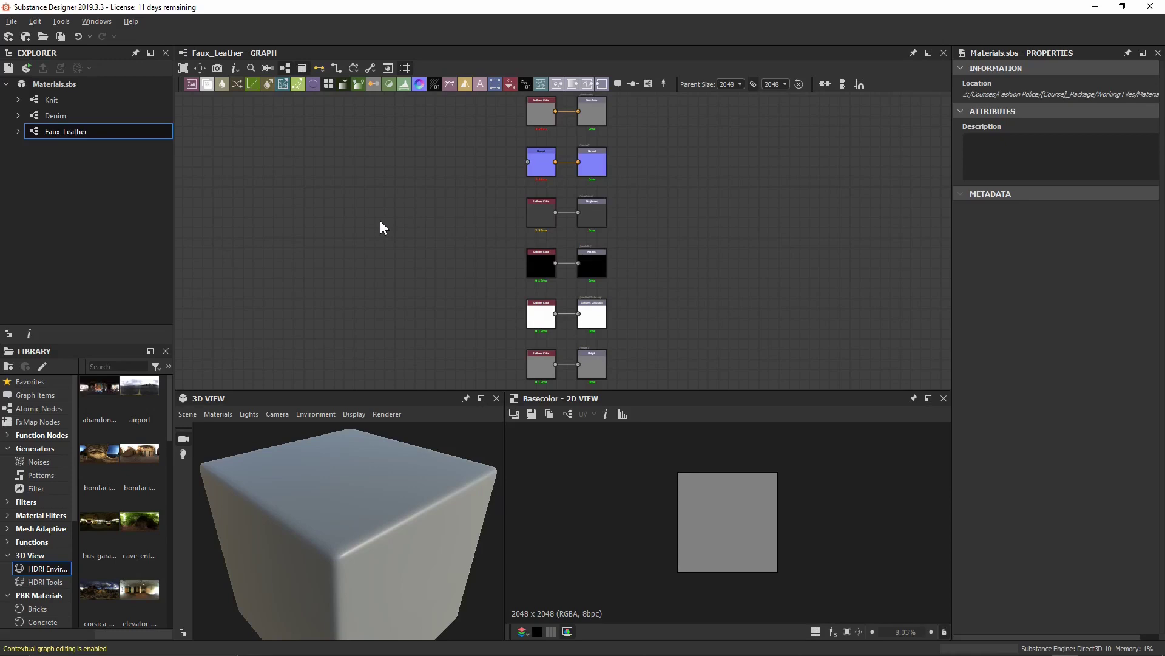
- Add a Cells 1 noise node in the empty graph area beside the output nodes
scroll(380, 220, up, 3)
middle_drag(332, 211, 547, 209)
key(space)
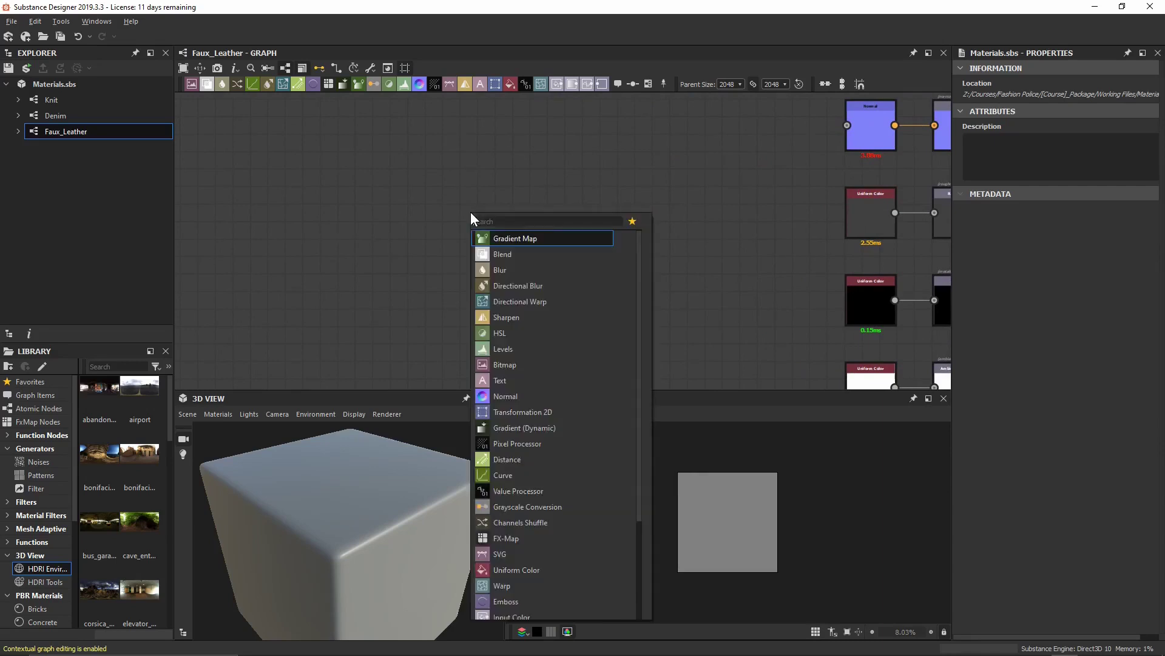
text(cell)
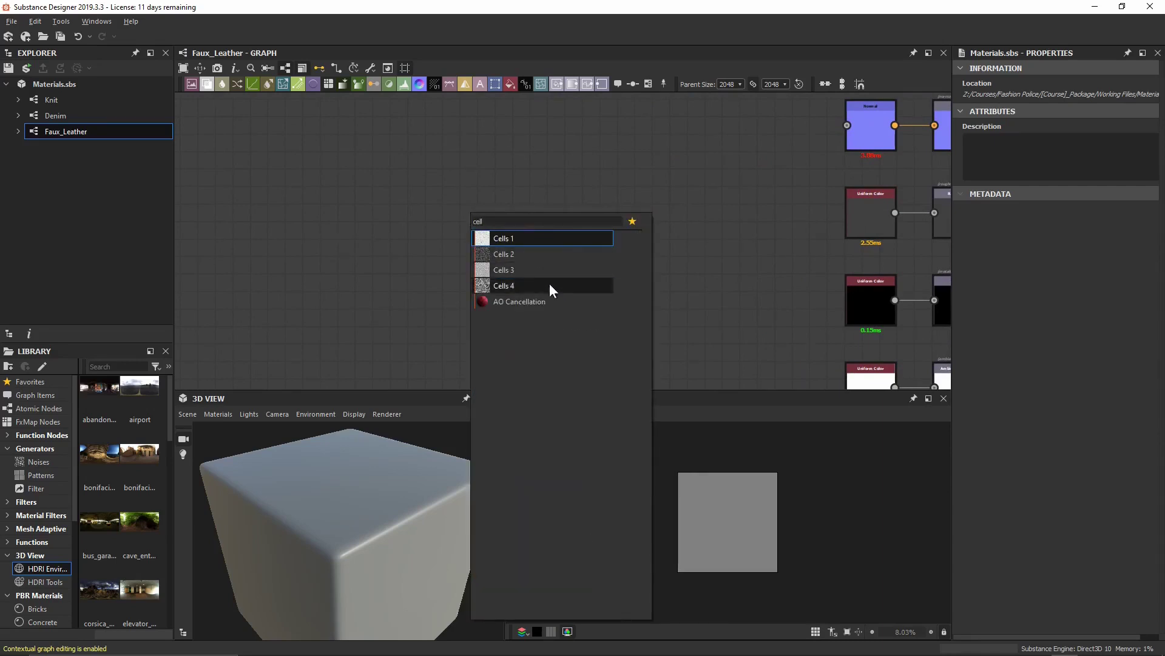
click(512, 238)
- Wire Cells 1 into the Normal node and the Ambient Occlusion and Height outputs, deleting the Uniform Color nodes of those two outputs
drag(452, 222, 737, 334)
click(672, 342)
key(Delete)
click(664, 247)
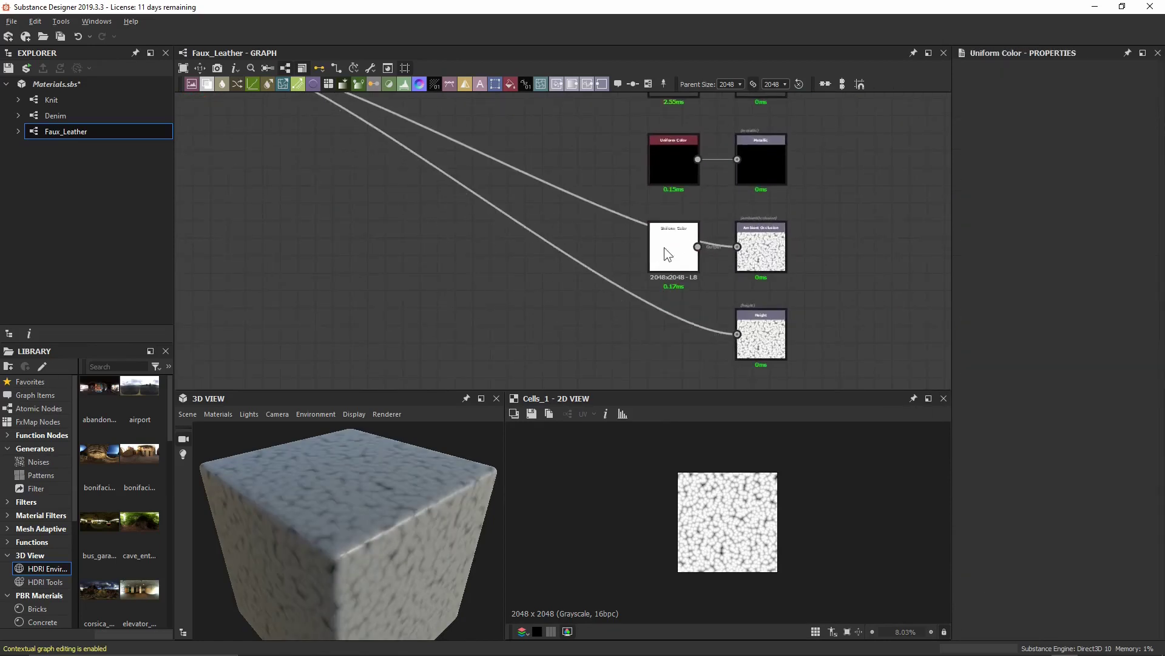
key(Delete)
- Enlarge the 3D and 2D view area and bring the Cells 1 texture closer in both previews
key(f)
drag(408, 494, 411, 463)
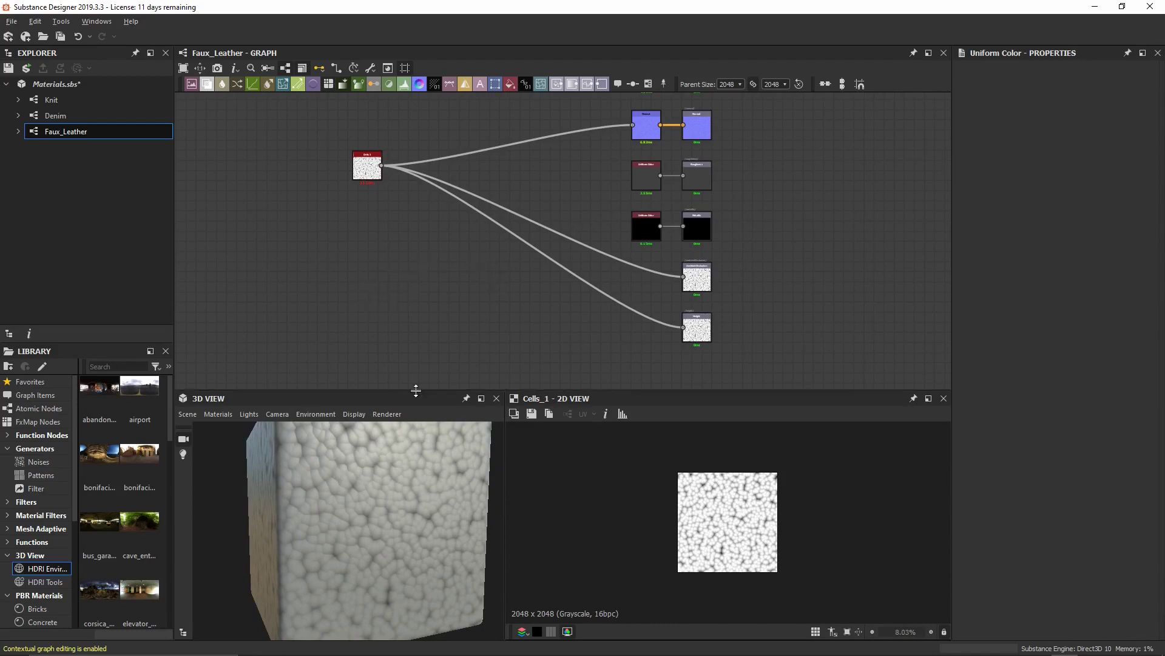
drag(416, 392, 431, 338)
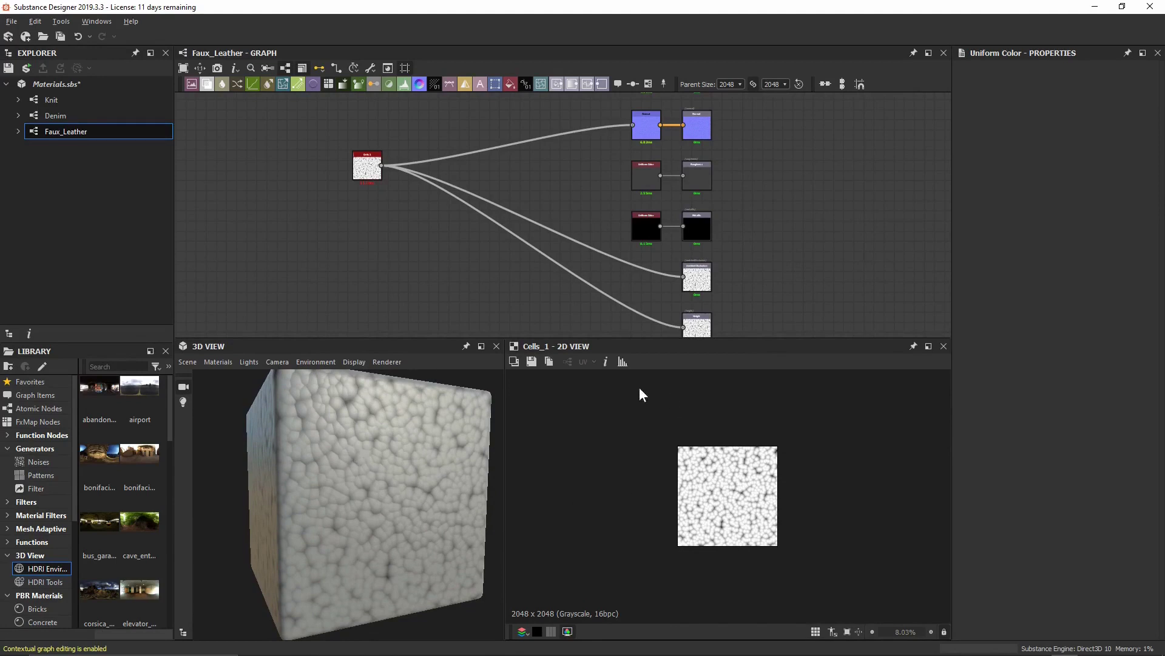
scroll(709, 477, up, 2)
scroll(654, 478, up, 1)
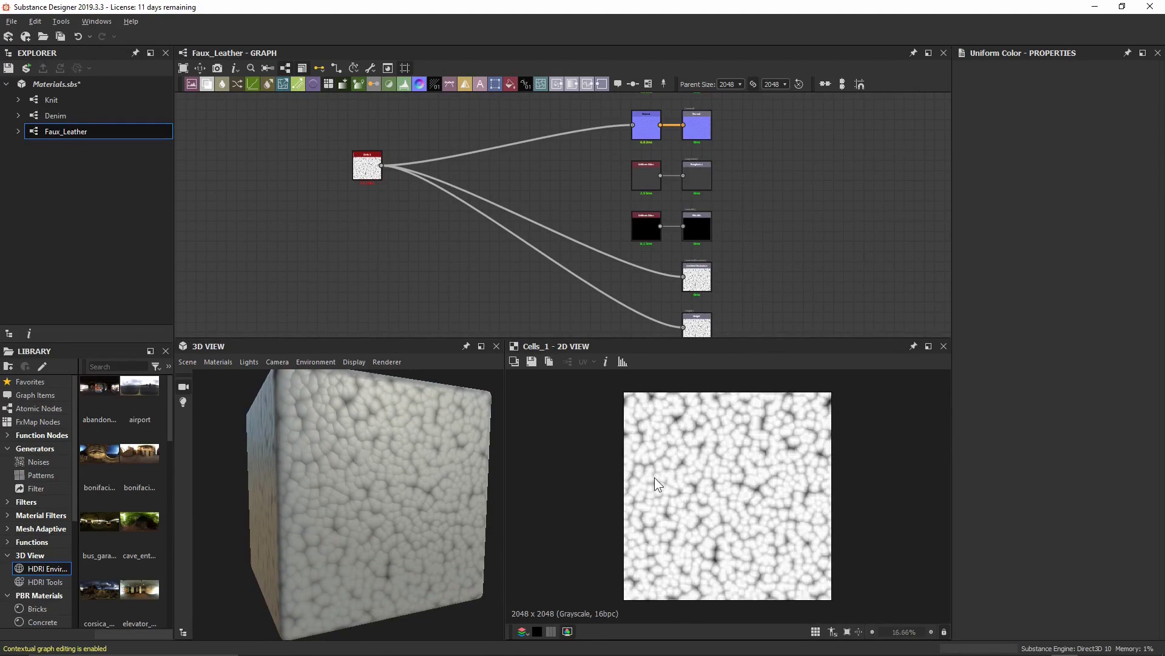
- Show the Normal node in the 2D view and set its Intensity to 10
key(f)
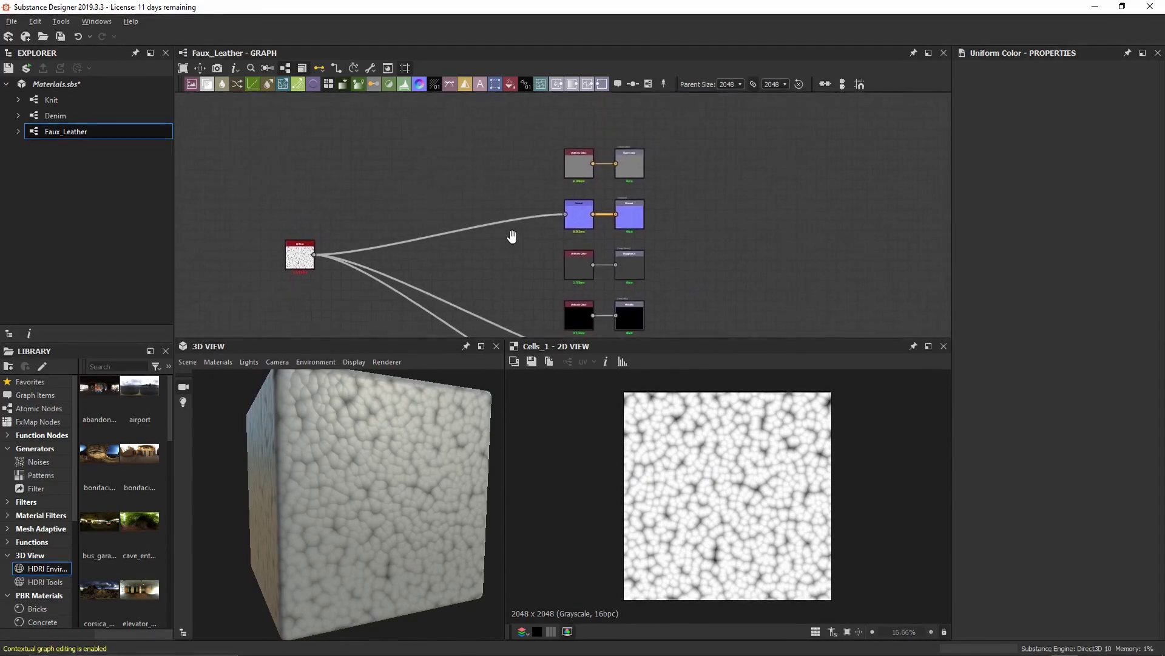
double_click(593, 225)
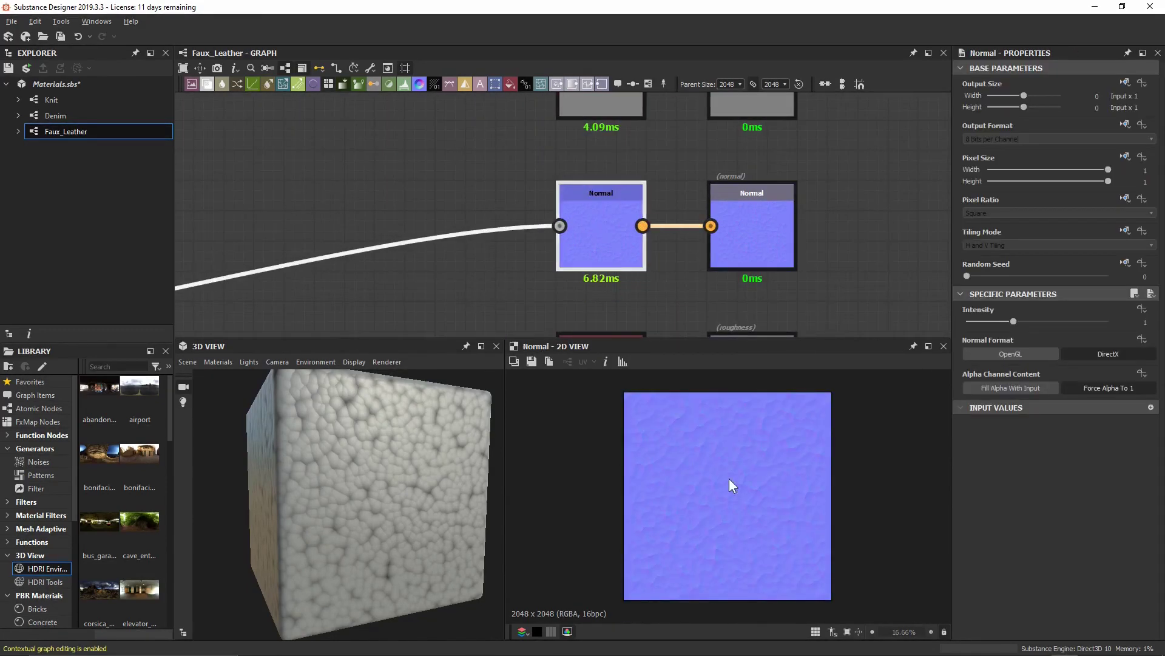
scroll(731, 467, up, 2)
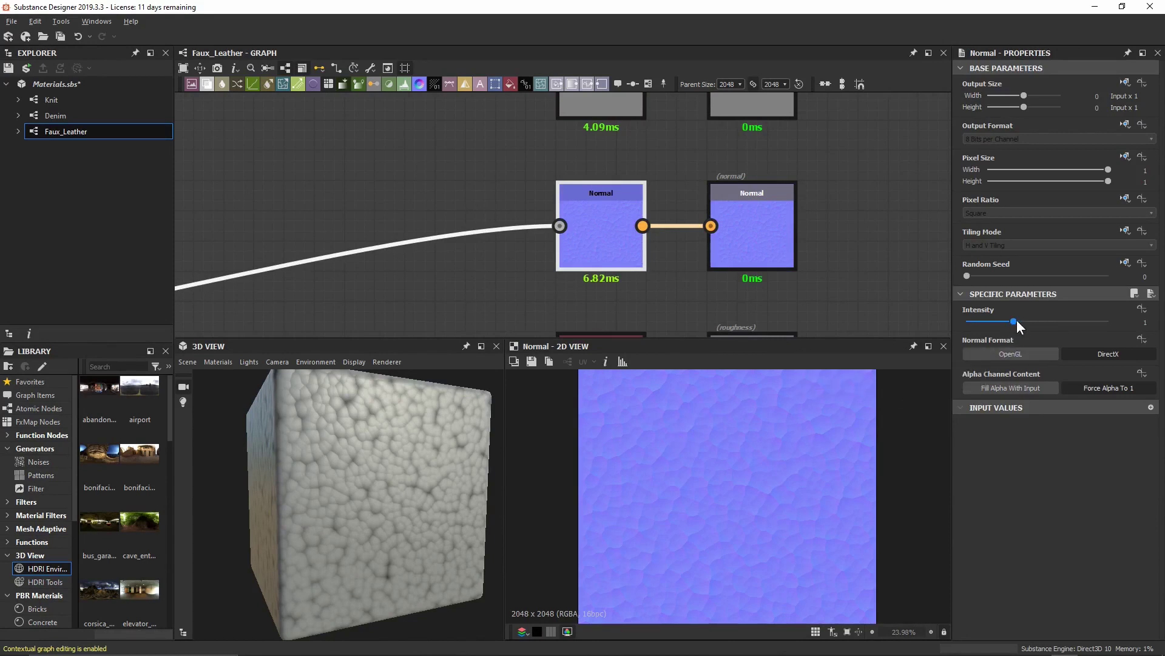
text(10)
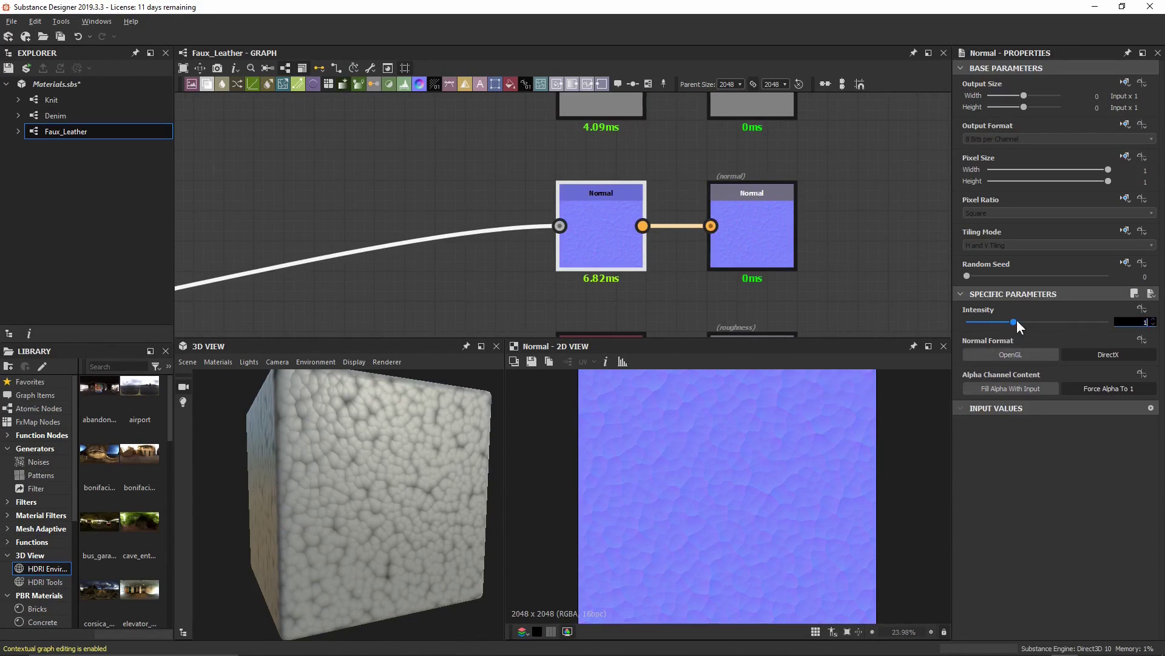
key(Return)
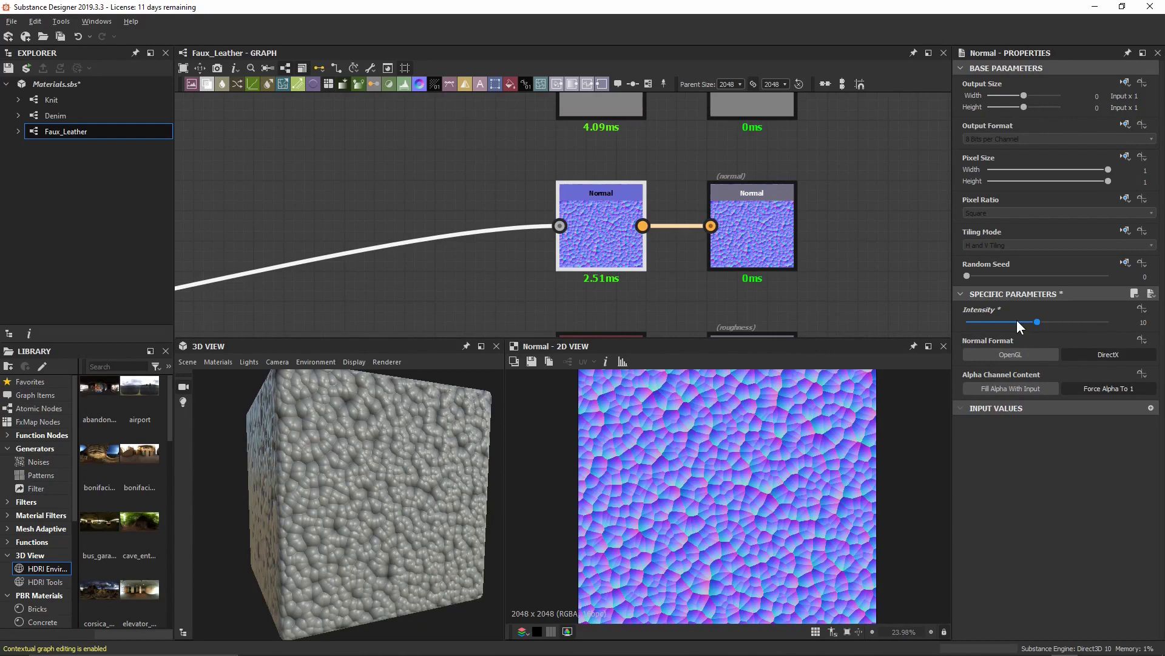
- Insert an Ambient Occlusion (HBAO) node on the link between Cells 1 and the Ambient Occlusion output
drag(399, 438, 384, 403)
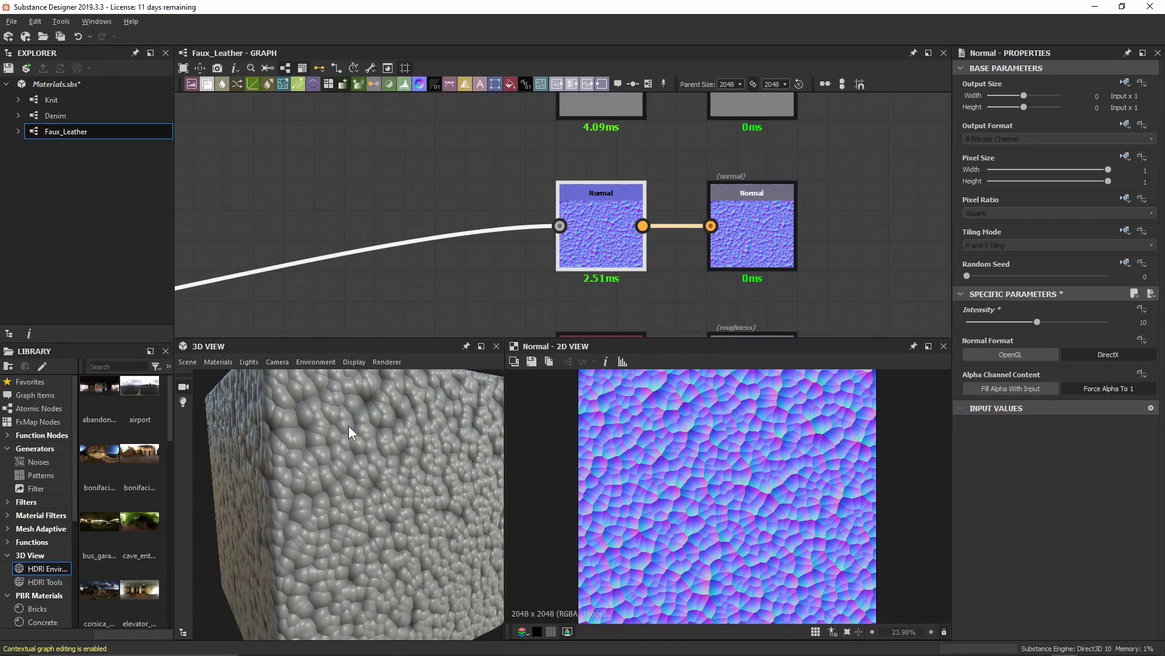
scroll(573, 270, down, 2)
middle_drag(573, 269, 593, 3)
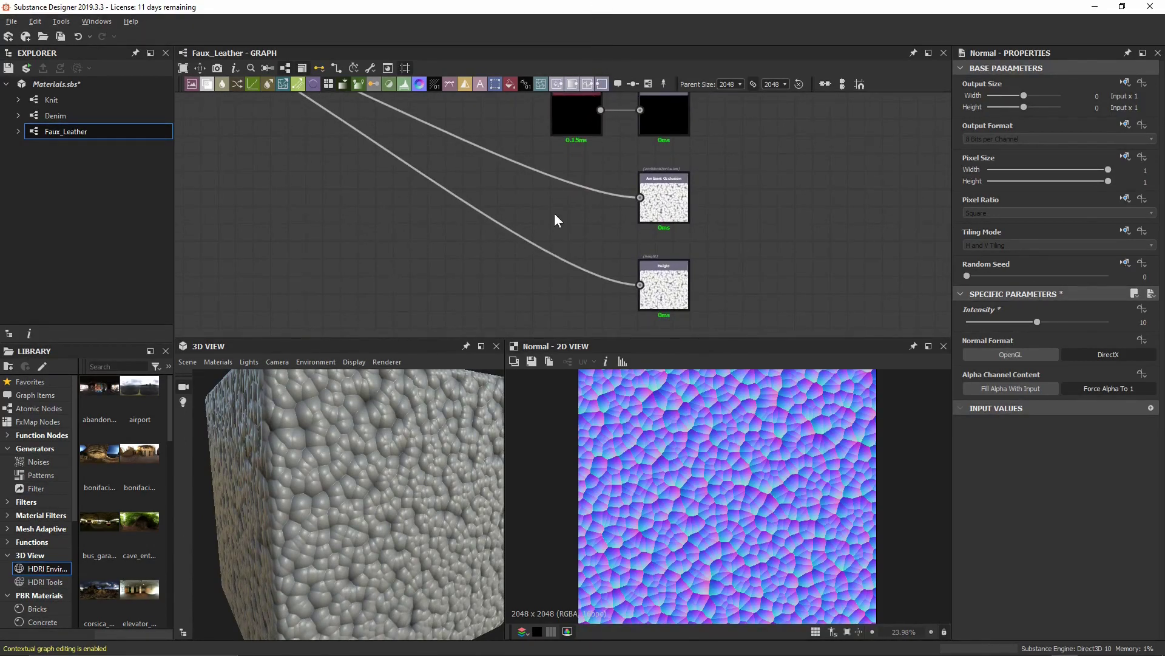
key(space)
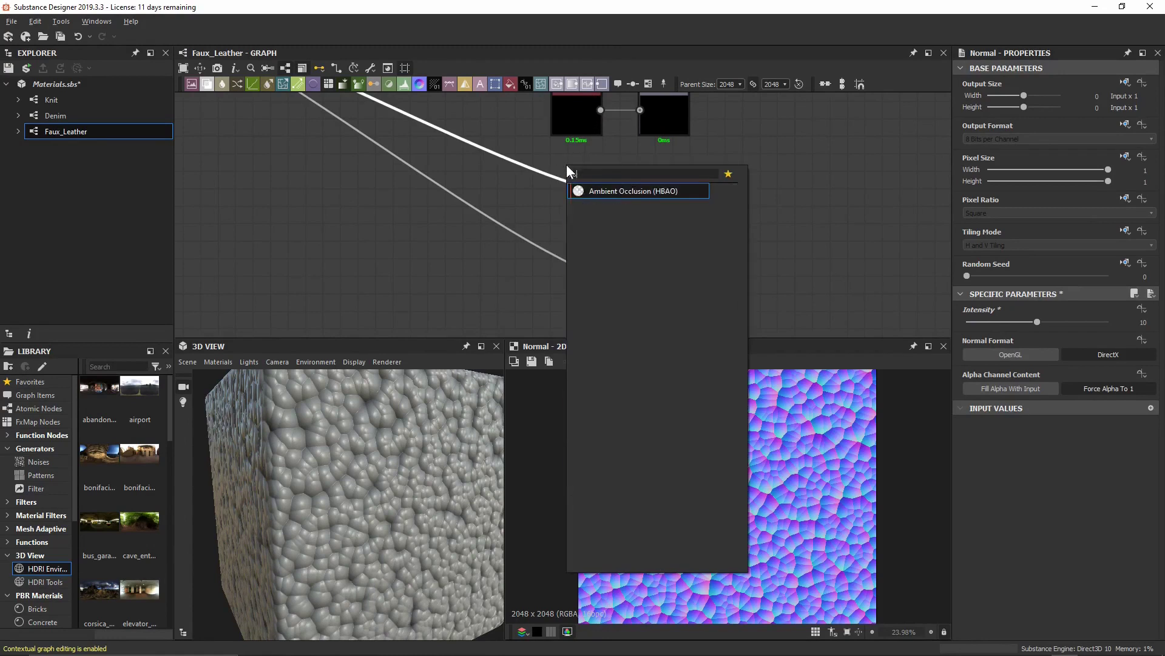
key(Return)
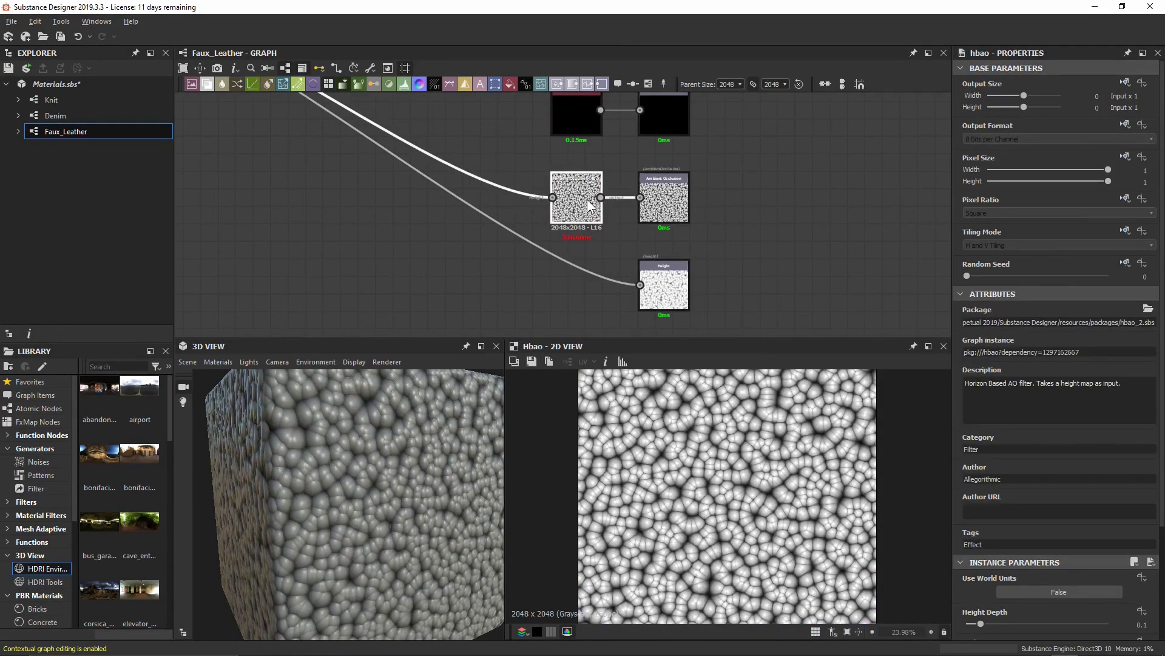
- Set the Height Depth of the HBAO node to 0.03
scroll(1026, 425, down, 3)
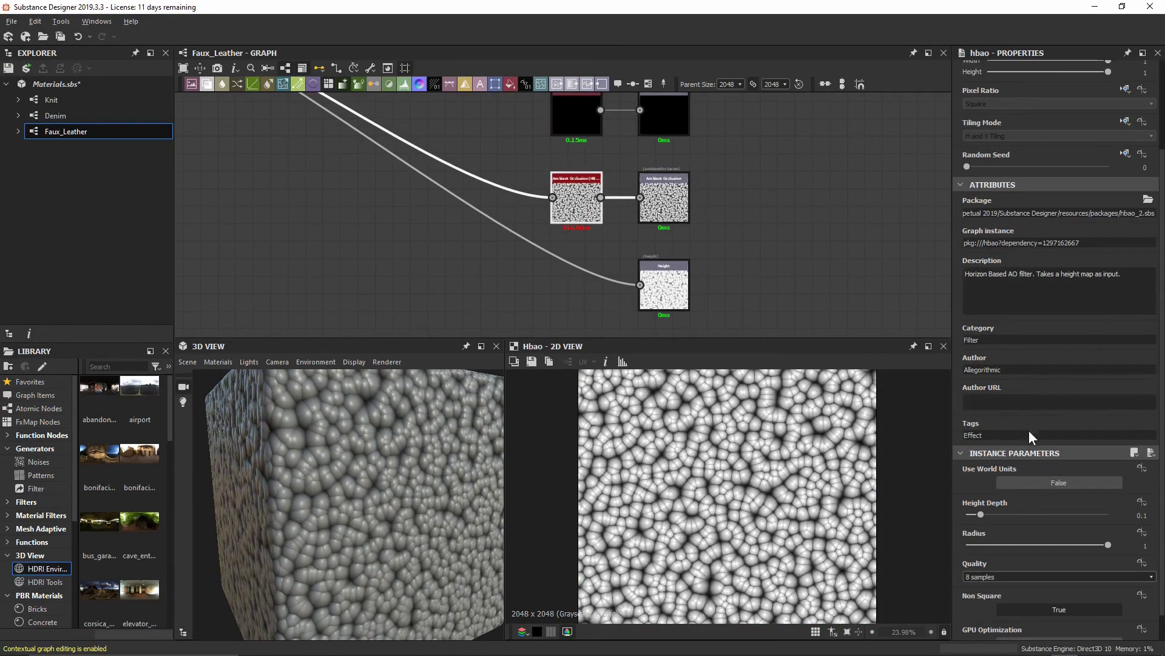
click(981, 516)
text(0.03)
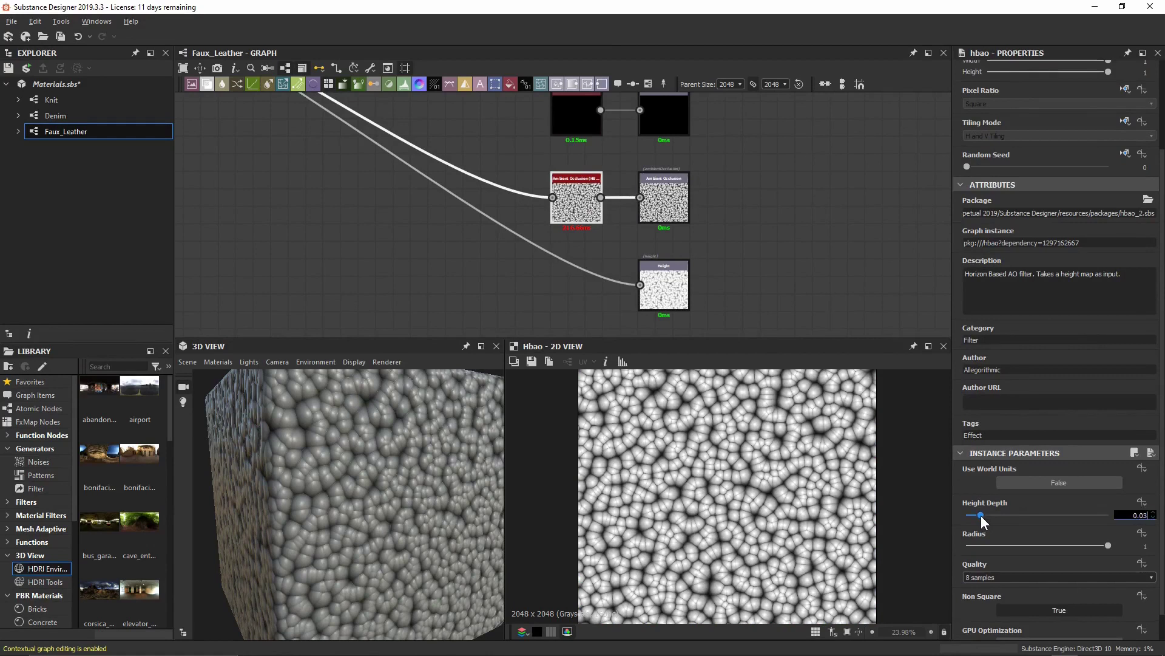
key(Return)
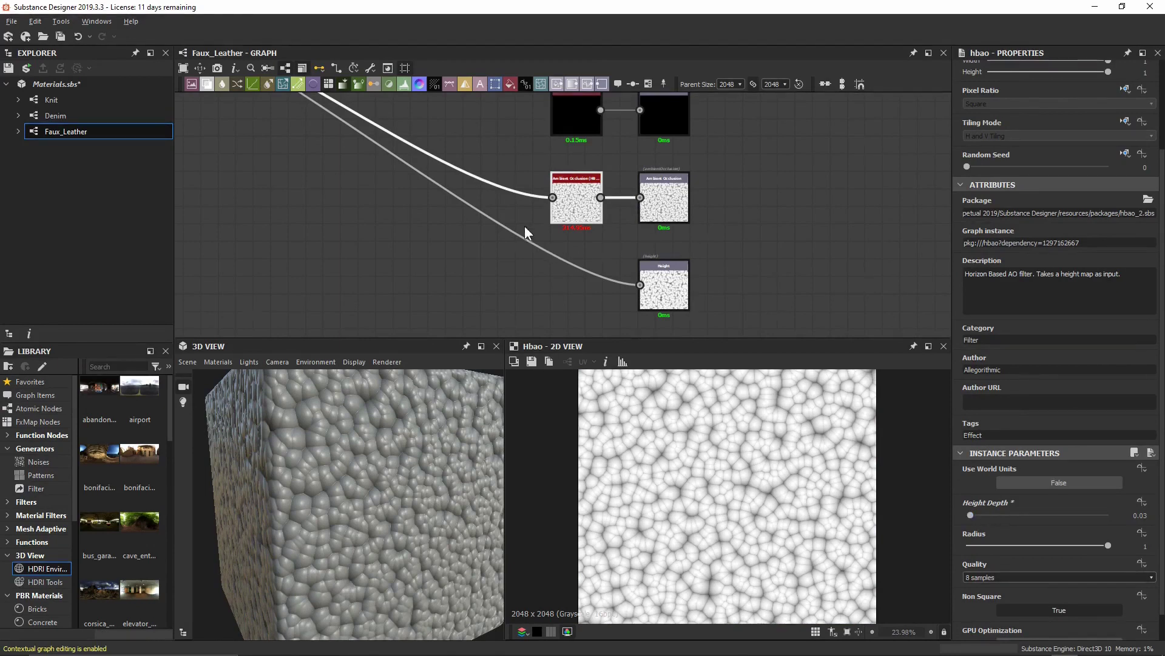
- Open the Cells 1 node's parameters and show its texture close up in the 2D view
scroll(434, 181, down, 3)
middle_drag(297, 127, 439, 205)
scroll(653, 263, up, 2)
double_click(438, 194)
scroll(438, 195, up, 2)
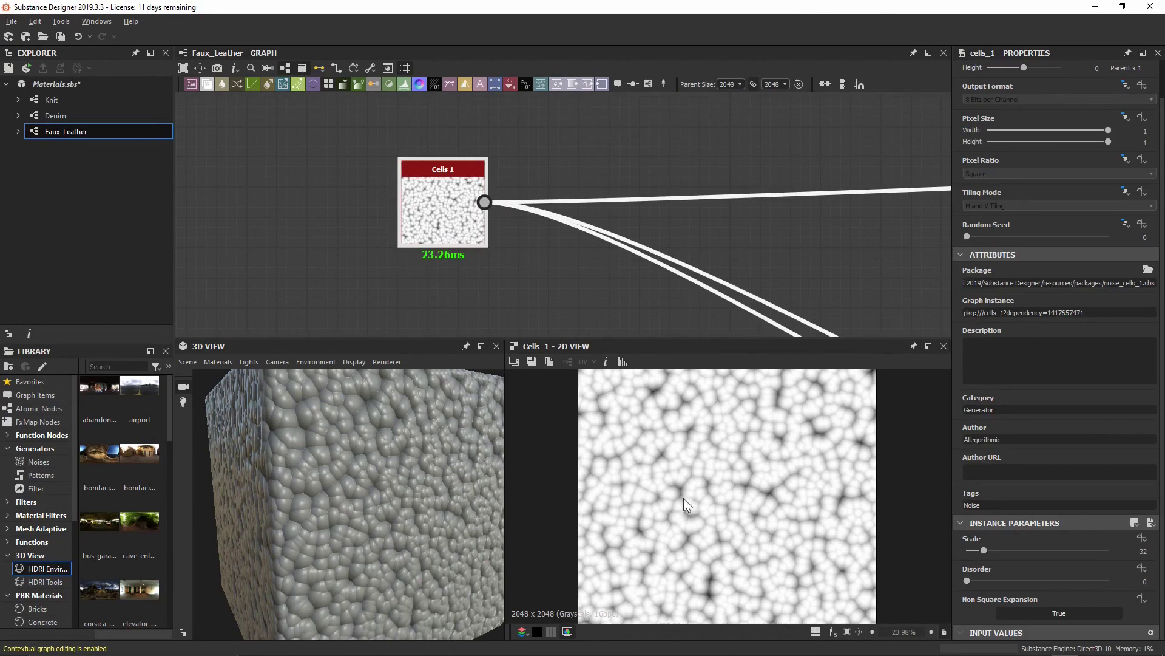
scroll(679, 446, up, 6)
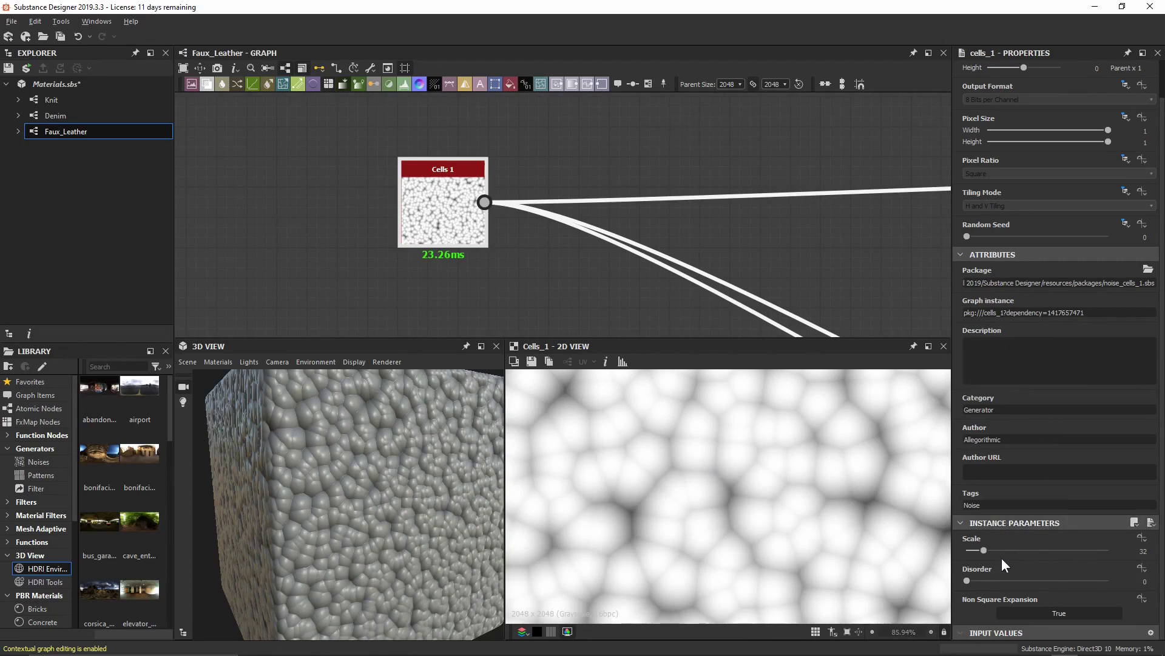
- Try a Scale of 29 and a Disorder of 0.71 on the Cells 1 node
mouse_move(984, 549)
mouse_down()
mouse_move(1041, 541)
mouse_move(982, 539)
mouse_up()
scroll(862, 487, down, 4)
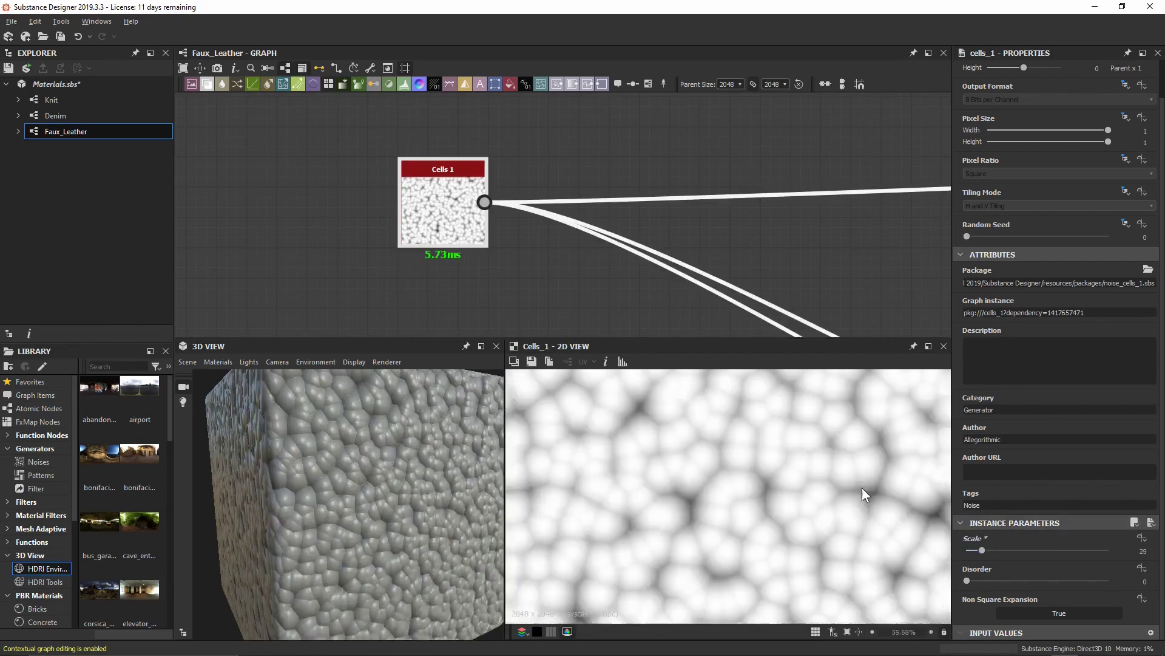
middle_drag(831, 469, 752, 451)
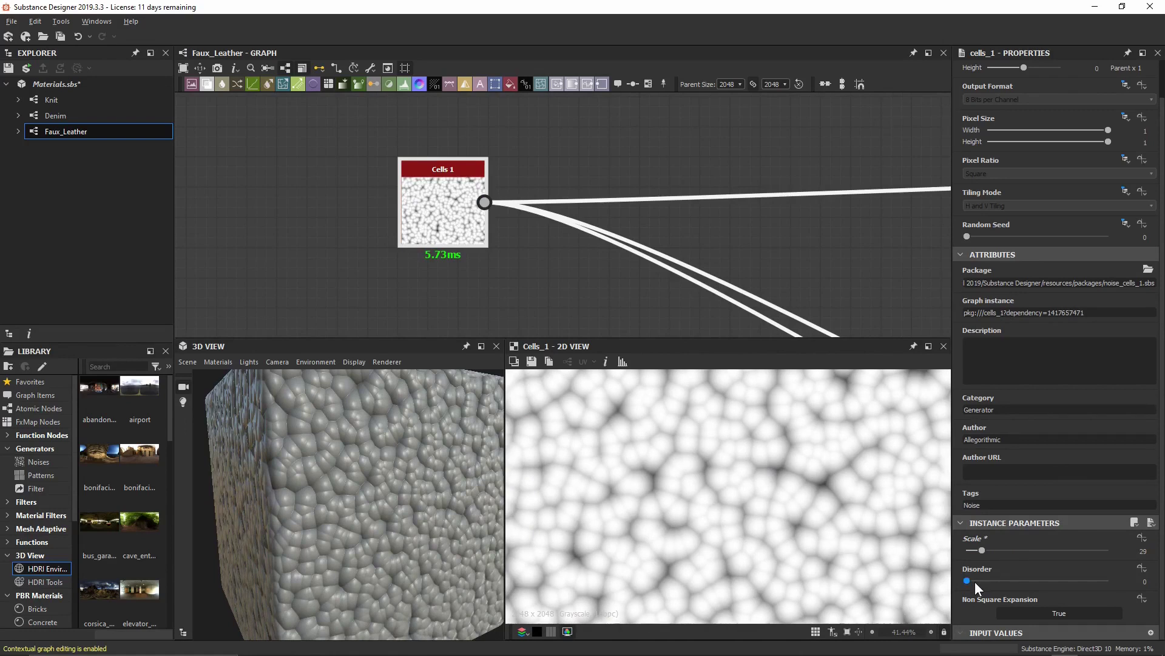
drag(975, 581, 1066, 563)
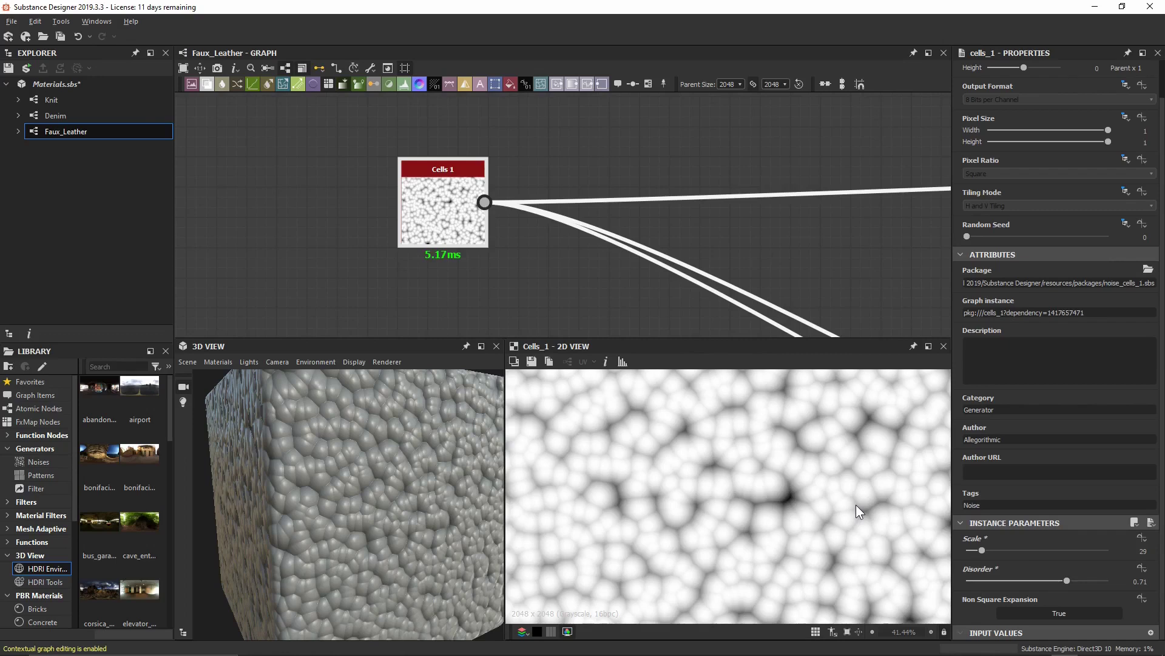
- Set the Cells 1 node's Scale to 50 and its Disorder to 0.3
double_click(992, 550)
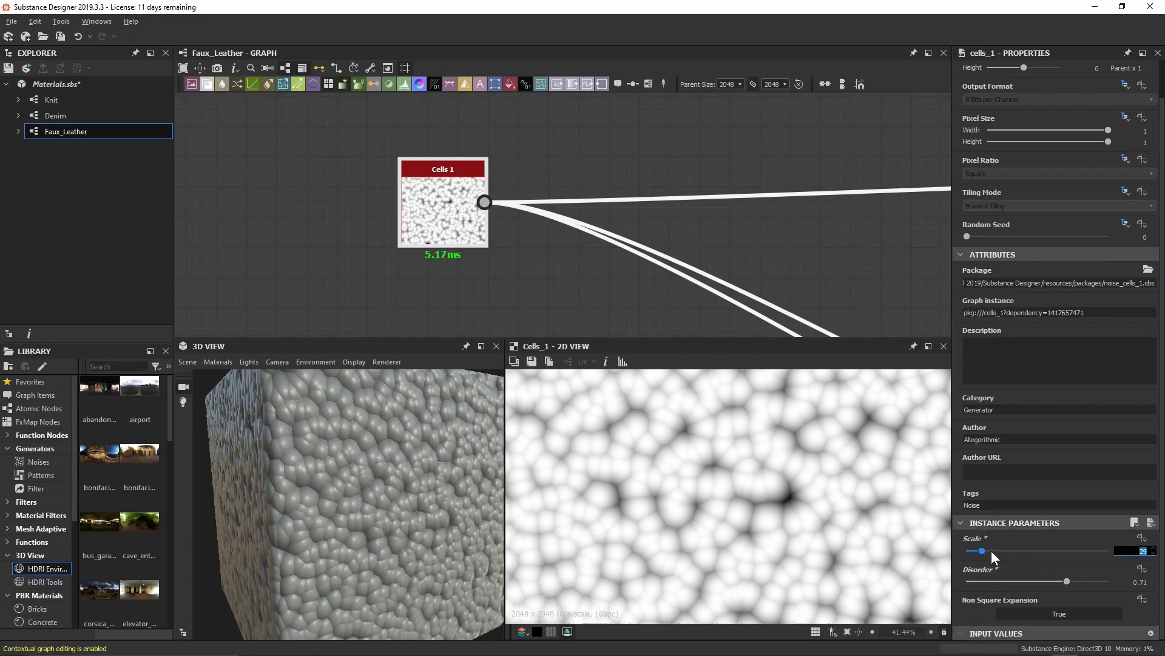
text(50)
key(Return)
alt+drag(389, 479, 331, 472)
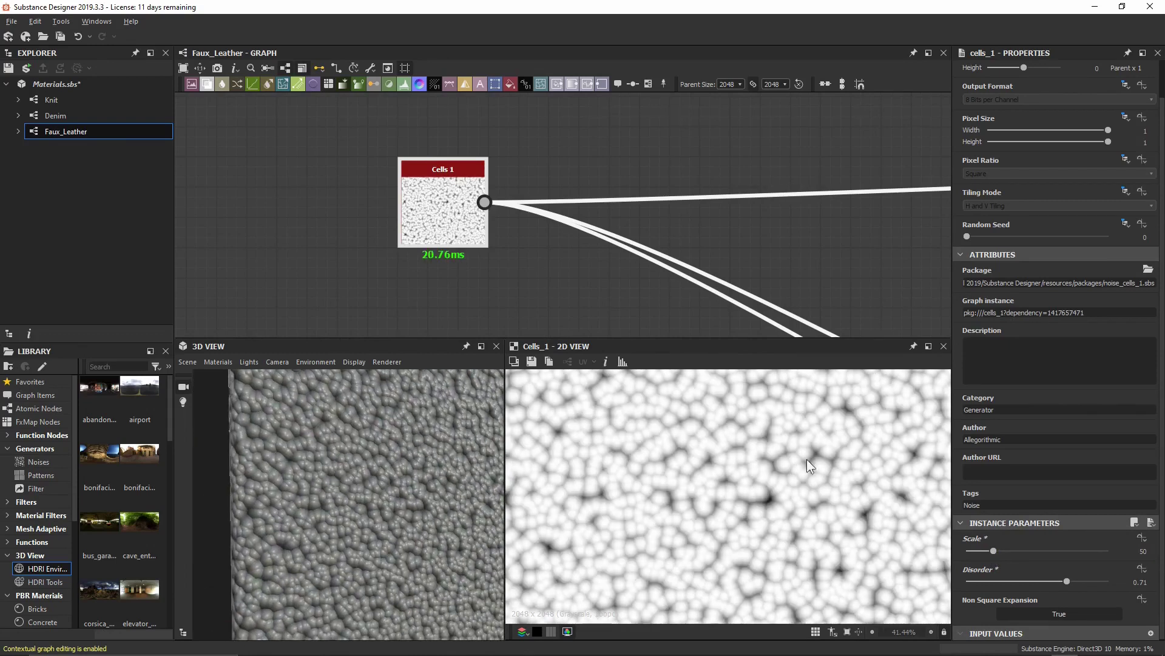
scroll(759, 504, down, 3)
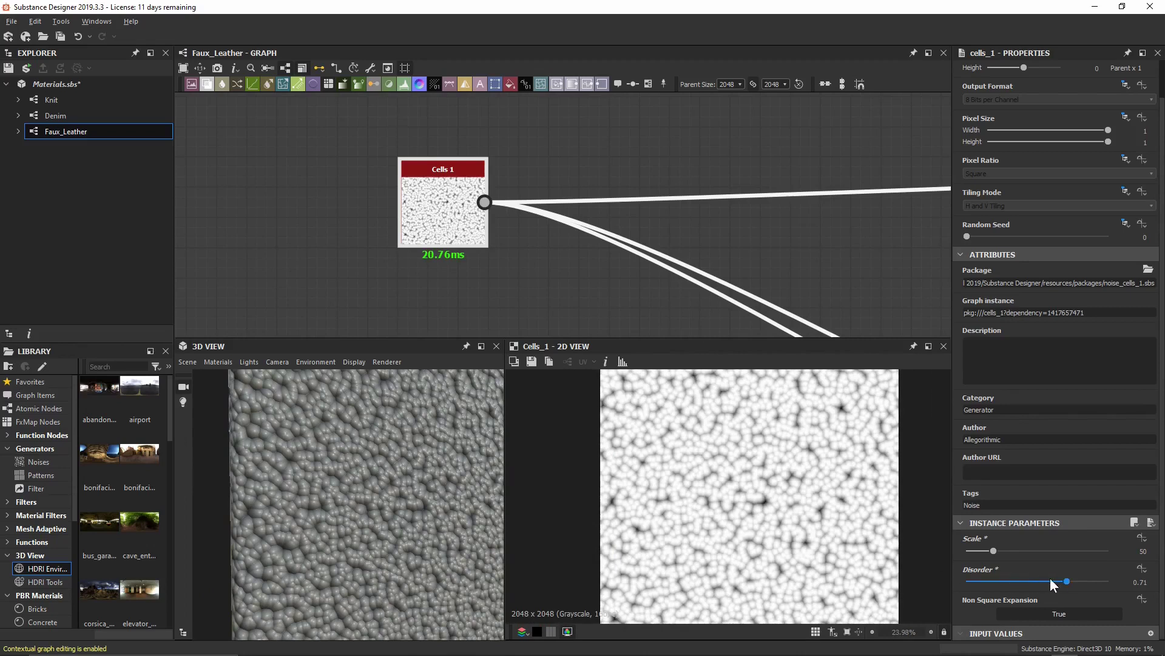
drag(1066, 581, 1004, 580)
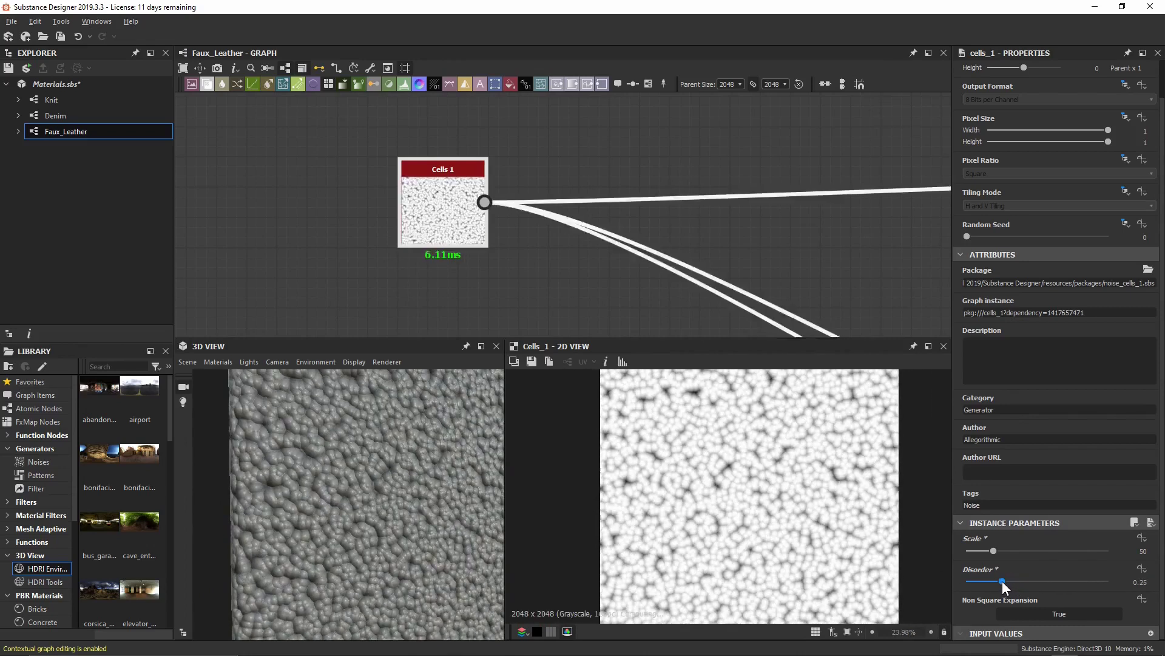
text(0.3)
key(Return)
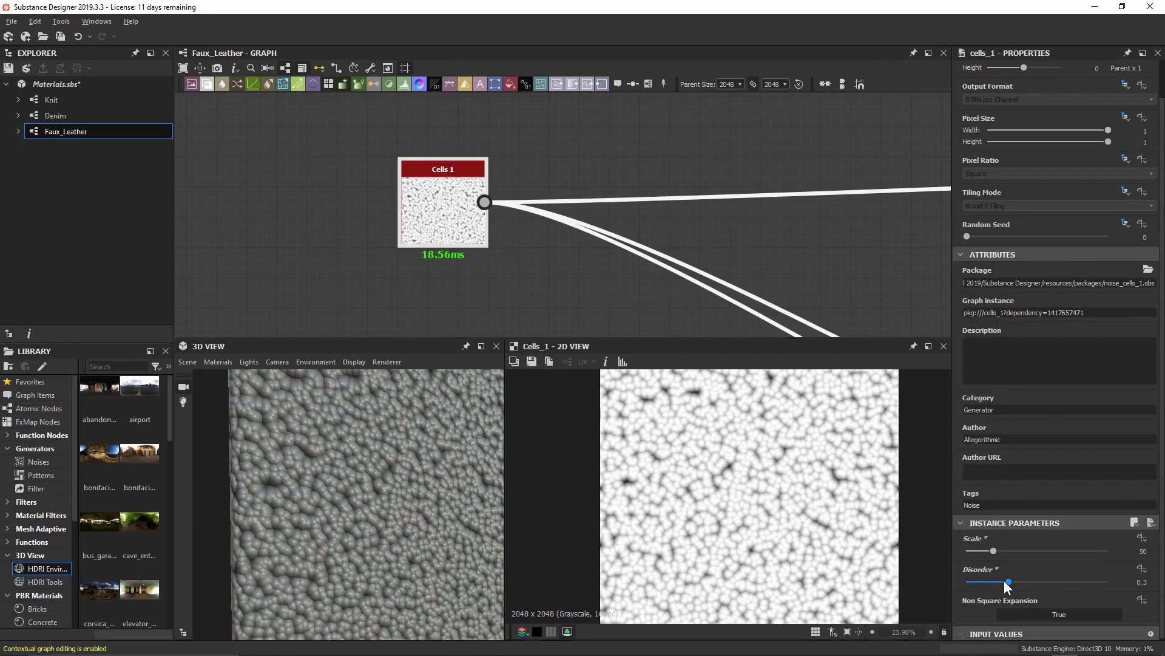
- Insert a Highpass Grayscale node directly after Cells 1, feeding all of its outgoing connections
click(546, 120)
key(f)
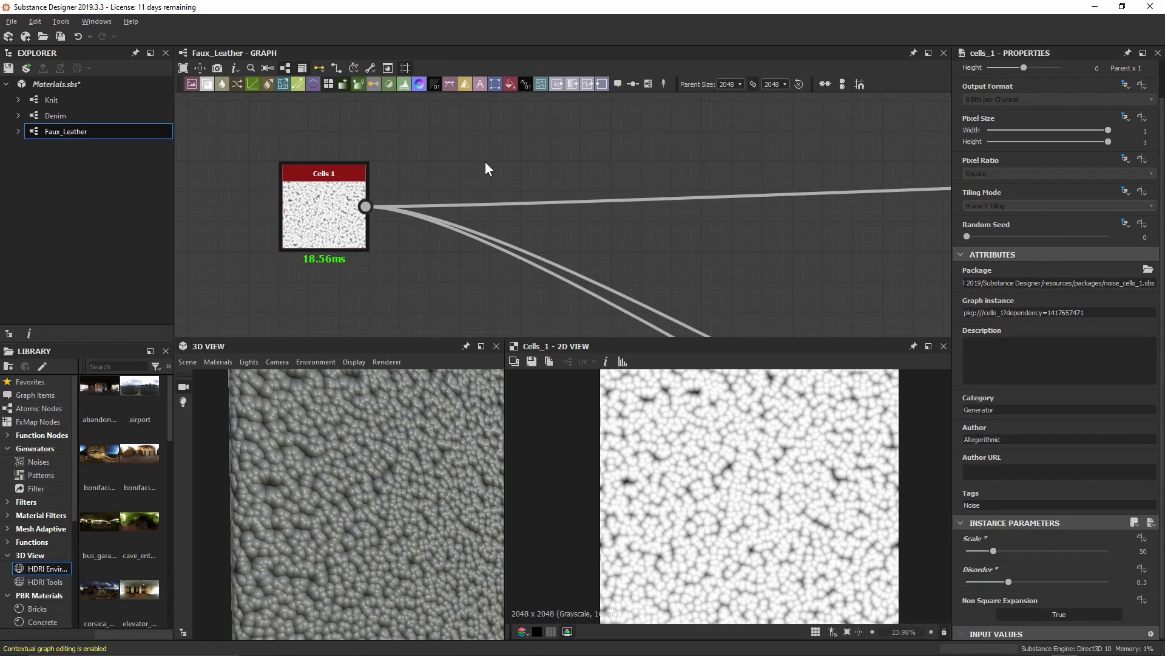
click(347, 188)
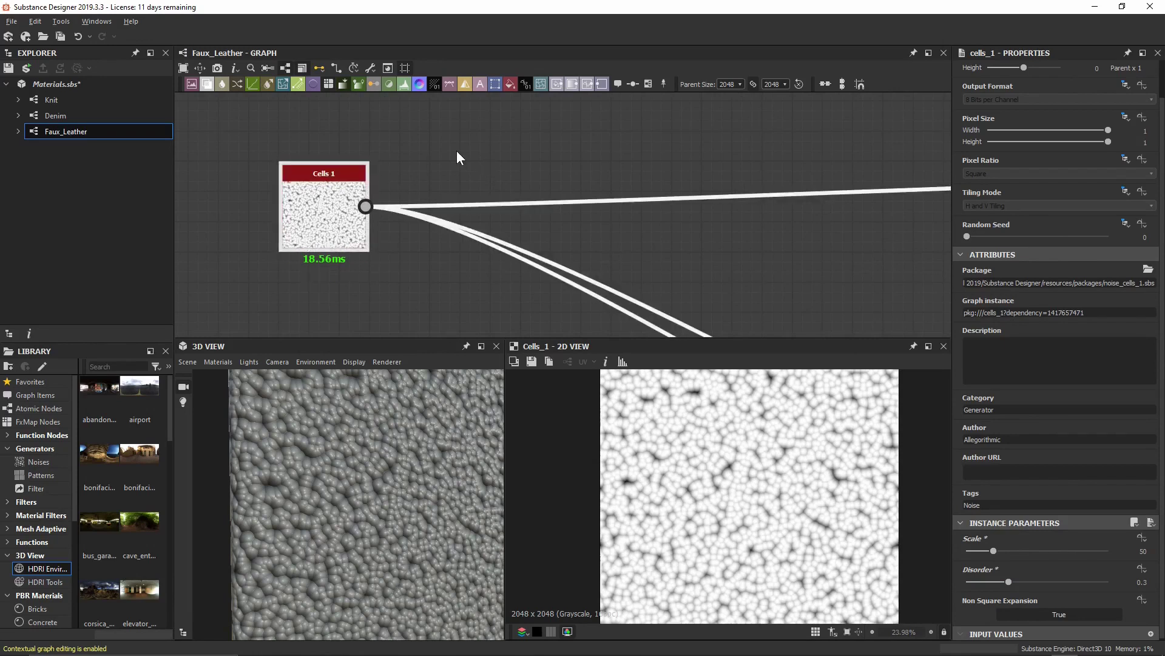
key(space)
text(highpass gray)
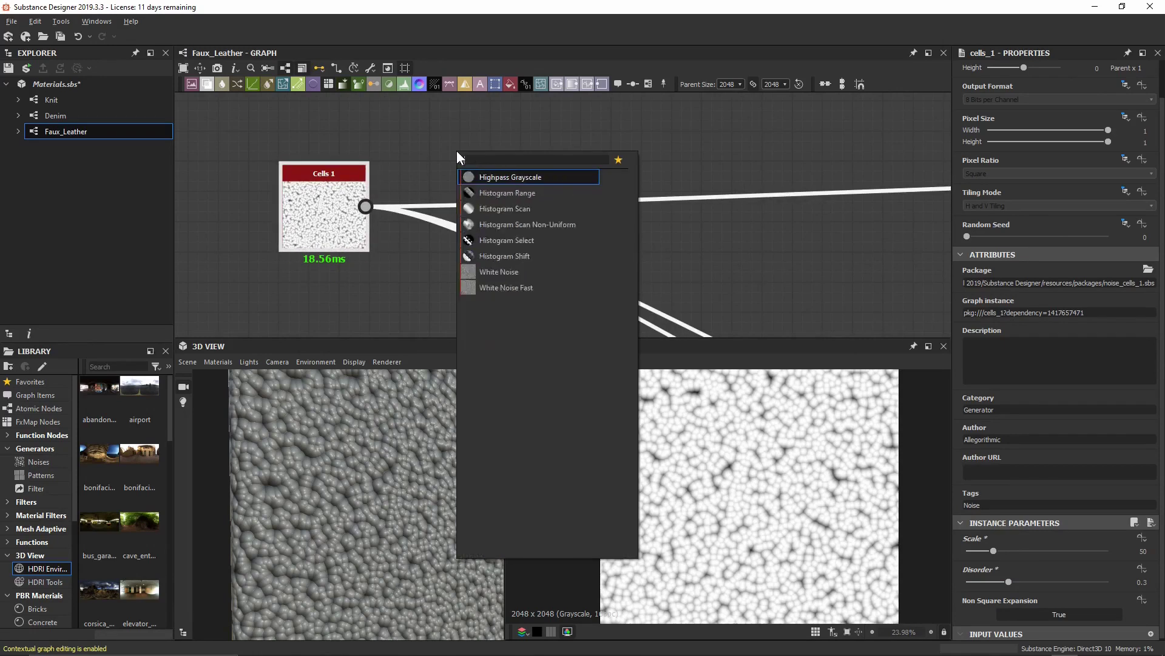
key(Return)
- Lower the Highpass Grayscale Radius to about 1.09 and check the cell pattern on the 3D model
scroll(464, 234, up, 5)
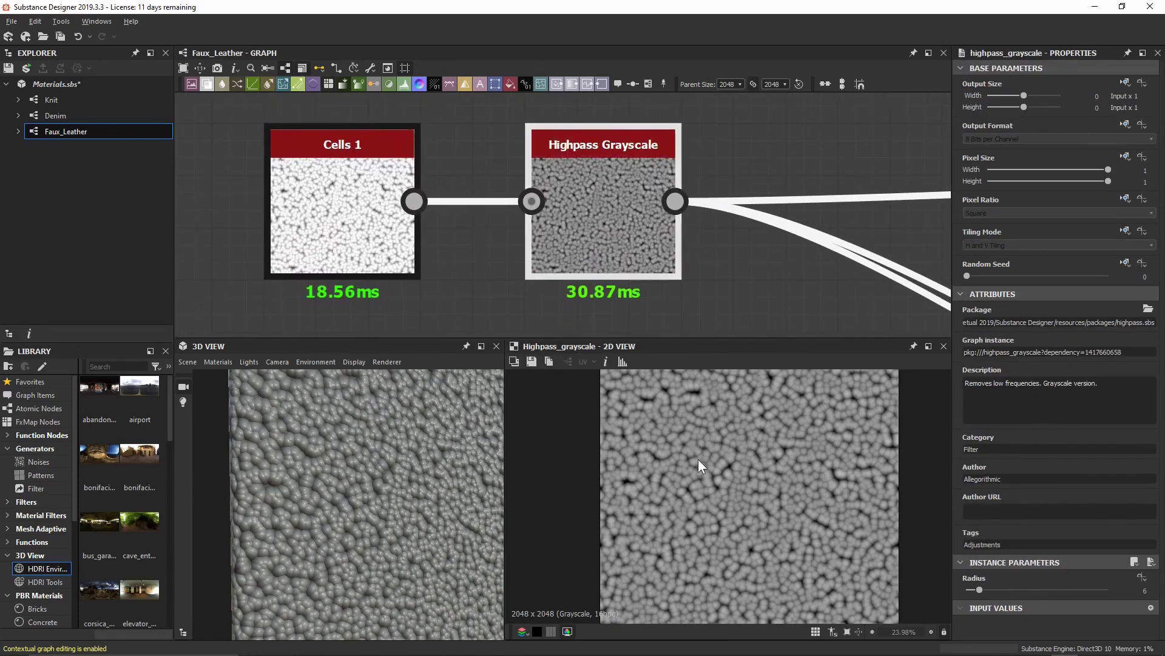
scroll(700, 461, up, 6)
mouse_move(480, 459)
mouse_down()
mouse_move(392, 452)
mouse_move(423, 515)
mouse_move(392, 402)
mouse_move(420, 516)
mouse_move(410, 422)
mouse_move(432, 362)
mouse_move(502, 459)
mouse_up()
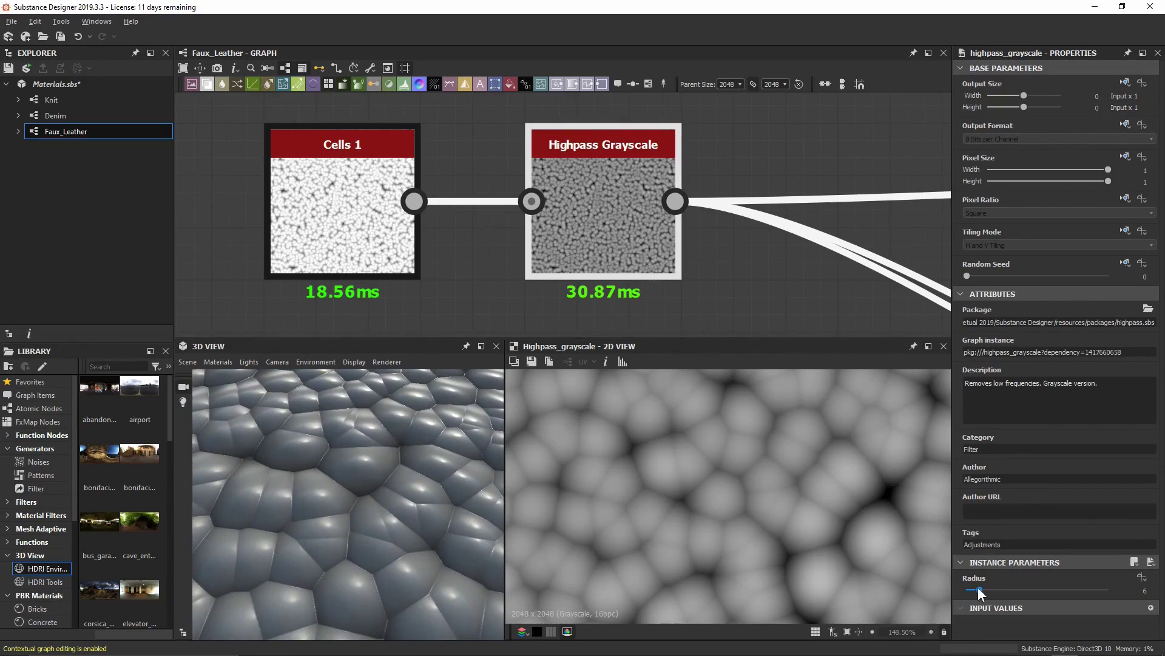
drag(977, 588, 969, 586)
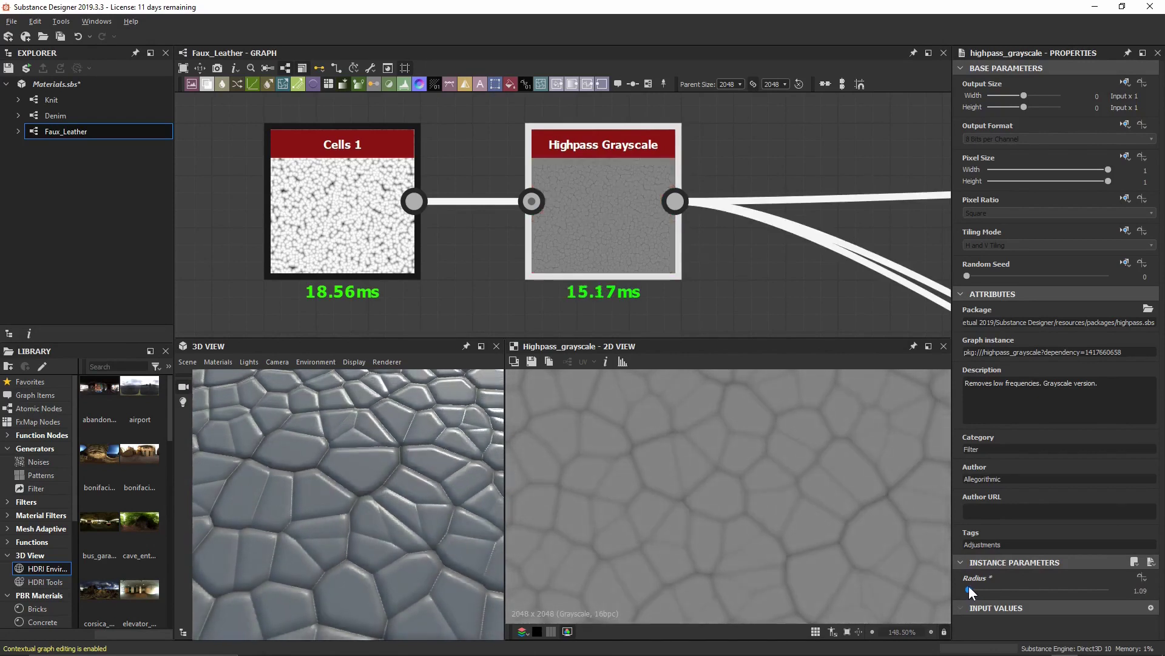
scroll(377, 472, down, 5)
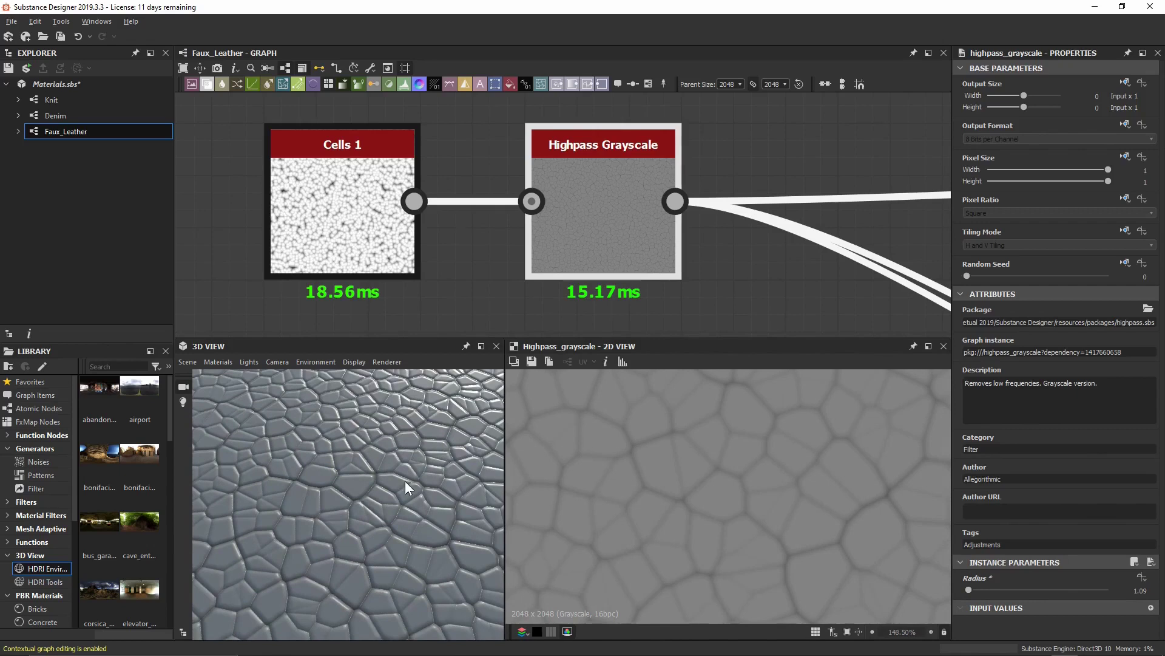
- Set the Highpass Grayscale Radius to 0.35 and check the crease pattern in the 2D and 3D views
drag(975, 593, 1054, 585)
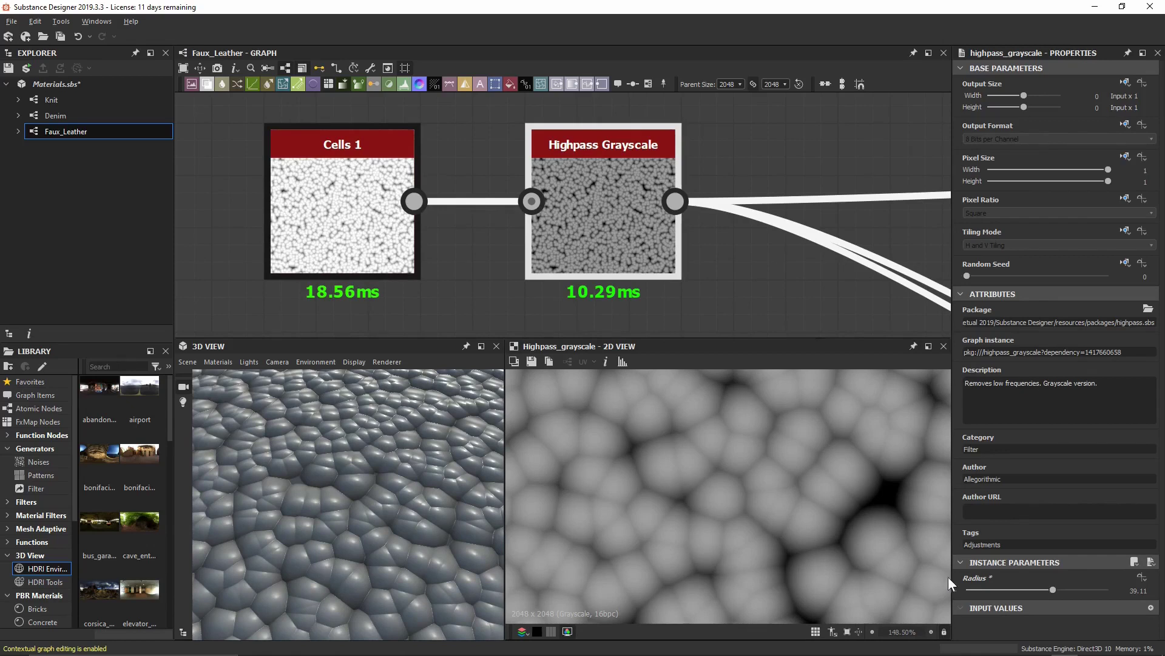
click(1008, 587)
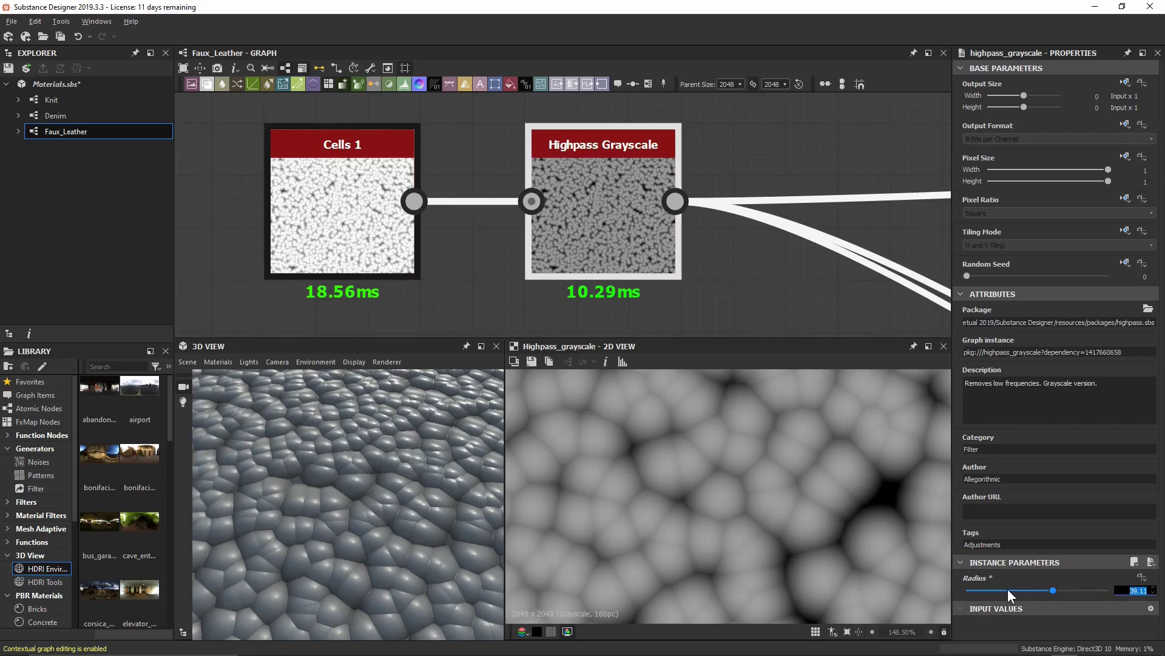
text(0.35)
key(Return)
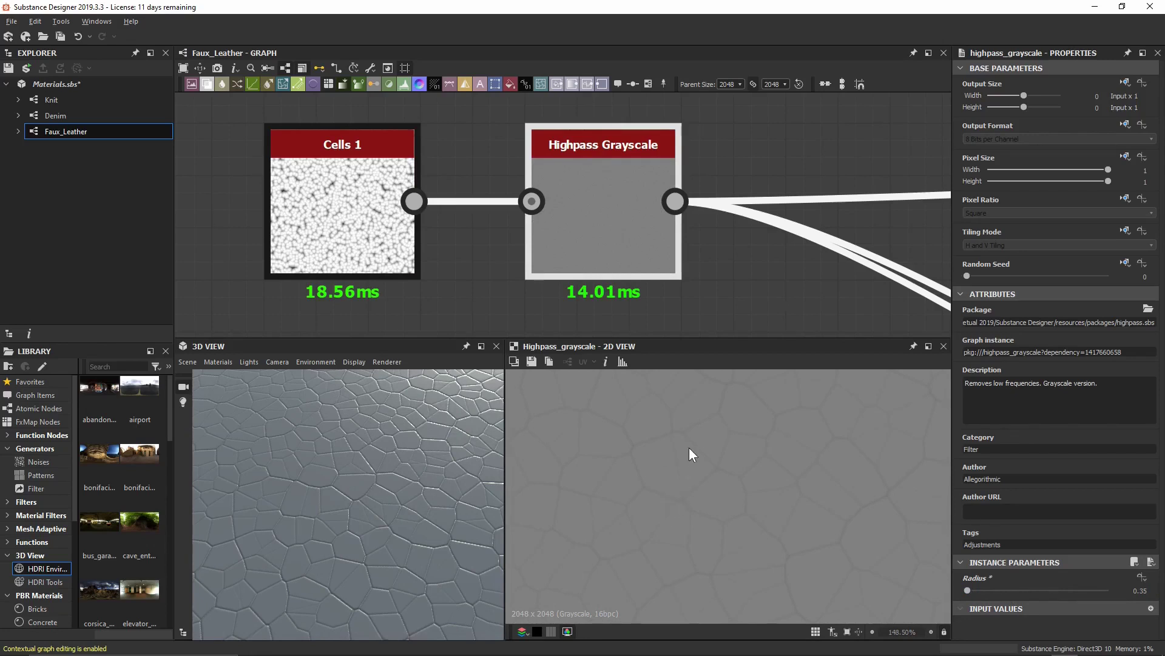
scroll(698, 453, up, 2)
scroll(436, 457, up, 3)
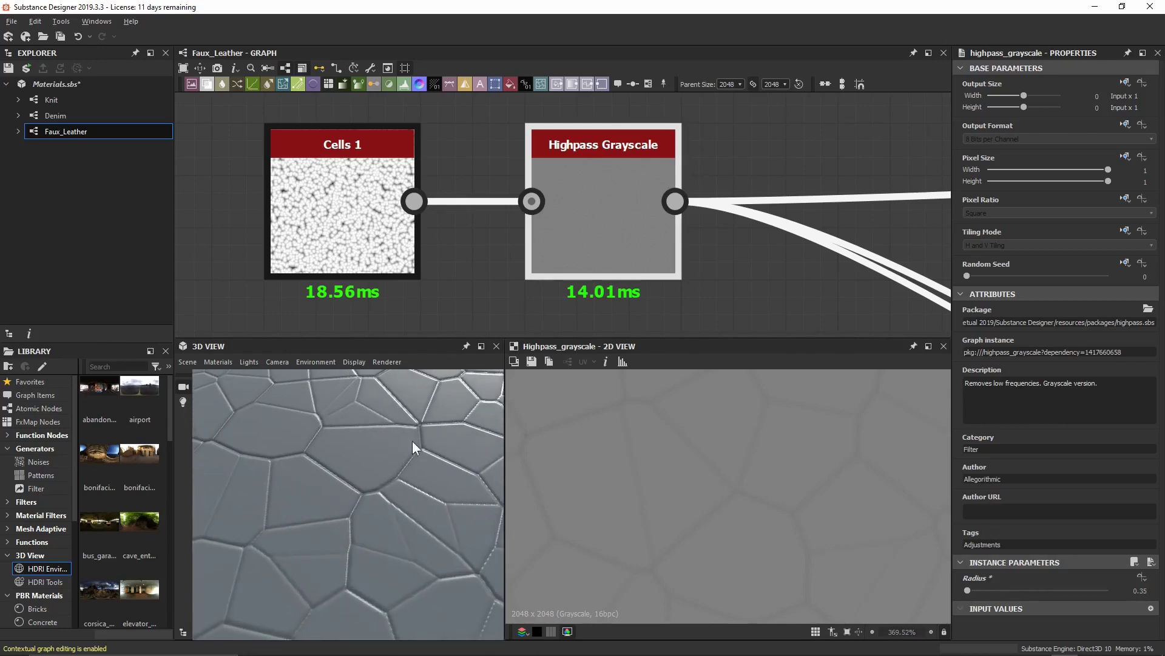
mouse_move(413, 441)
mouse_down()
mouse_move(421, 483)
mouse_move(396, 509)
mouse_move(352, 510)
mouse_move(416, 510)
mouse_move(412, 414)
mouse_up()
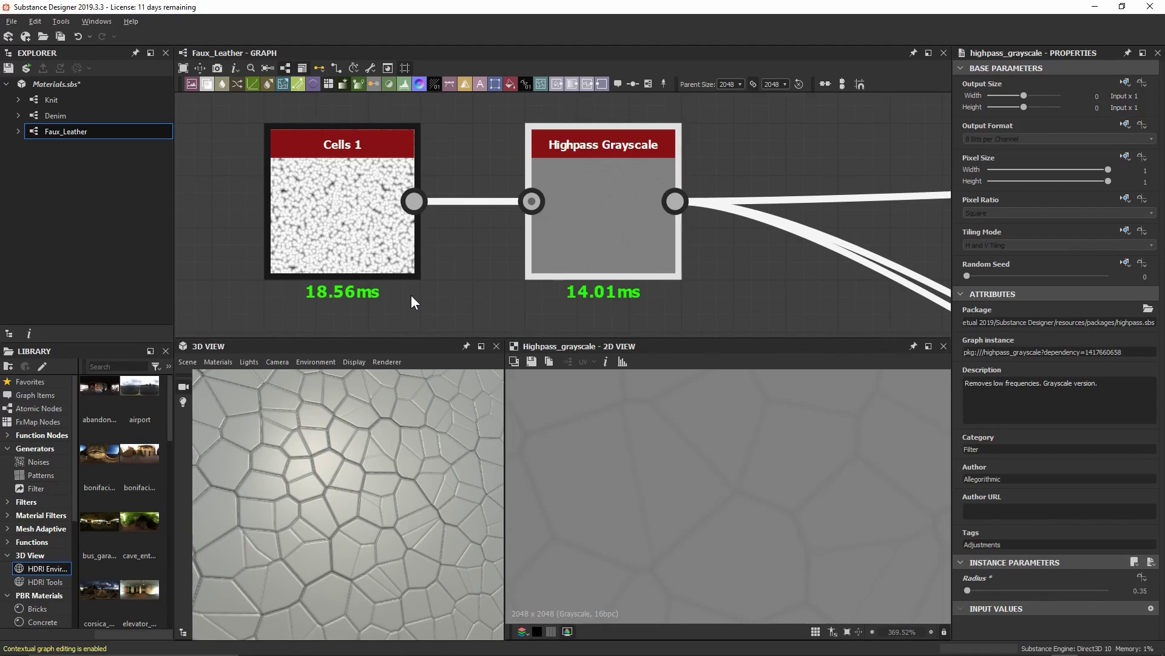
- Move the Cells 1 node farther from Highpass Grayscale to make room between them, and inspect the creases on the 3D model
scroll(411, 295, down, 5)
drag(578, 228, 243, 224)
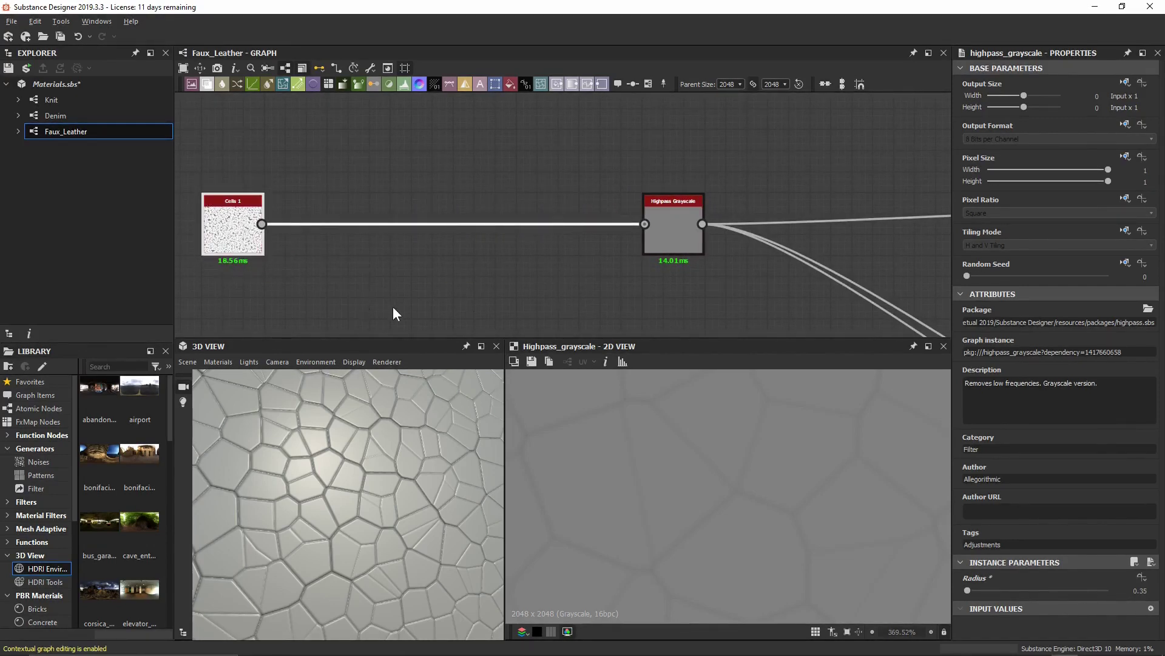
middle_drag(417, 308, 486, 289)
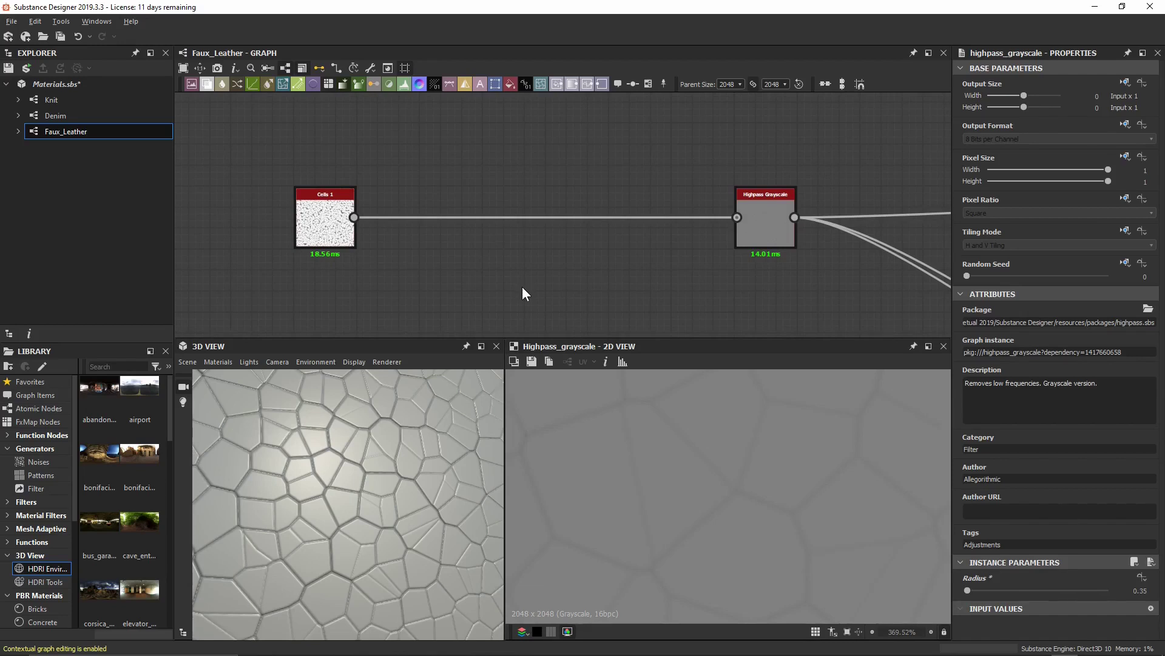
alt+drag(362, 487, 362, 433)
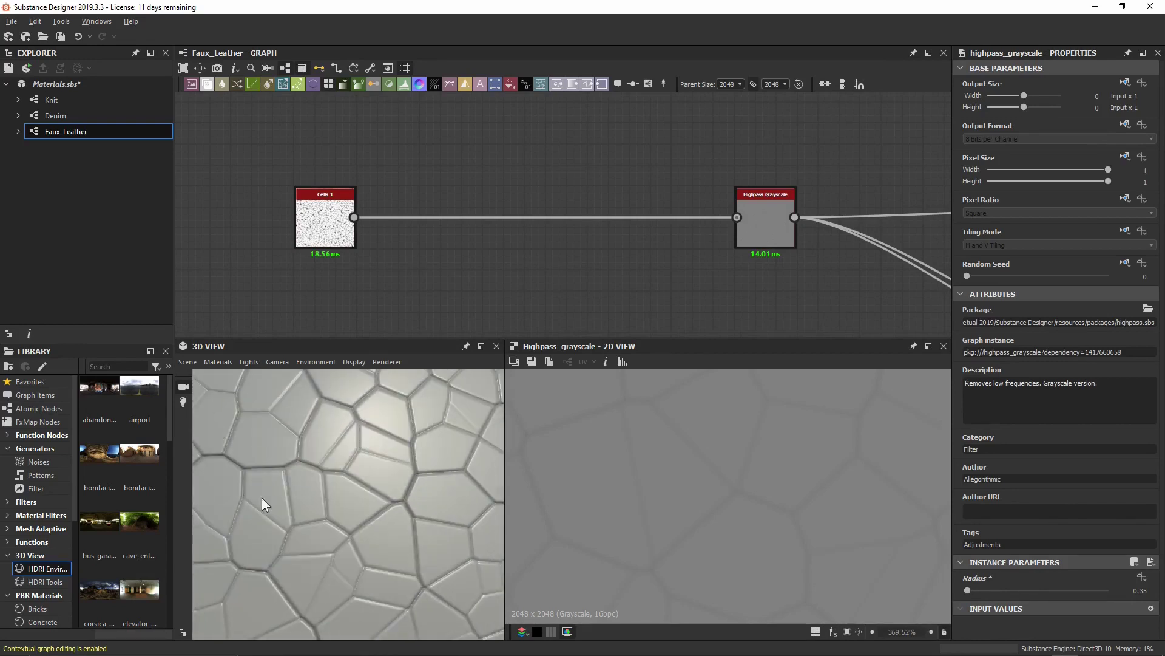
alt+drag(262, 498, 358, 457)
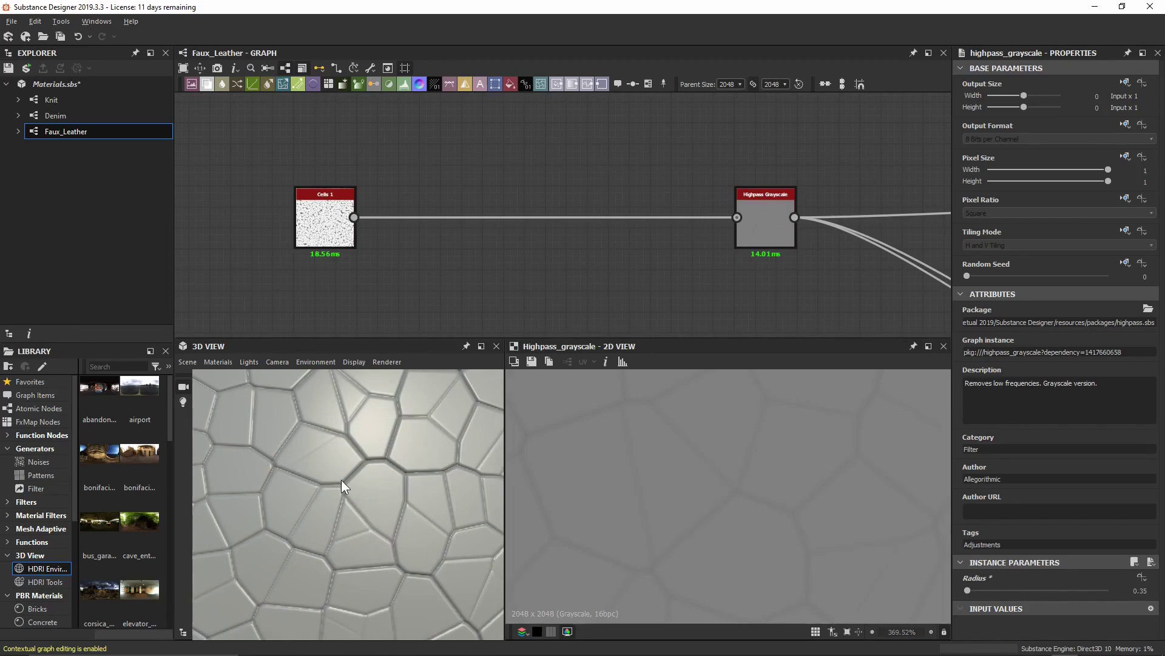
alt+drag(350, 519, 351, 469)
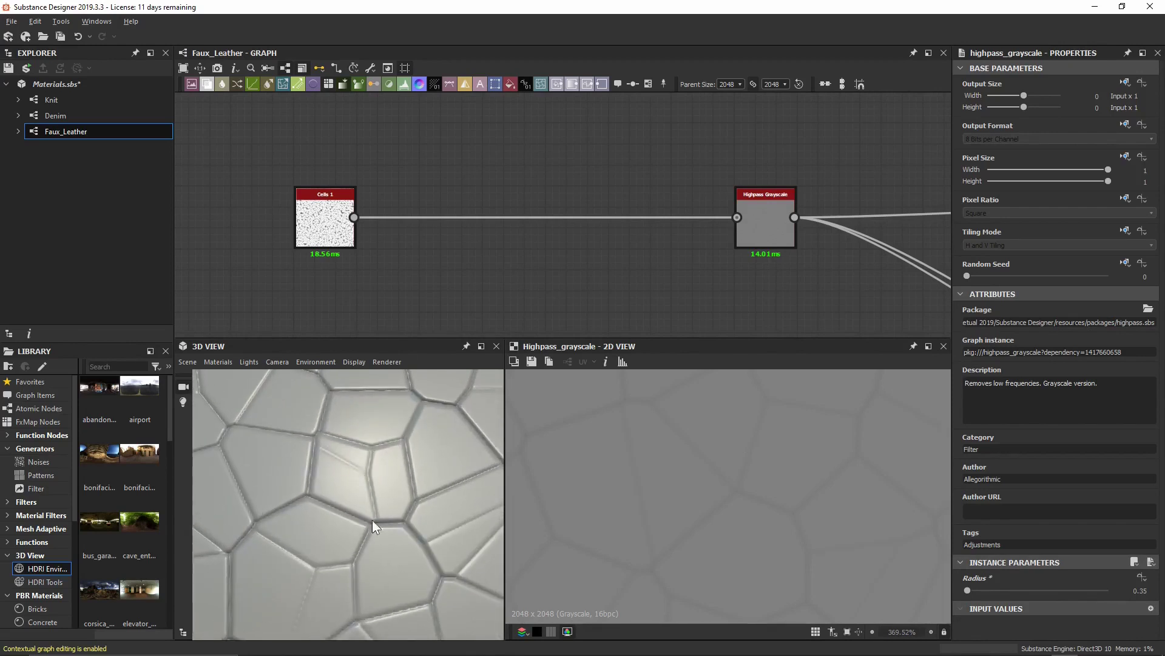
alt+drag(322, 562, 308, 489)
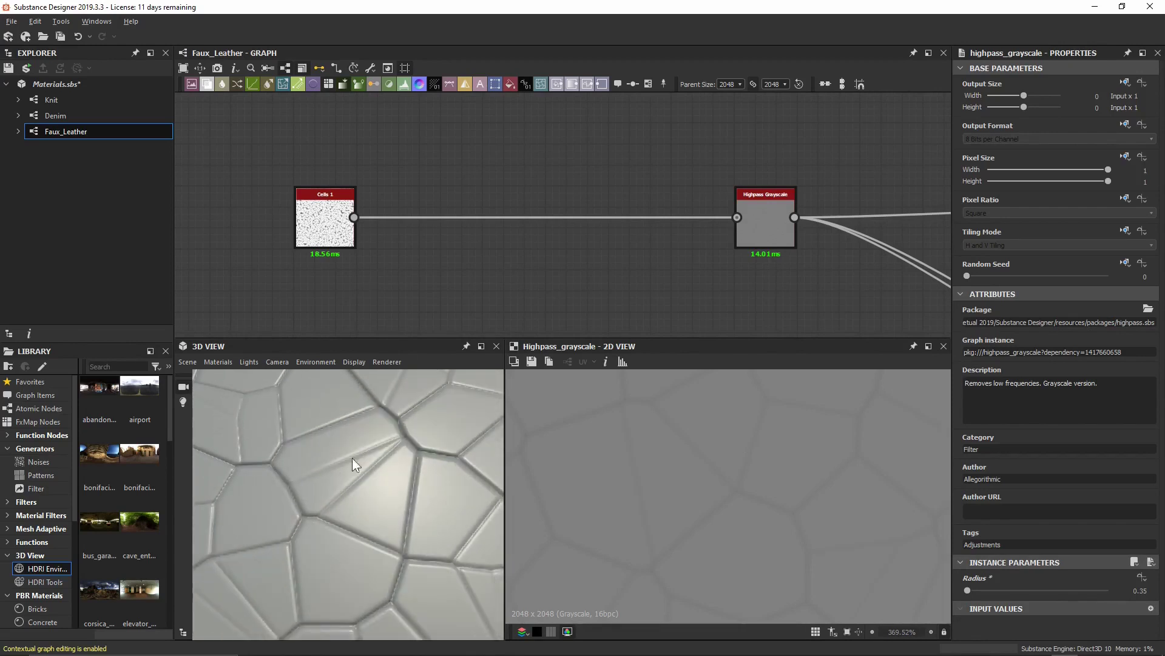
alt+drag(352, 458, 383, 456)
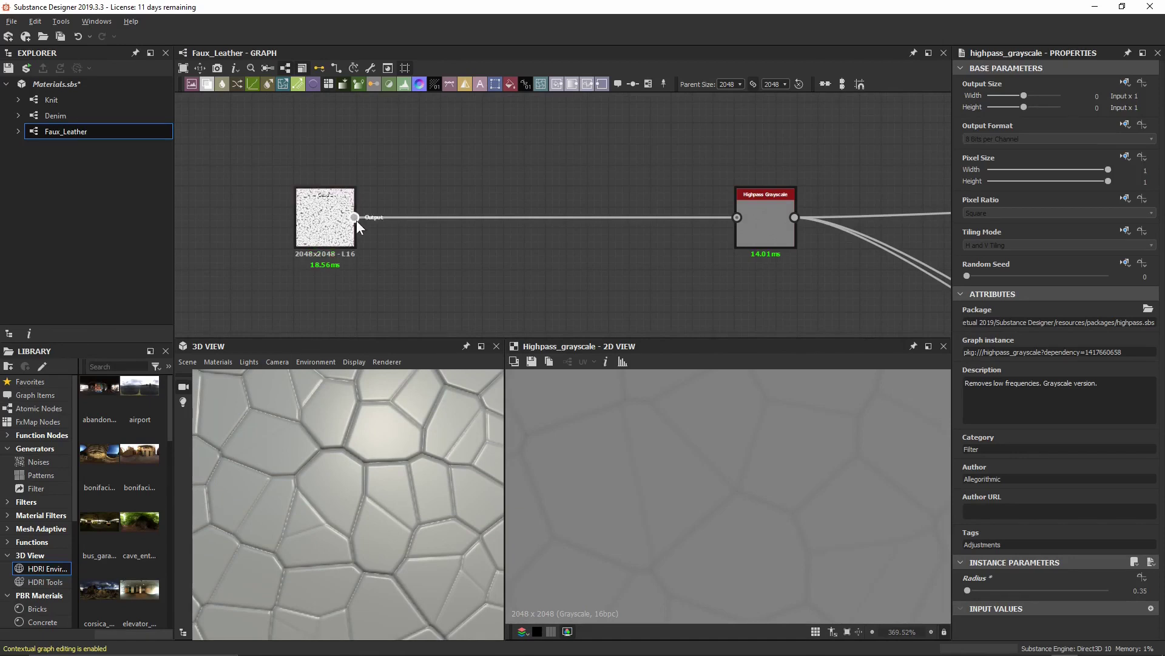
- Branch a Transformation 2D node off the Cells 1 output and apply the /2 stretch to its transform matrix
drag(354, 218, 393, 153)
text(transf)
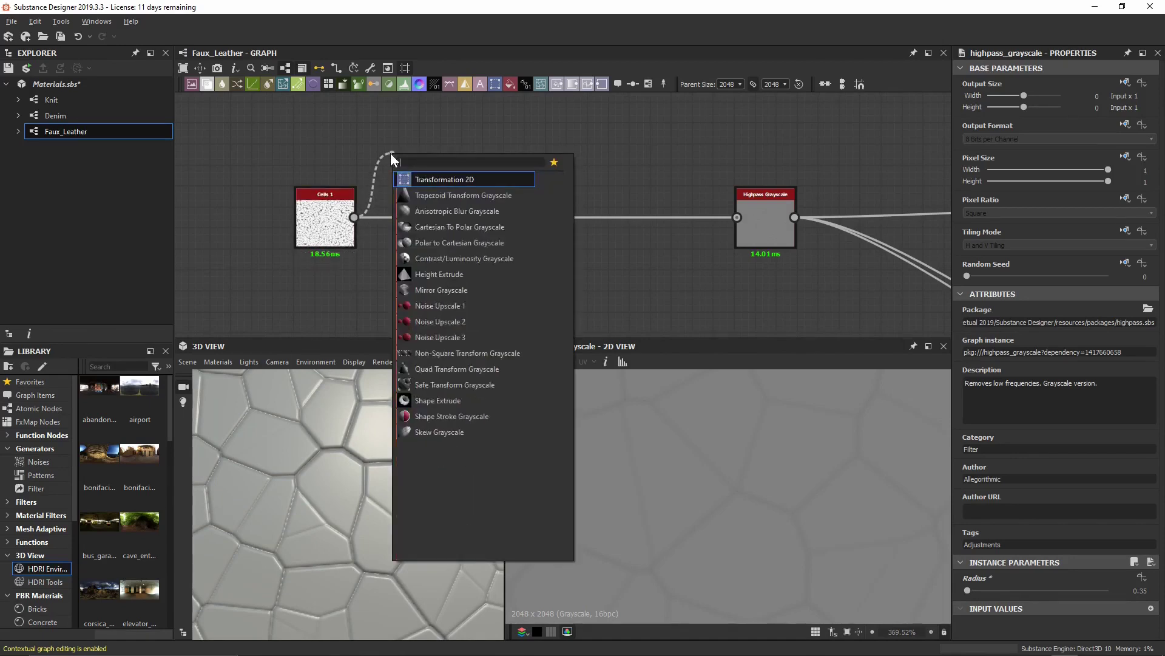
key(Return)
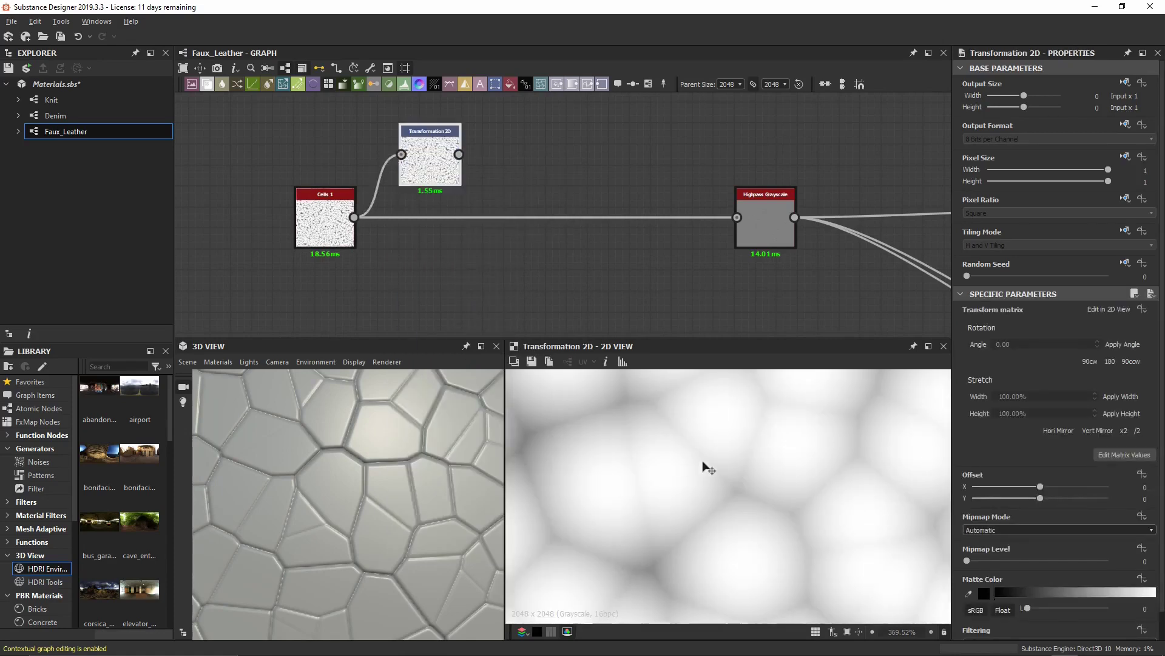
key(f)
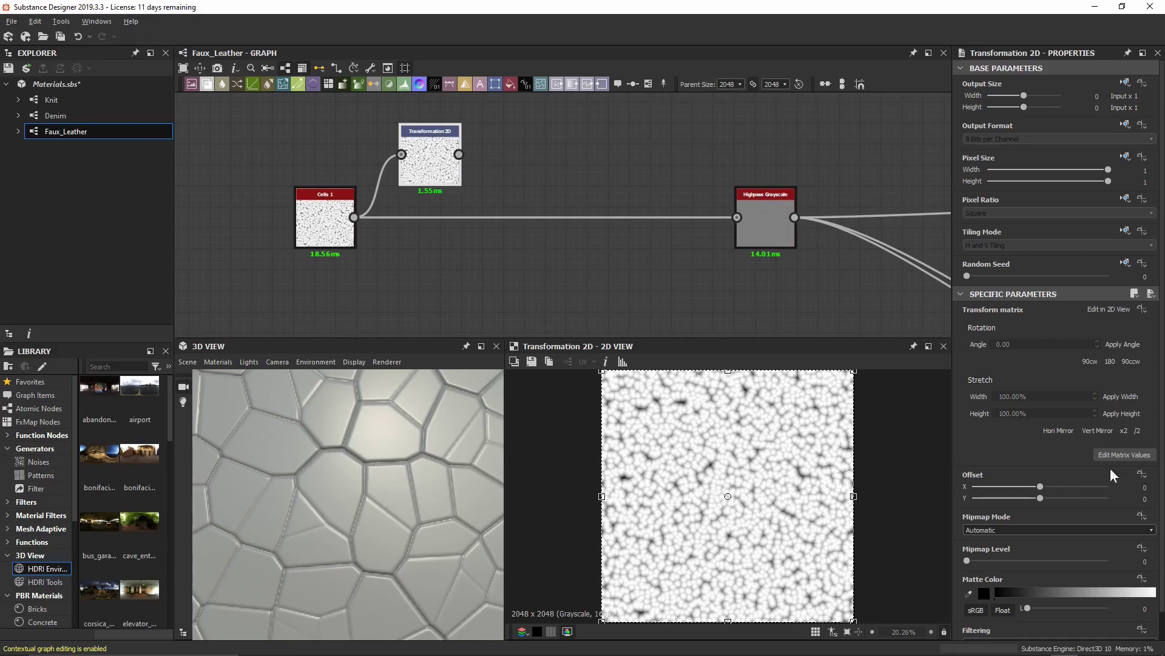
click(1139, 430)
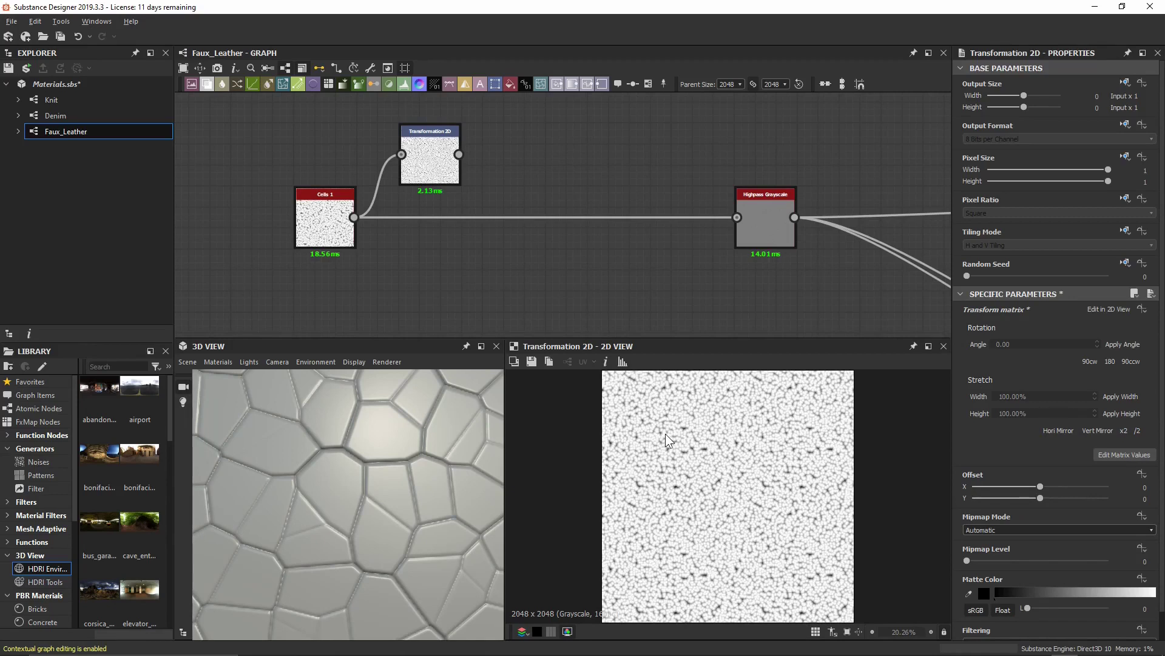
- Insert a Blend node between Cells 1 and Highpass Grayscale, with Transformation 2D as foreground and the blending mode set to Multiply
right_click(538, 189)
key(Return)
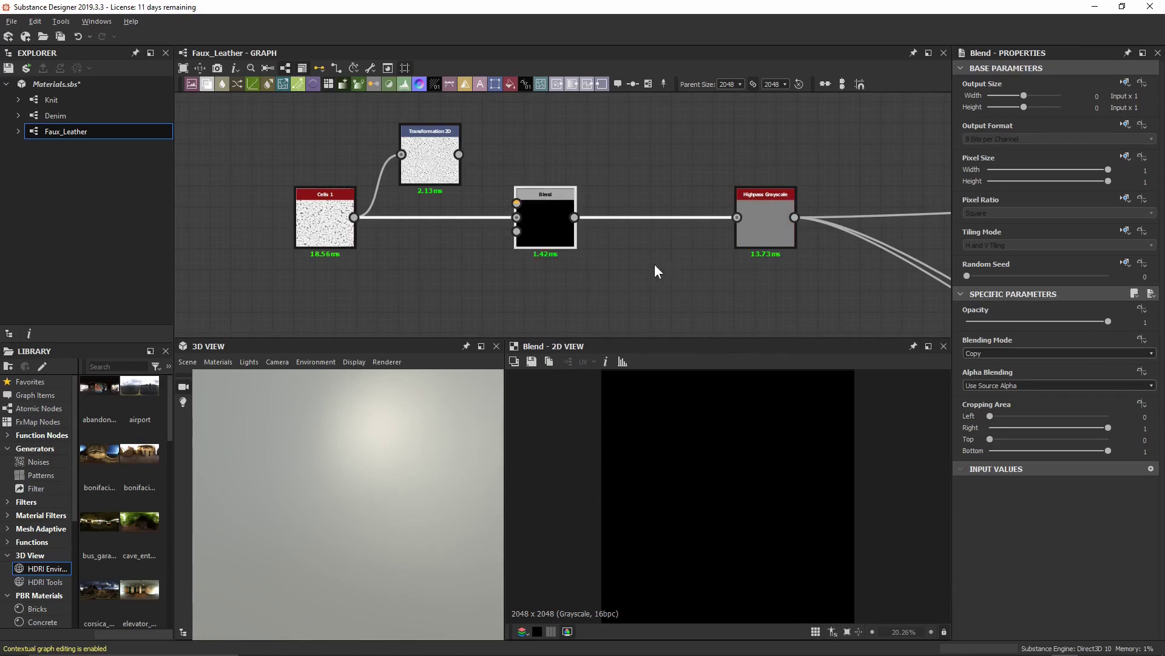
drag(459, 154, 518, 201)
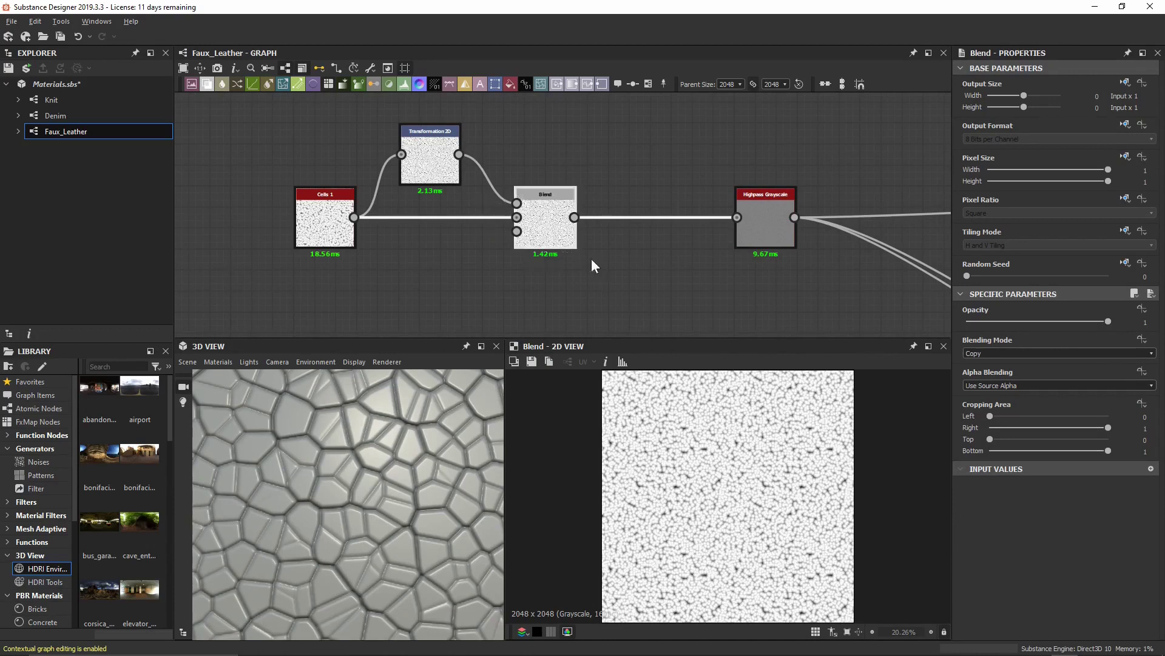
click(1003, 352)
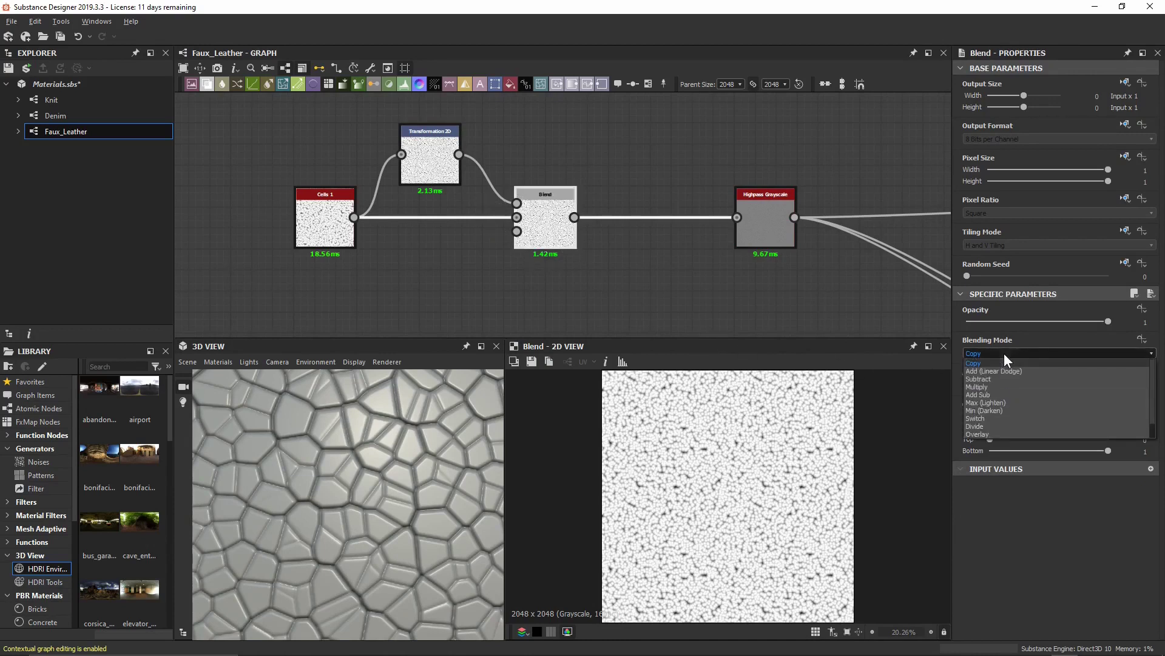
click(1014, 385)
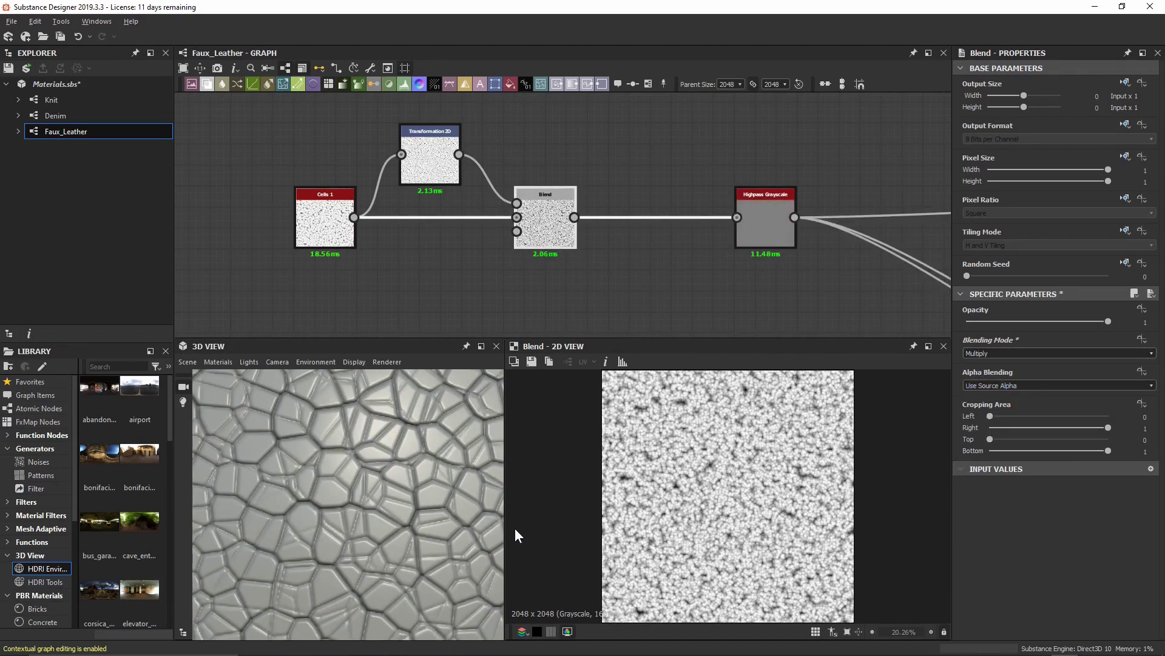
- Set the Blend node's Opacity to 0.15 and check the layered cell pattern on the 3D model
scroll(715, 459, up, 8)
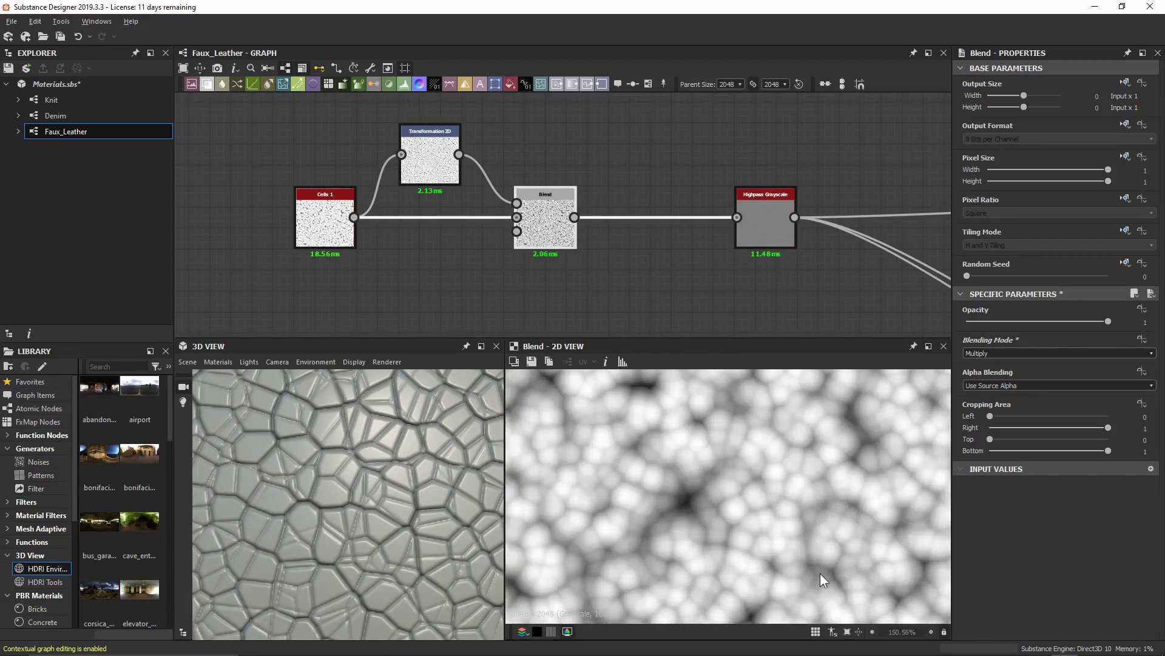
mouse_move(316, 460)
mouse_down()
mouse_move(330, 541)
mouse_move(348, 551)
mouse_move(349, 460)
mouse_move(350, 498)
mouse_up()
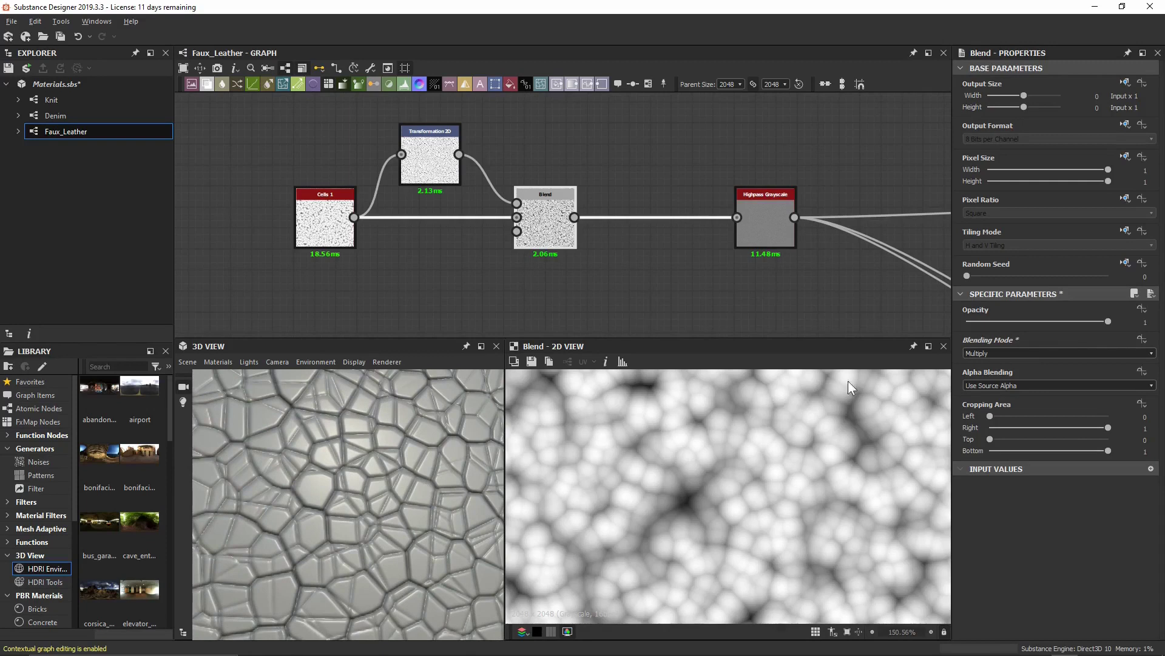
click(999, 322)
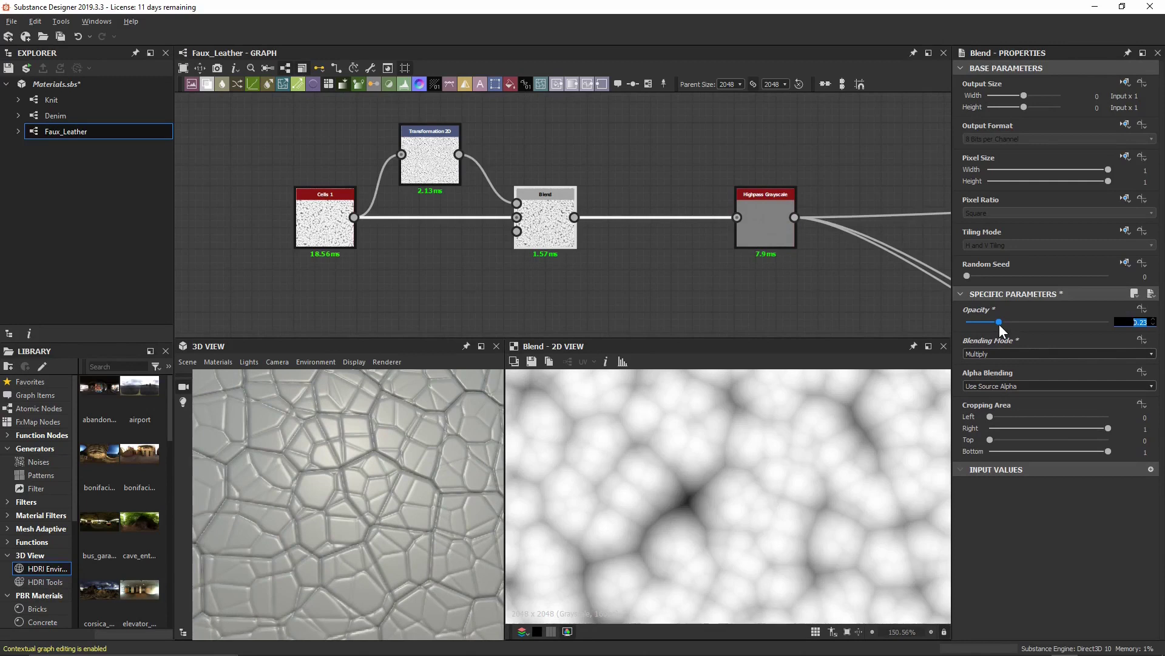
text(0.15)
key(Return)
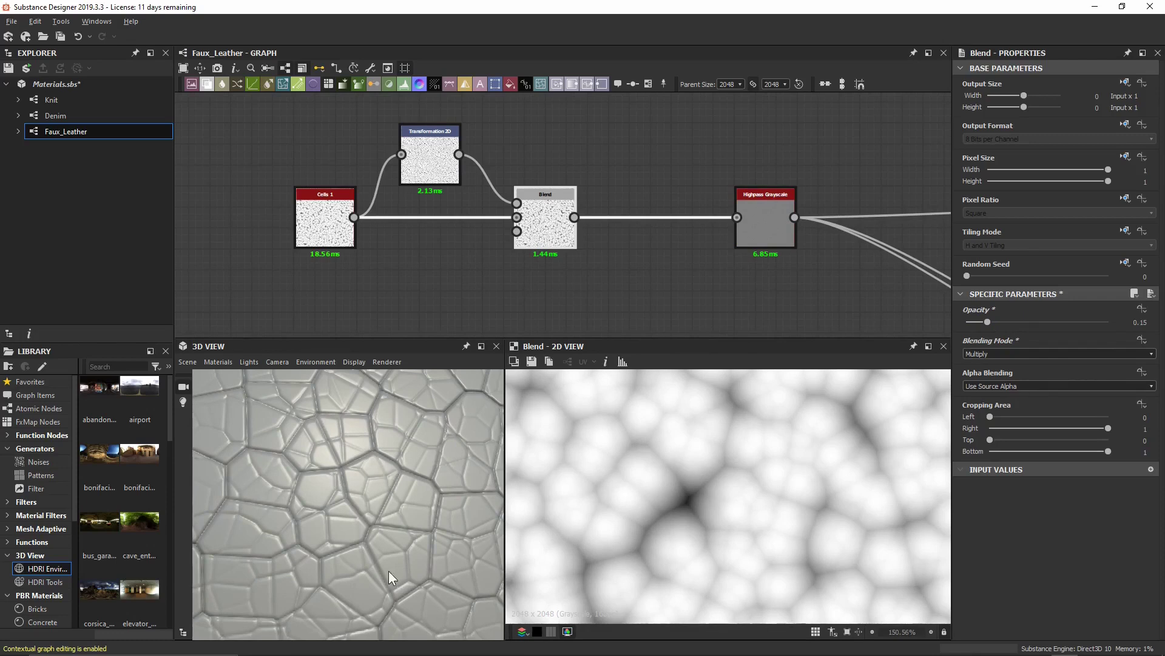
scroll(413, 480, down, 5)
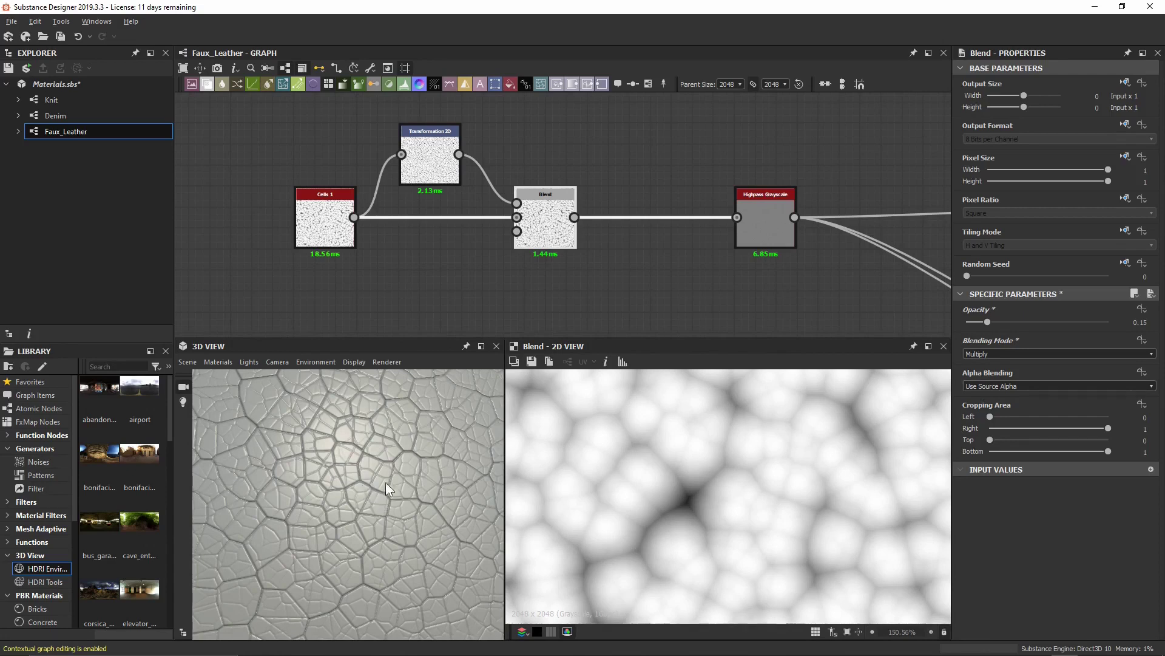
scroll(385, 482, up, 3)
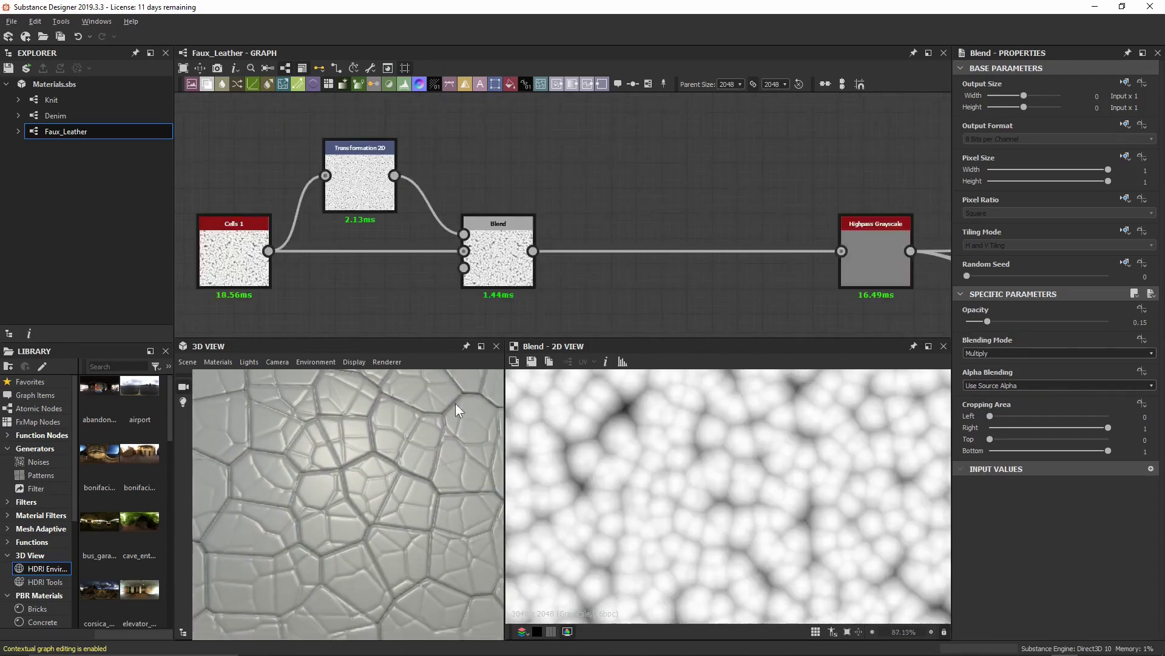
- Insert a Directional Warp node between Blend and Highpass Grayscale
key(space)
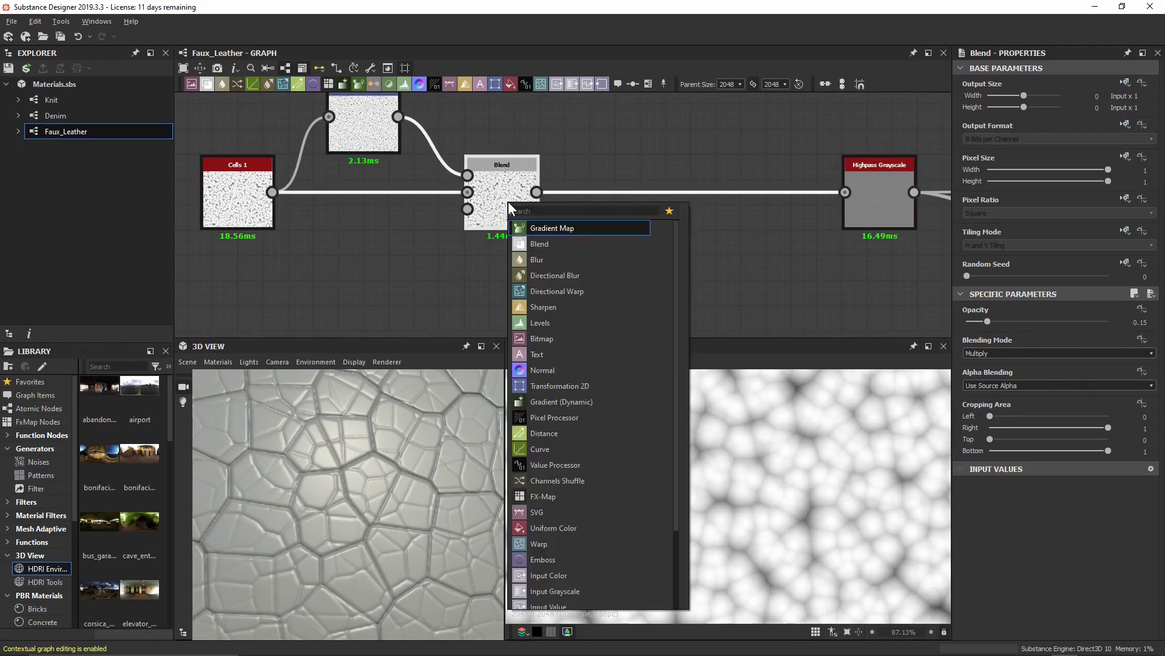
text(direc)
key(Down)
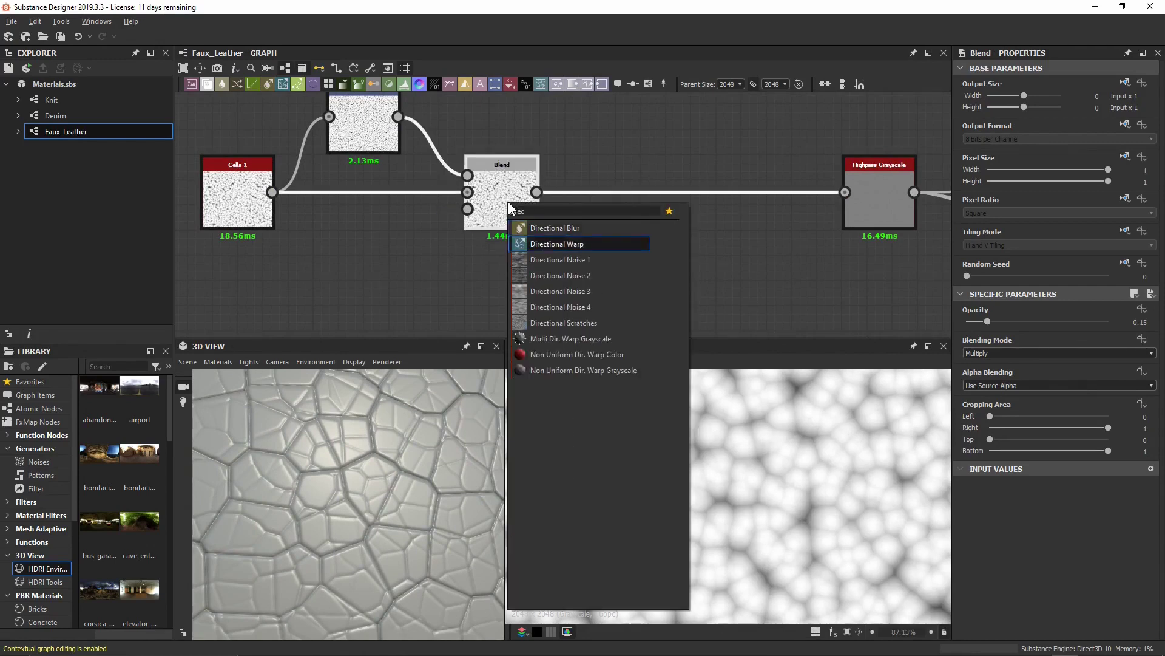
key(Return)
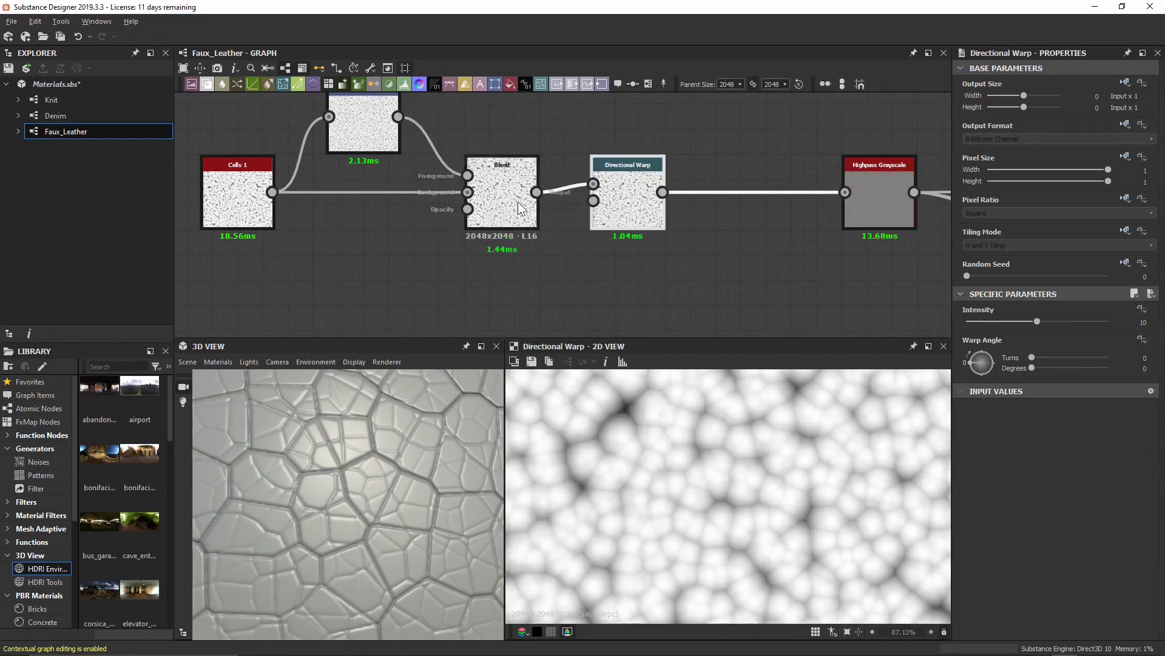
- Feed a new Gaussian Noise node into the Directional Warp's second input and set the noise Scale to 75
drag(594, 200, 526, 282)
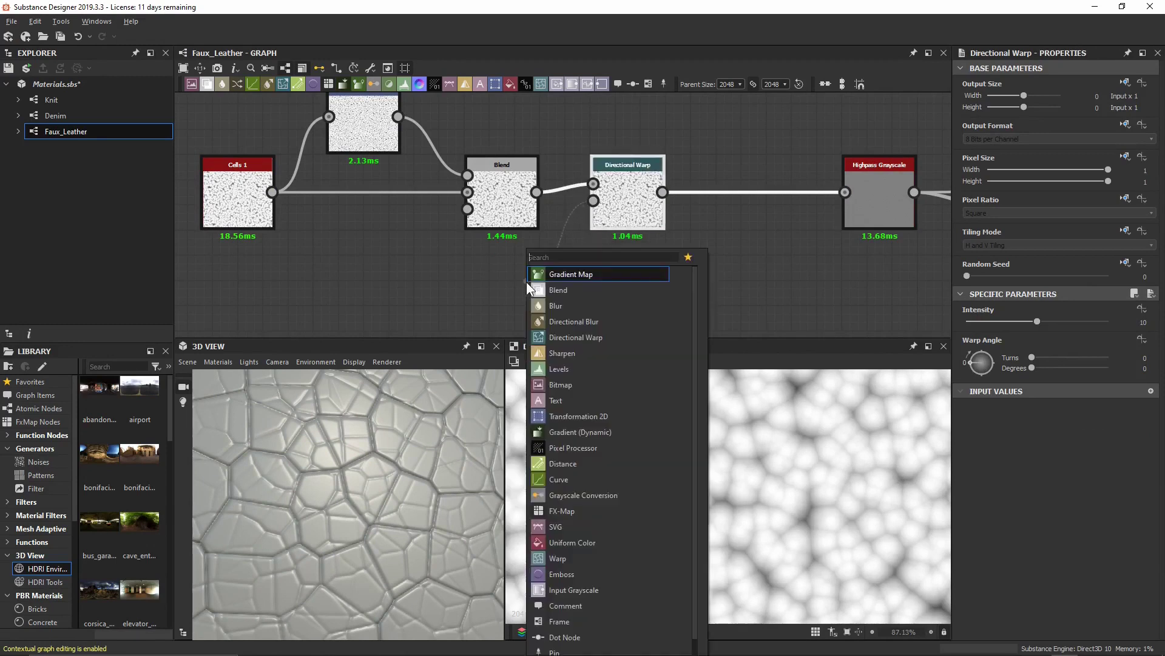
text(gua)
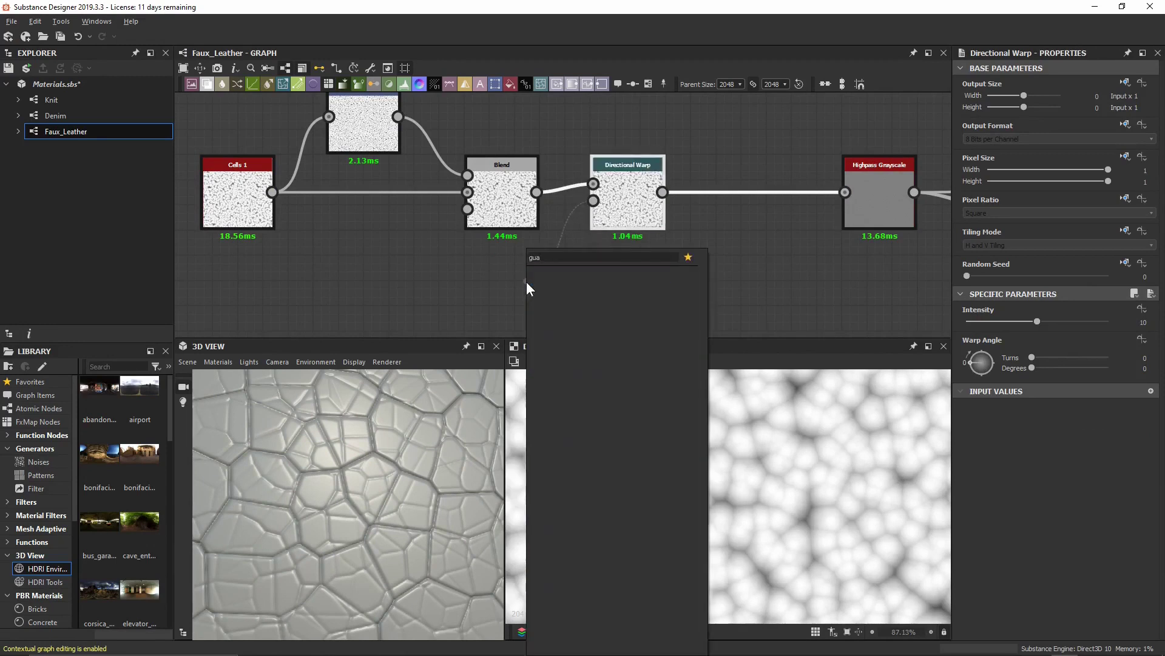
text(n)
key(Return)
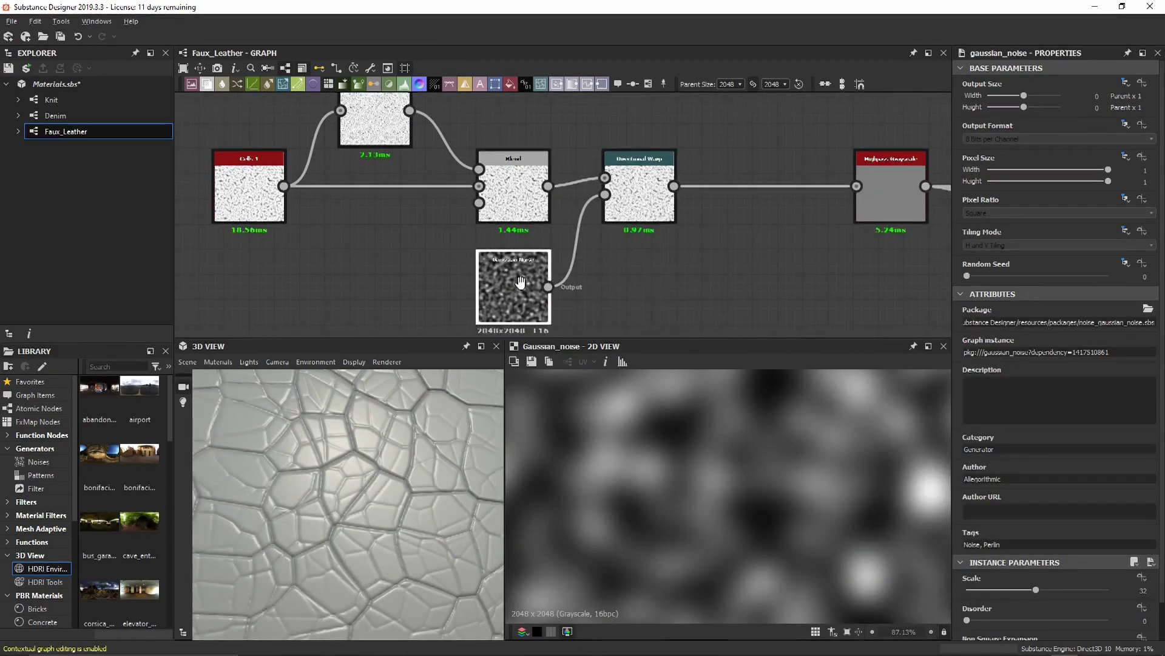
middle_drag(520, 282, 522, 242)
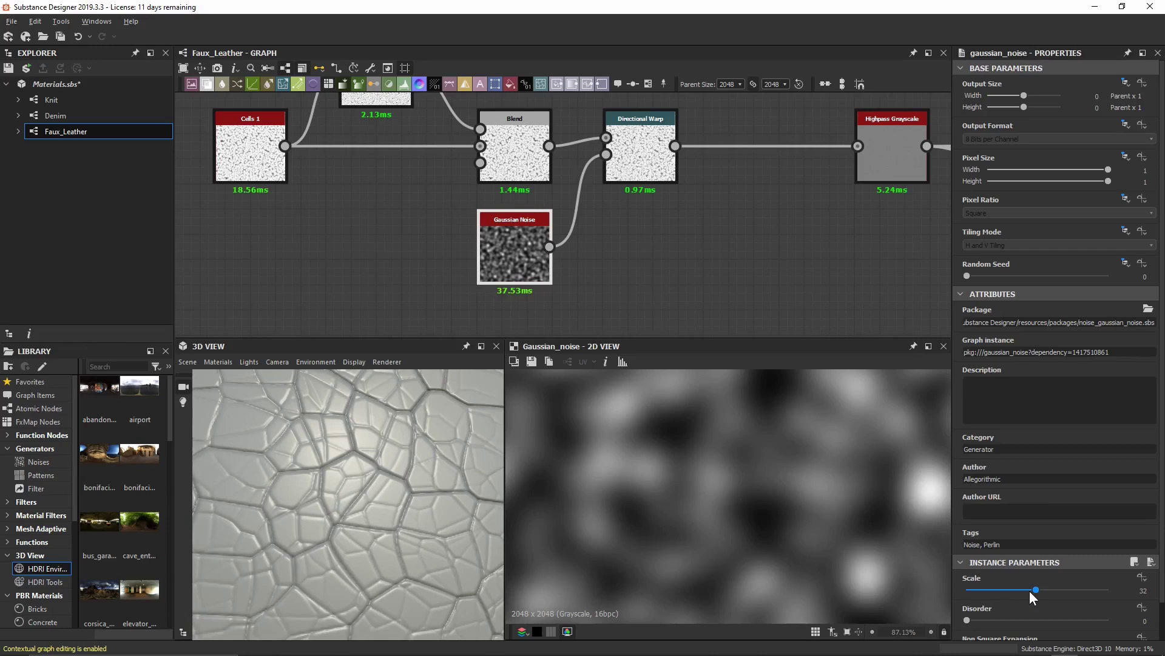
text(75)
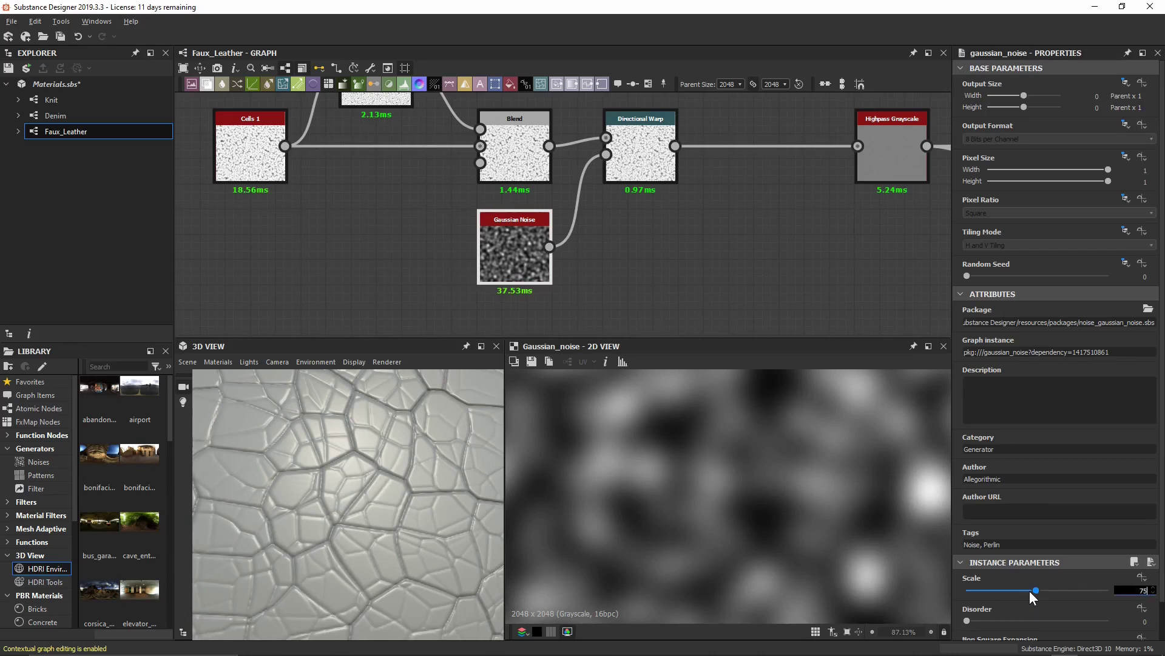
key(Return)
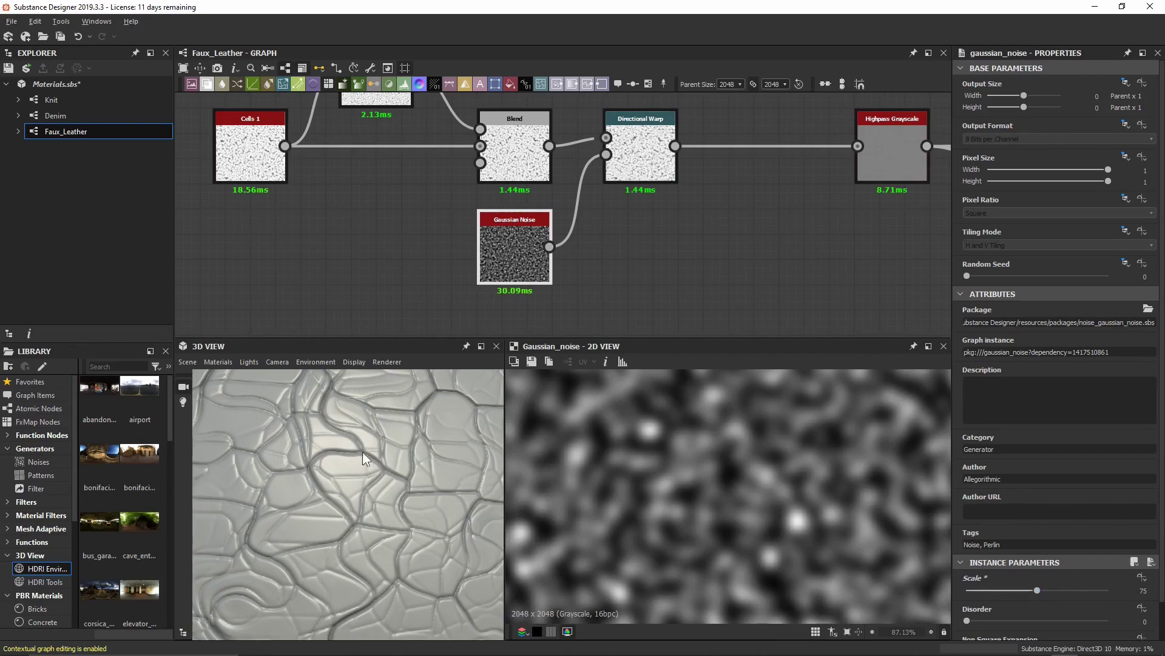
- Set the Directional Warp node's Intensity to 2
double_click(650, 154)
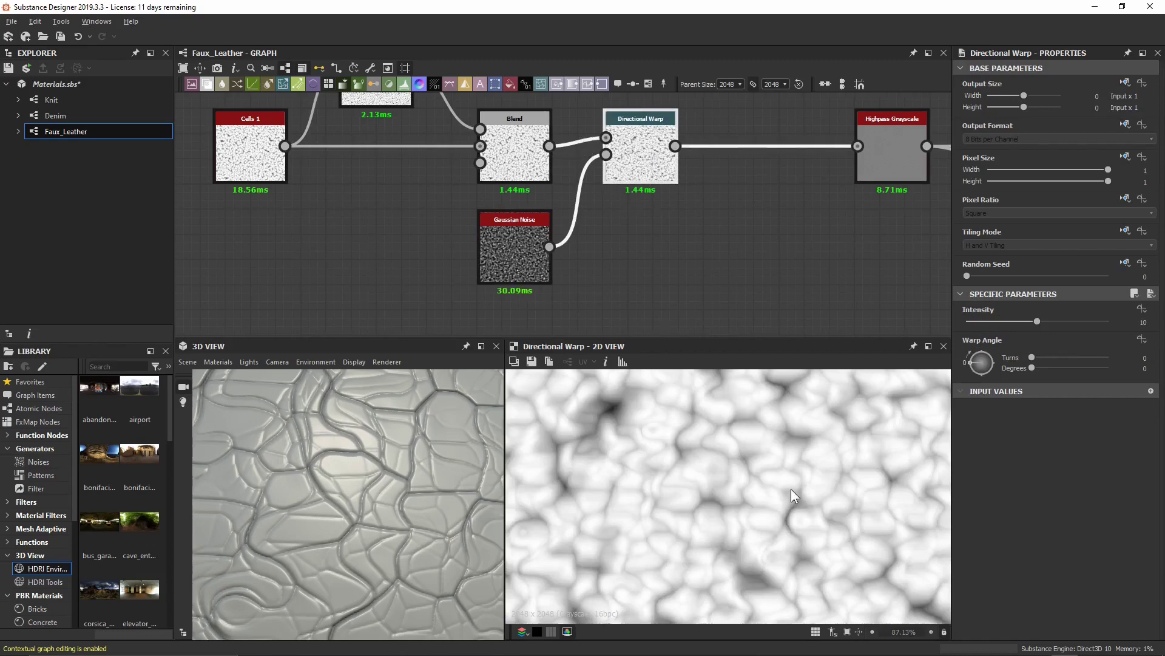
click(1025, 322)
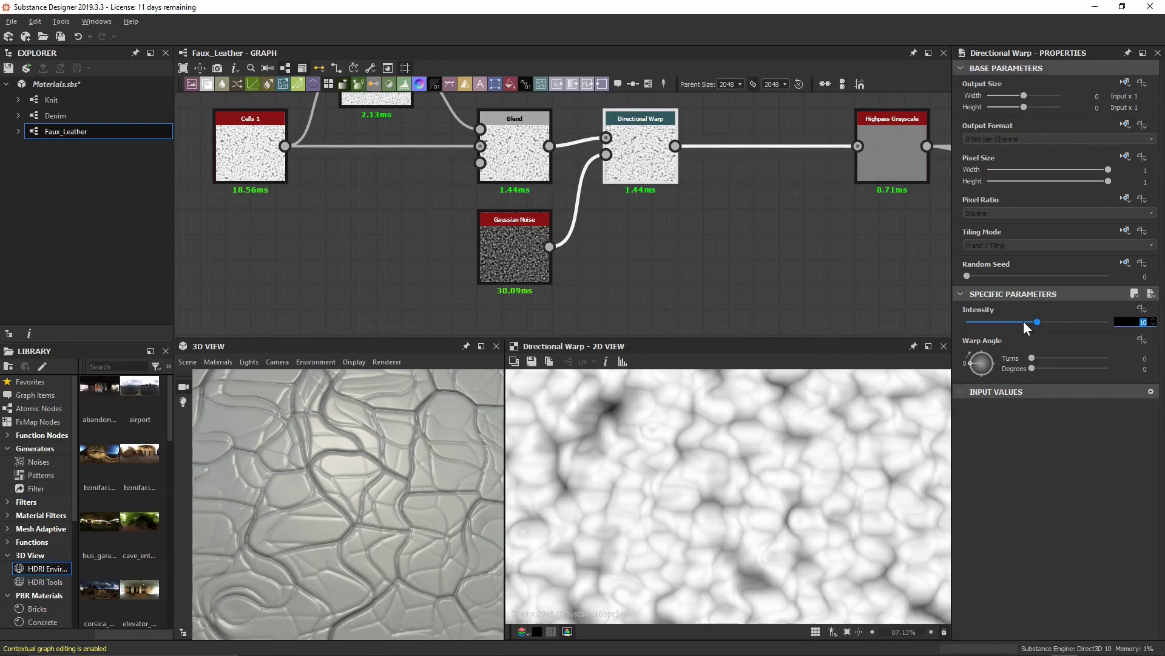
text(2)
key(Return)
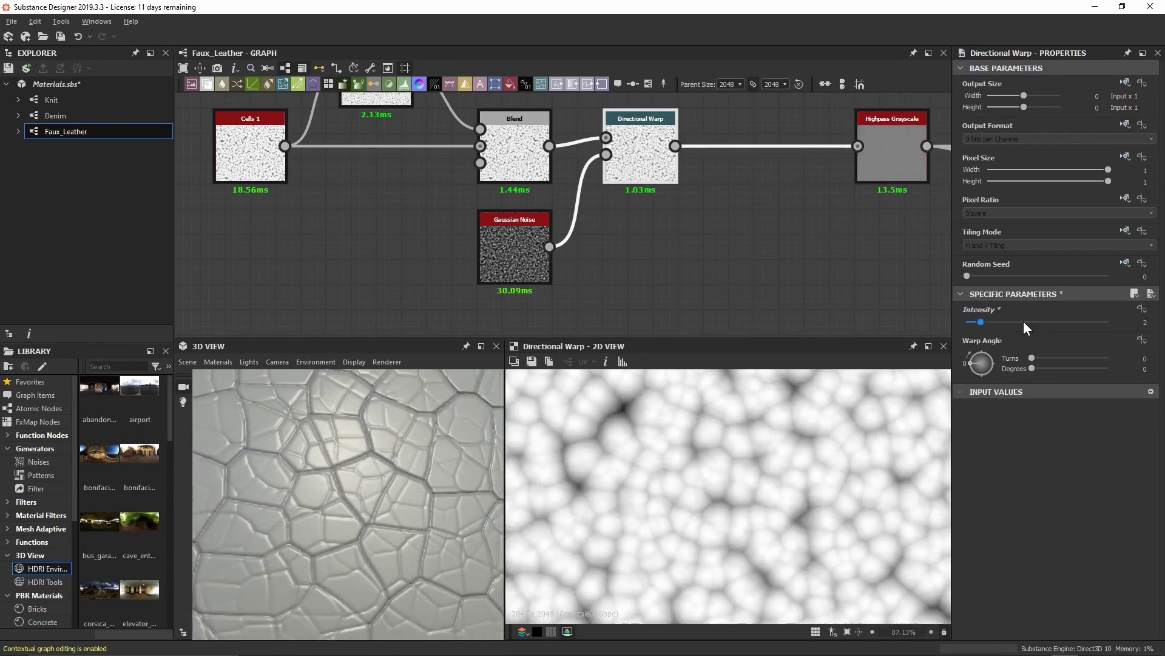
- Bypass the Directional Warp by linking Blend straight to Highpass Grayscale for comparison, and reconnect the warp
middle_drag(614, 228, 546, 251)
drag(486, 170, 806, 159)
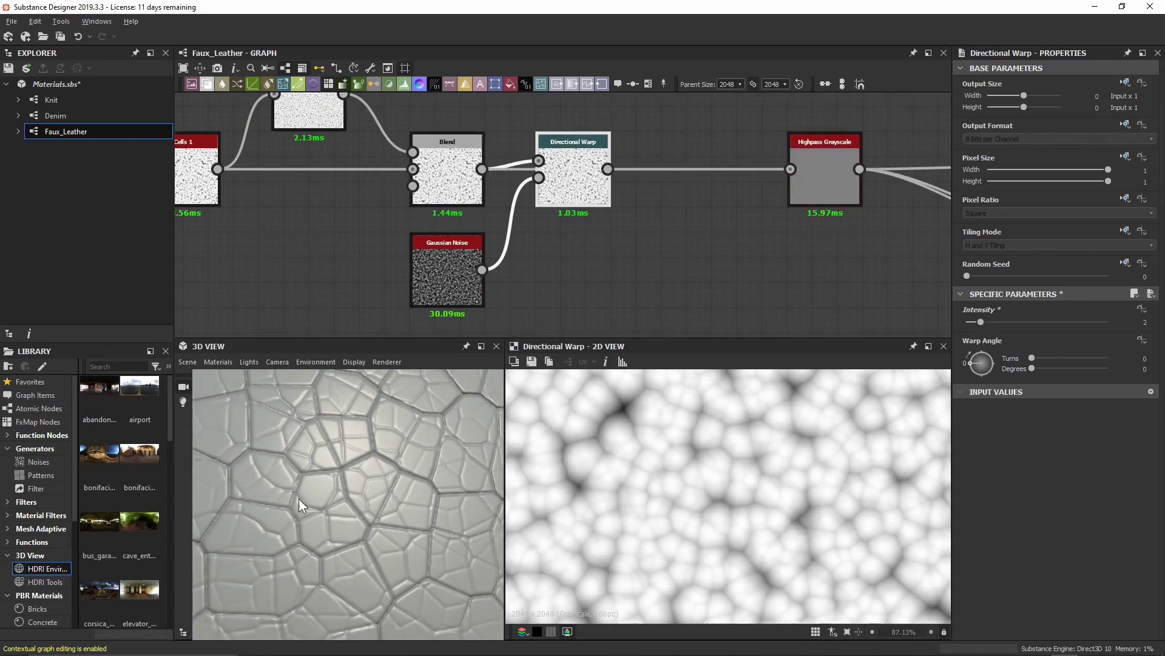
drag(608, 170, 791, 170)
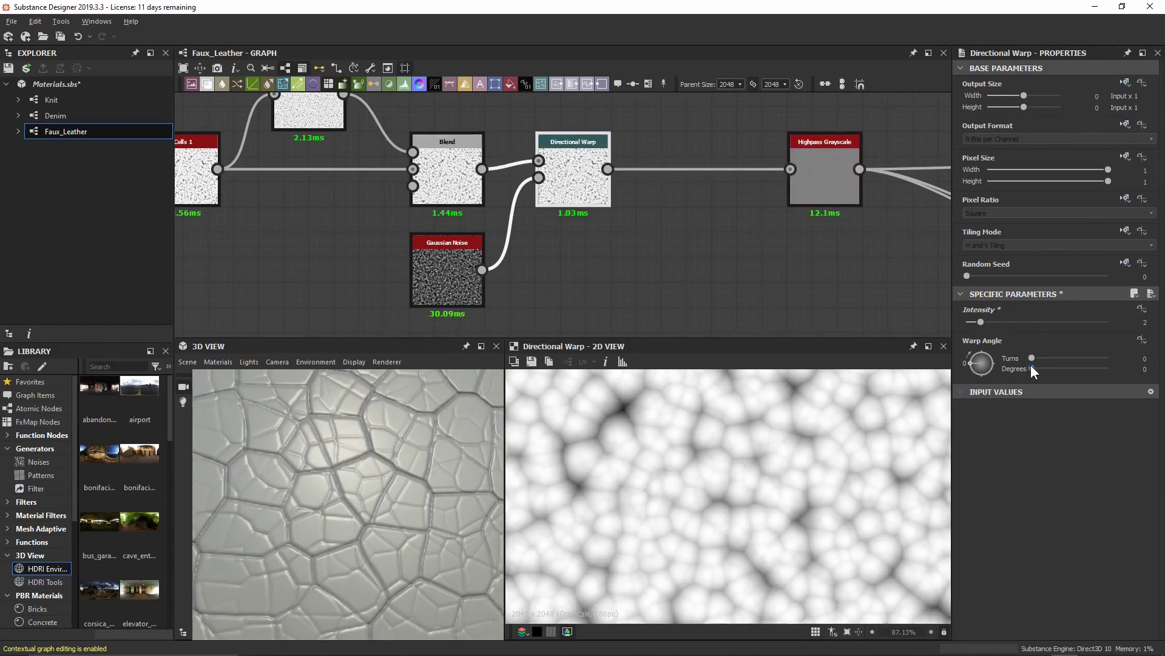
- Set the Directional Warp's Warp Angle to 65 degrees and check the cell pattern on the 3D model from farther away
drag(1032, 368, 1046, 368)
drag(1047, 363, 1046, 363)
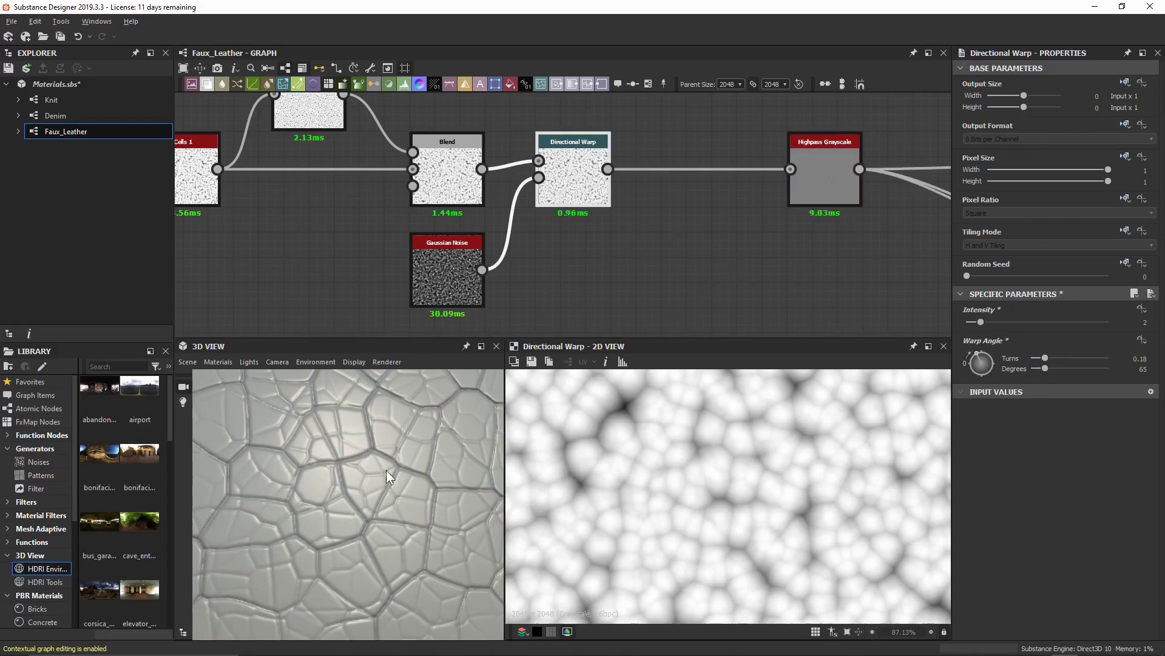
alt+right_drag(377, 413, 378, 537)
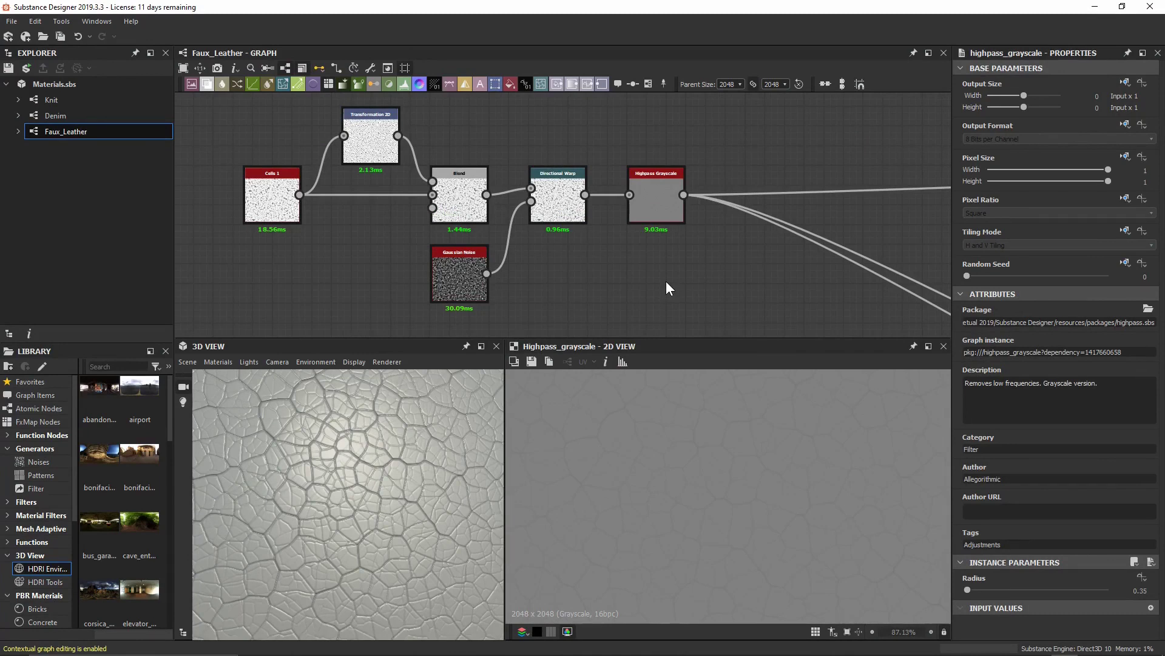
drag(423, 409, 380, 632)
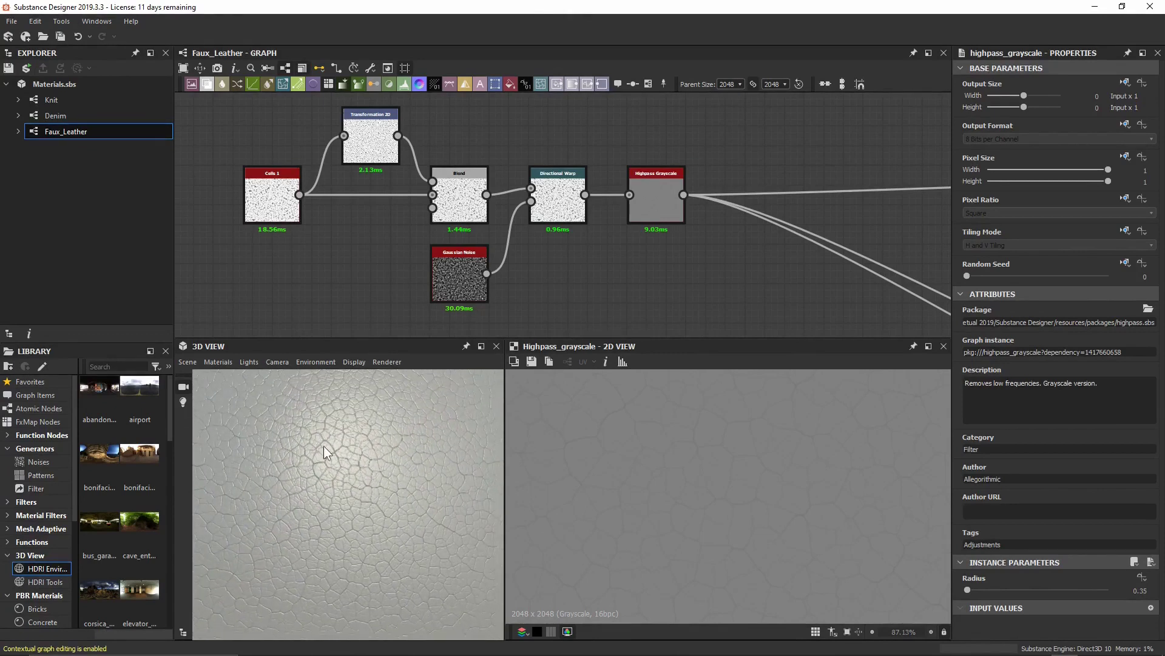
drag(343, 449, 373, 552)
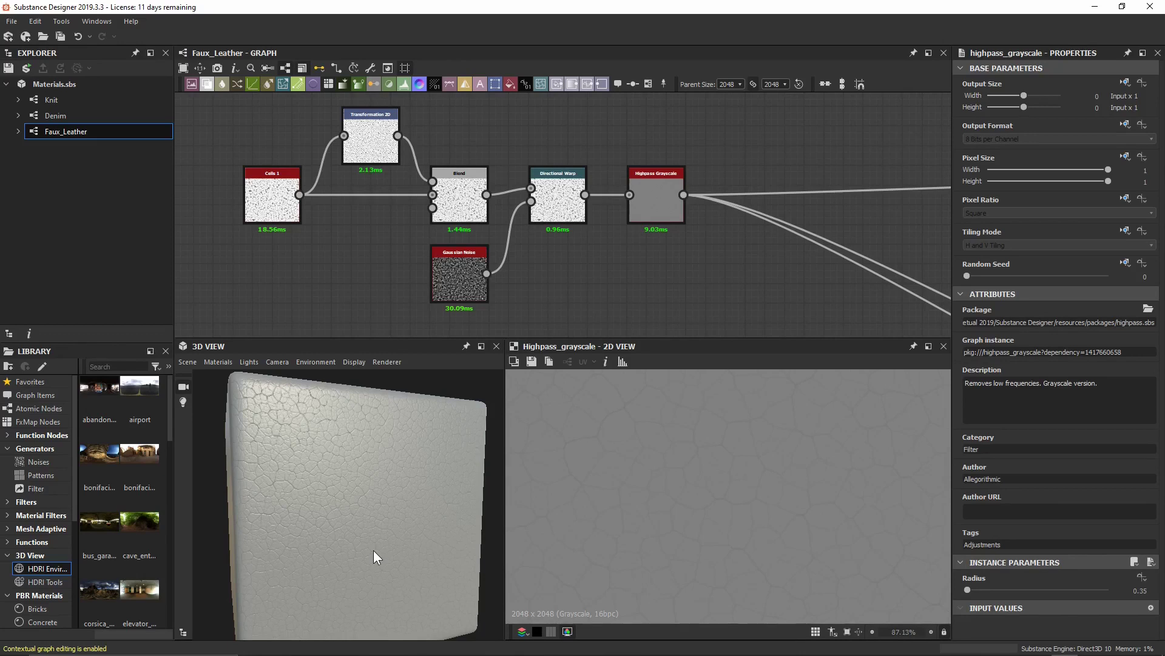
- Inspect the pixel values of the Highpass Grayscale output in the 2D view
middle_drag(704, 210, 498, 226)
scroll(515, 210, up, 3)
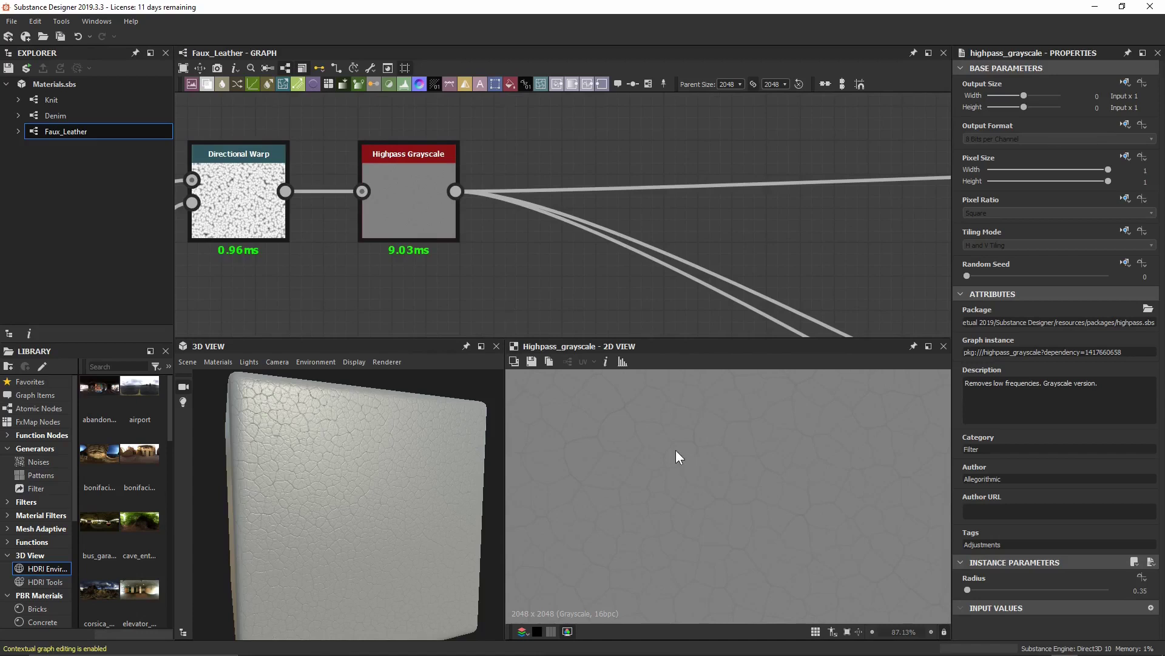
click(605, 362)
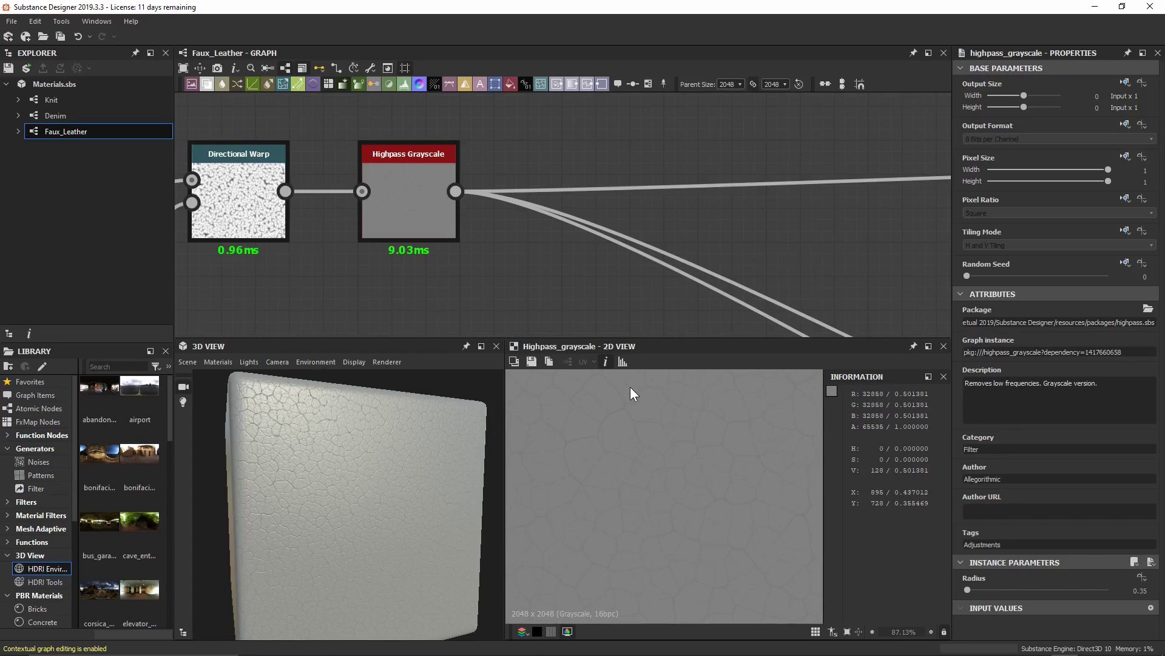
click(606, 361)
- Insert a Histogram Range node after Highpass Grayscale
click(441, 224)
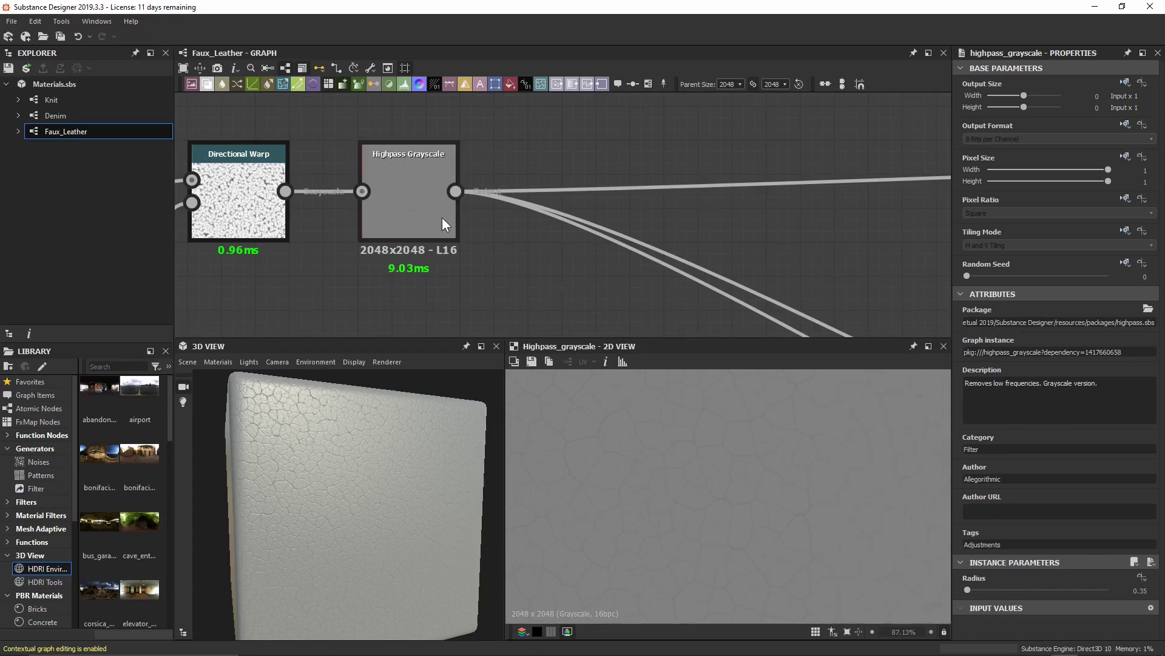
key(space)
text(hist)
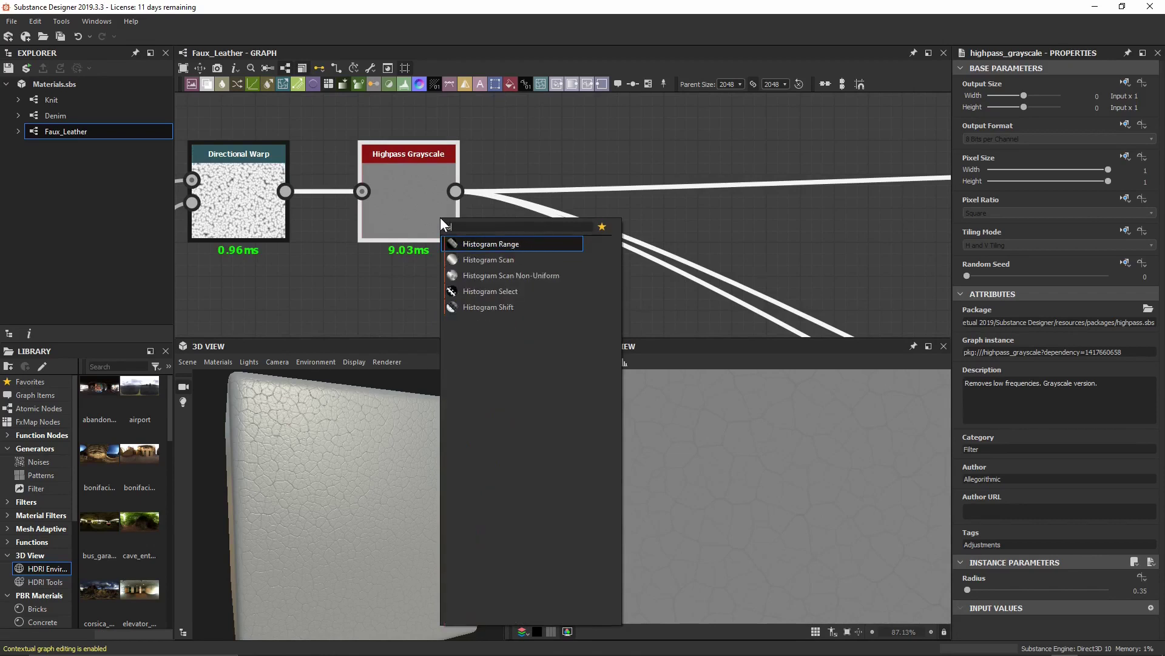
key(Return)
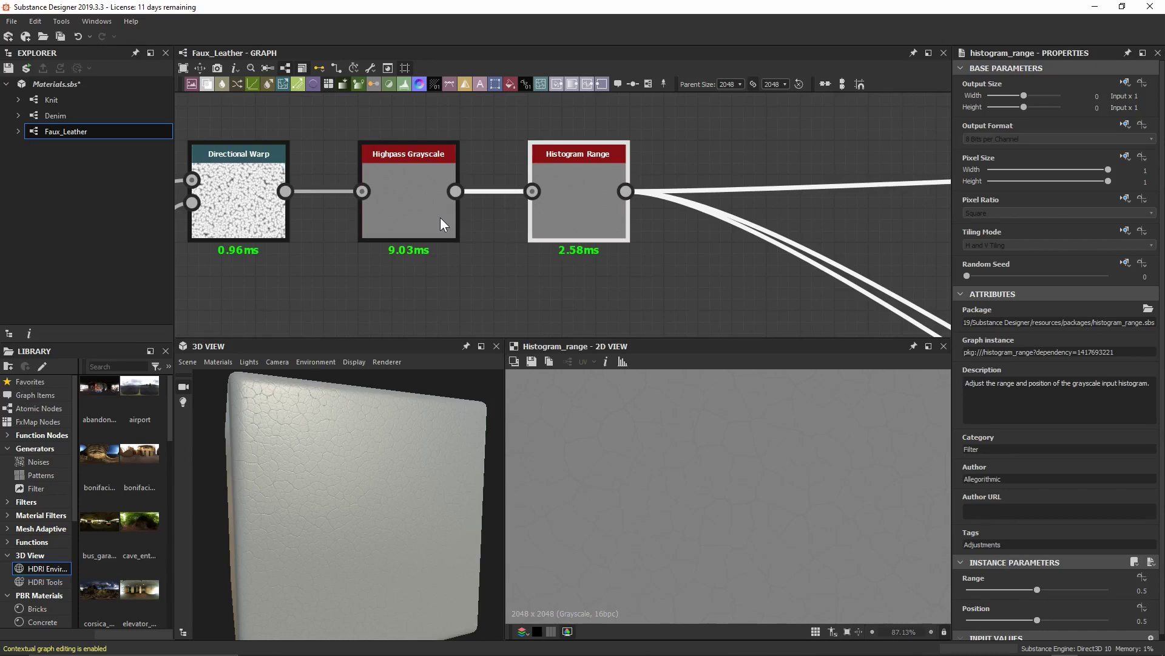
scroll(1056, 414, down, 1)
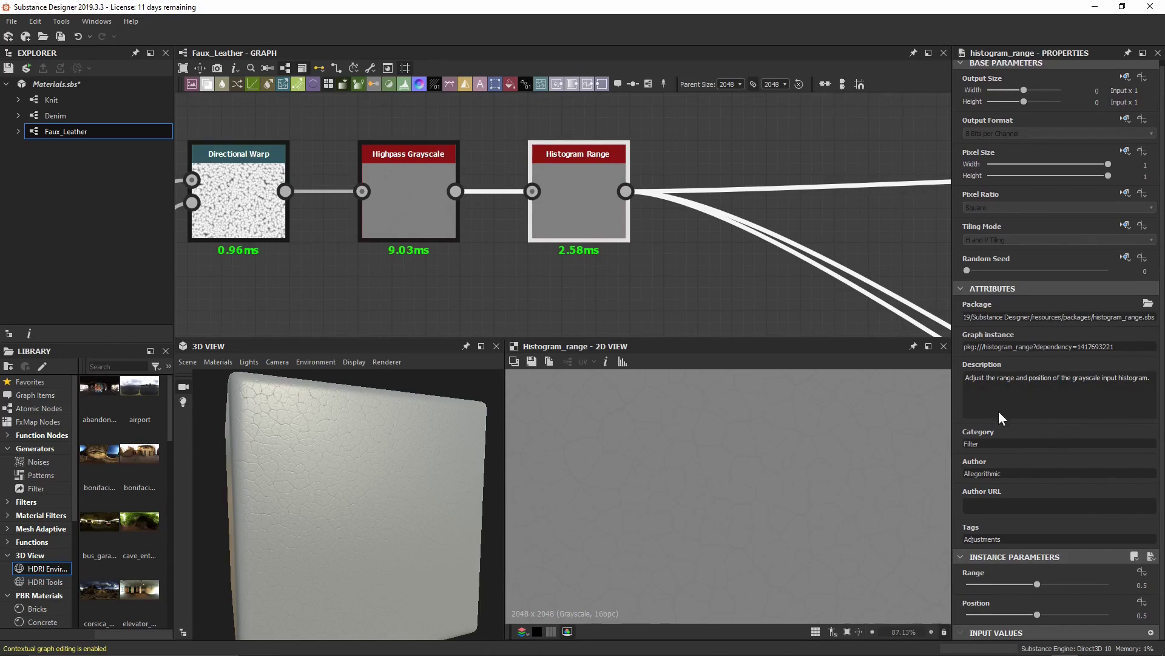
- Try Directional Warp as the direct input of Histogram Range, with Range at 0.15 and Position at 0.34
drag(286, 193, 539, 205)
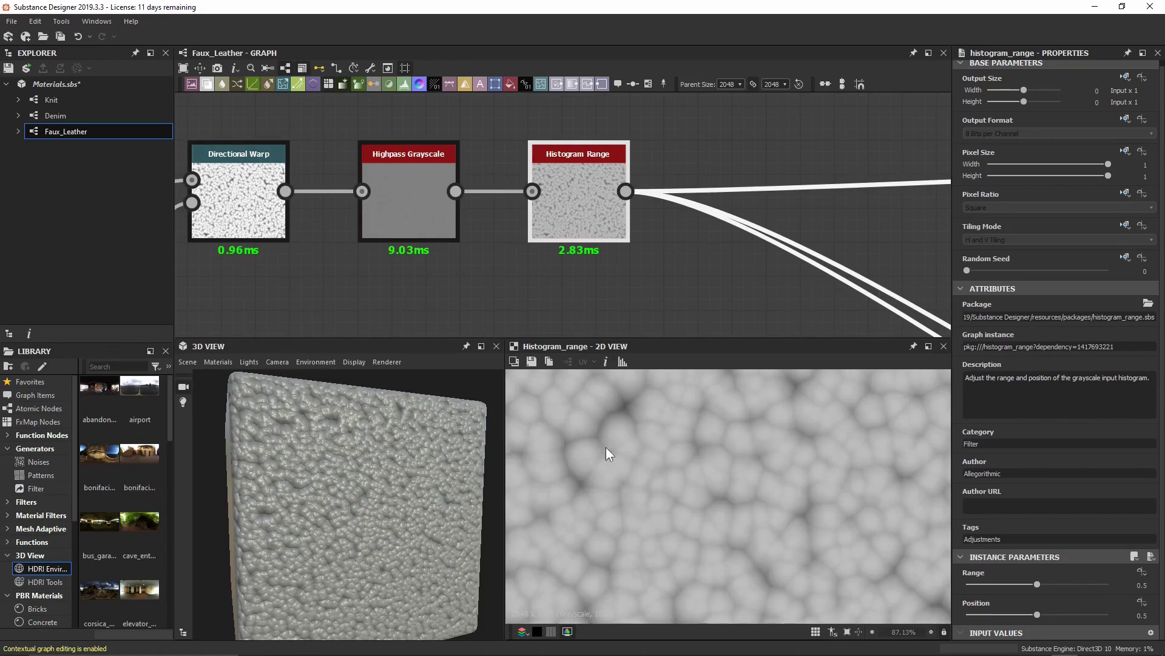
double_click(257, 209)
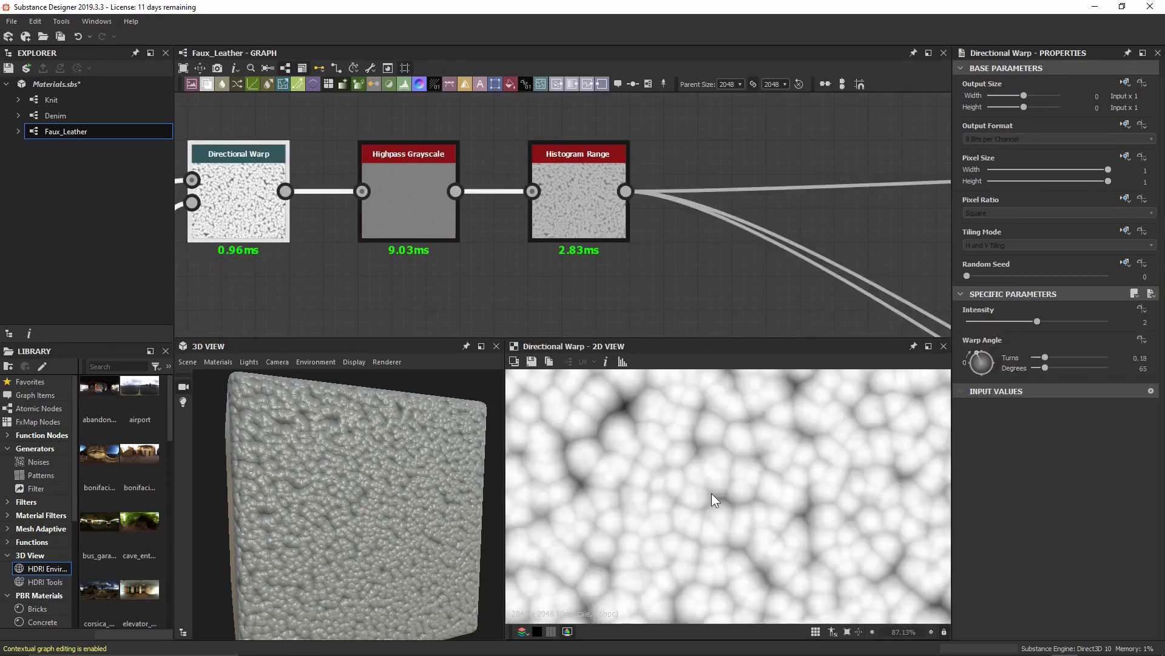
double_click(583, 206)
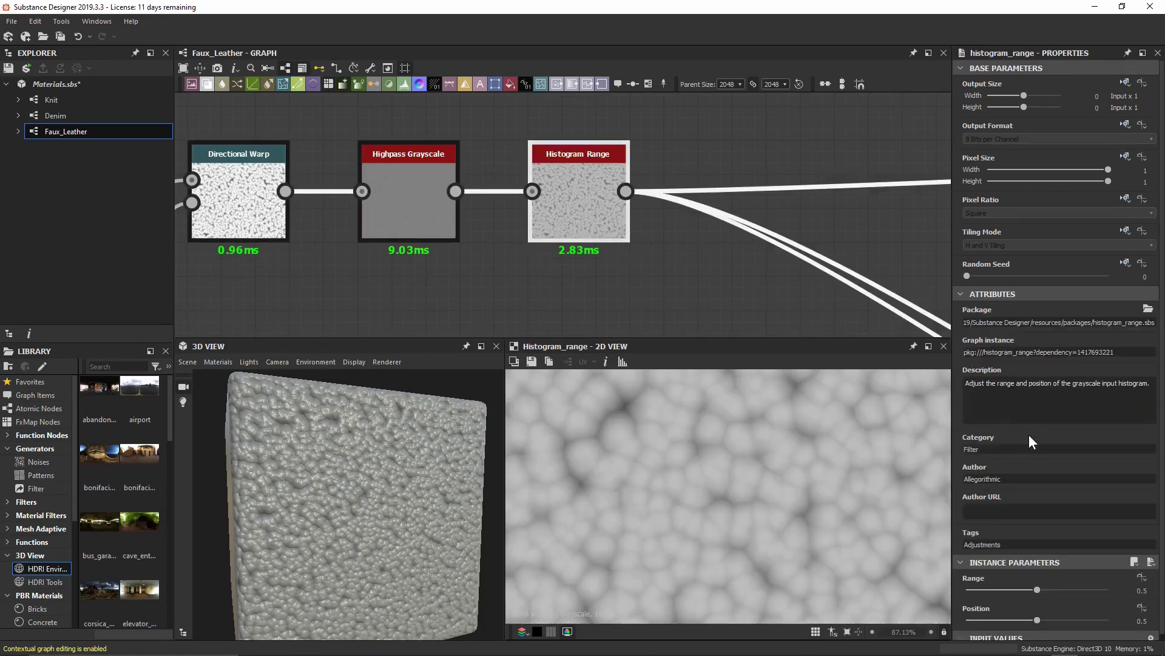
drag(1038, 590, 988, 594)
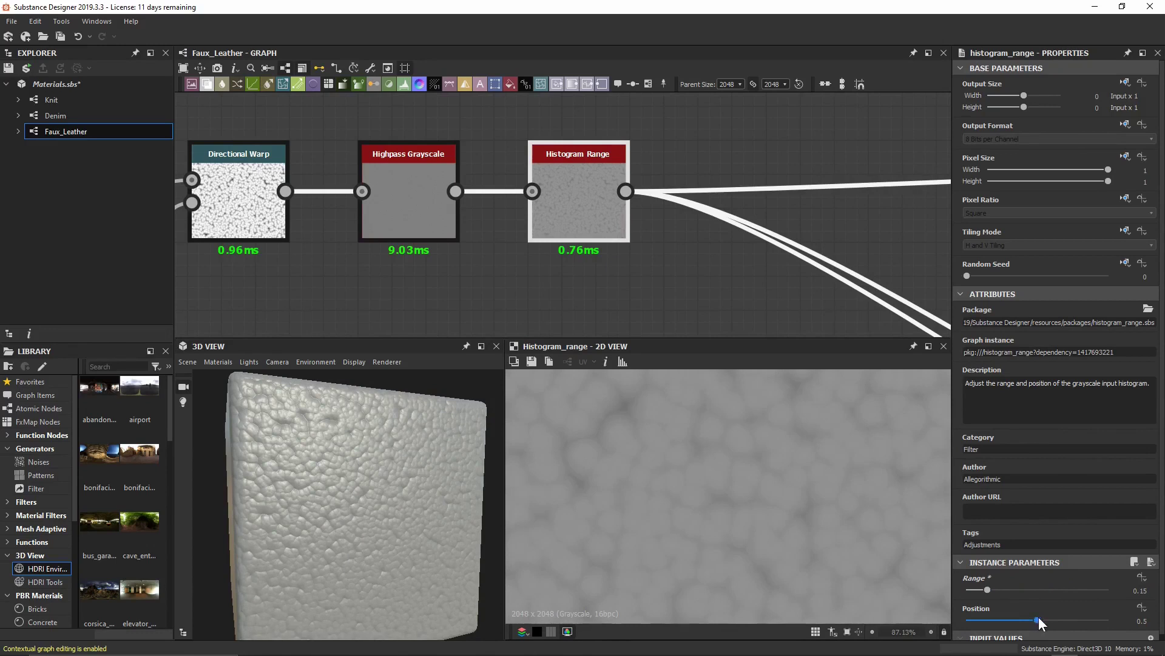
drag(1039, 619, 1015, 618)
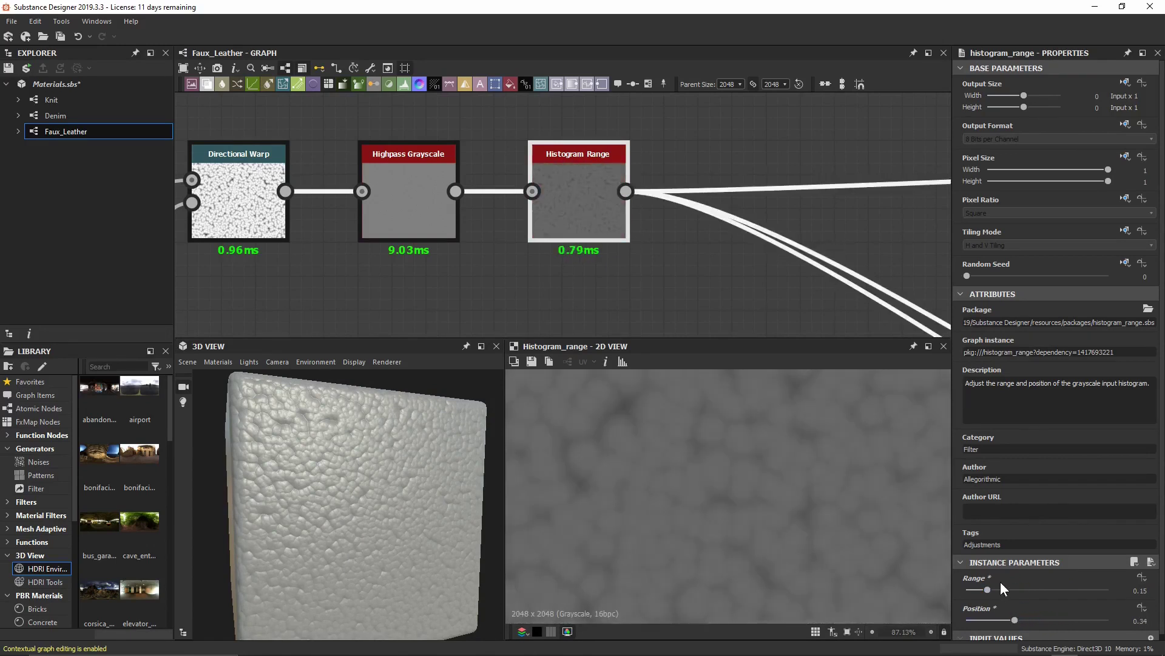
- Undo the Histogram Range slider changes and feed Highpass Grayscale into Histogram Range again
key(ctrl+z)
key(ctrl+z)
key(ctrl+z)
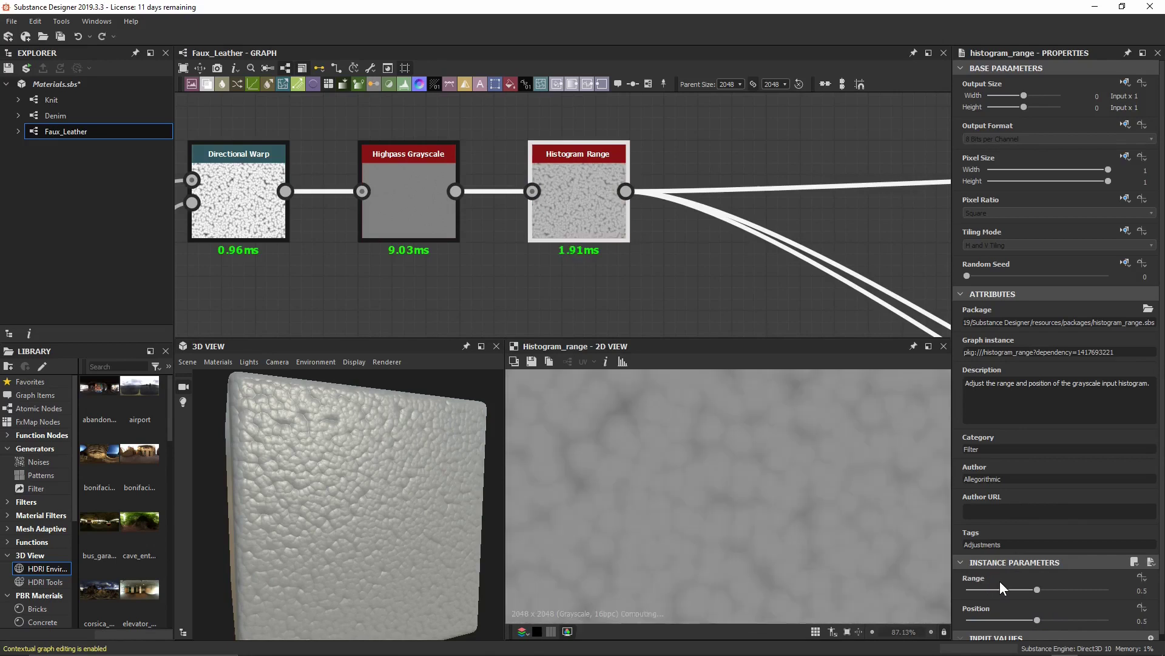
drag(455, 193, 532, 192)
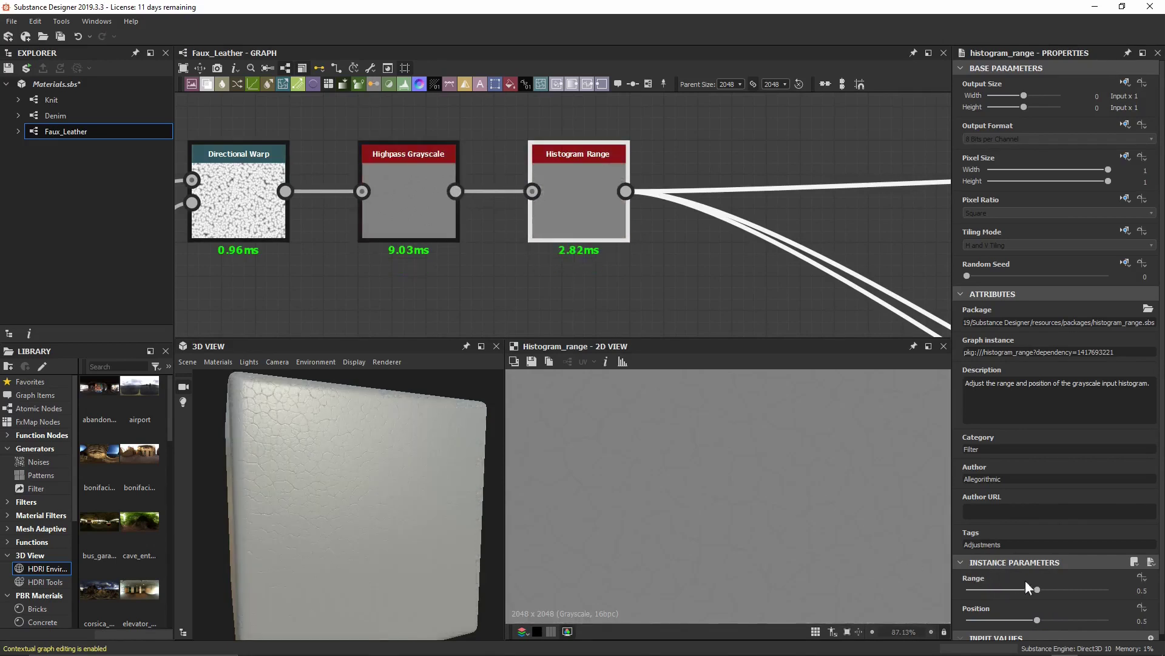
- Set the Histogram Range node's Range to 1 and Position to 0.65
drag(1039, 589, 1109, 590)
double_click(449, 225)
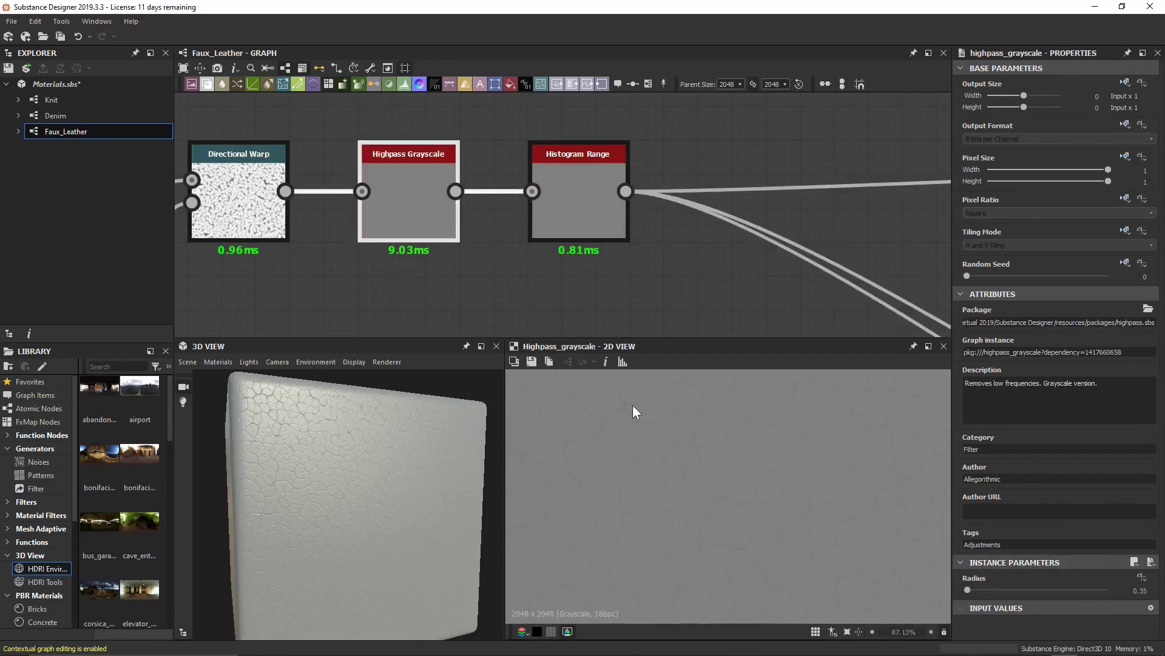
scroll(606, 397, up, 3)
click(584, 205)
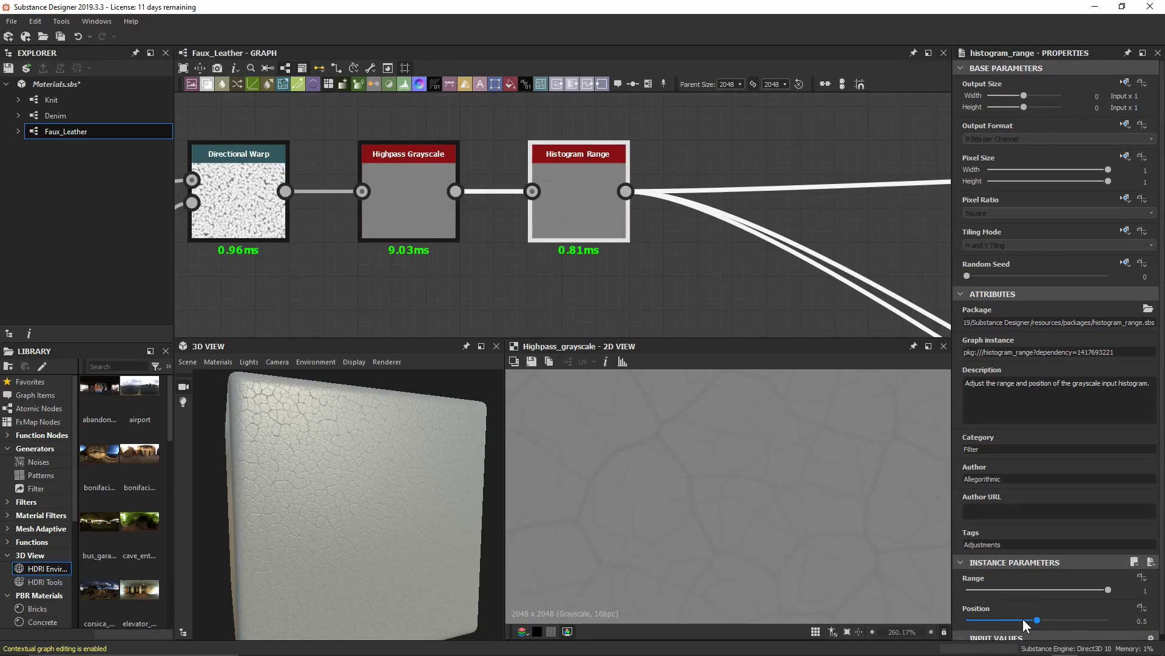
click(1037, 620)
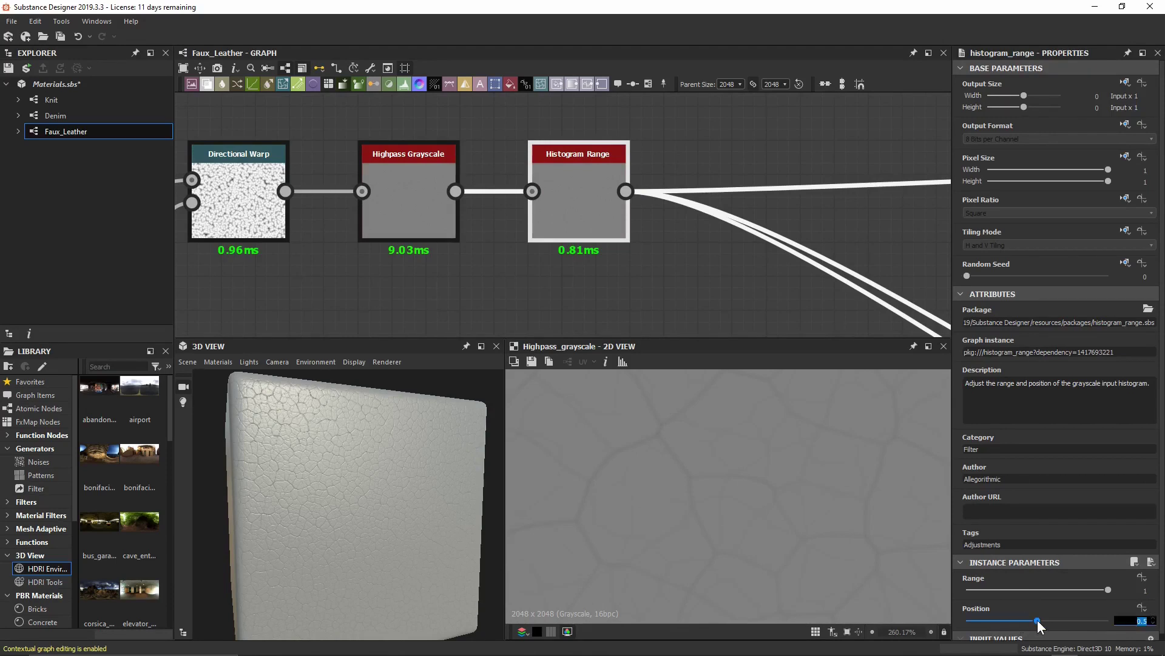
text(0.65)
key(Return)
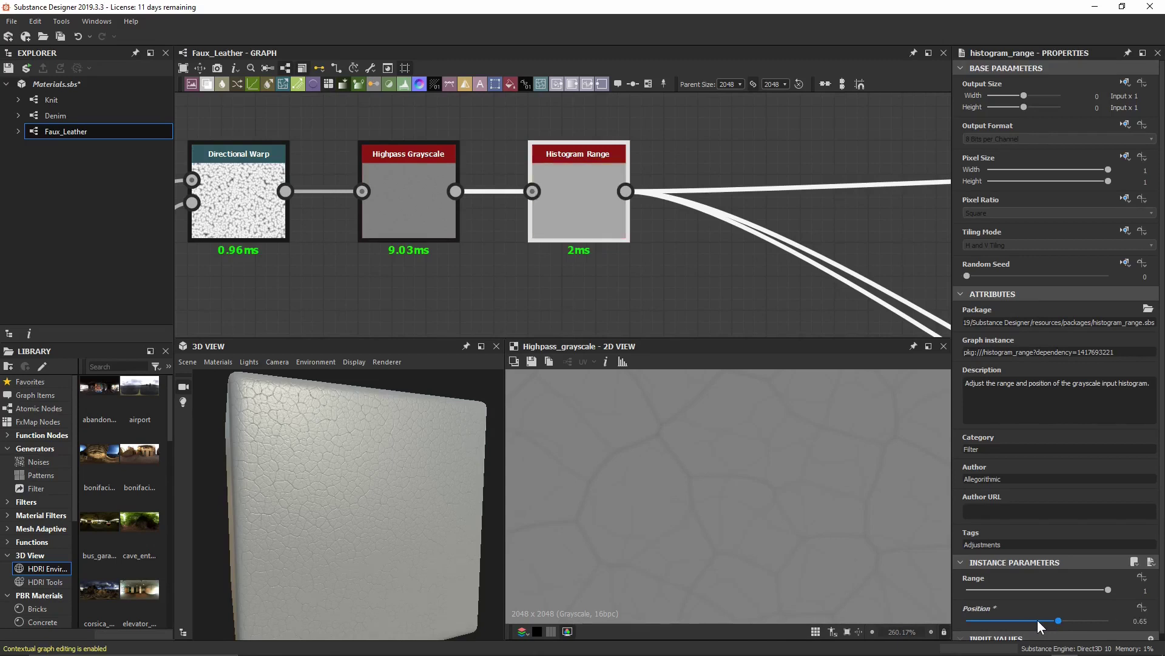
- Compare the Highpass Grayscale and Histogram Range outputs in the 2D view and examine the 3D surface up close
scroll(425, 524, up, 5)
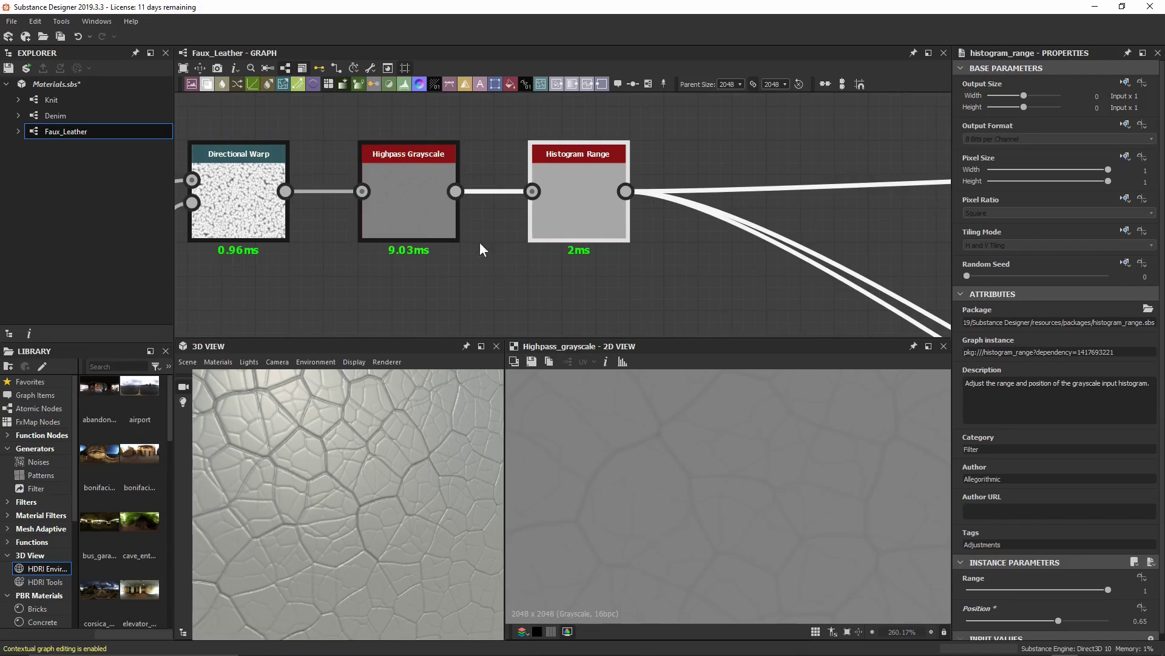
click(441, 211)
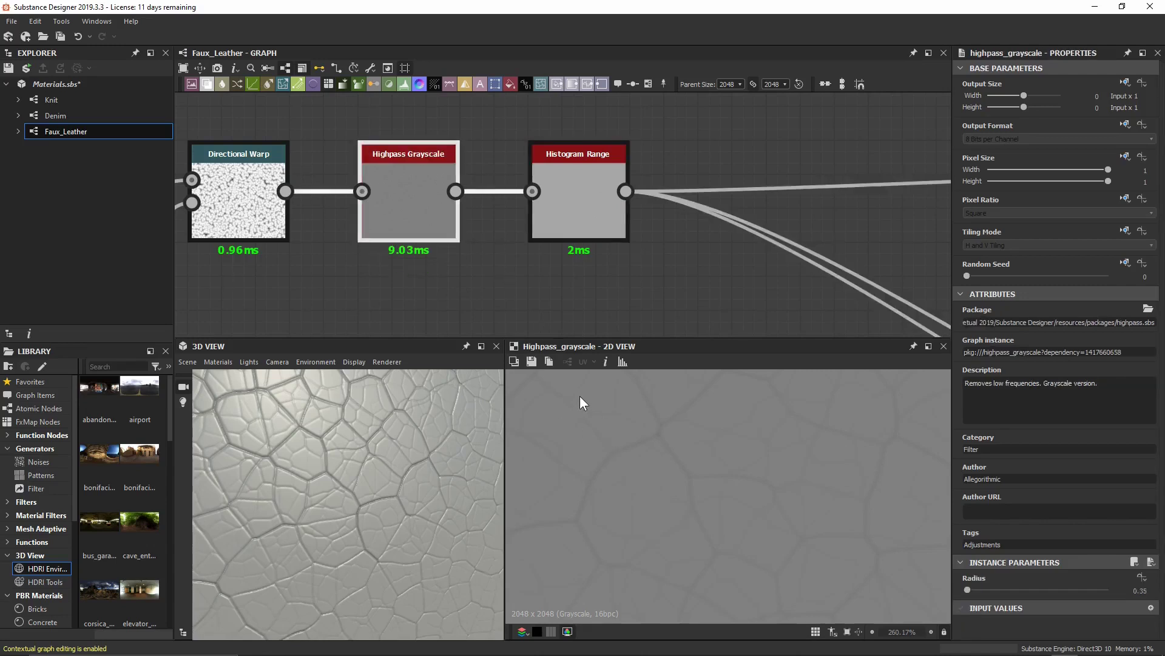
click(577, 213)
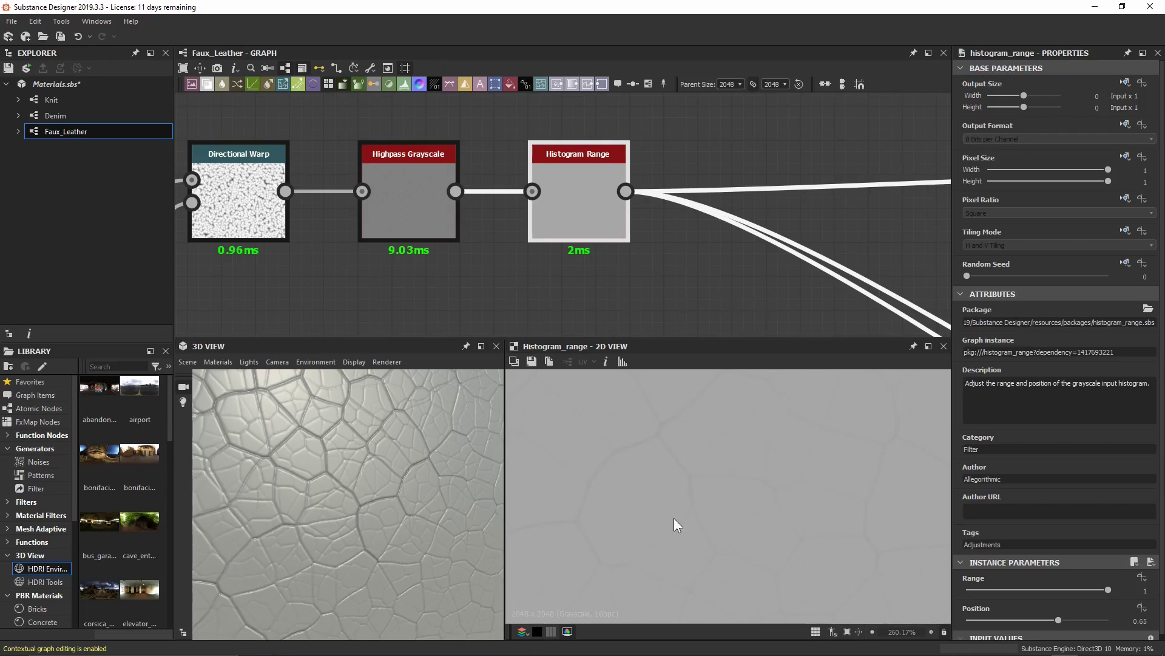
- Add a Creased noise node above Histogram Range and fit its full pattern in the 2D view
scroll(796, 173, down, 3)
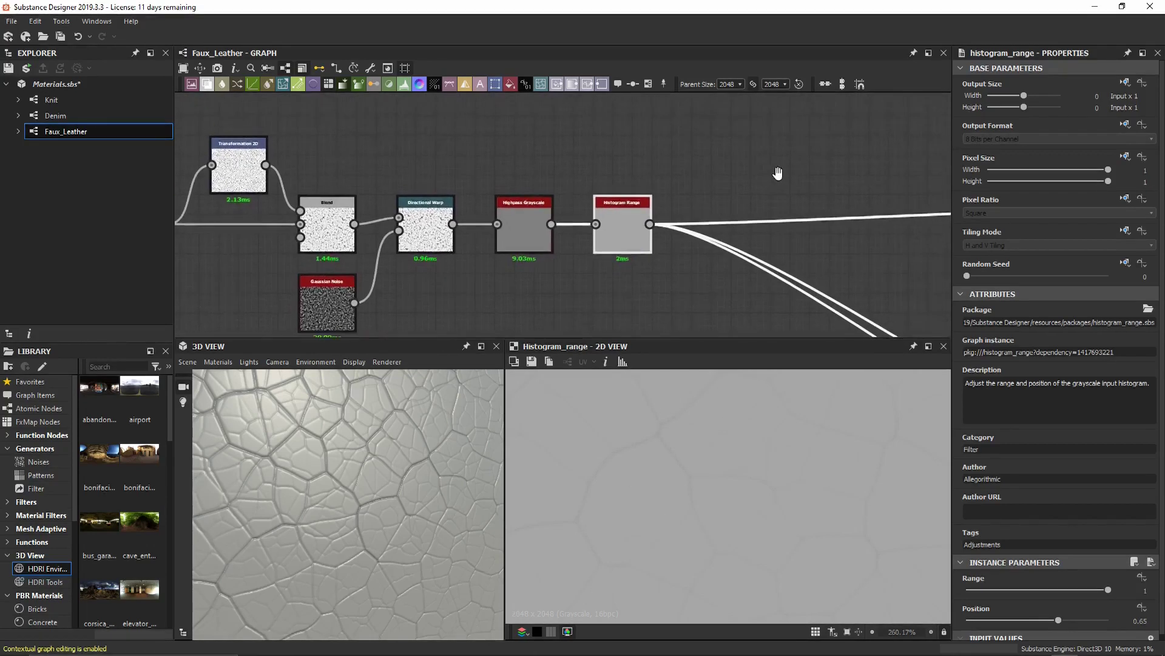
middle_drag(778, 174, 573, 229)
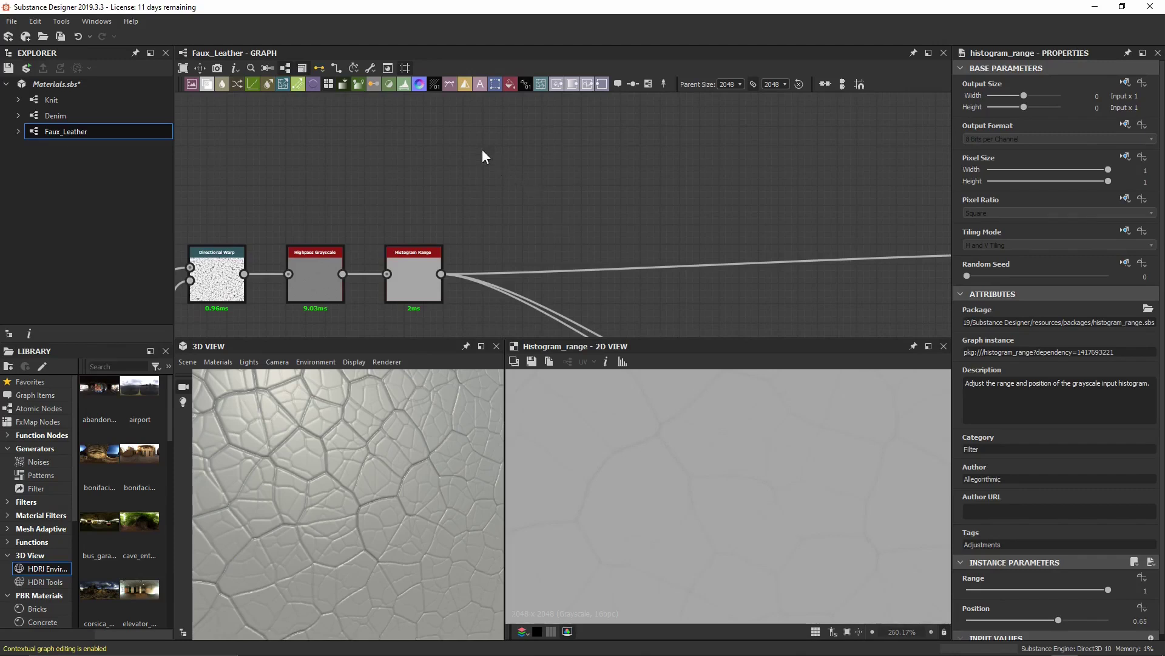
key(space)
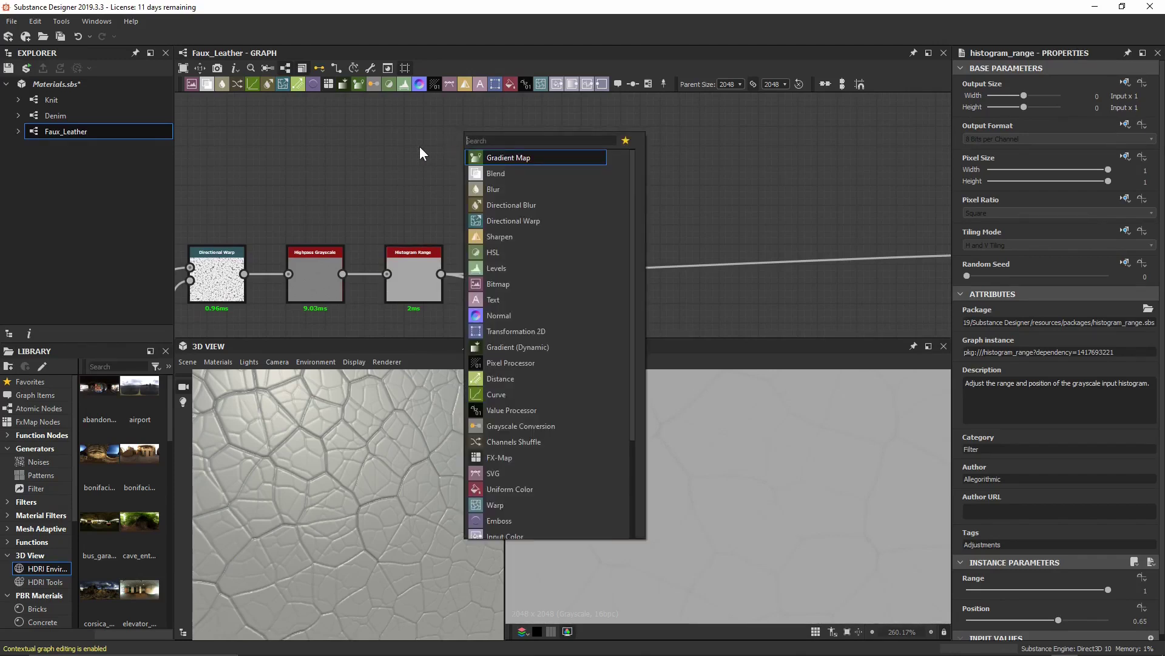
text(crease)
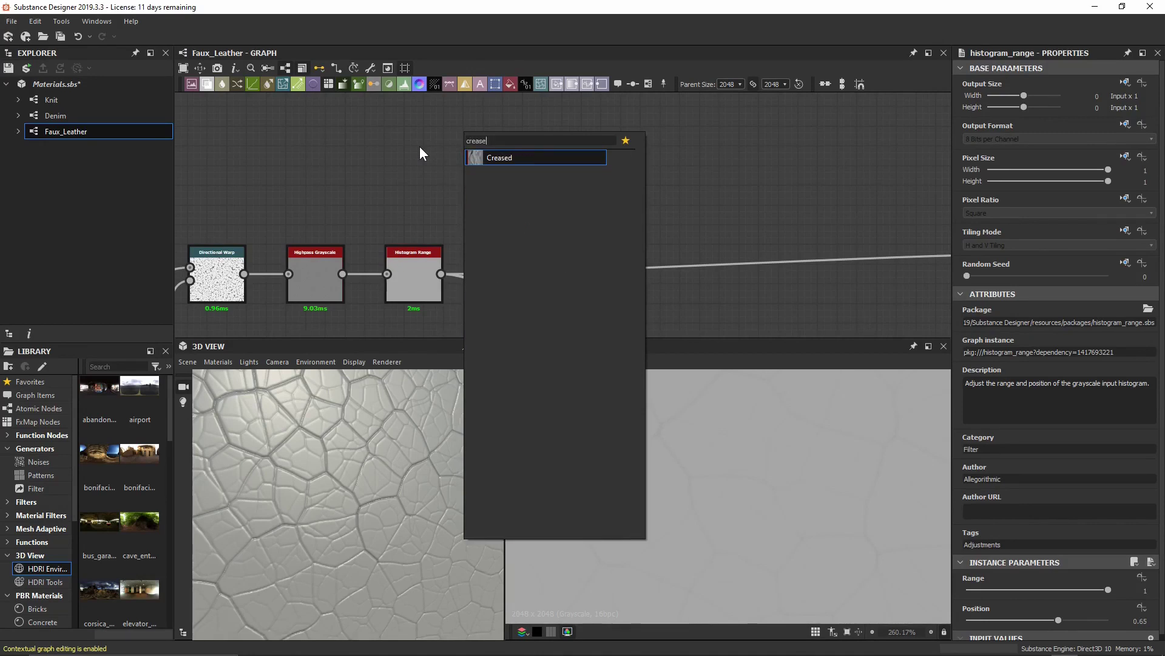
click(487, 159)
drag(485, 156, 419, 200)
key(f)
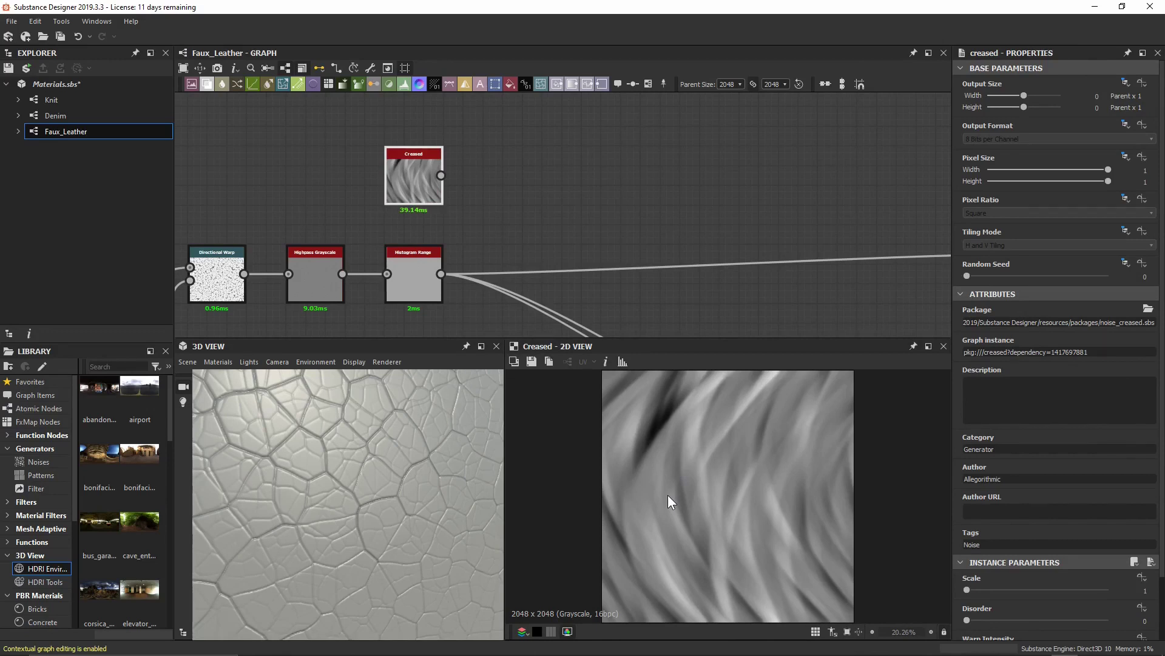
- Insert a Blend node after Histogram Range, move it farther along the chain, and feed Creased into its foreground input
click(421, 279)
key(space)
text(blend)
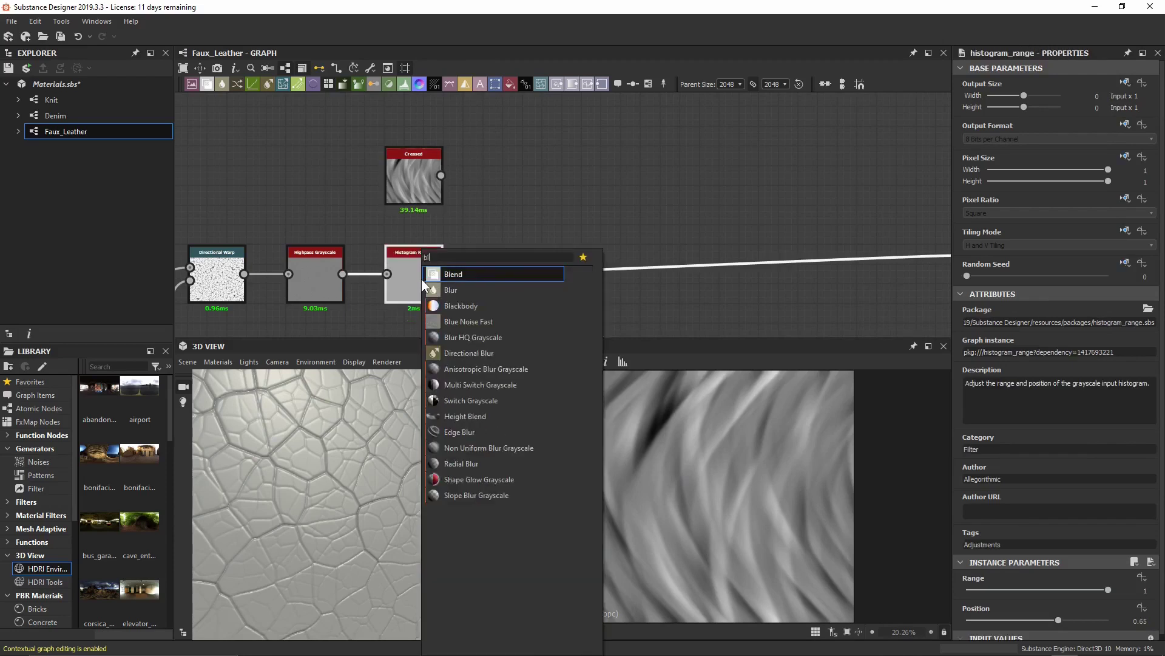
key(Return)
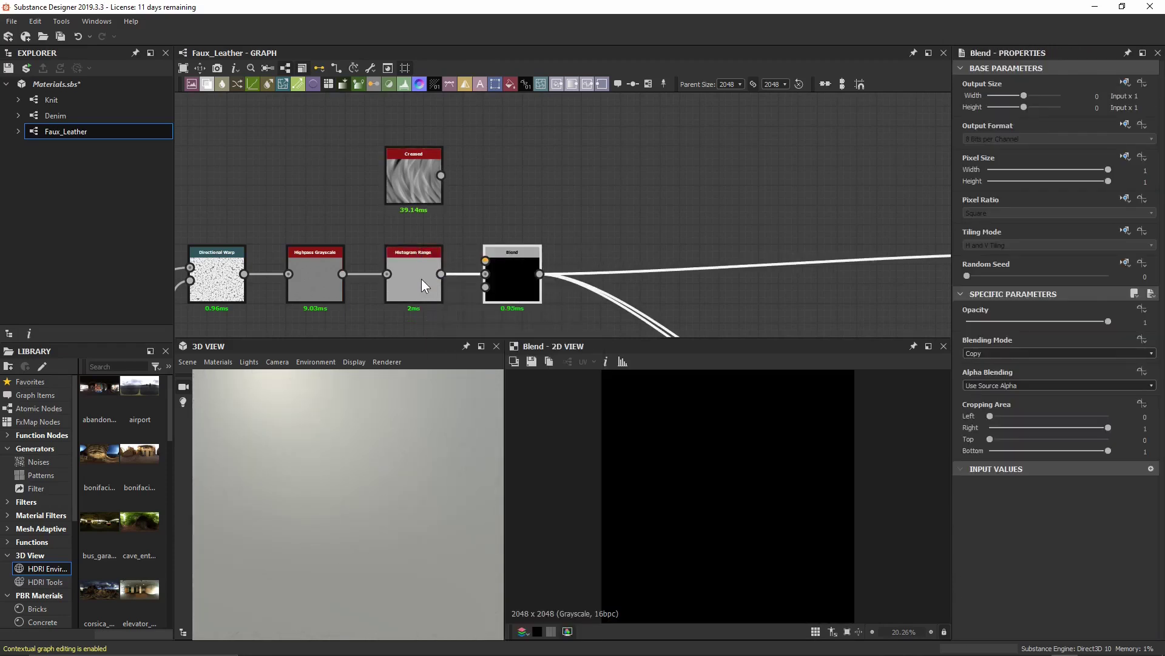
drag(511, 275, 765, 270)
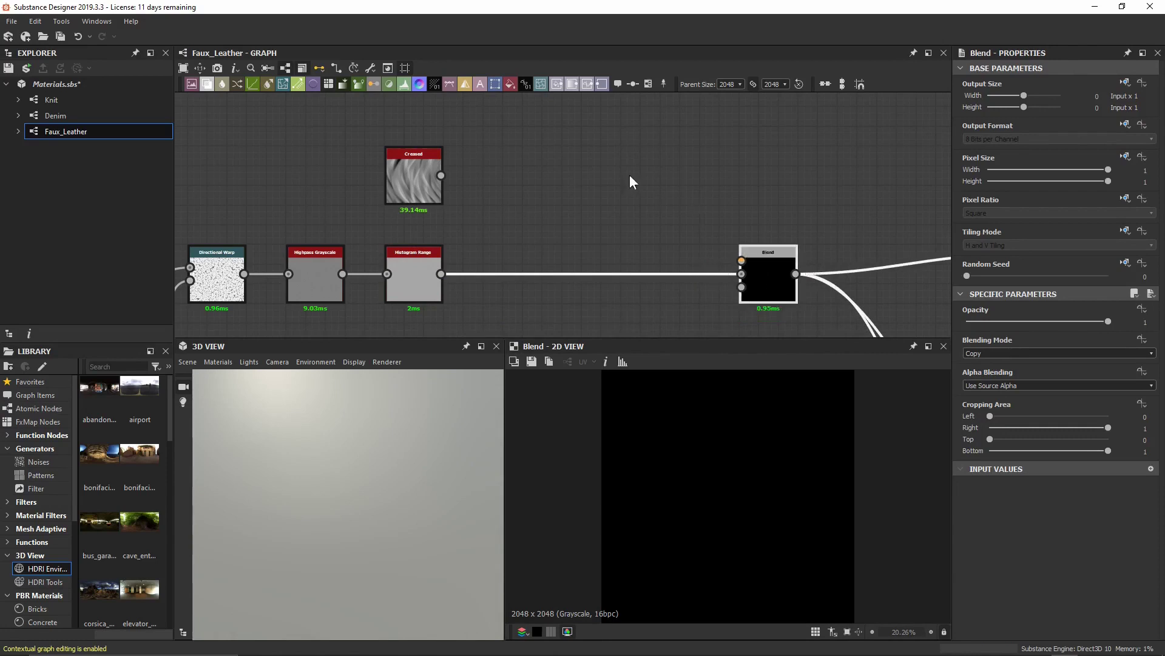
drag(442, 175, 756, 255)
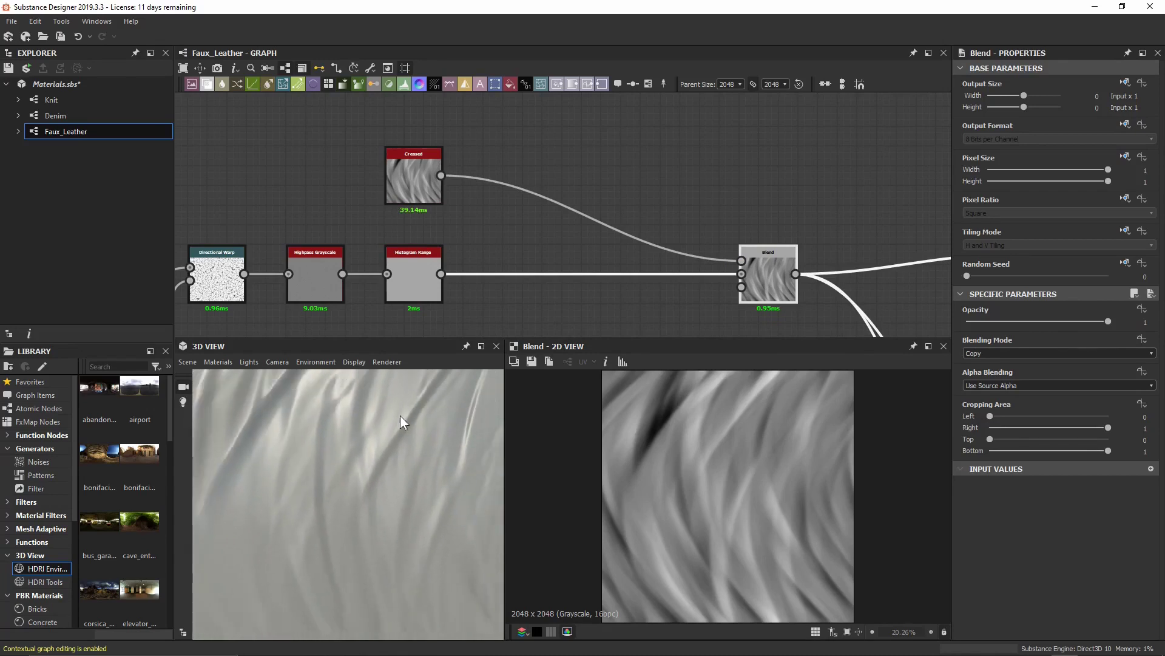
drag(399, 415, 381, 471)
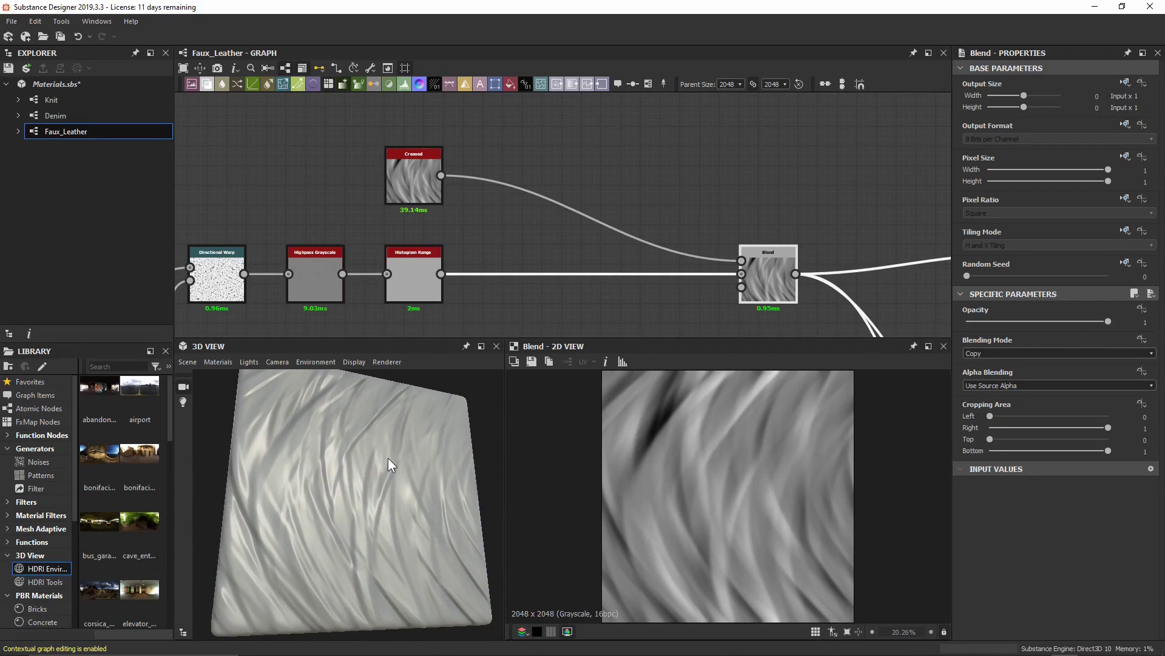
- Set the Creased node's Warp Intensity to 0
click(410, 180)
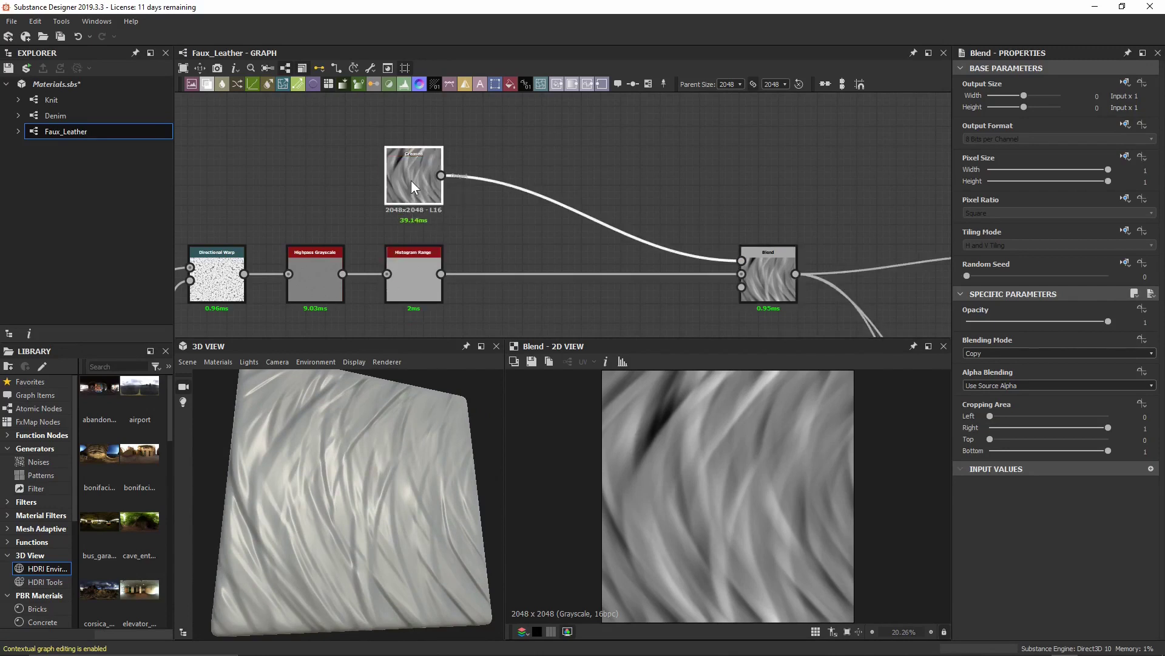
scroll(1028, 422, down, 3)
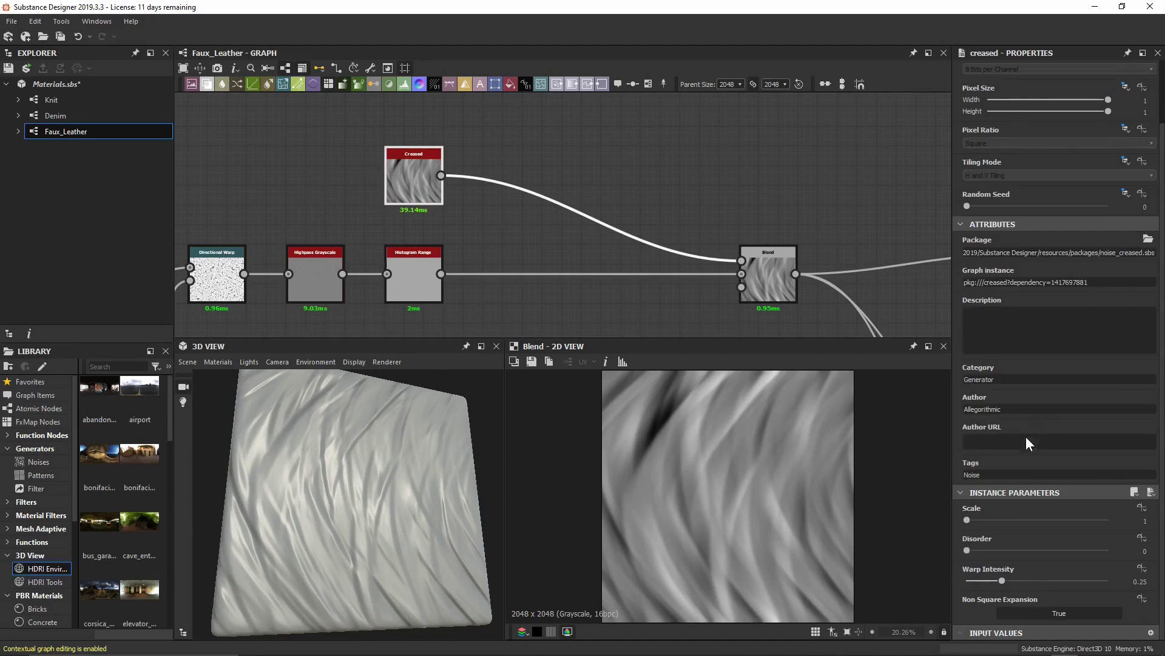
drag(971, 520, 1017, 546)
drag(988, 544, 954, 544)
mouse_move(1003, 579)
mouse_down()
mouse_move(1060, 575)
mouse_move(1001, 569)
mouse_up()
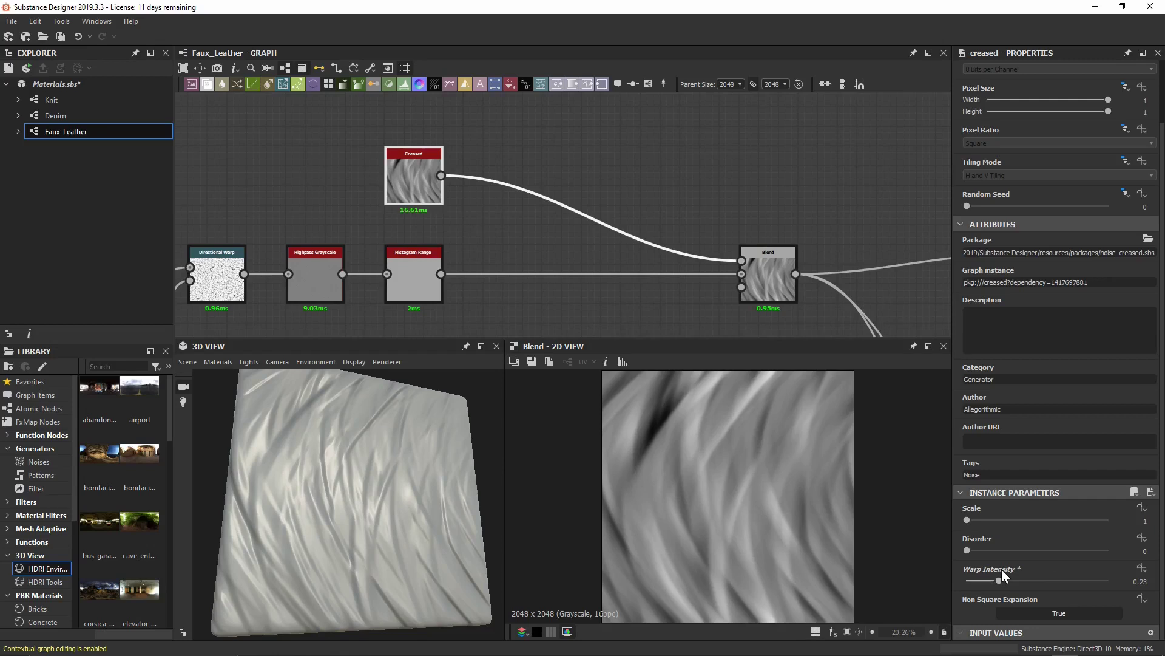
drag(1004, 576, 981, 583)
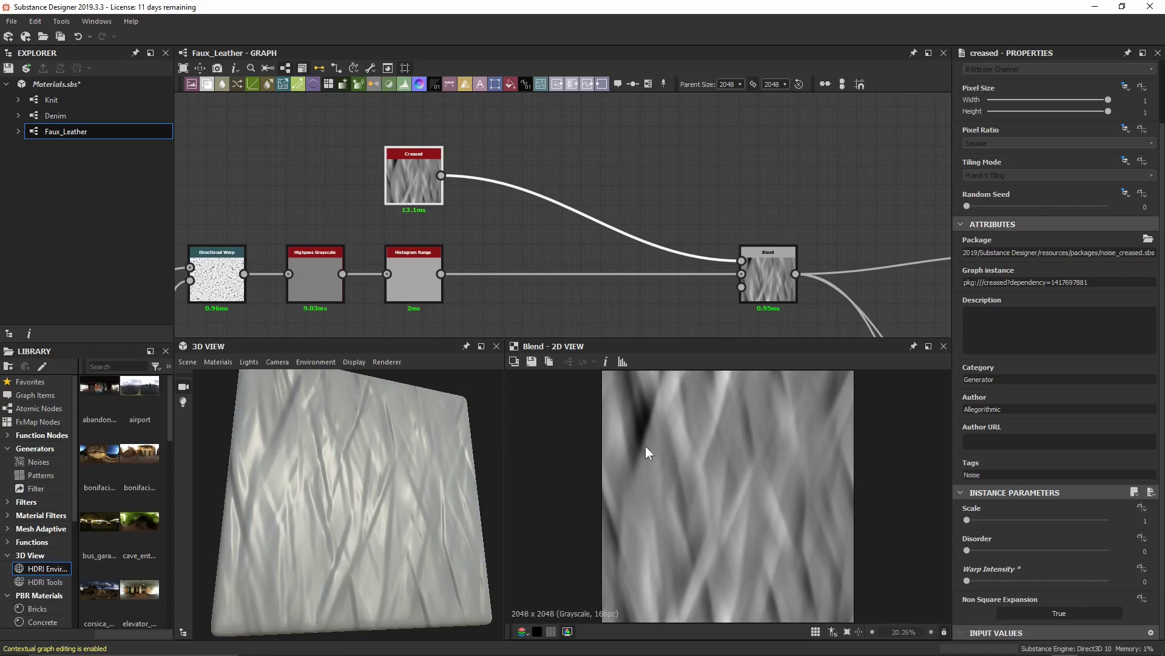
- Preview the Directional Warp output, then set the Creased node's Disorder to 0.27
double_click(224, 275)
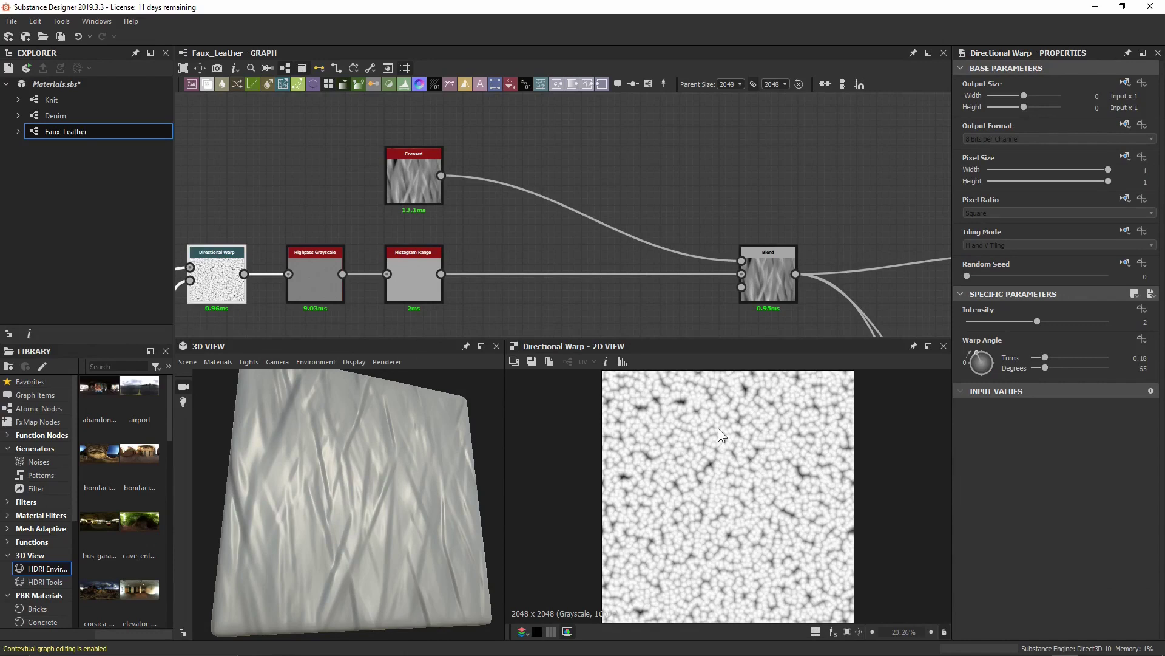
double_click(743, 261)
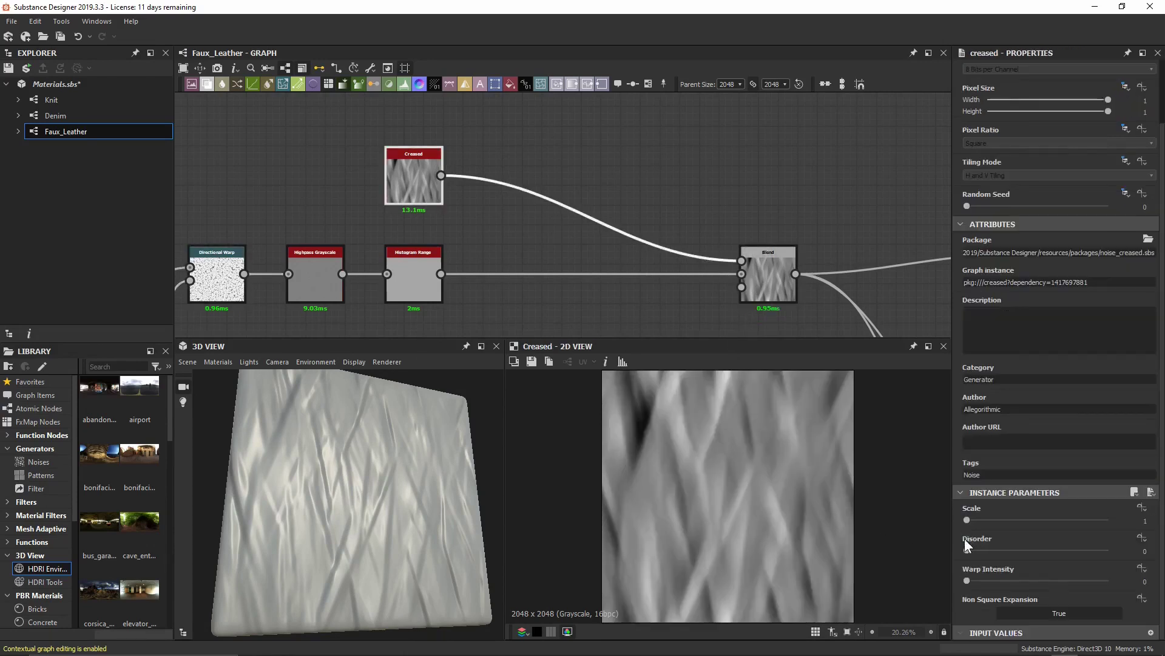
mouse_move(970, 551)
mouse_down()
mouse_move(1049, 544)
mouse_move(962, 538)
mouse_up()
scroll(985, 521, up, 1)
scroll(984, 519, down, 1)
drag(967, 550, 1004, 550)
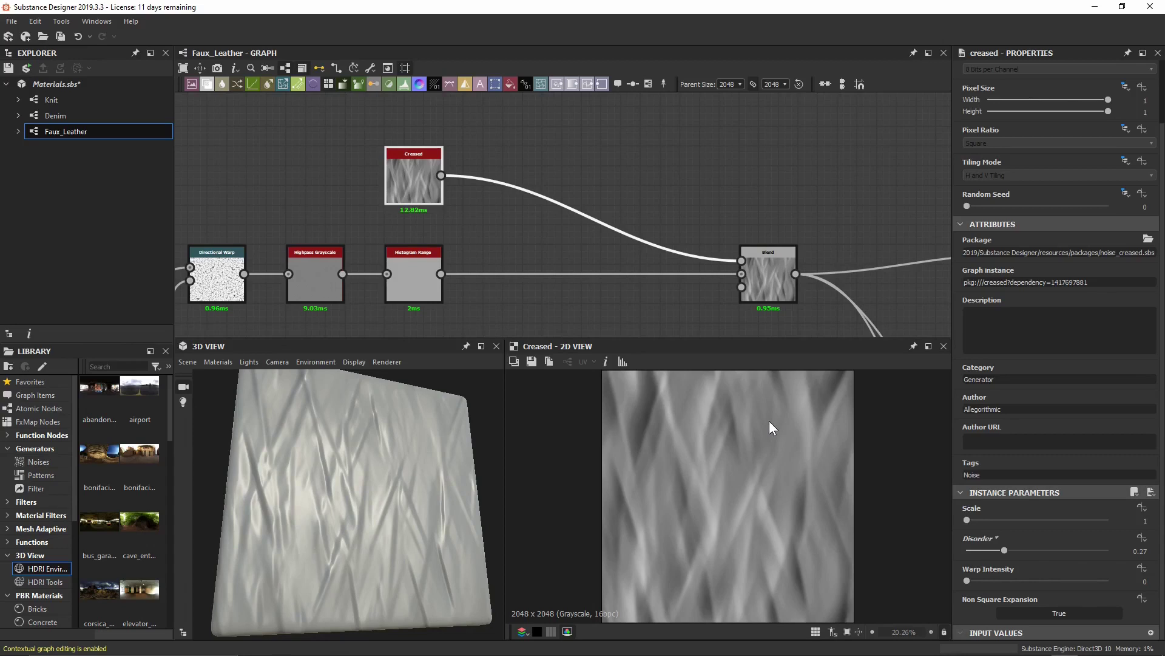
- Set the Blend node that combines Creased and Histogram Range to Overlay mode and inspect the 3D surface up close
double_click(777, 271)
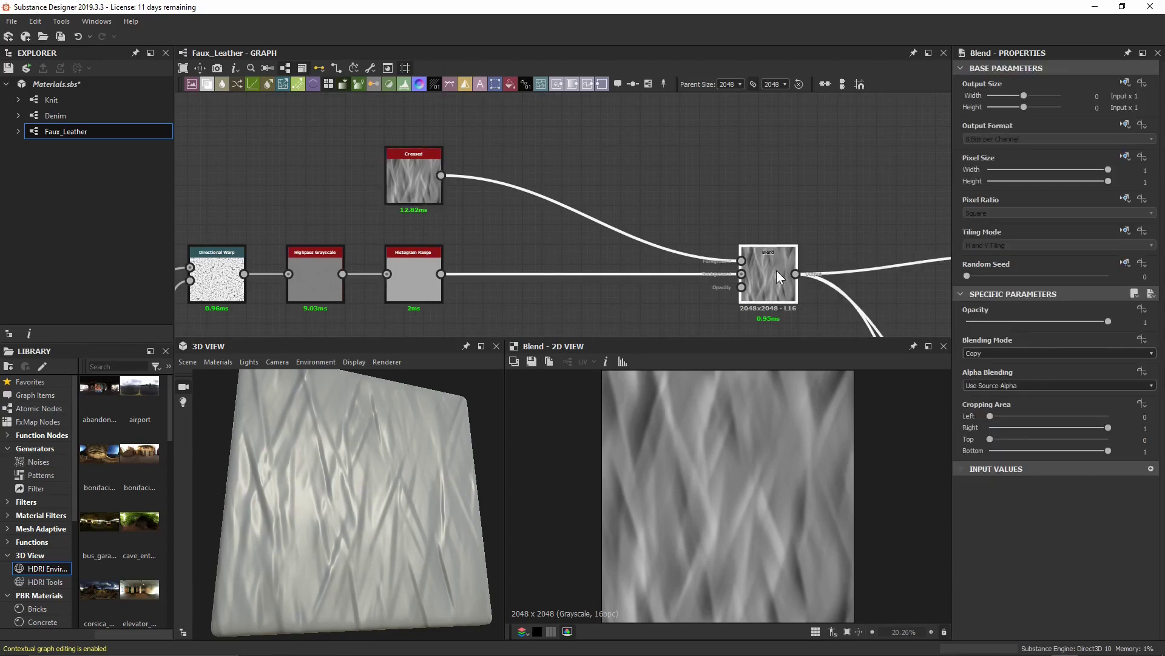
click(992, 352)
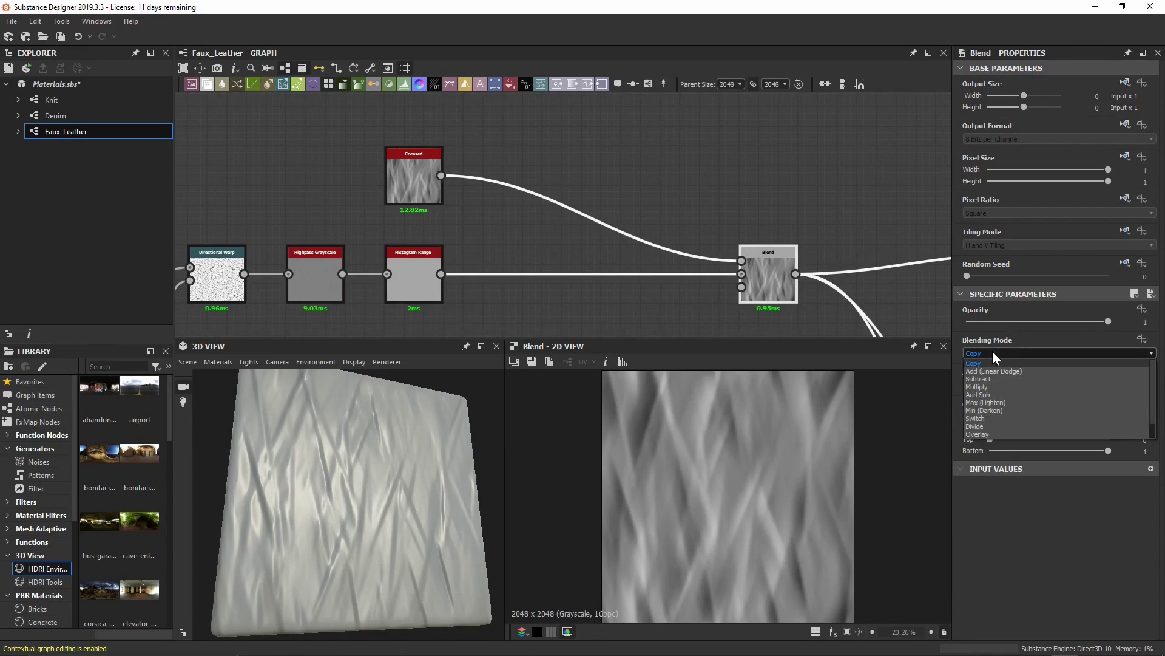
click(1014, 434)
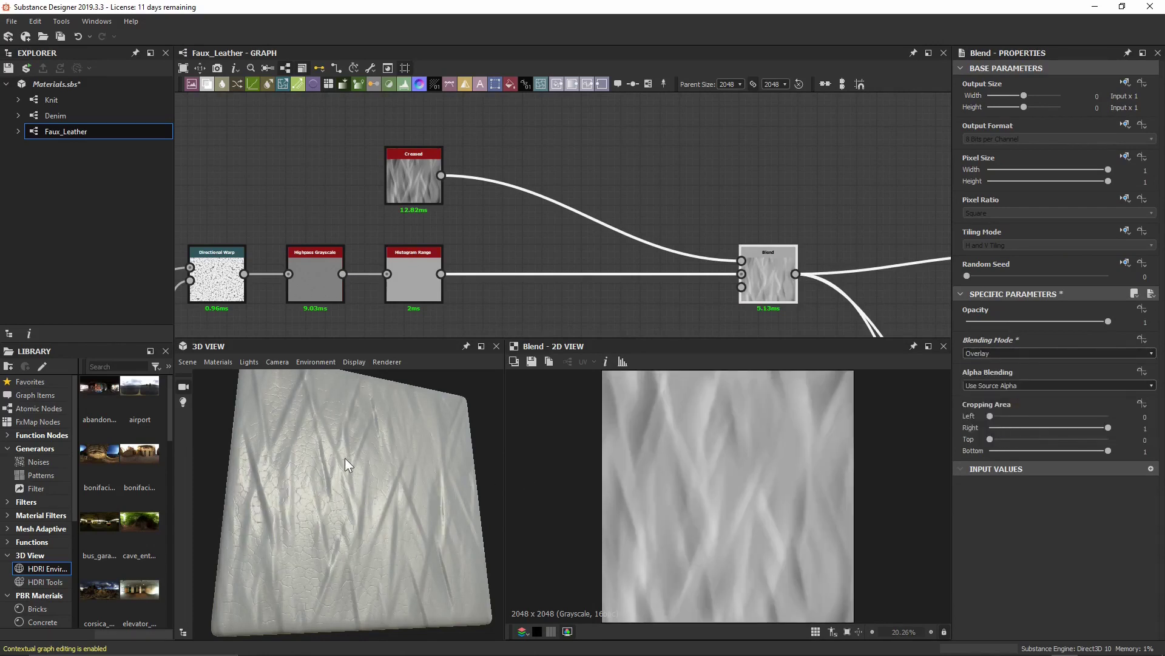
drag(345, 458, 340, 486)
scroll(319, 493, up, 5)
drag(370, 377, 347, 424)
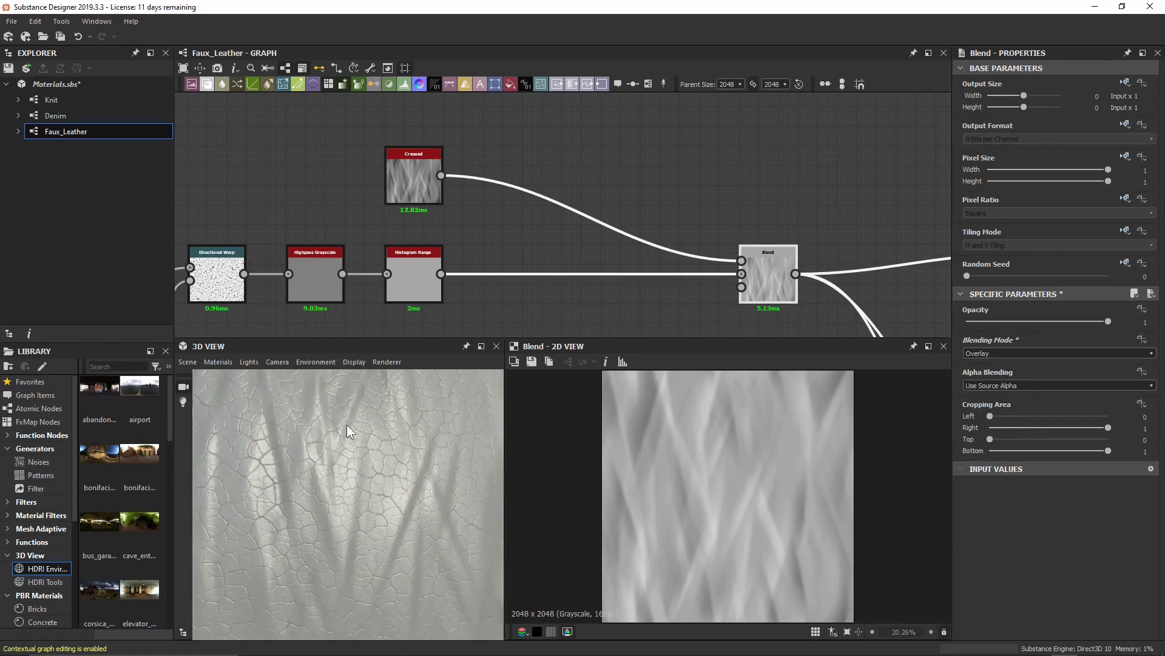
- Compare the Creased and Blend outputs, then set the Blend node's Opacity to 0.5
double_click(411, 184)
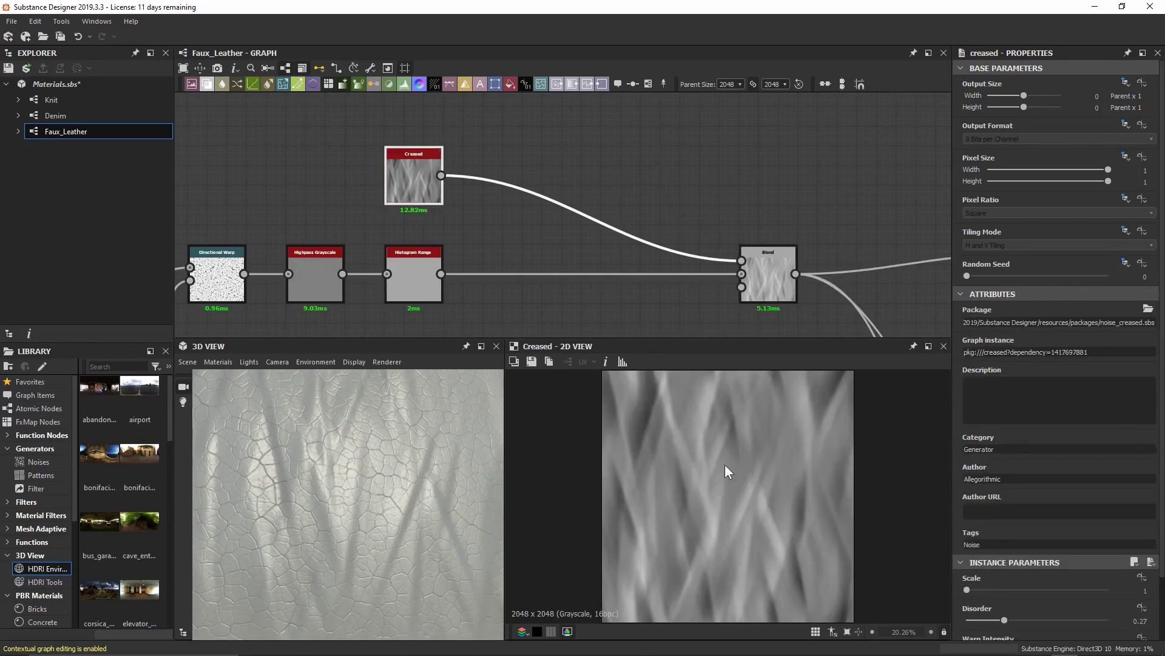
double_click(766, 281)
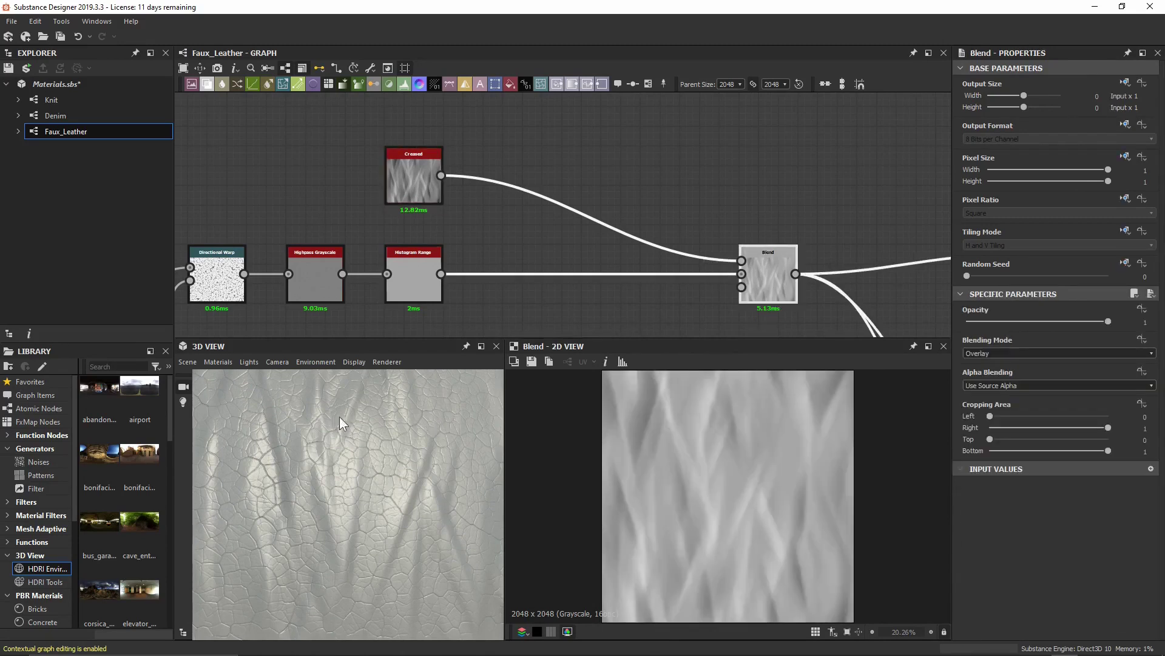
drag(353, 425, 347, 603)
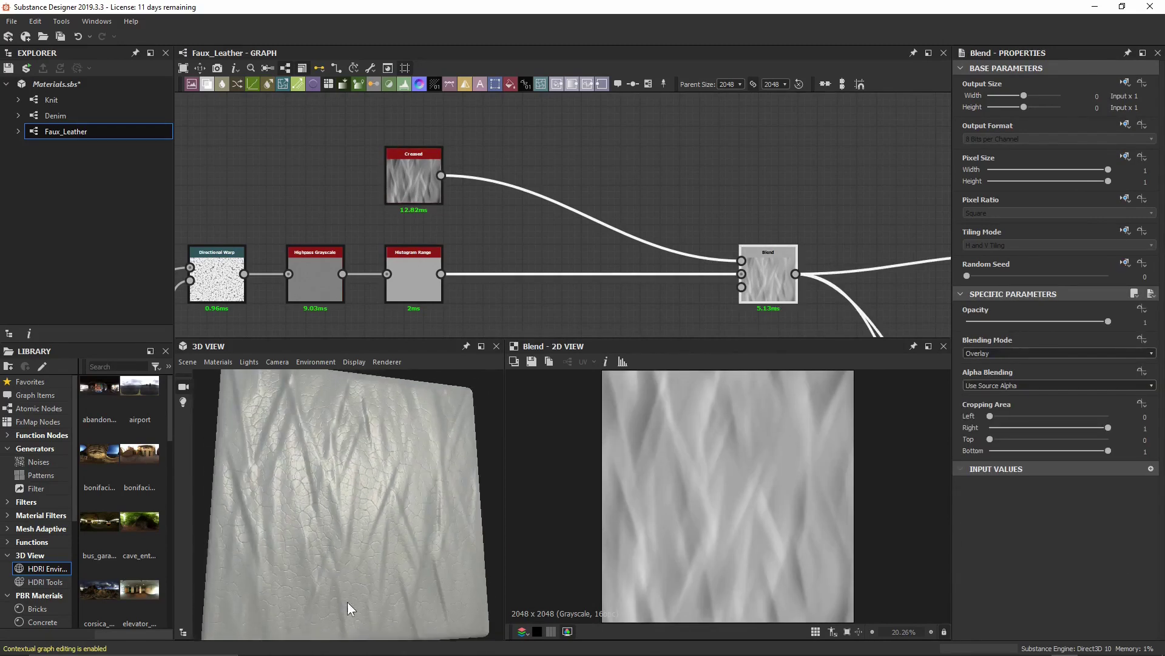
drag(345, 494, 403, 496)
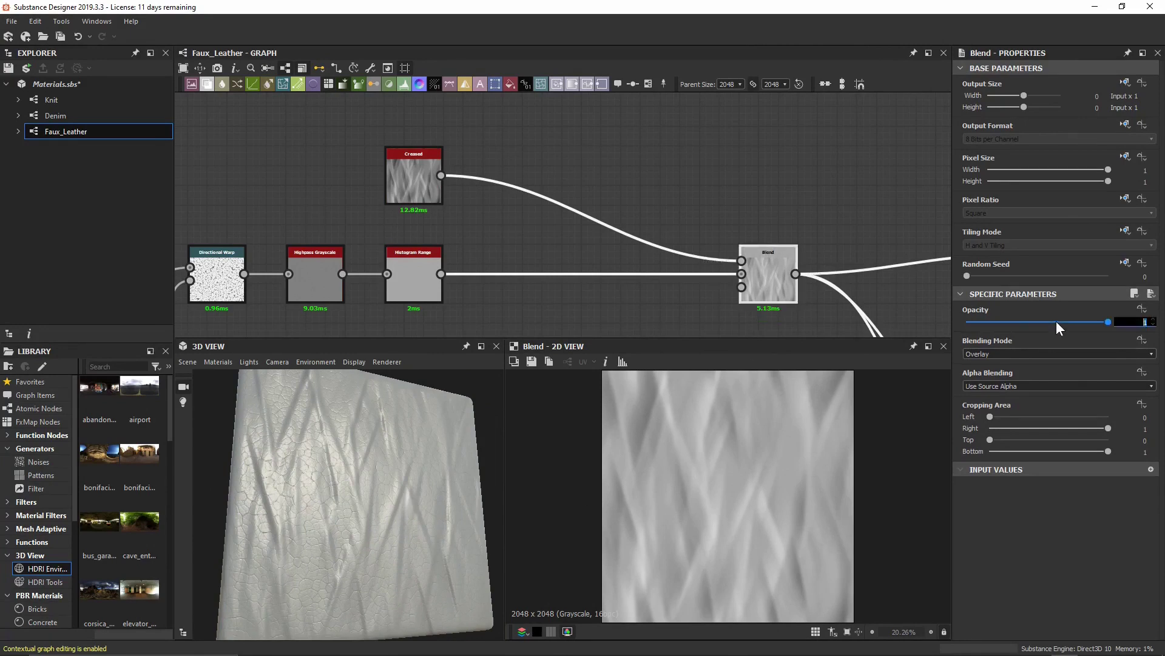
text(0.5)
key(Return)
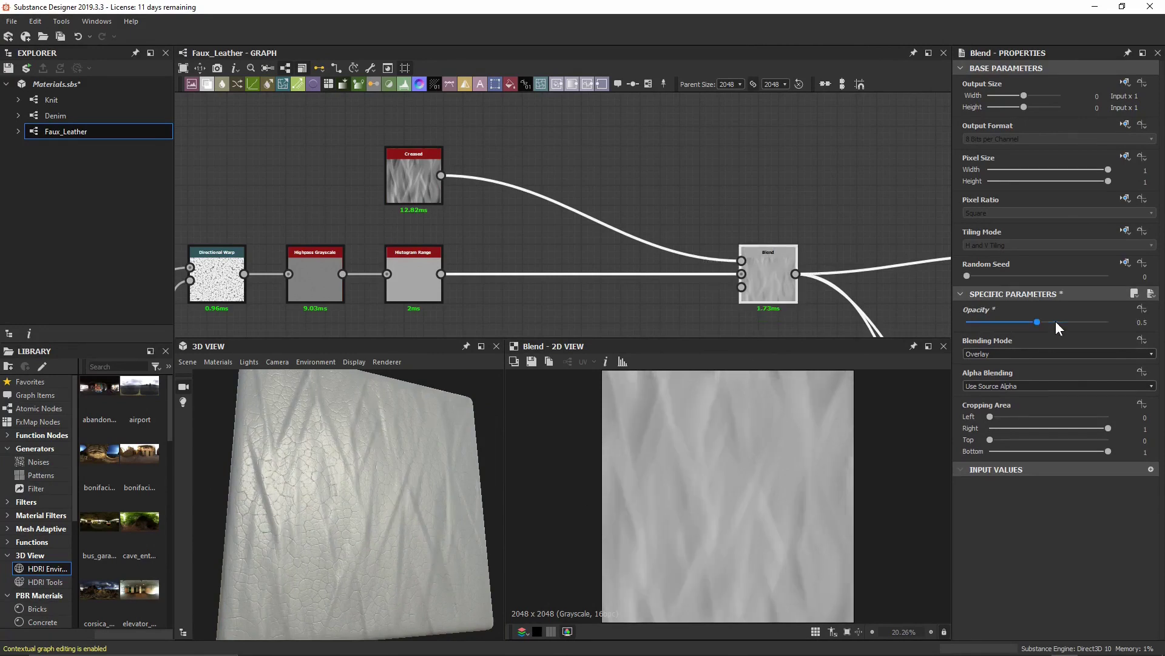
drag(492, 414, 449, 465)
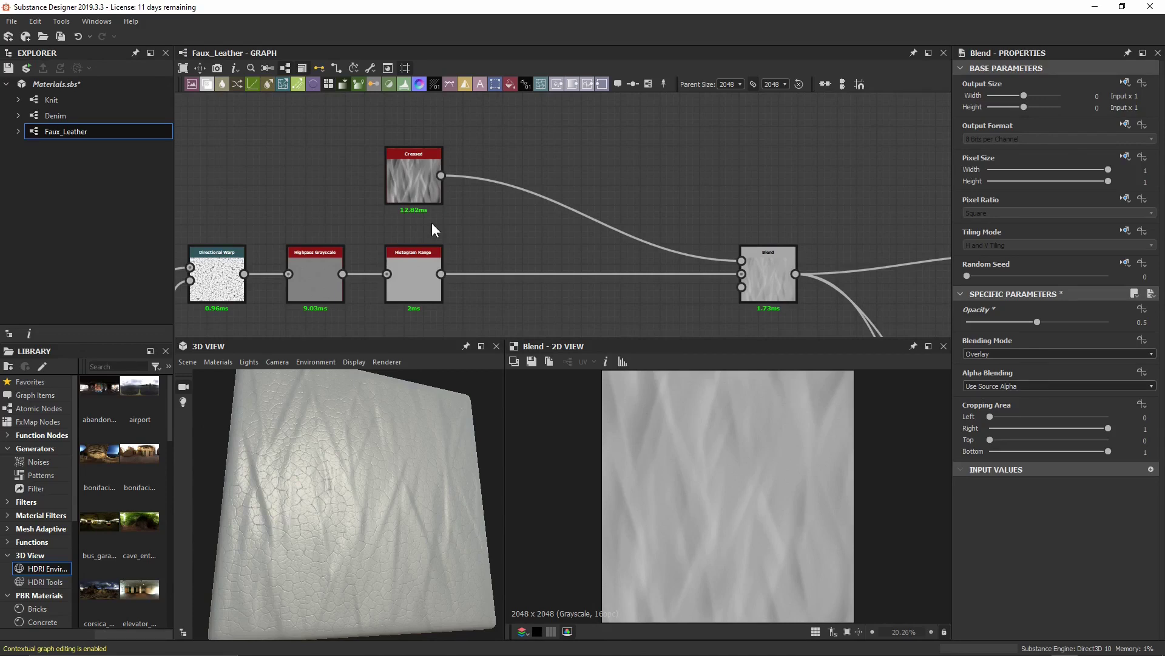
- Insert a Histogram Range node on the connection between Creased and the Blend node
scroll(370, 449, up, 5)
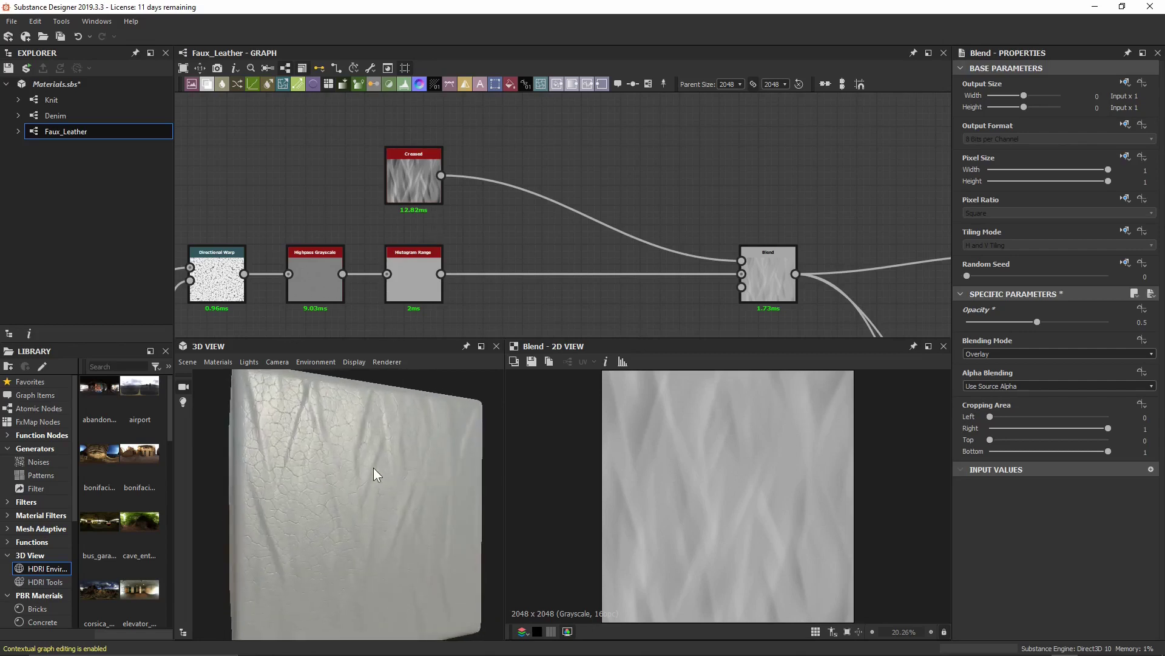
scroll(528, 157, up, 3)
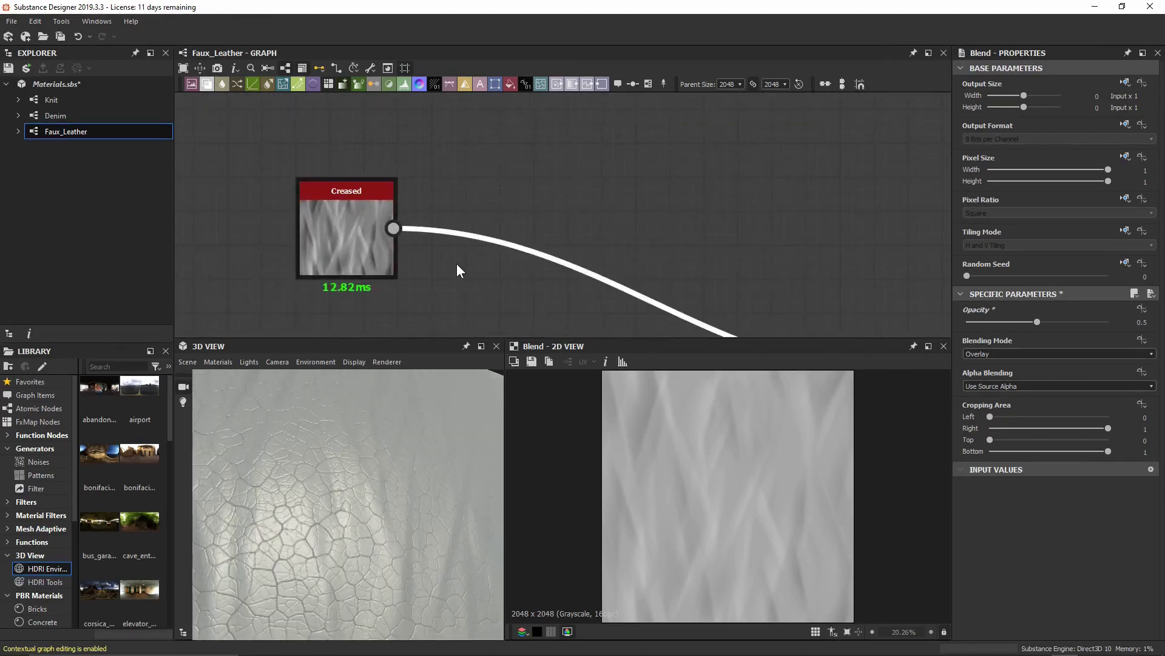
key(space)
text(hist)
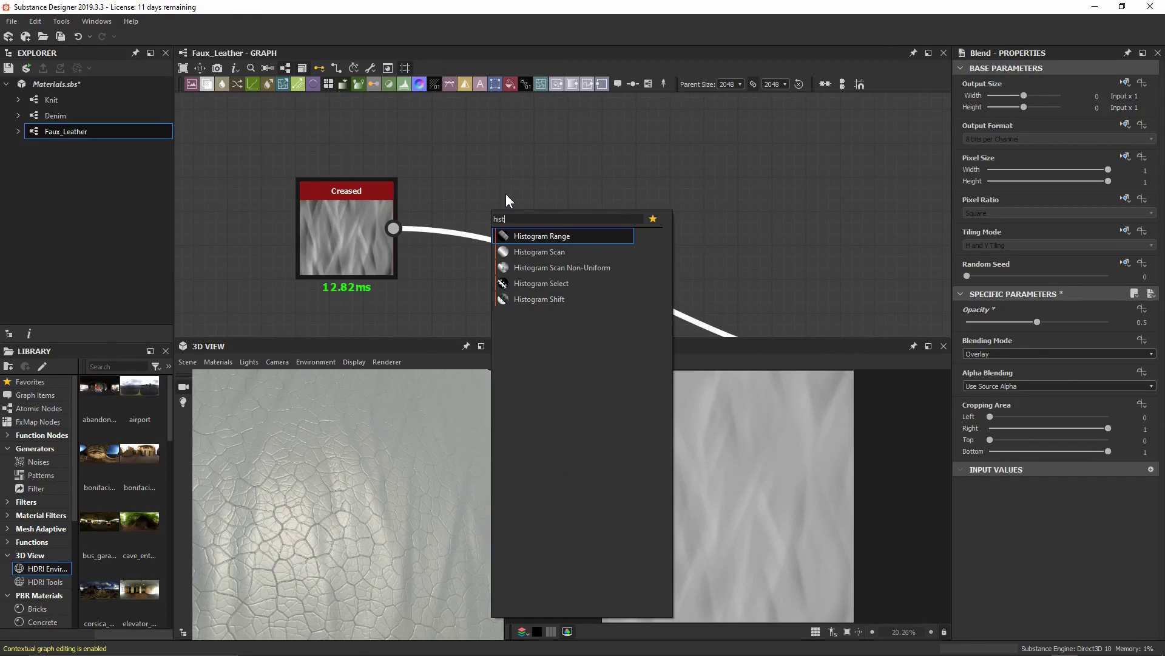
key(Return)
drag(612, 300, 502, 205)
- Insert a Blur HQ Grayscale node after the Creased branch's Histogram Range
key(space)
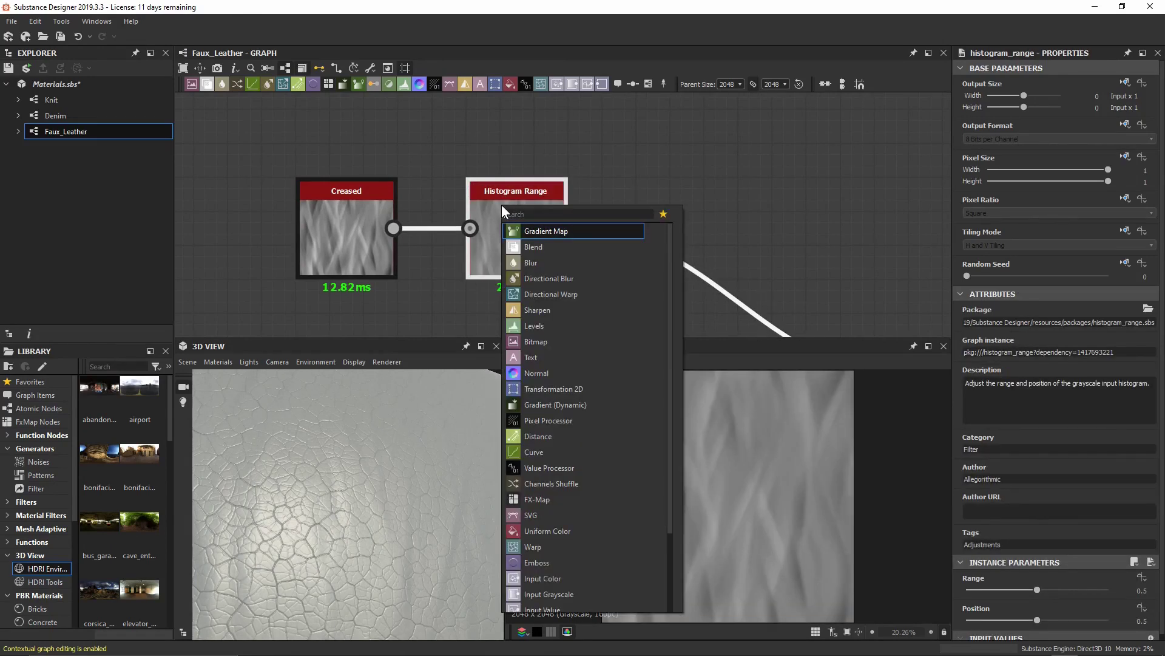
text(blur)
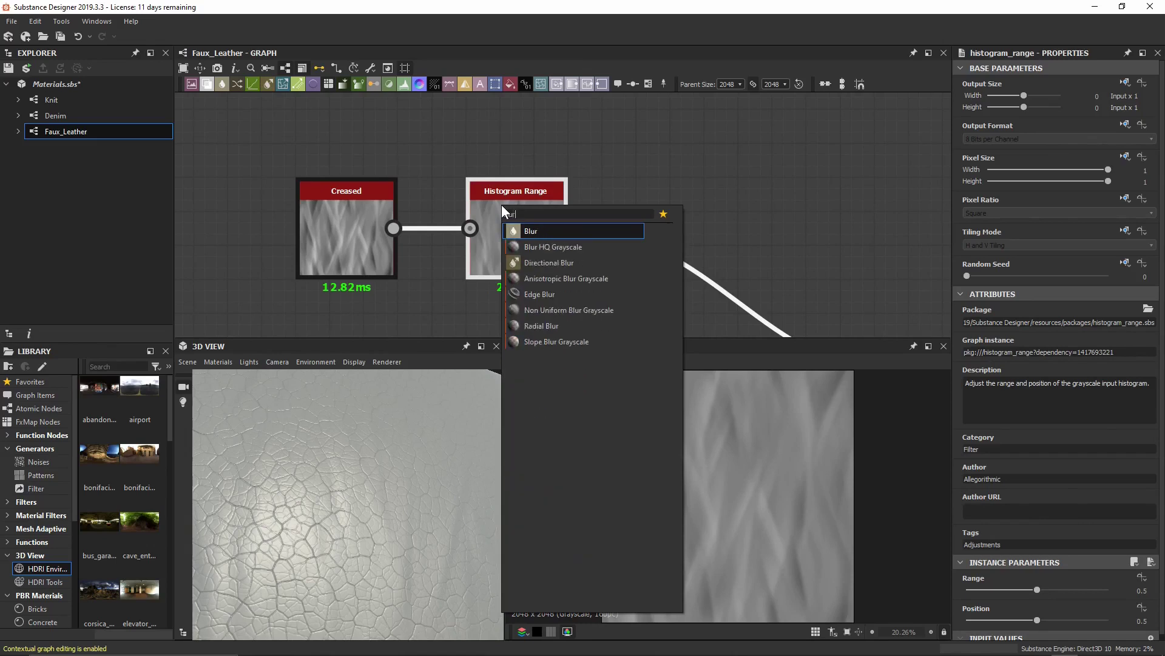
key(Down)
key(Return)
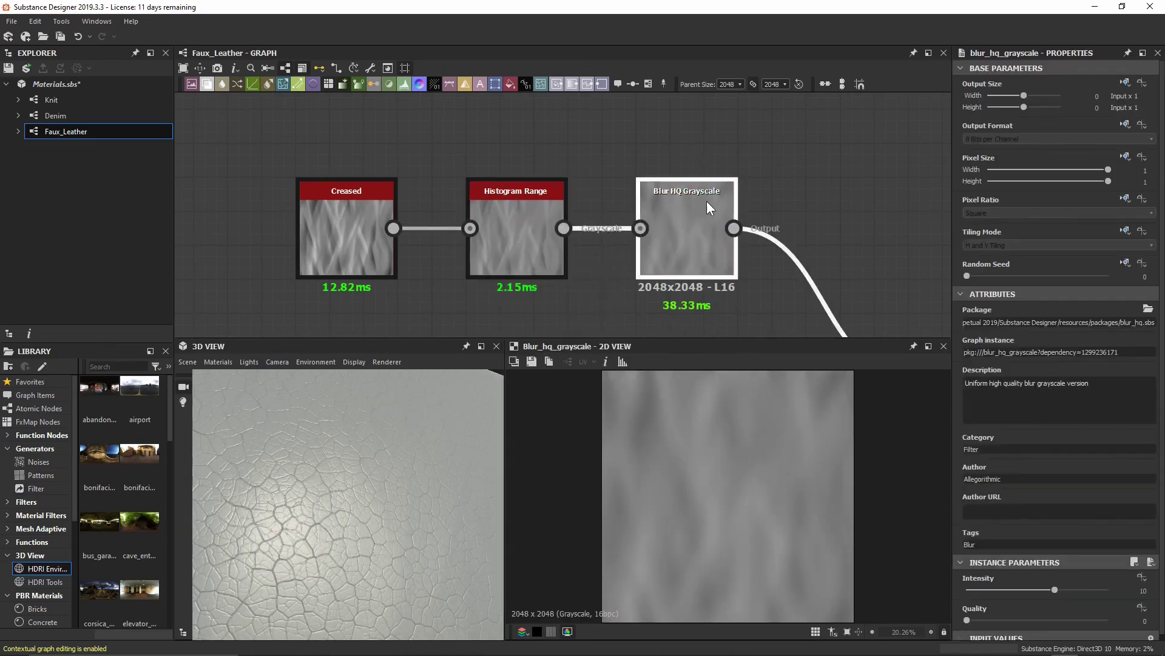
- Set the Blur HQ Grayscale node's Quality to 1 and Intensity to 4
drag(975, 621, 1086, 619)
click(1062, 590)
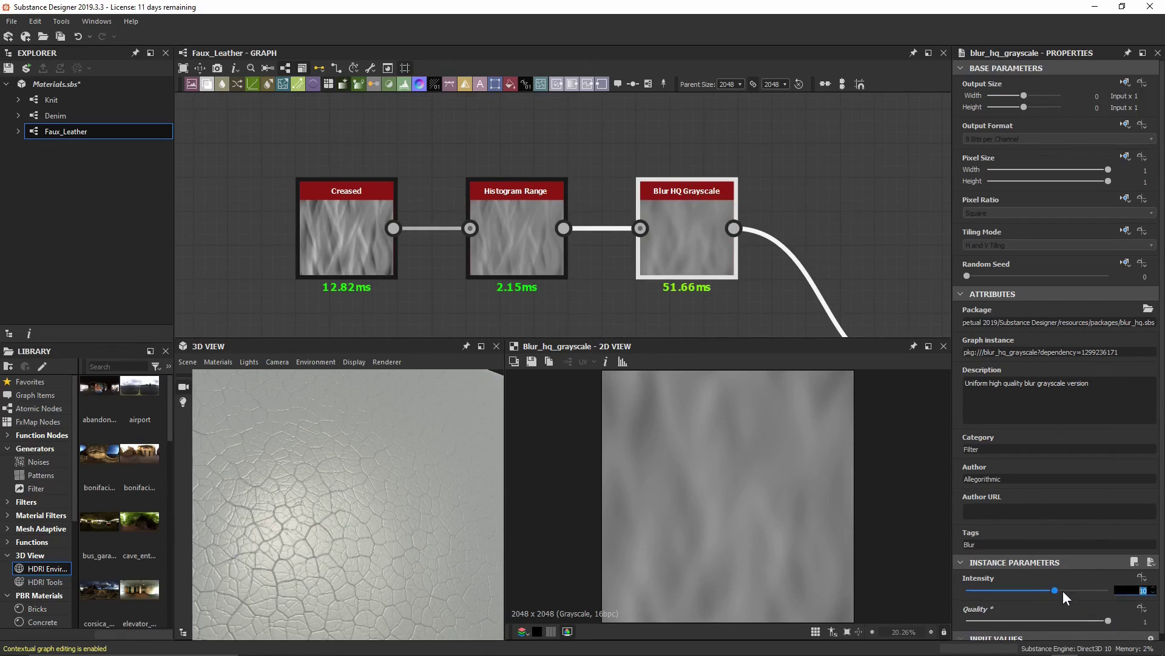
text(4)
key(Return)
drag(340, 498, 327, 475)
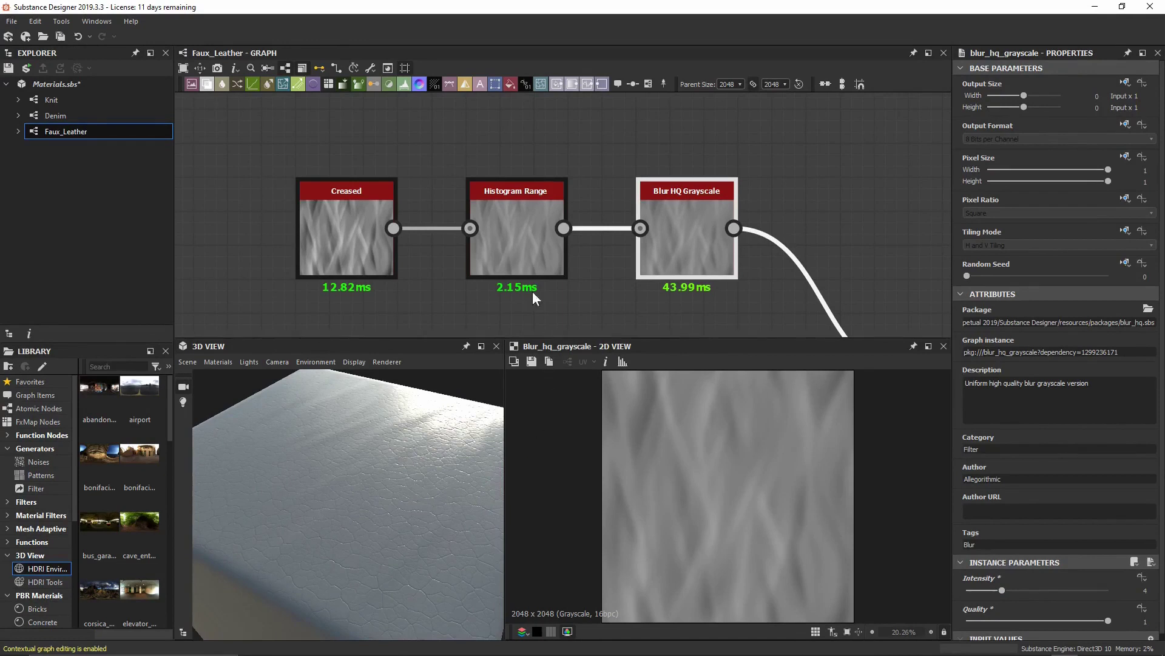
- Try a lower Range on the Creased branch's Histogram Range and undo the change
double_click(527, 248)
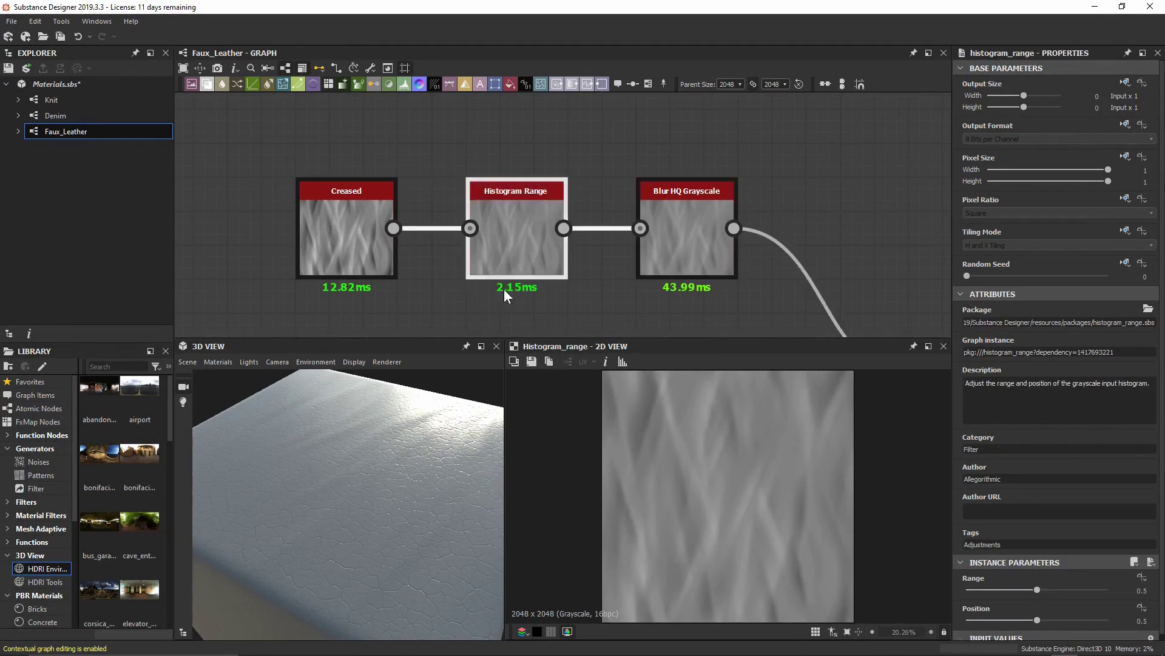
drag(398, 472, 399, 500)
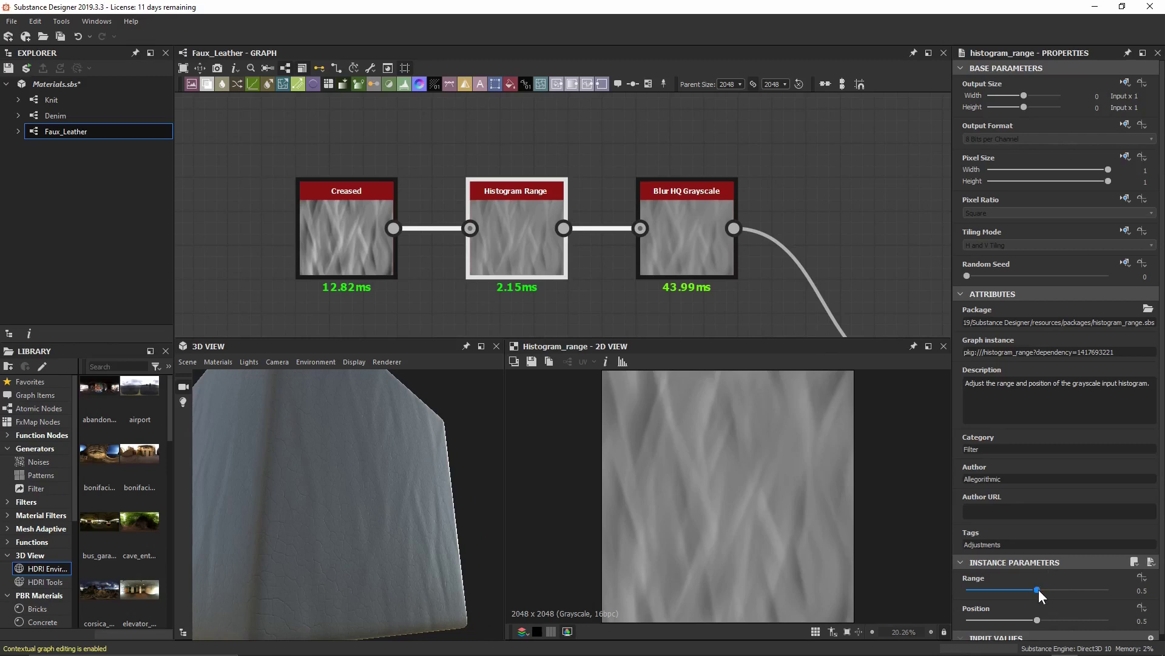
drag(1039, 590, 1013, 587)
key(ctrl+z)
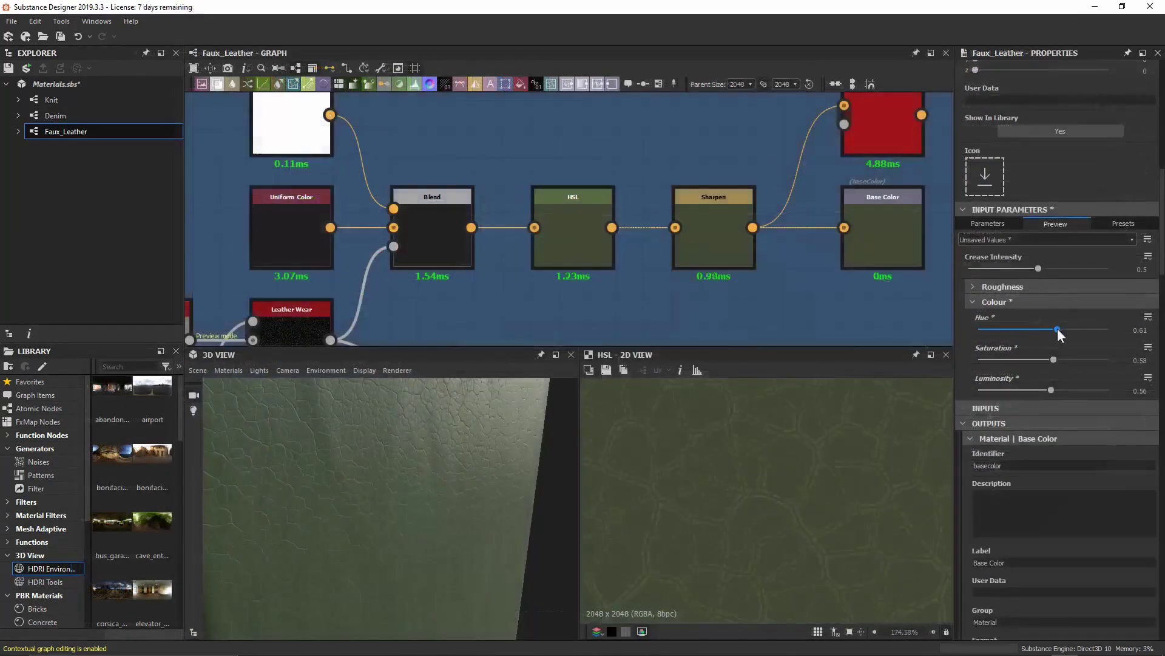
- Preview how the Grunge Intensity and Crease Intensity parameters affect the leather on the 3D model
drag(384, 493, 400, 514)
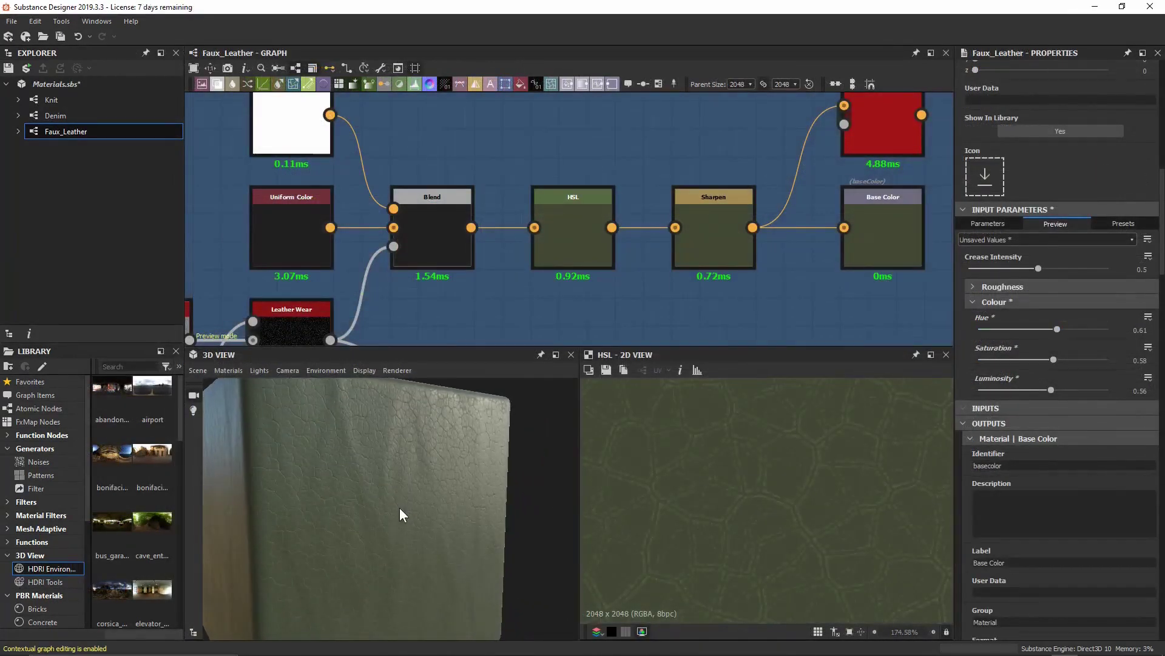
click(998, 285)
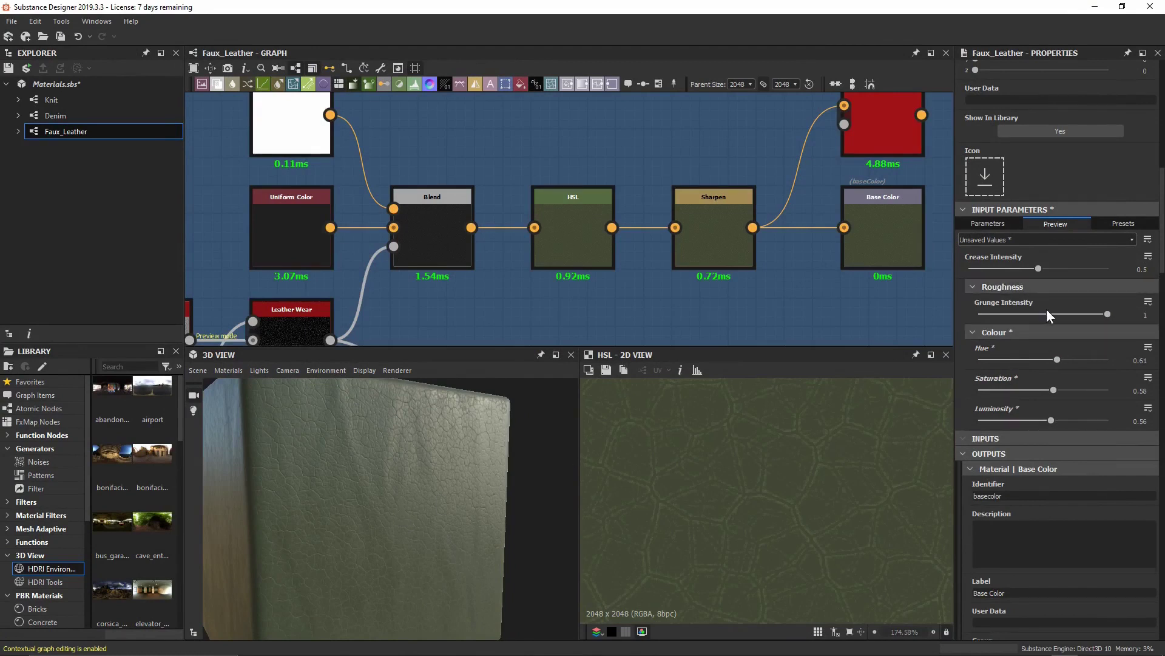
drag(1090, 314, 1117, 306)
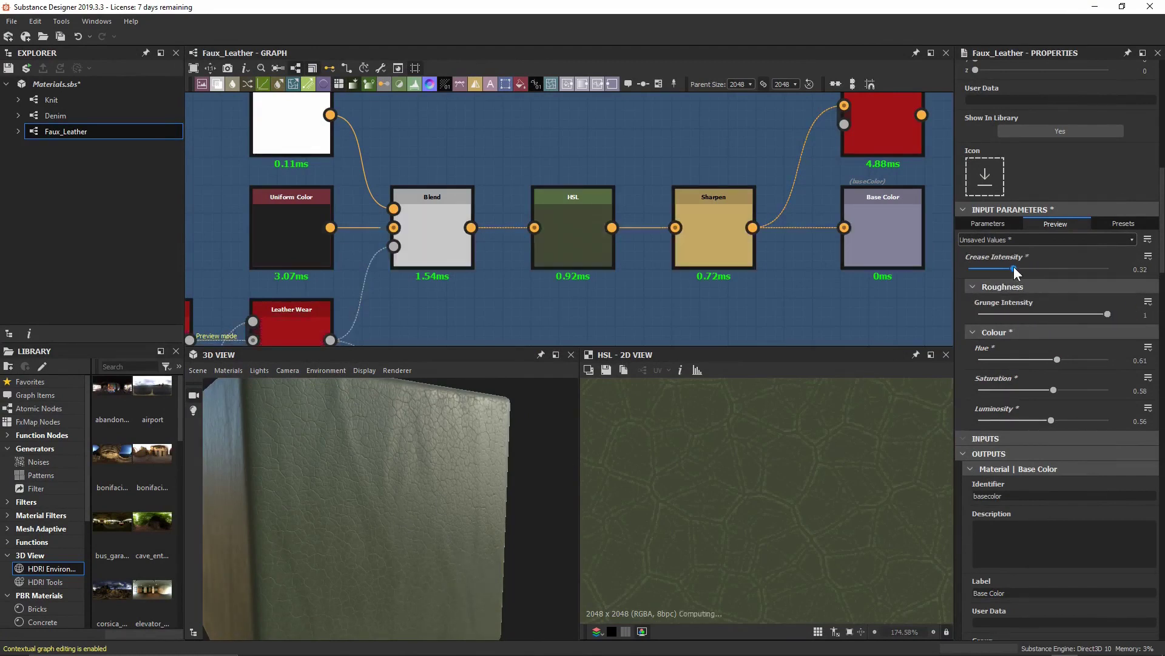
drag(1038, 267, 1102, 267)
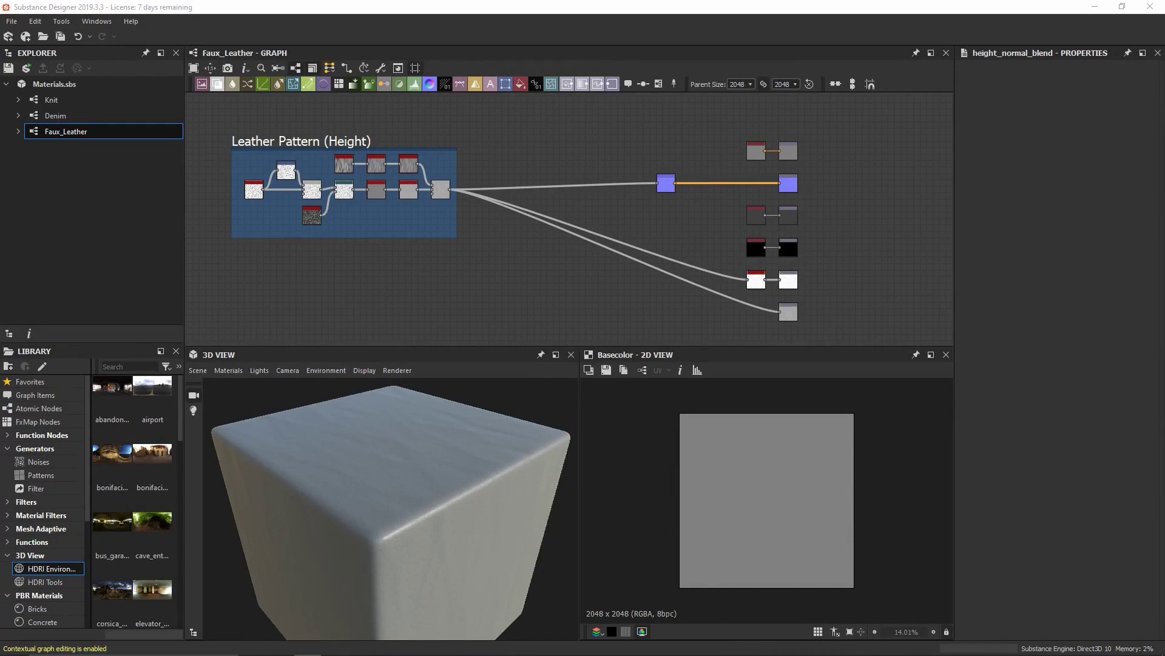
- Show the Normal node's output in the 2D view and examine the creases up close on the 3D cube
scroll(711, 195, up, 2)
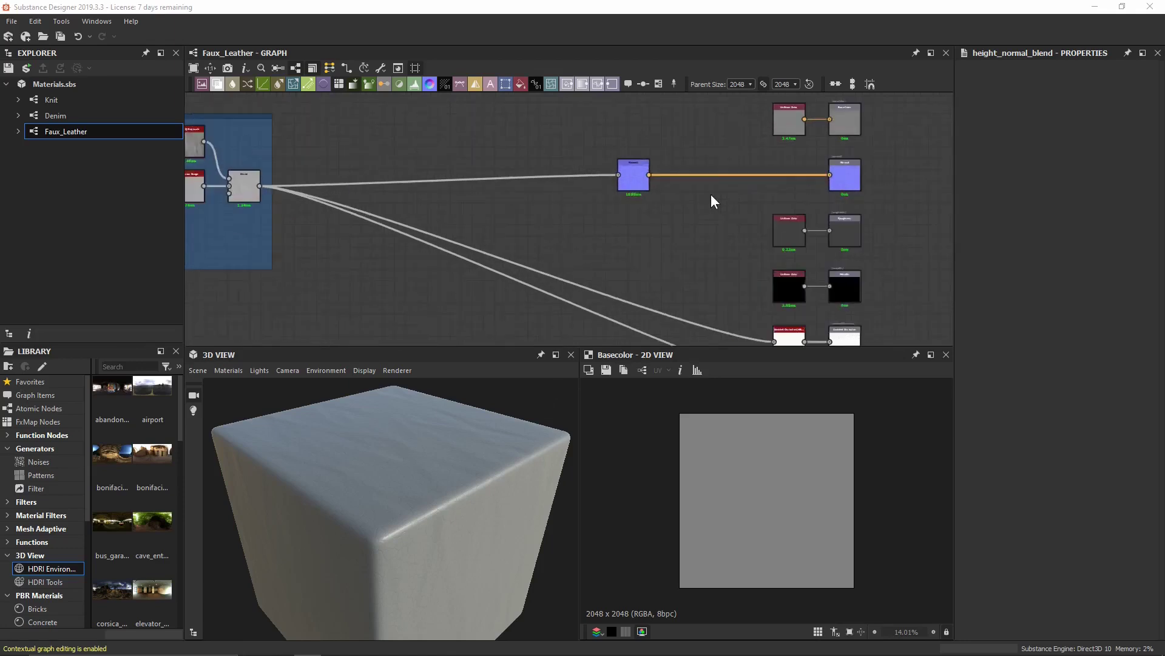
scroll(656, 182, up, 3)
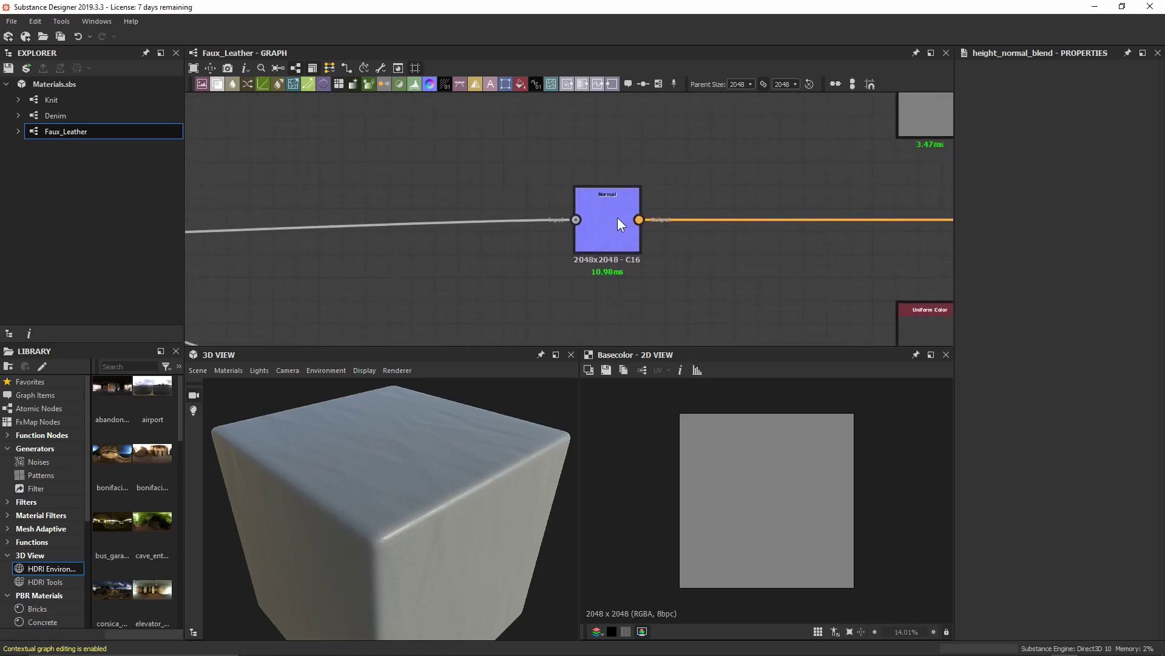
double_click(618, 217)
scroll(753, 455, up, 5)
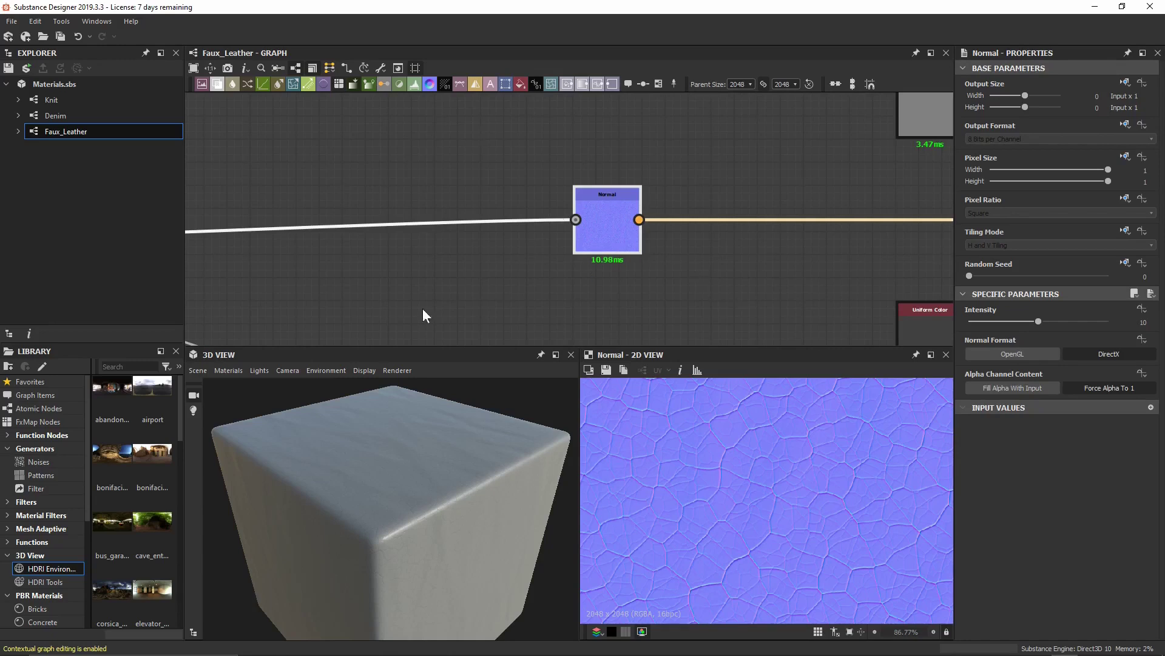
drag(402, 570, 399, 526)
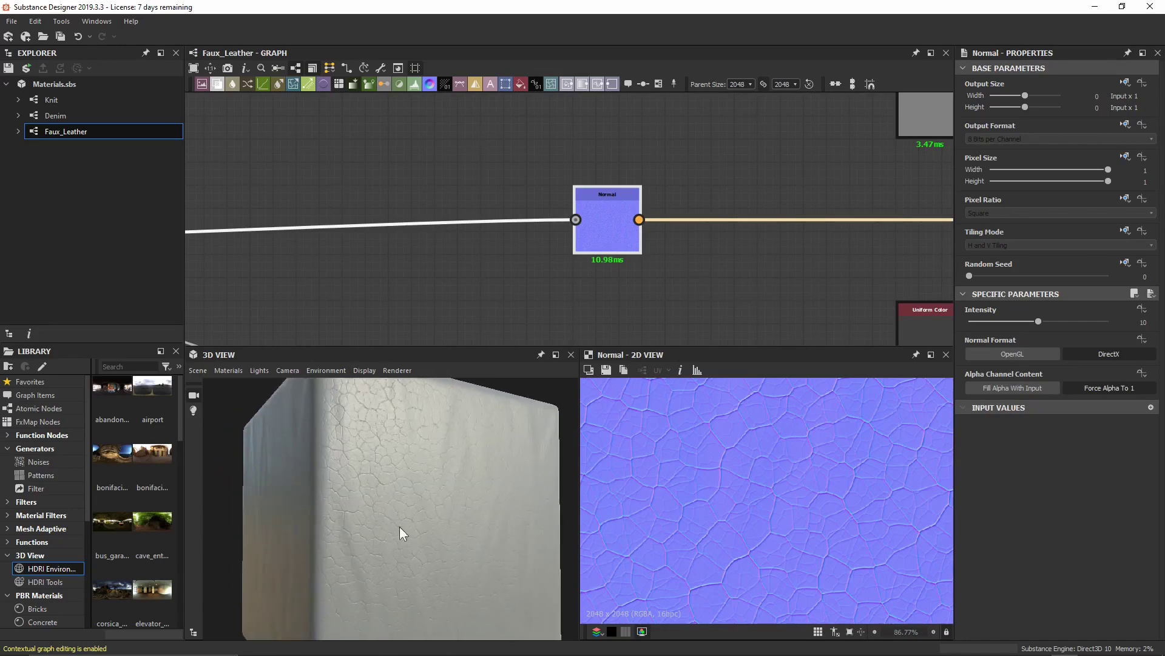
scroll(418, 383, up, 5)
drag(417, 384, 421, 327)
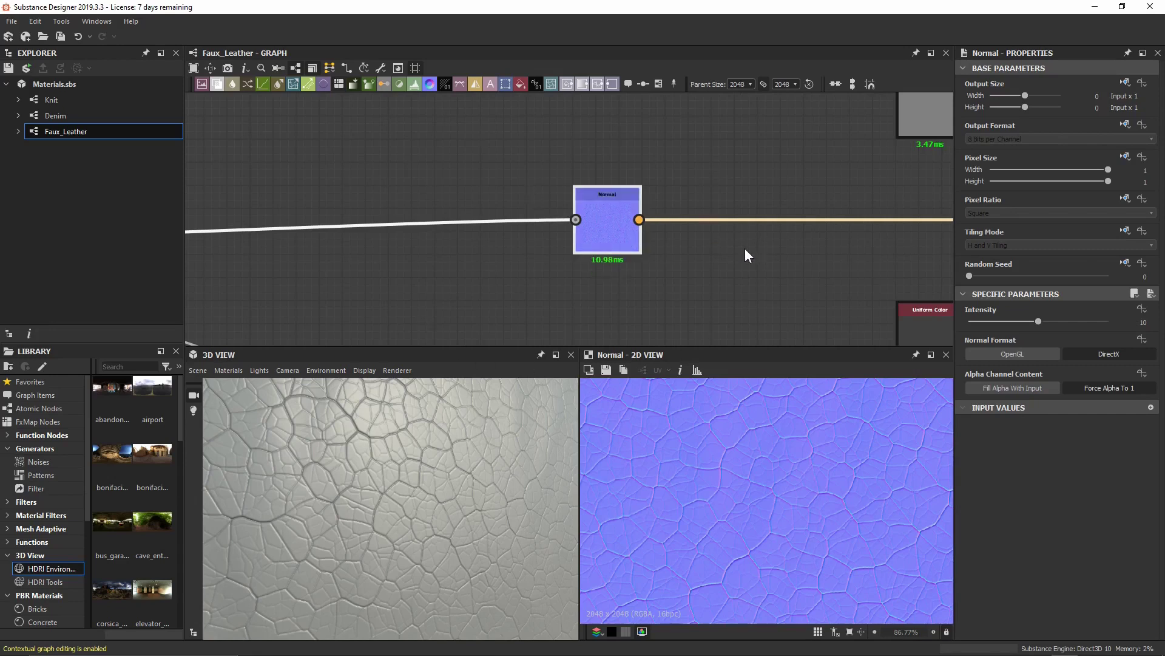
- Add a Cells 1 noise node above the Normal node
middle_drag(758, 251, 611, 242)
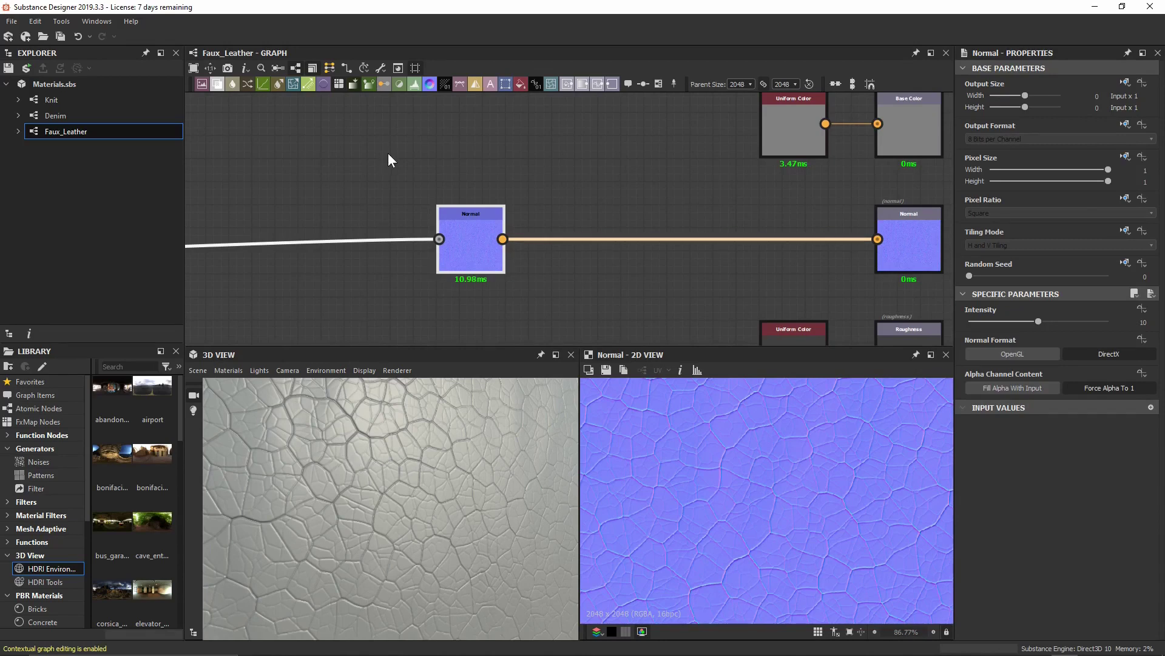
key(space)
text(cell)
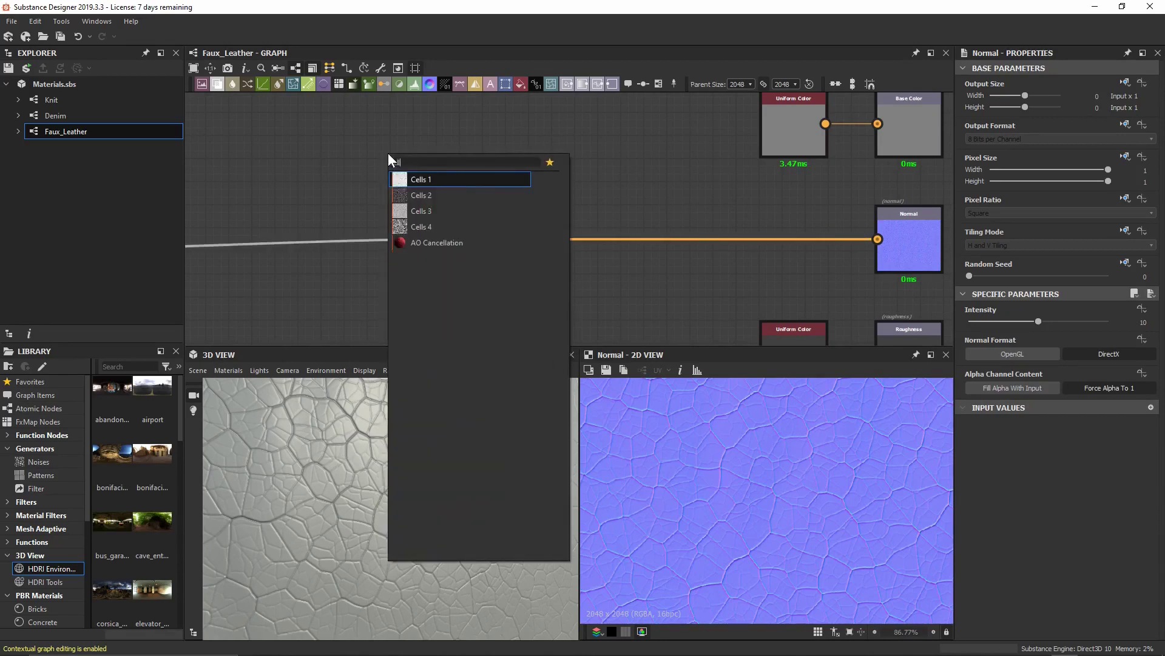
key(Return)
- Add a Highpass Grayscale node fed by Cells 1, aligning it beside Cells 1 and the Normal node below
middle_drag(388, 153, 400, 204)
key(space)
text(highpass)
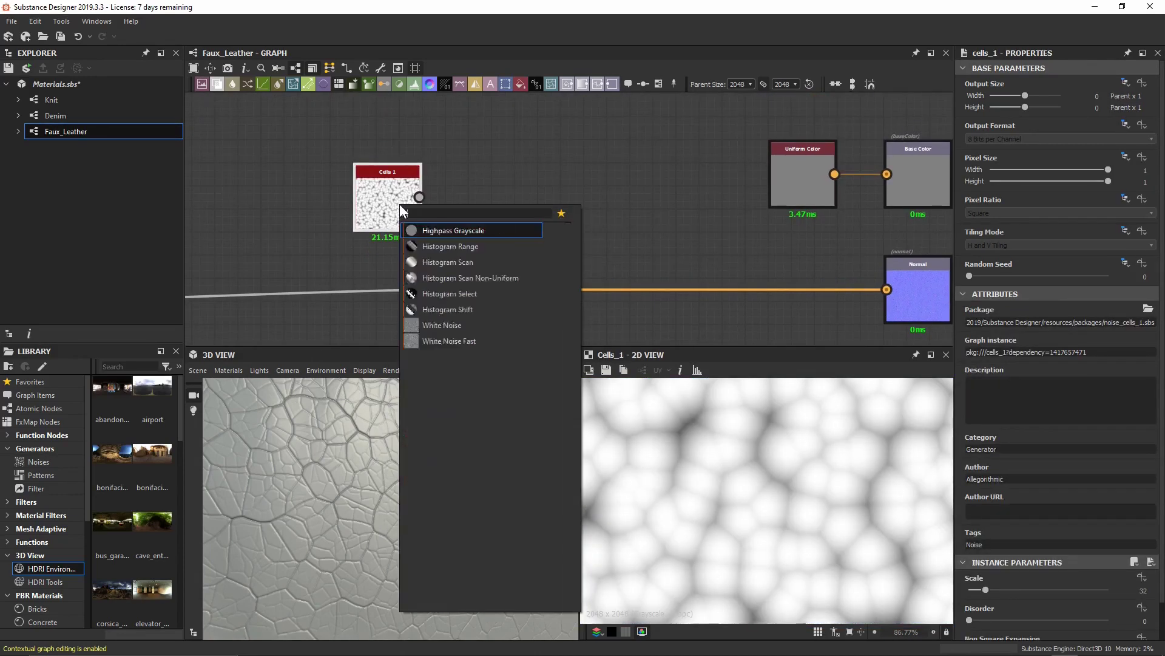
key(Return)
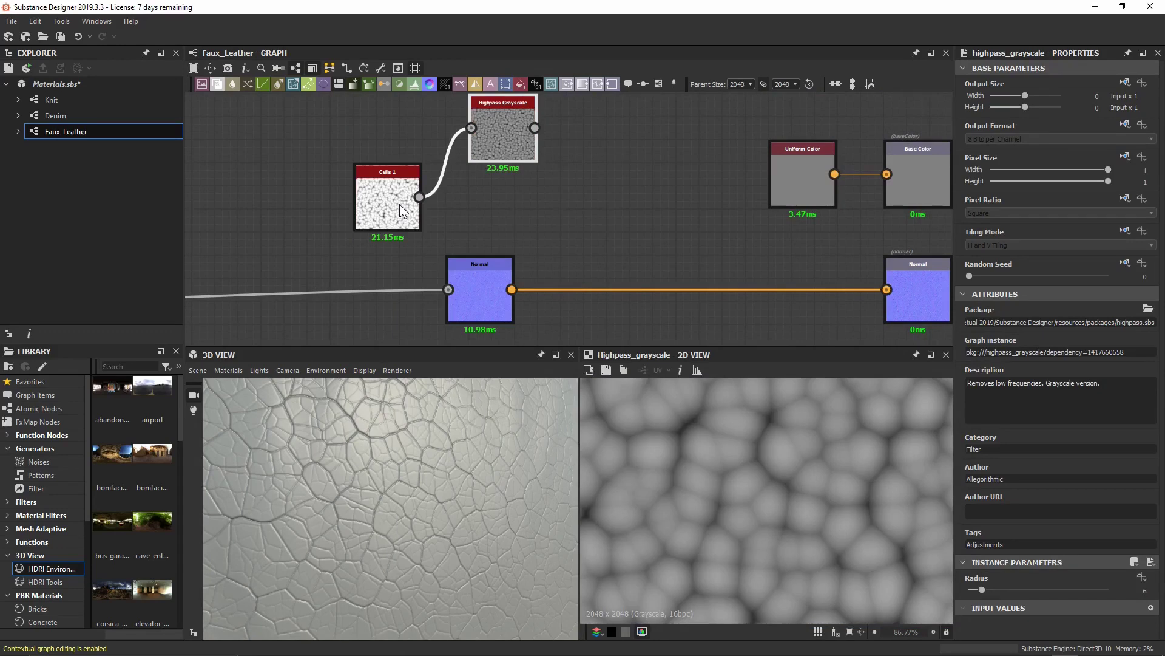
drag(487, 137, 486, 206)
drag(485, 269, 396, 289)
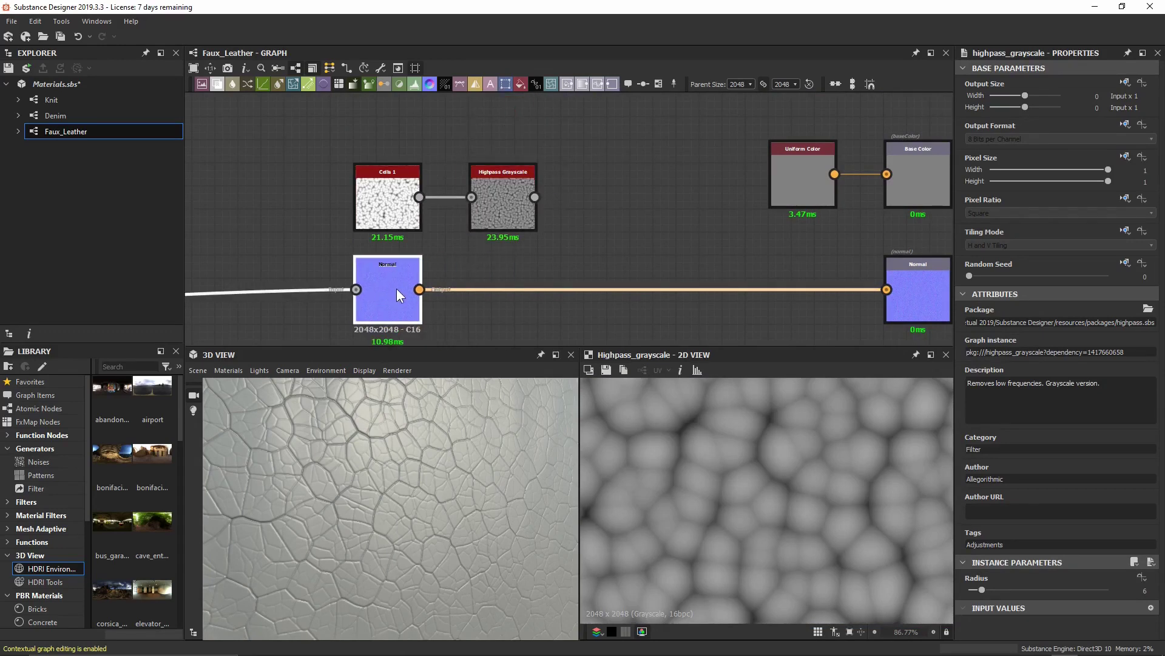
- Set the Cells 1 node's Scale to 70
click(395, 209)
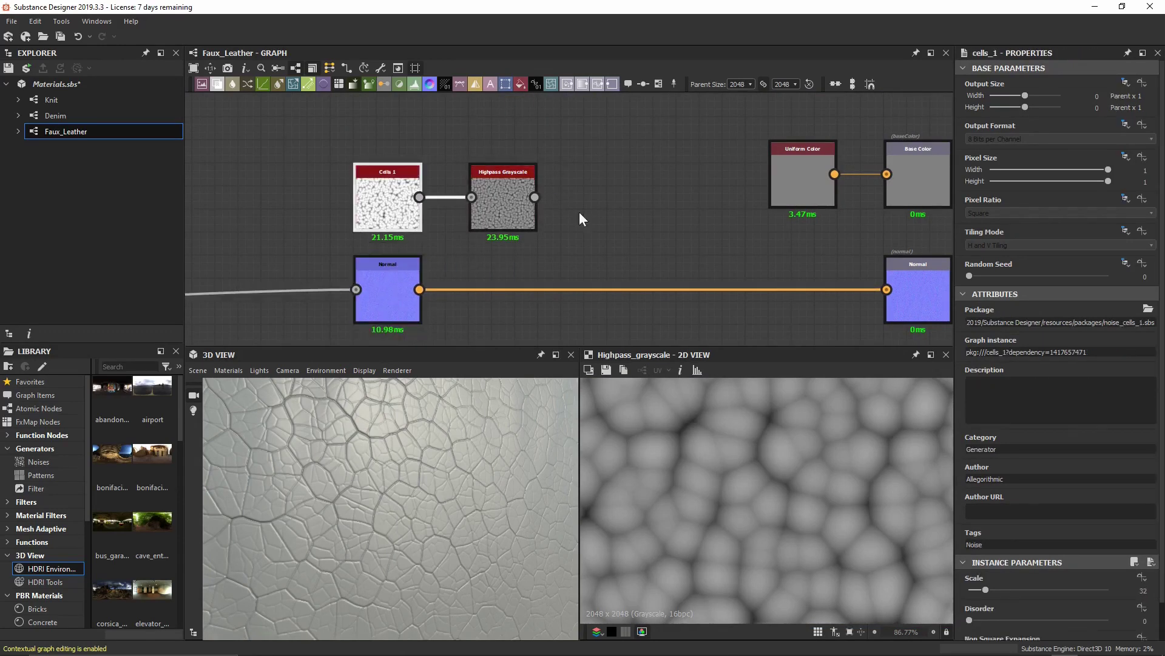
click(985, 588)
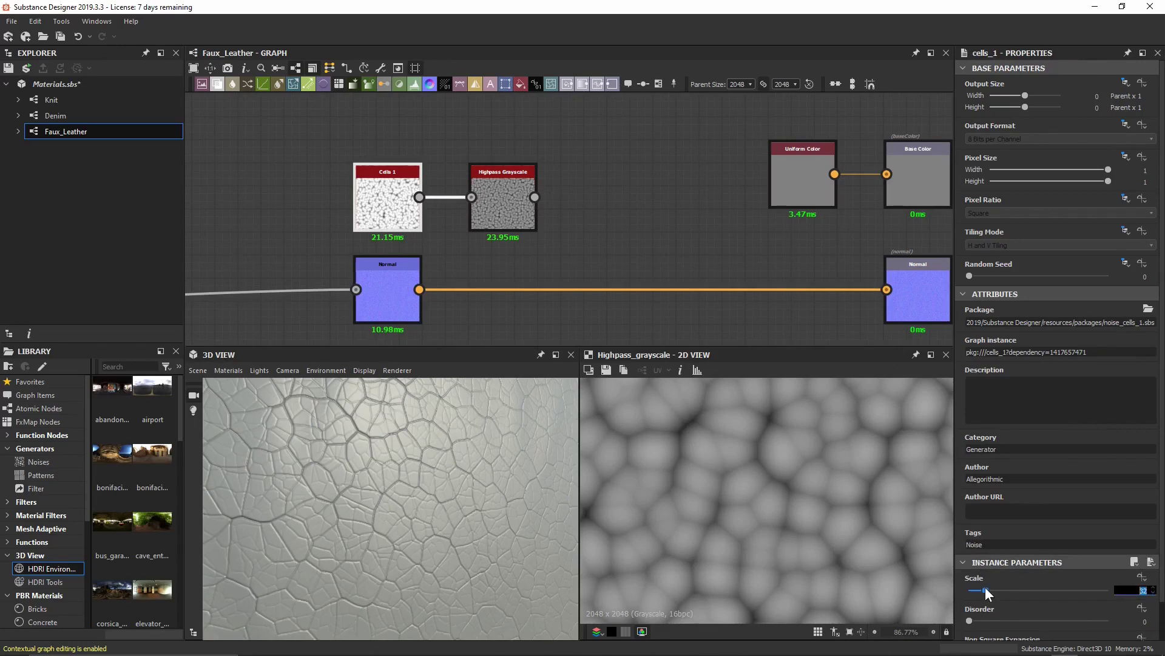
text(70)
key(Return)
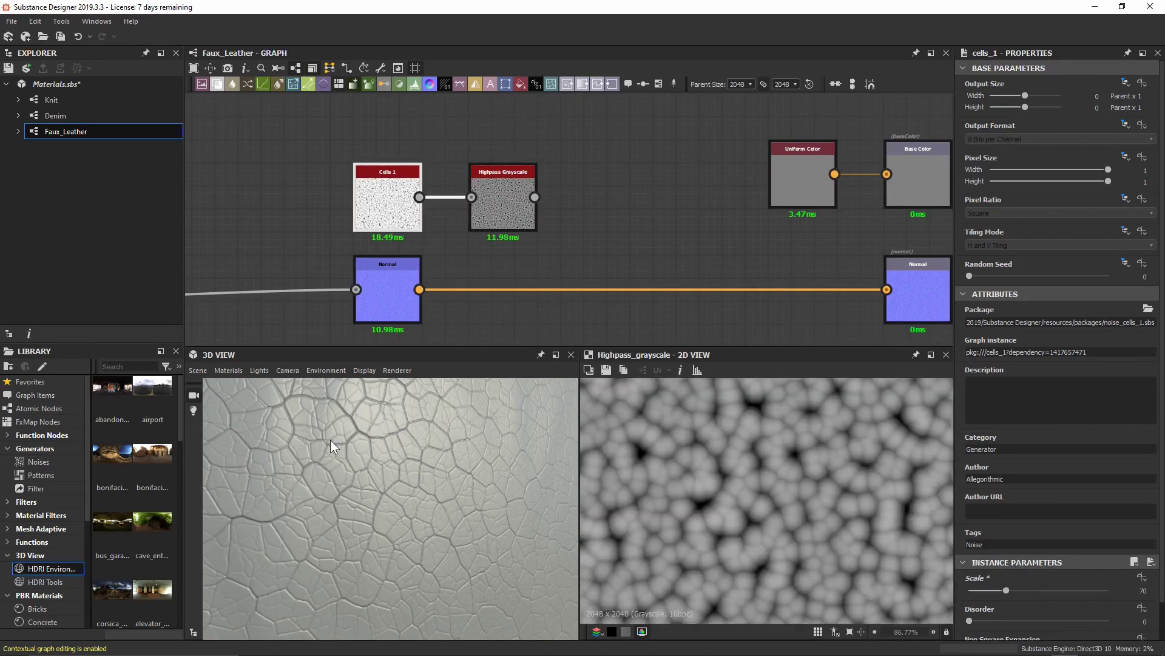
- Set the Highpass Grayscale node's Radius to 1
click(512, 206)
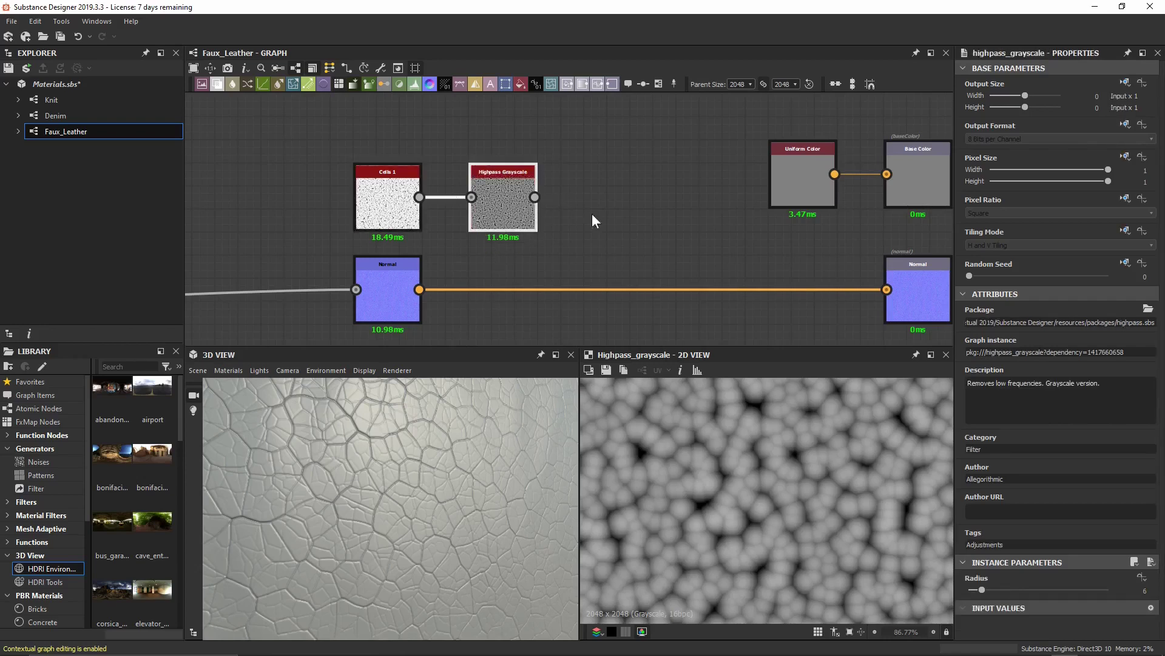
click(984, 588)
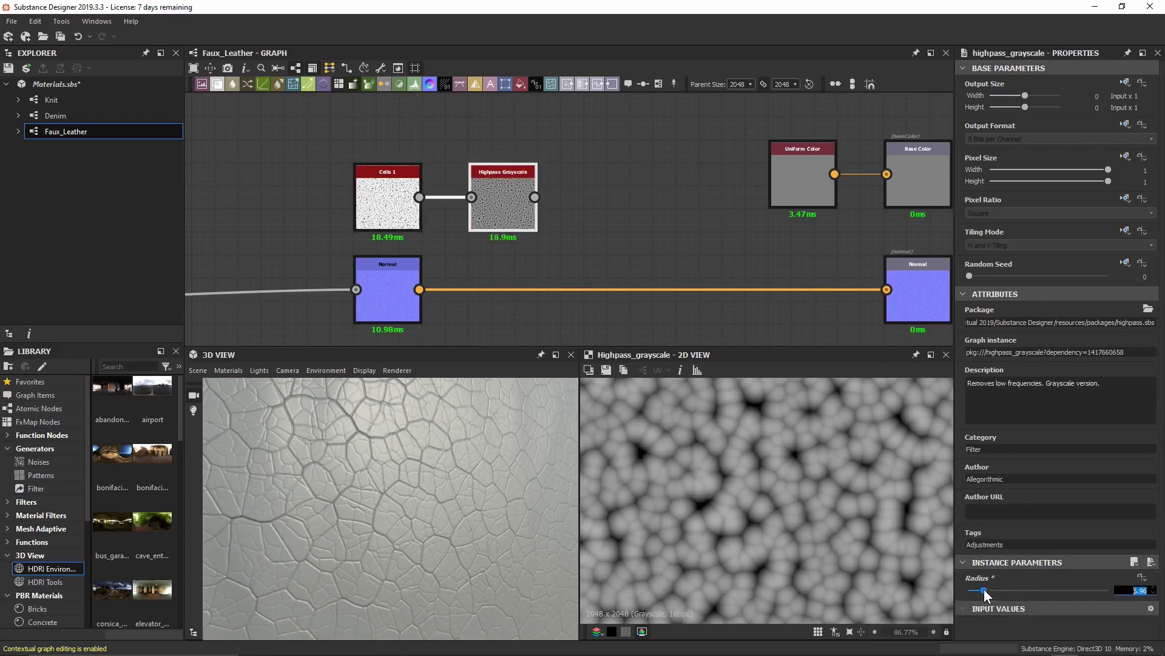
text(1)
key(Return)
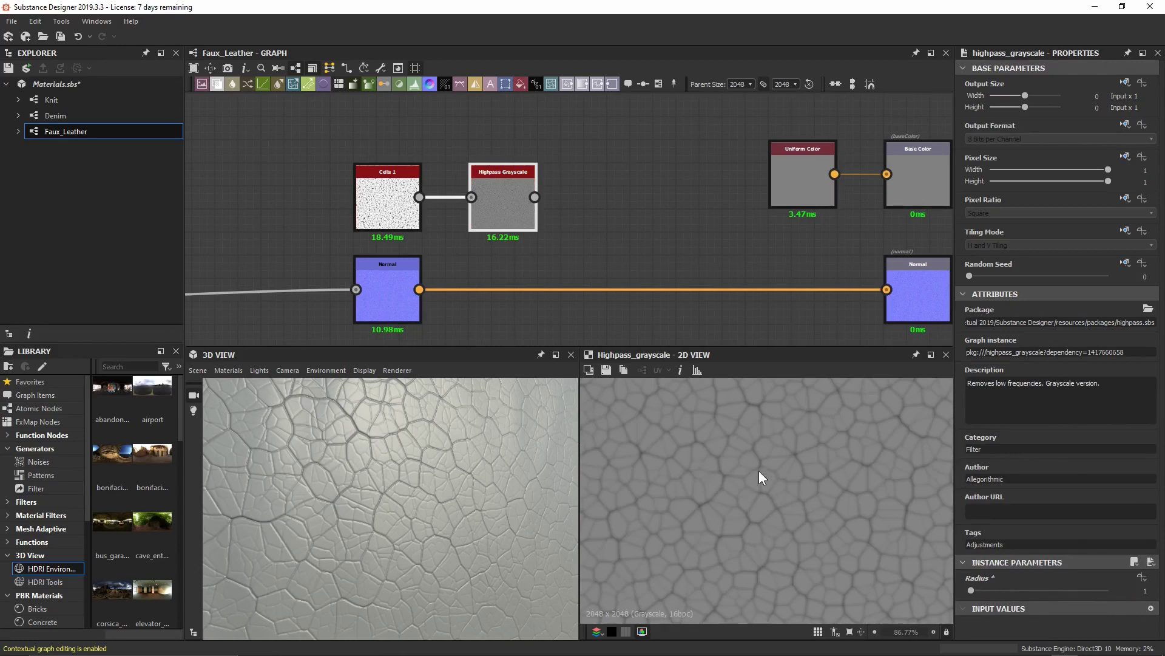
- Add a Height Normal Blender node between the Highpass Grayscale node and the Normal output
click(598, 194)
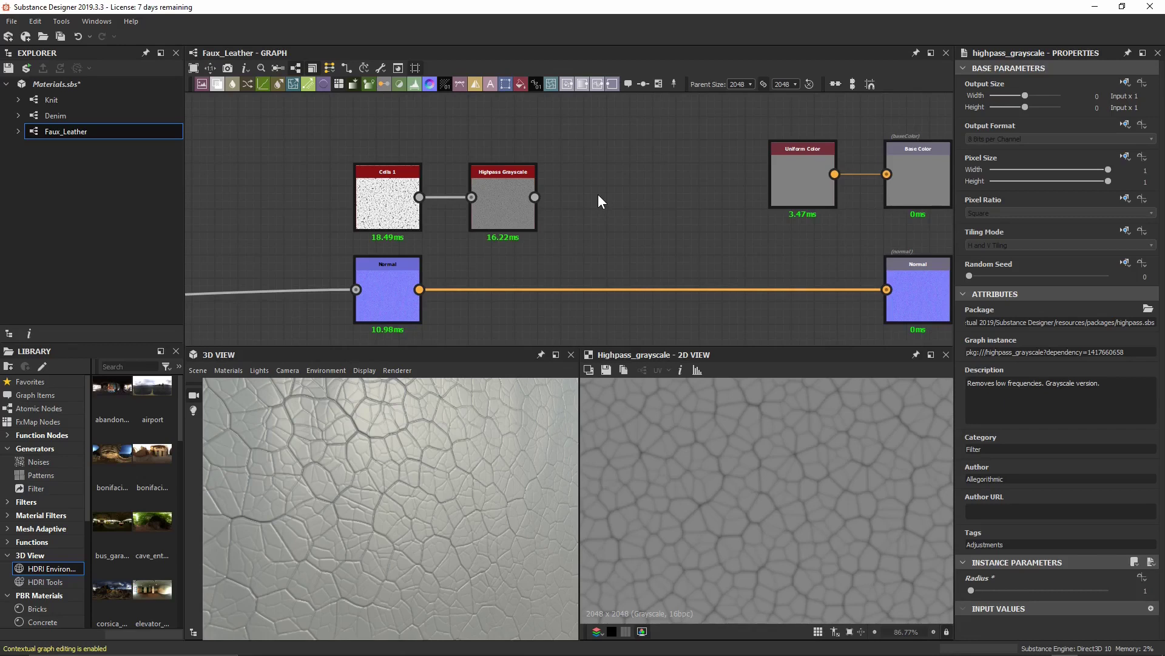
key(space)
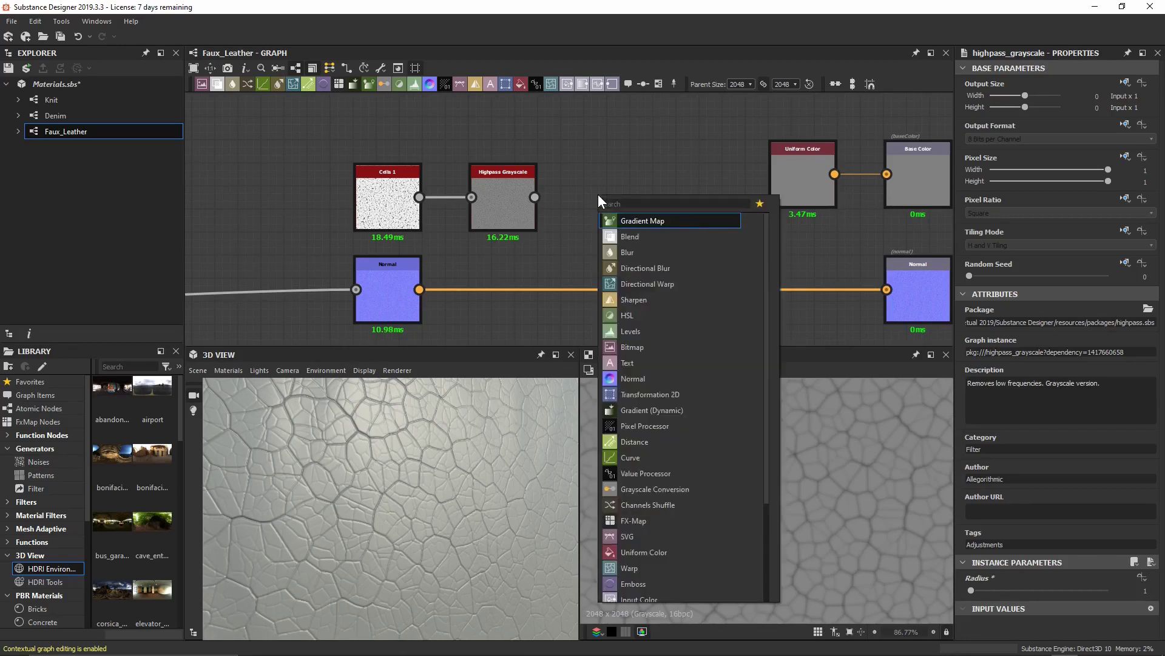
text(normal)
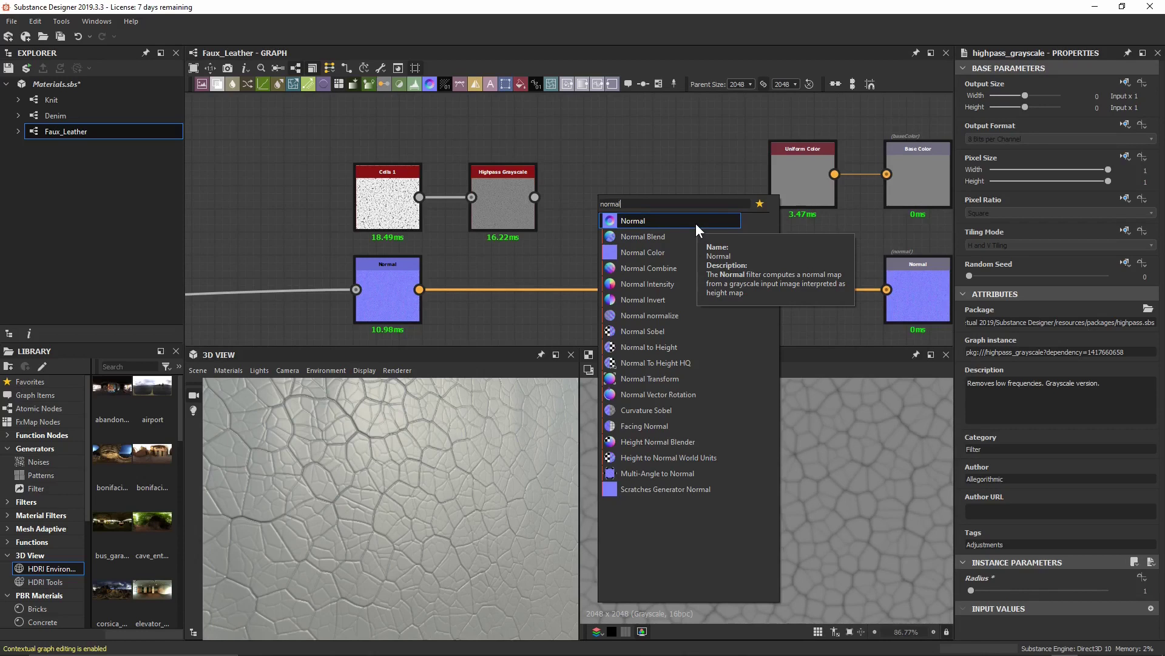
click(705, 441)
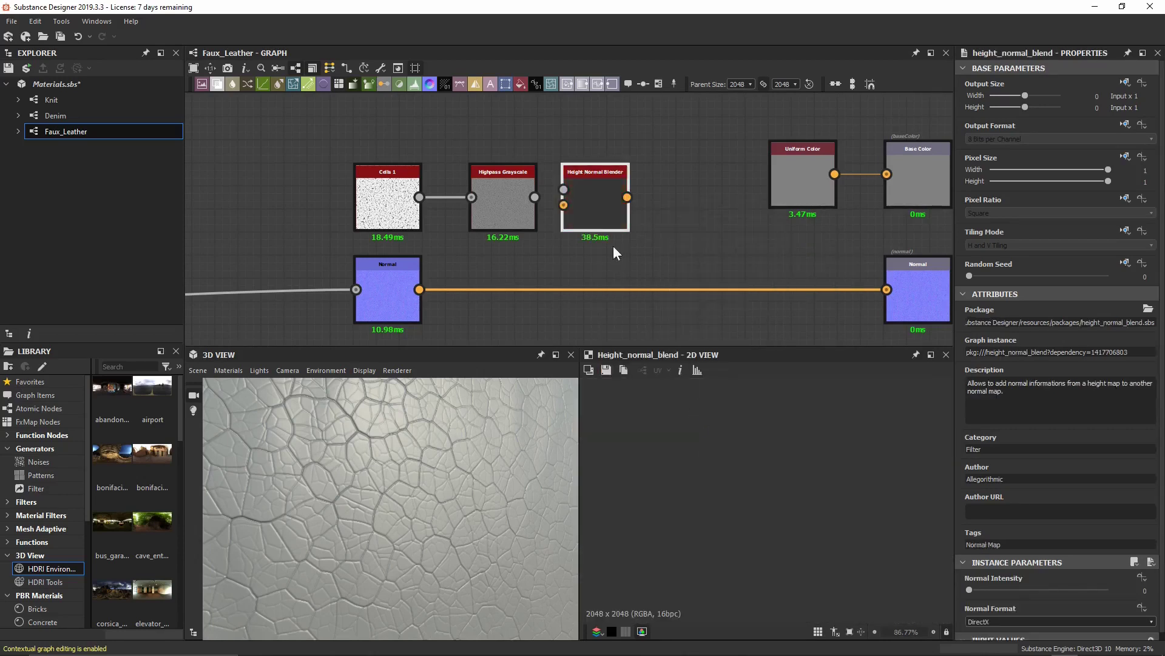
drag(607, 227, 653, 250)
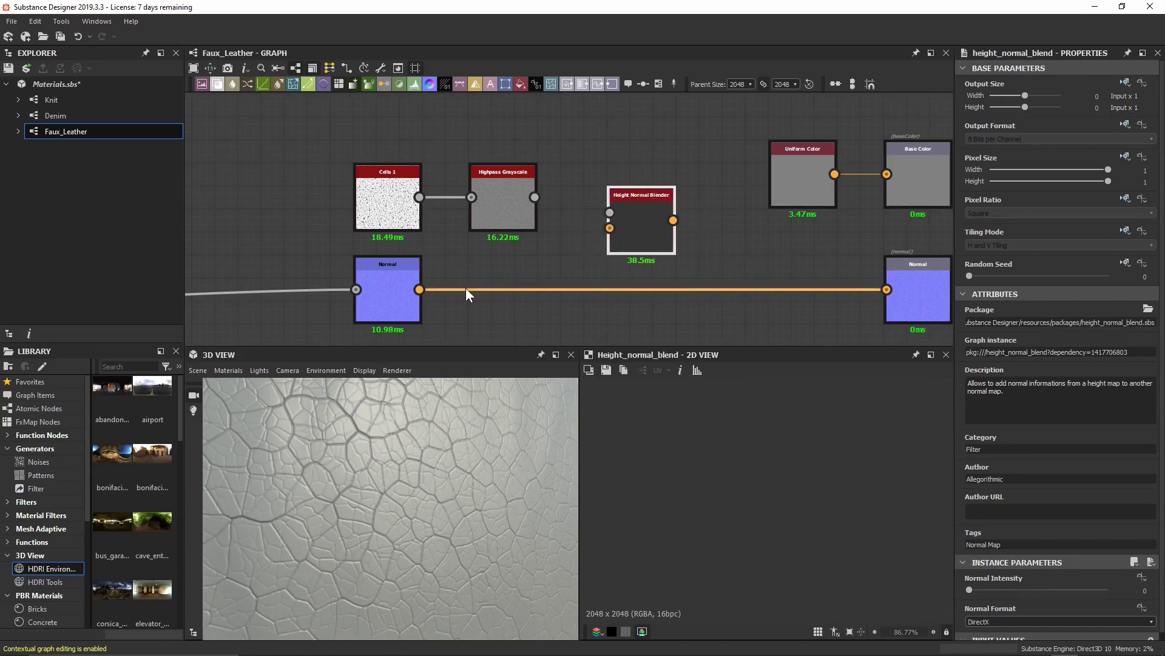
- Feed the Normal and Highpass Grayscale nodes into the Height Normal Blender and route its result to the Normal output, aligning it in the row
drag(419, 289, 609, 228)
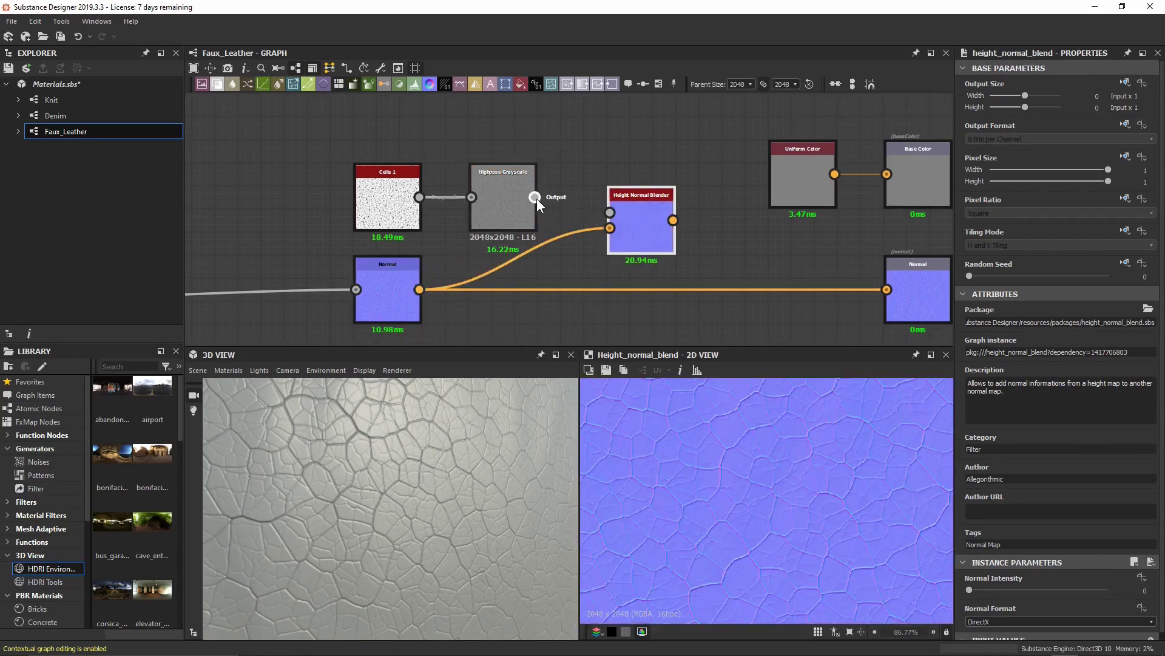
drag(535, 197, 894, 289)
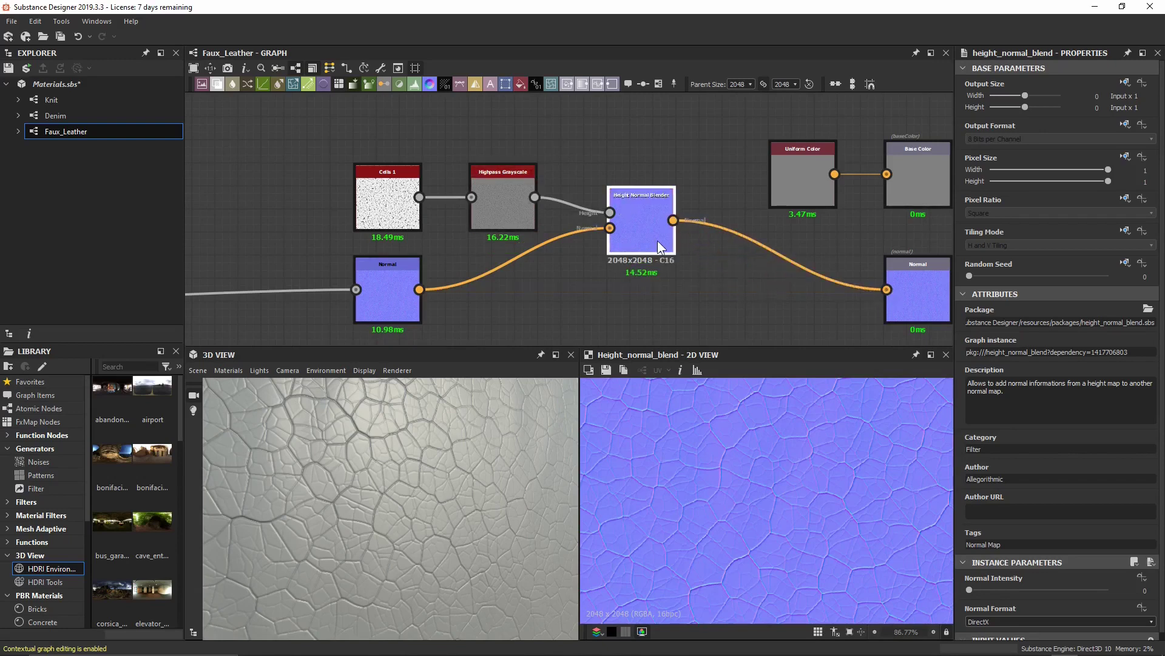
drag(657, 240, 650, 296)
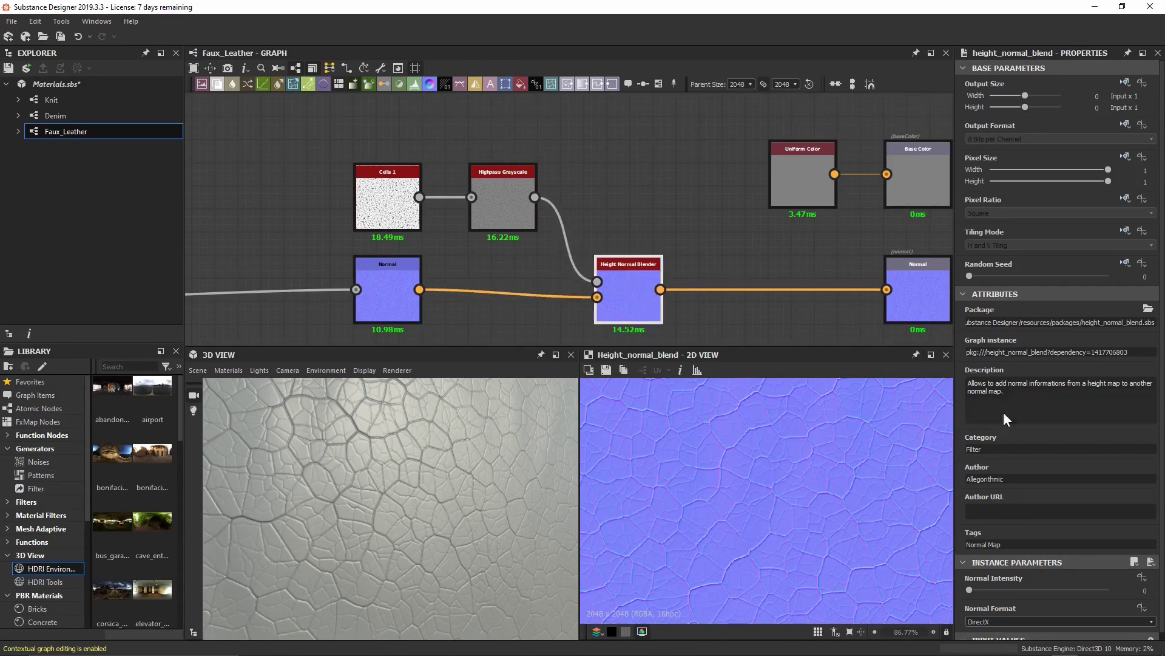
- Set the Height Normal Blender's Normal Intensity to 0.5
scroll(1014, 461, down, 1)
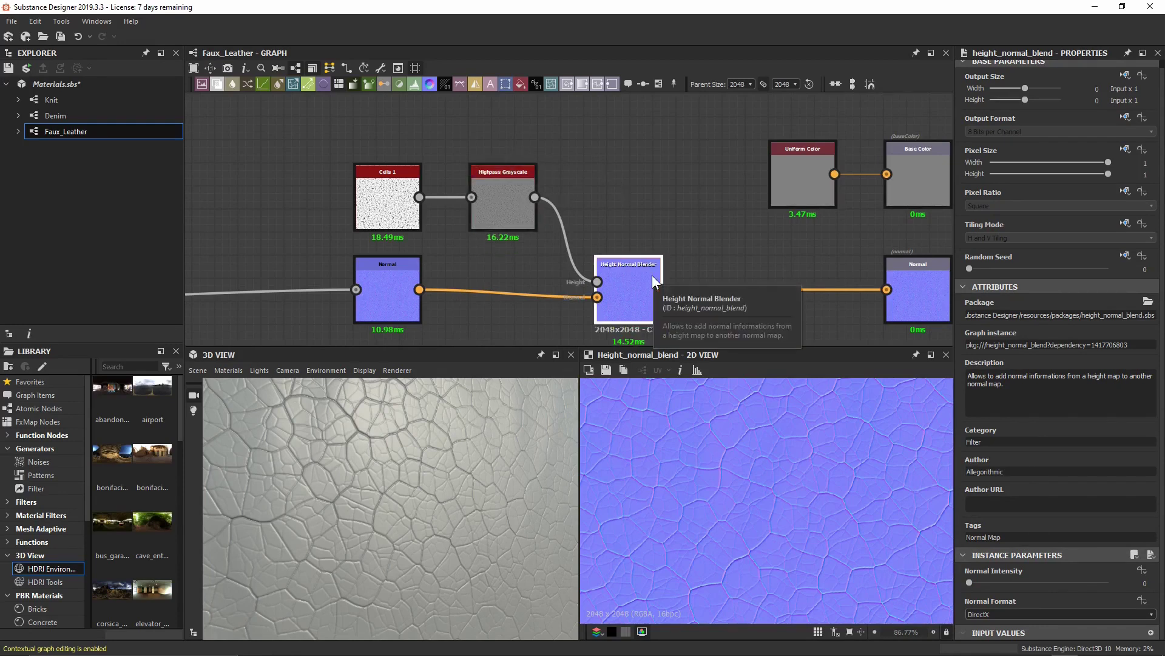
click(986, 583)
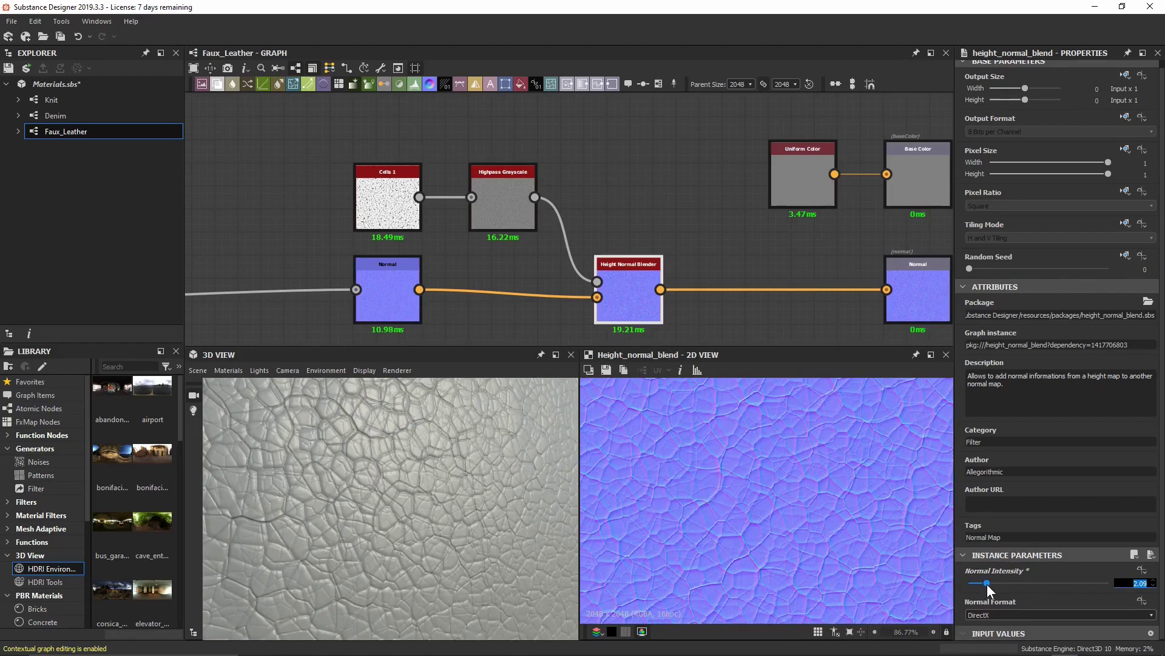
text(0.5)
key(Return)
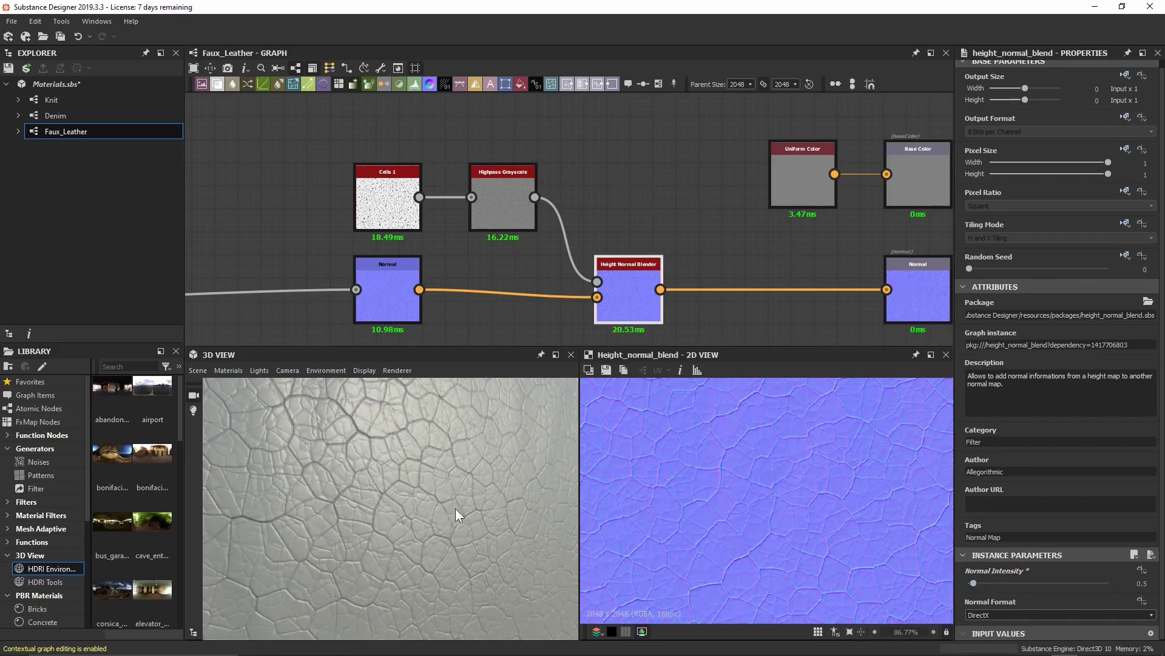
scroll(455, 508, up, 5)
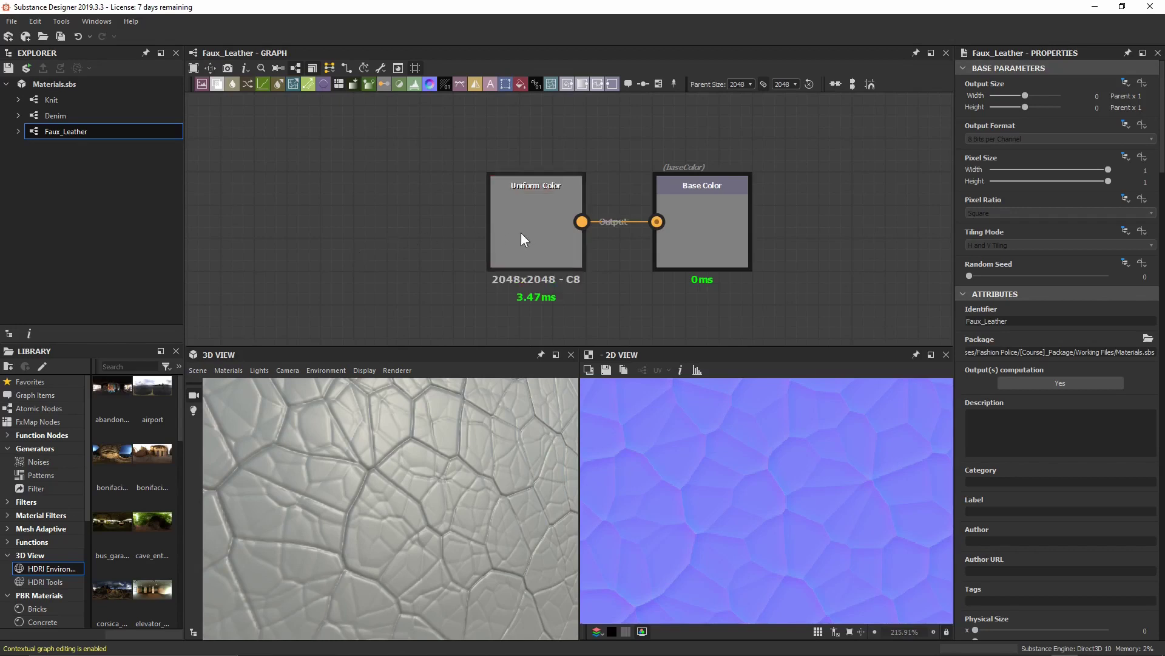
- Move the Uniform Color node well away from the Base Color output to make room between them
drag(521, 232, 263, 233)
scroll(570, 255, down, 2)
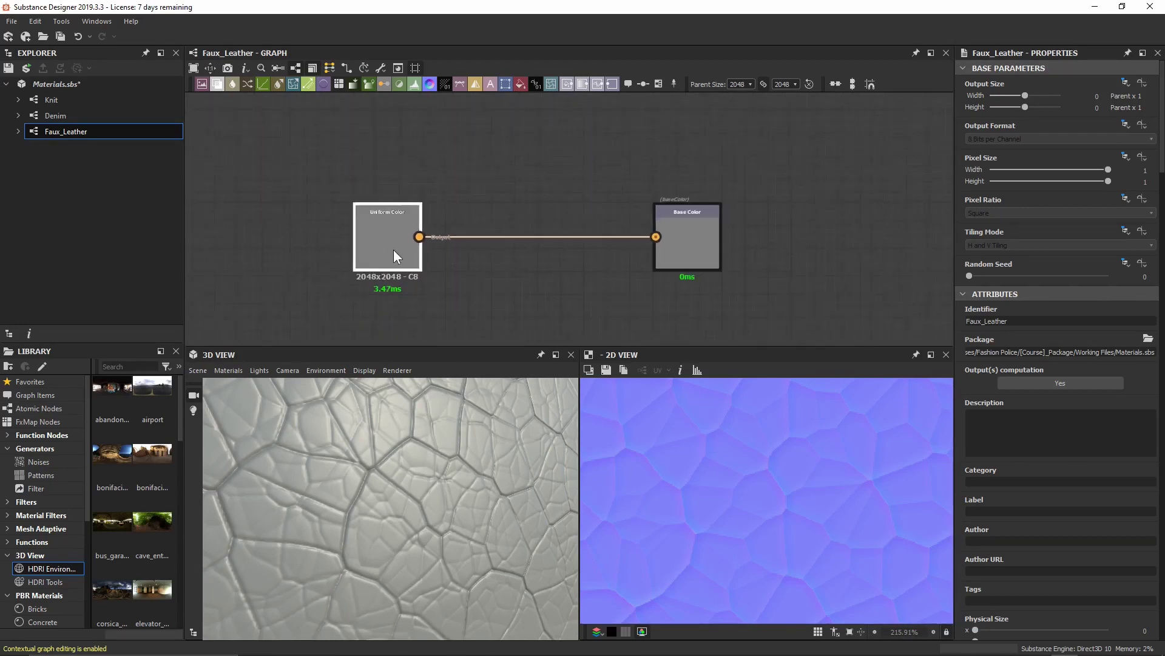
drag(395, 249, 319, 235)
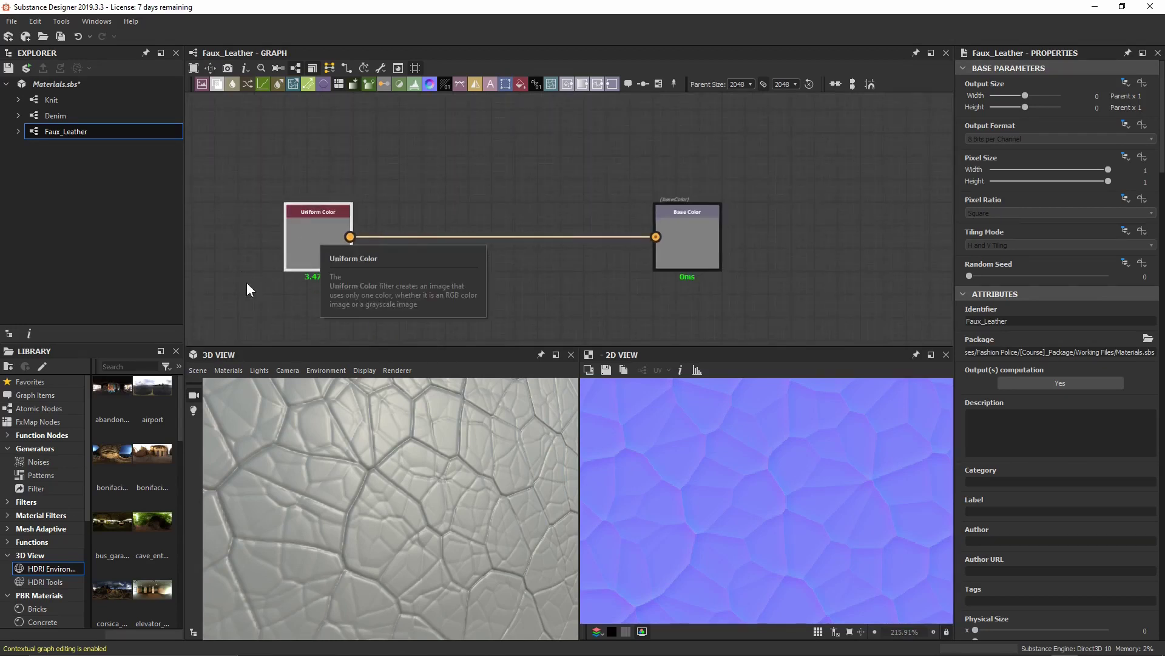
click(376, 315)
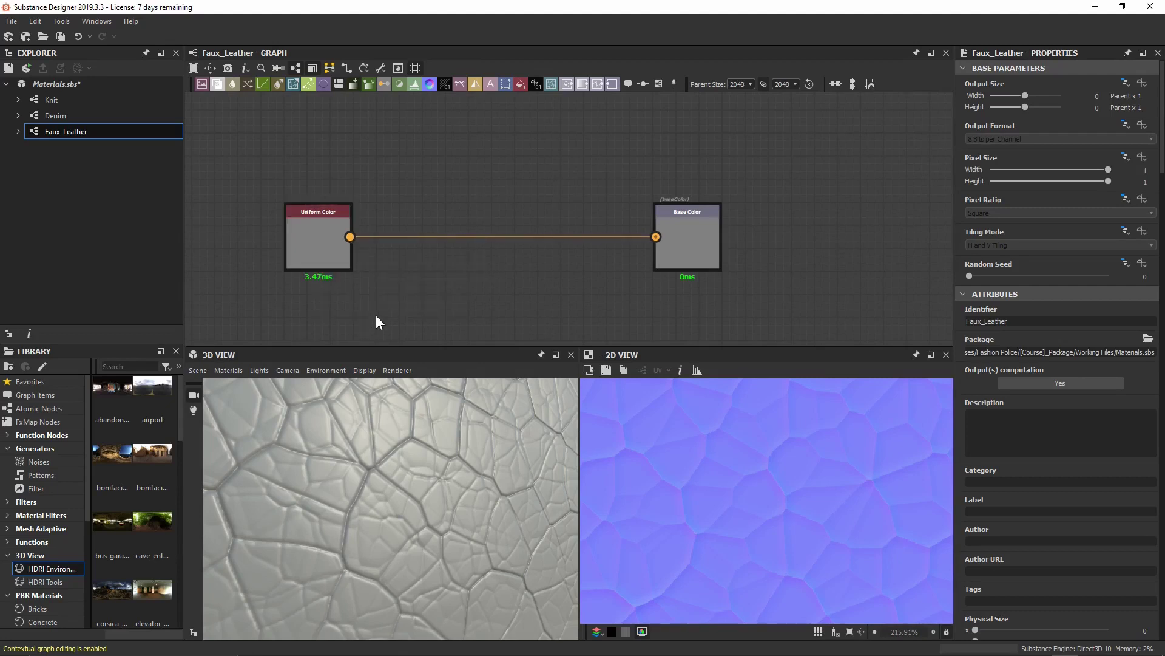
- Set the Uniform Color node's output colour value (V) to 0.1 and inspect the darker leather in the 3D view
click(328, 265)
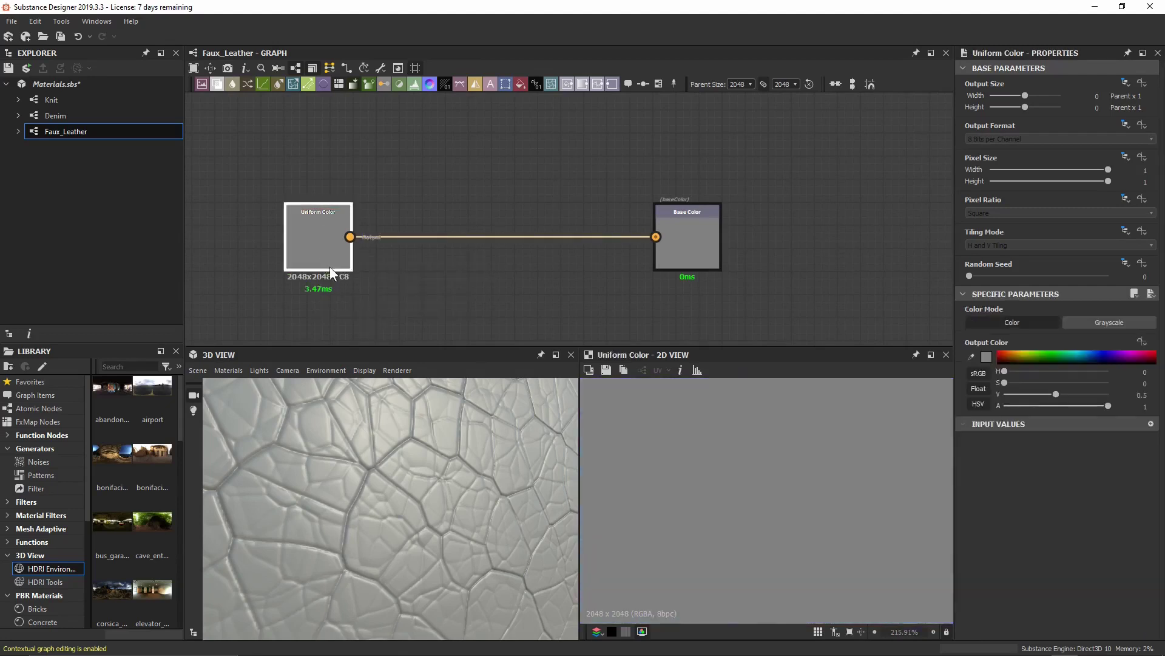
click(1049, 395)
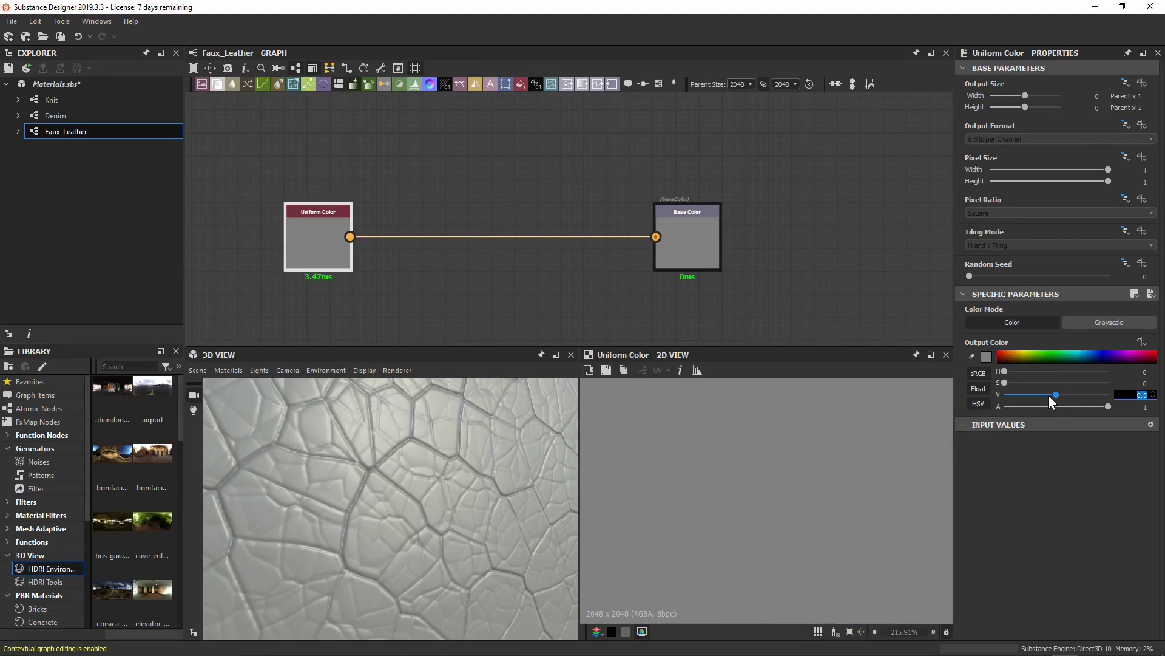
text(0.1)
key(Return)
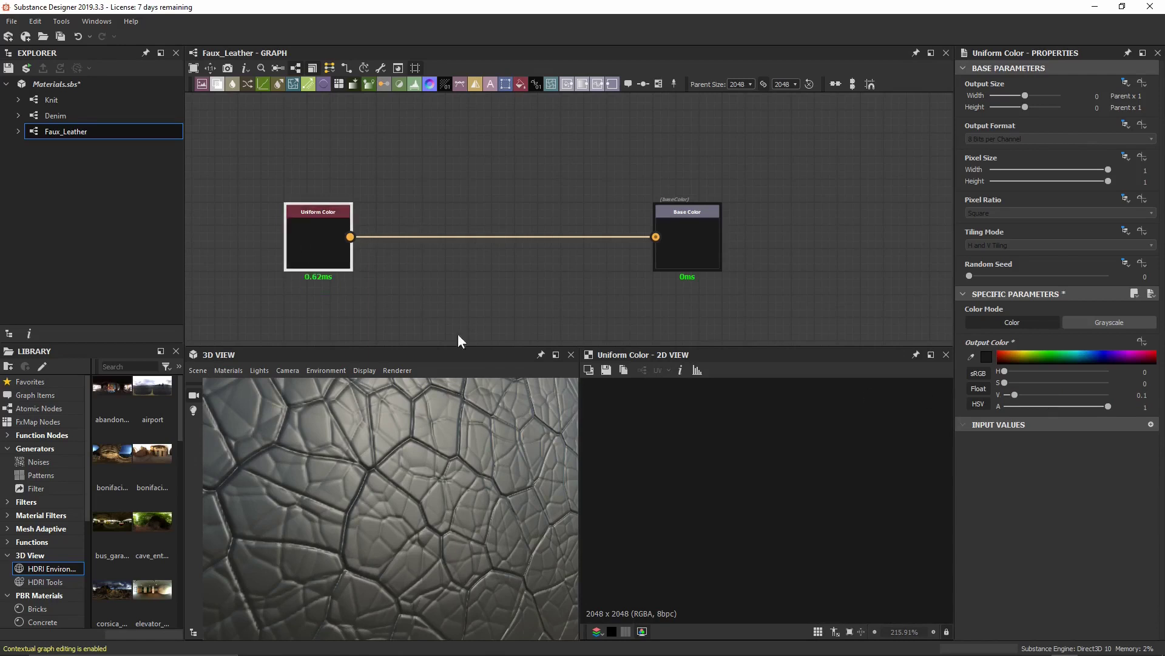
scroll(740, 511, down, 2)
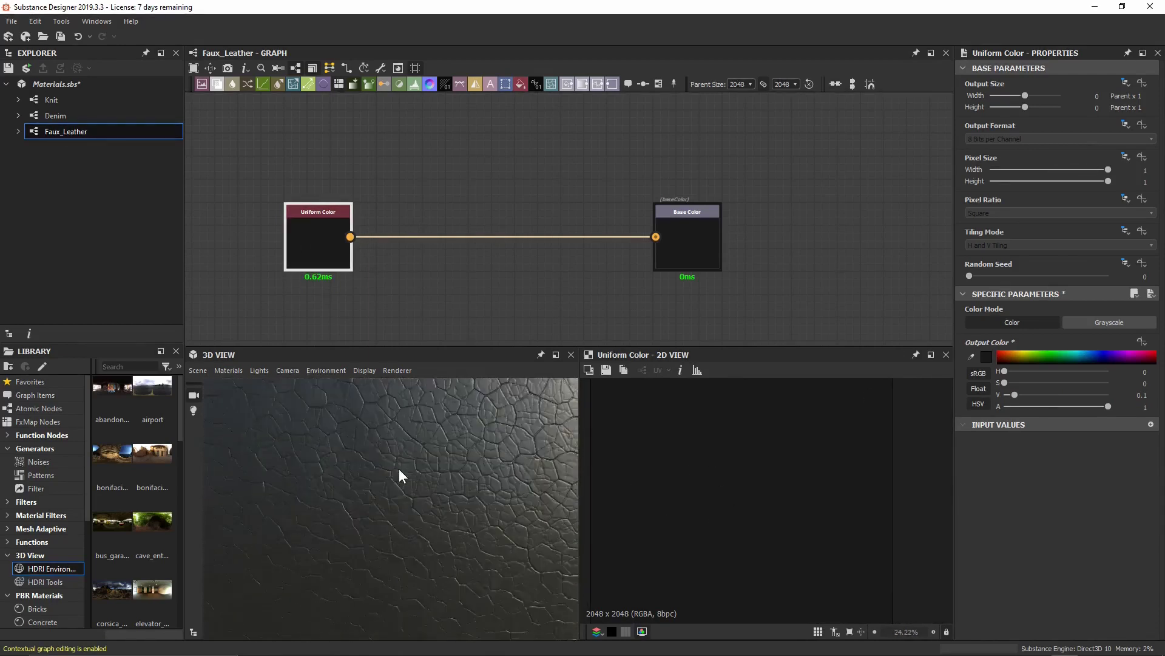
drag(398, 469, 431, 431)
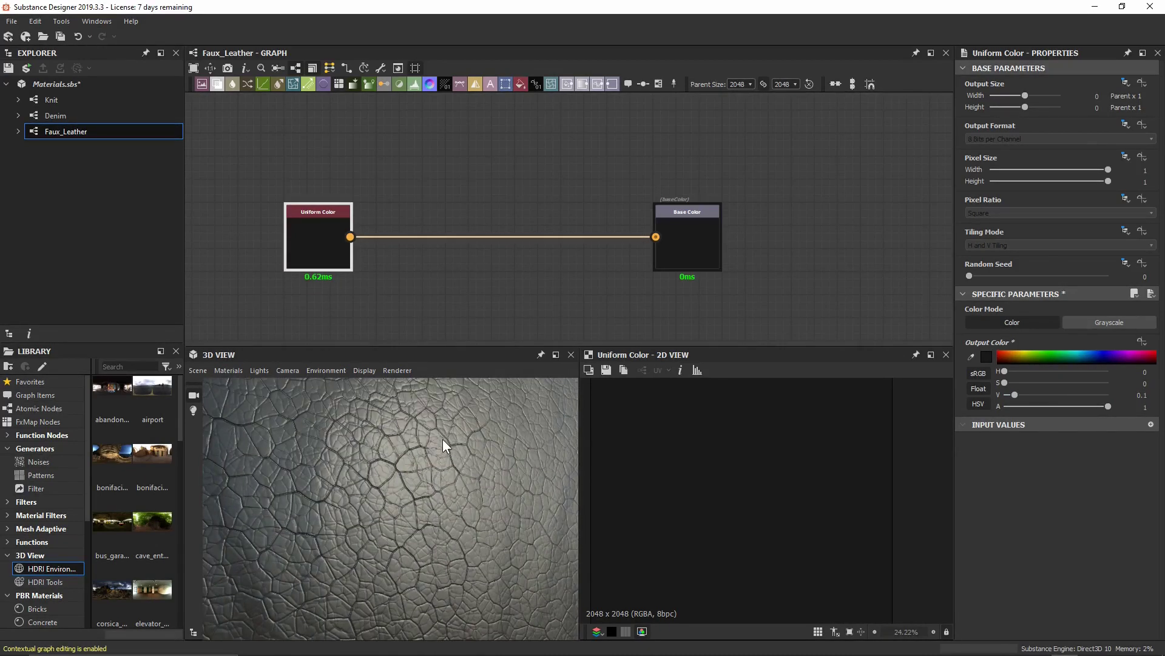
- Add a PBR BaseColor / Metallic Validate node fed by the Uniform Color node and place it above the Base Color output
click(433, 256)
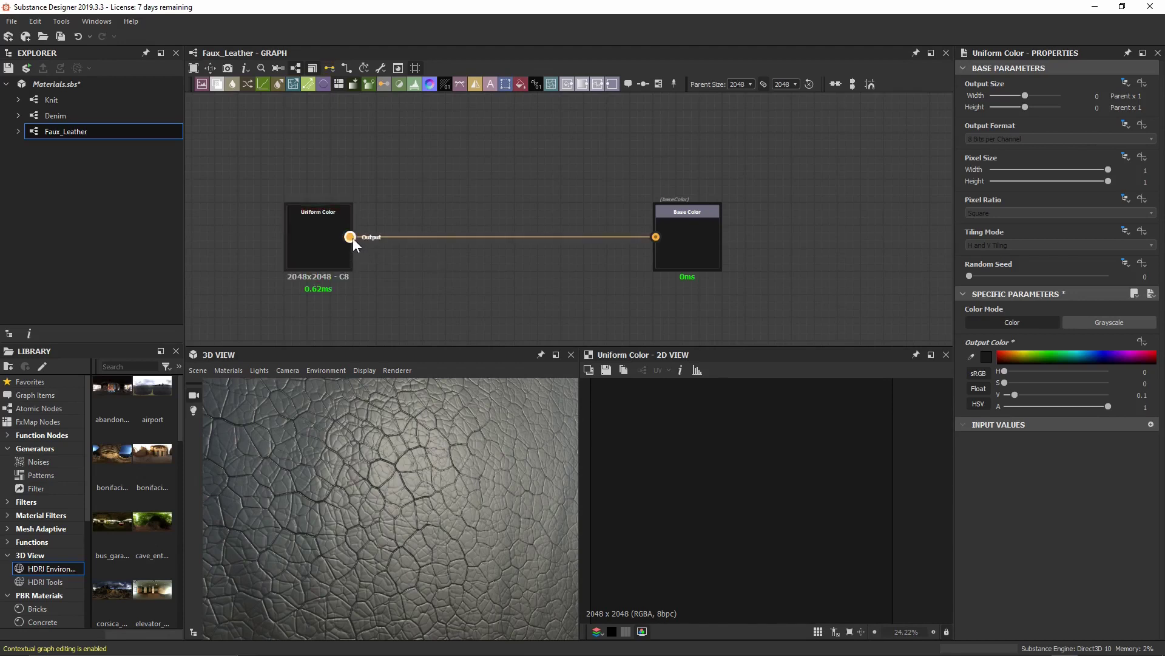
drag(350, 237, 498, 153)
text(valida)
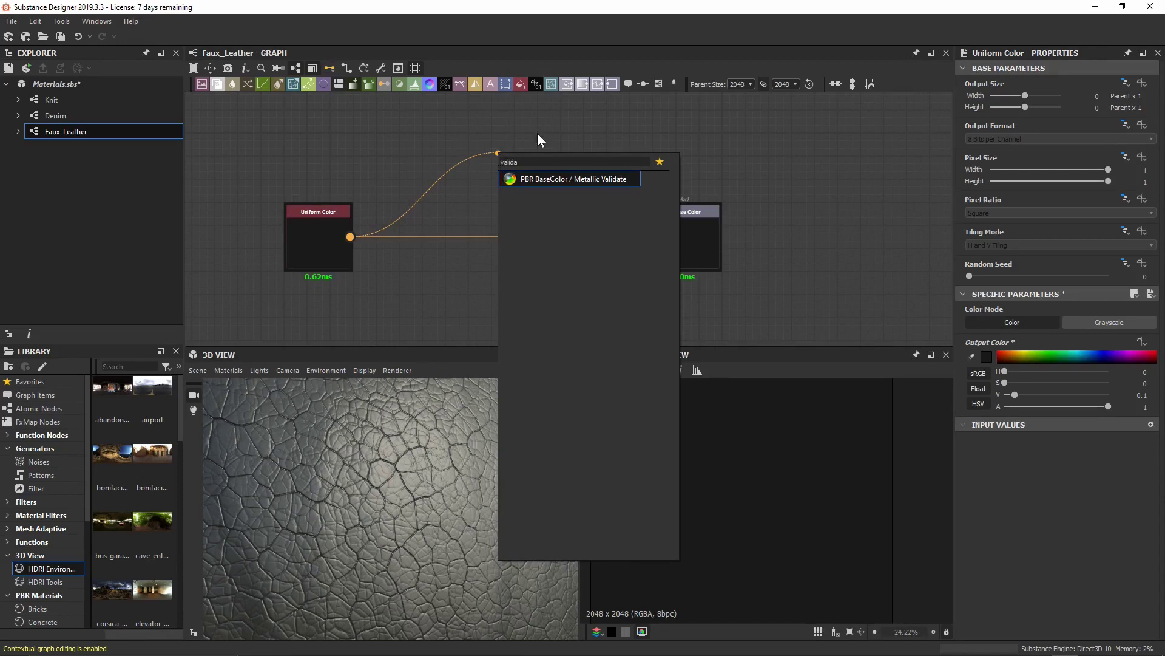
click(599, 175)
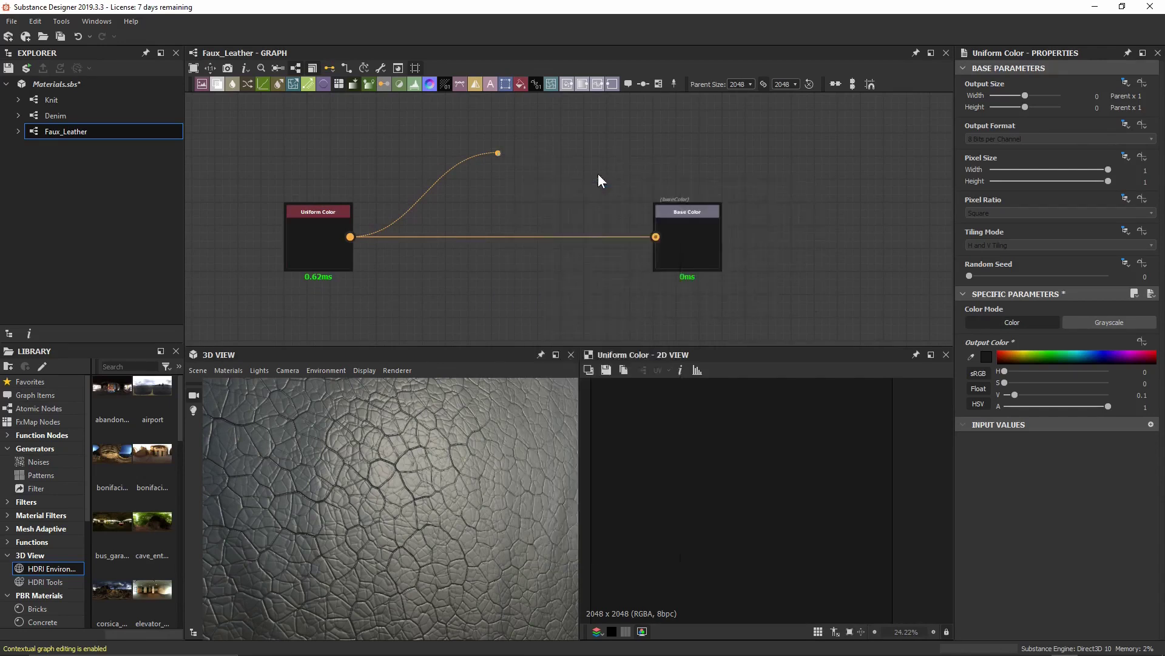
drag(535, 156, 684, 148)
click(381, 236)
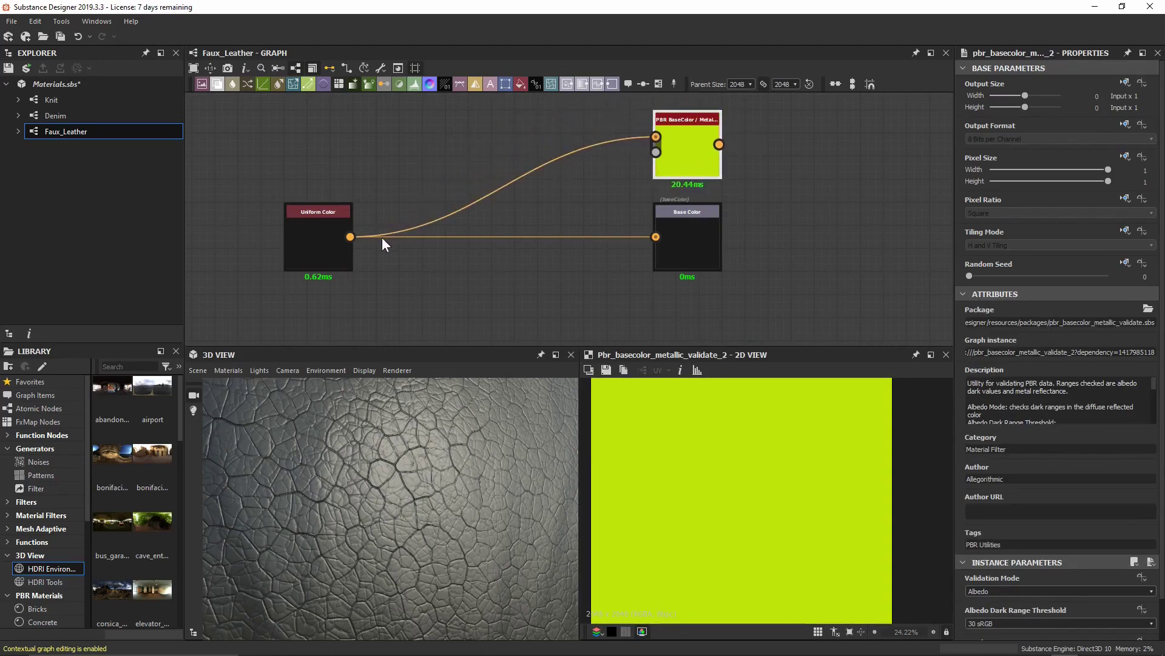
click(674, 131)
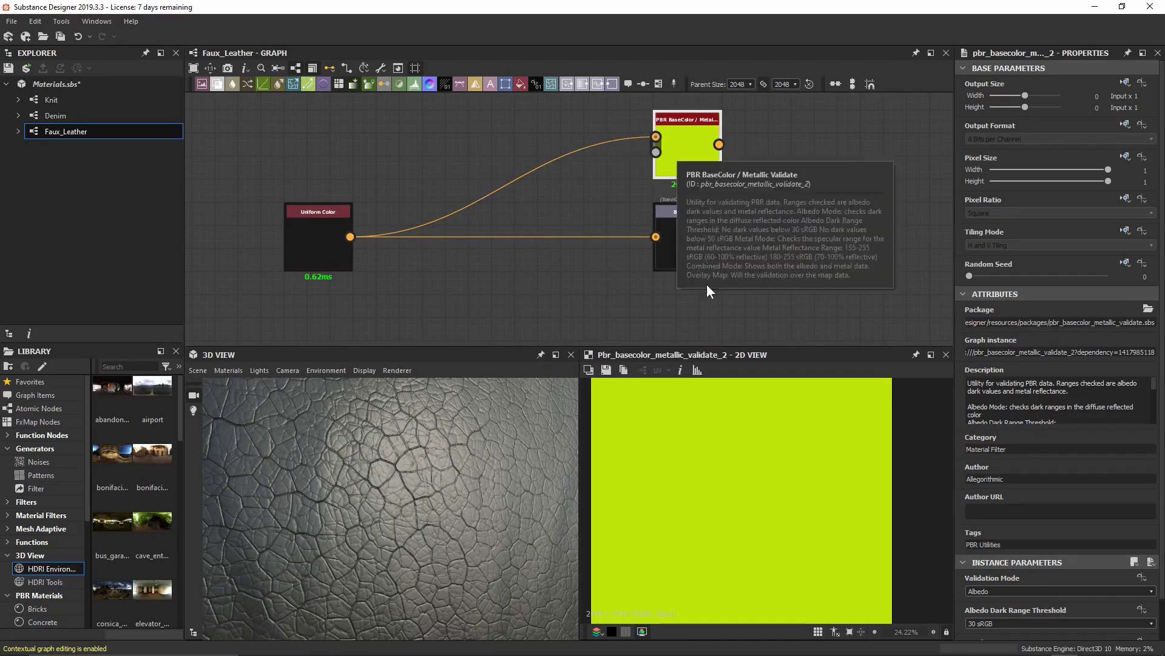
scroll(751, 451, down, 1)
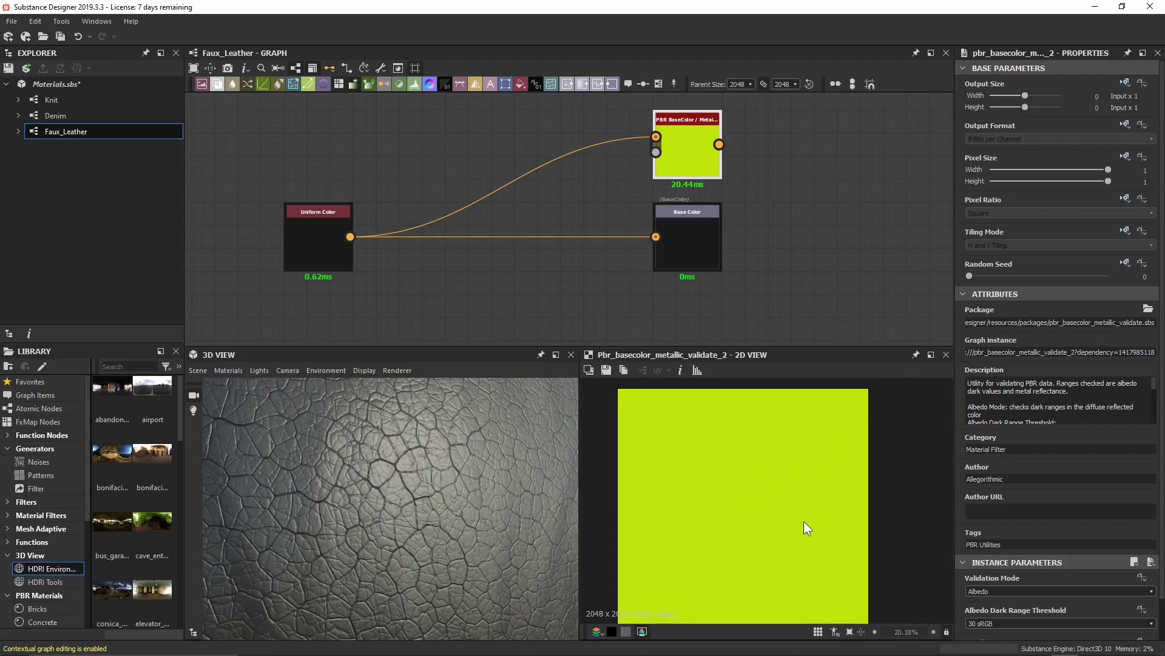
middle_drag(809, 492, 817, 482)
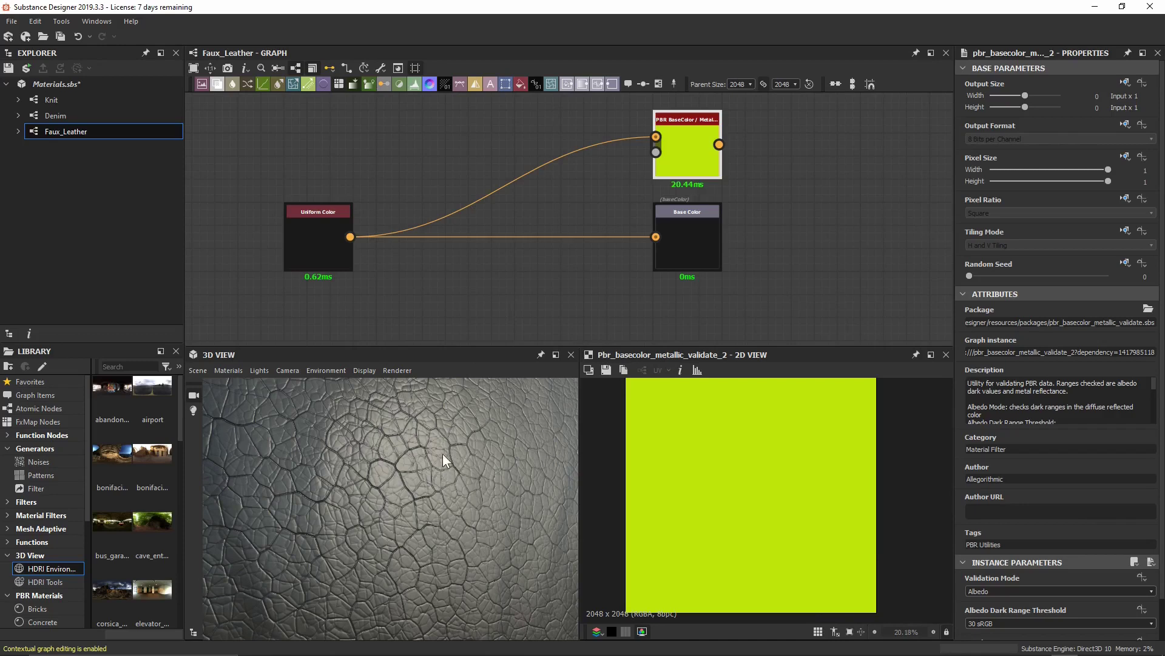
- Test a darker Uniform Color against the validator, and settle its output colour value (V) at 0.12
drag(443, 454, 450, 579)
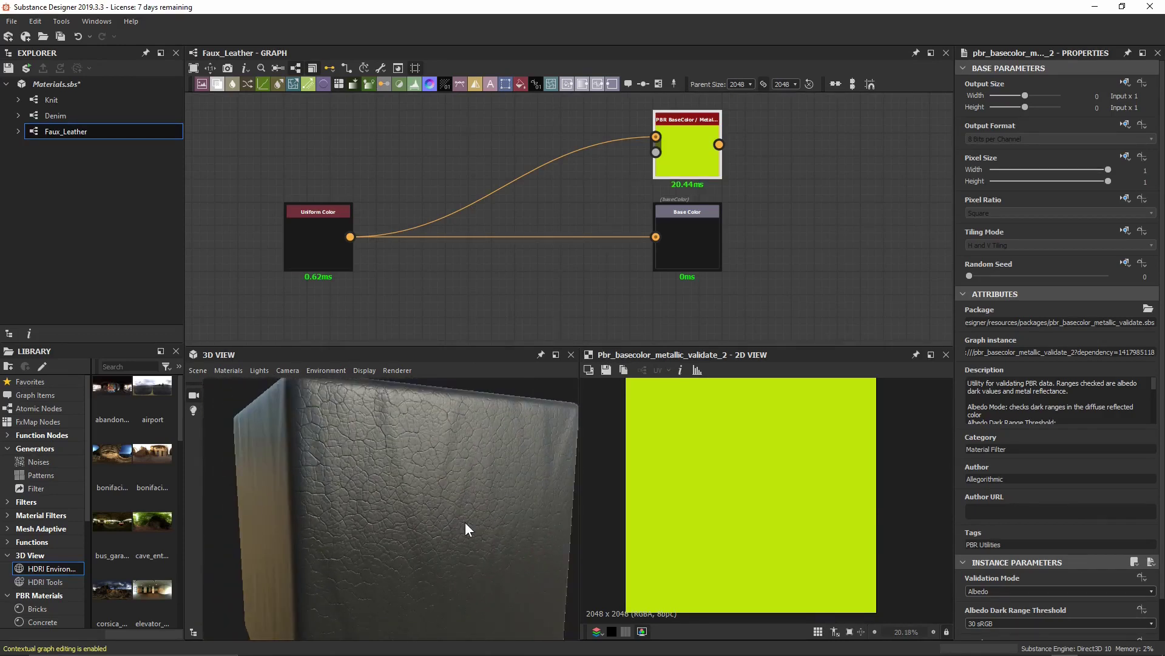
click(320, 242)
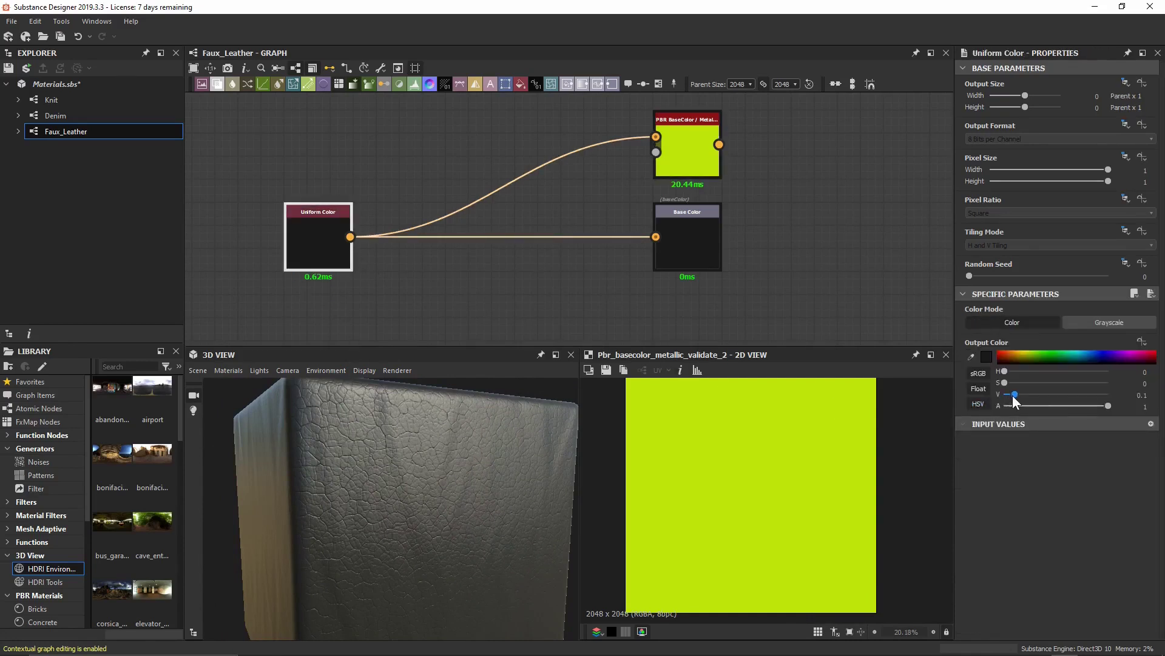
drag(1014, 395, 1008, 395)
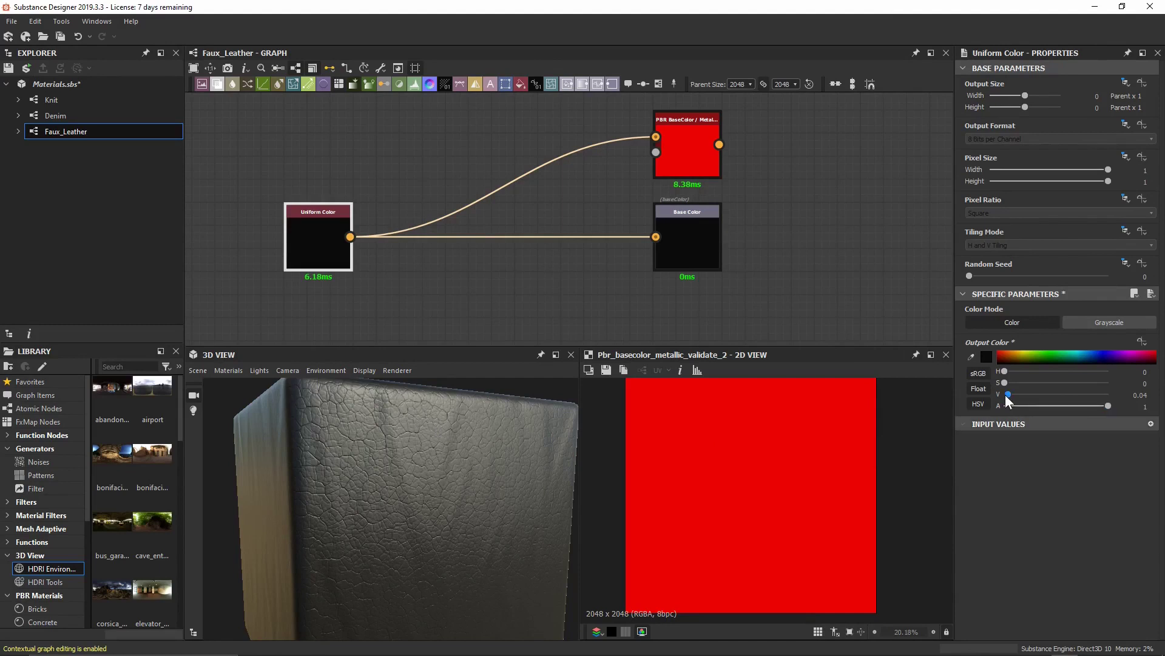
drag(1007, 395, 1017, 392)
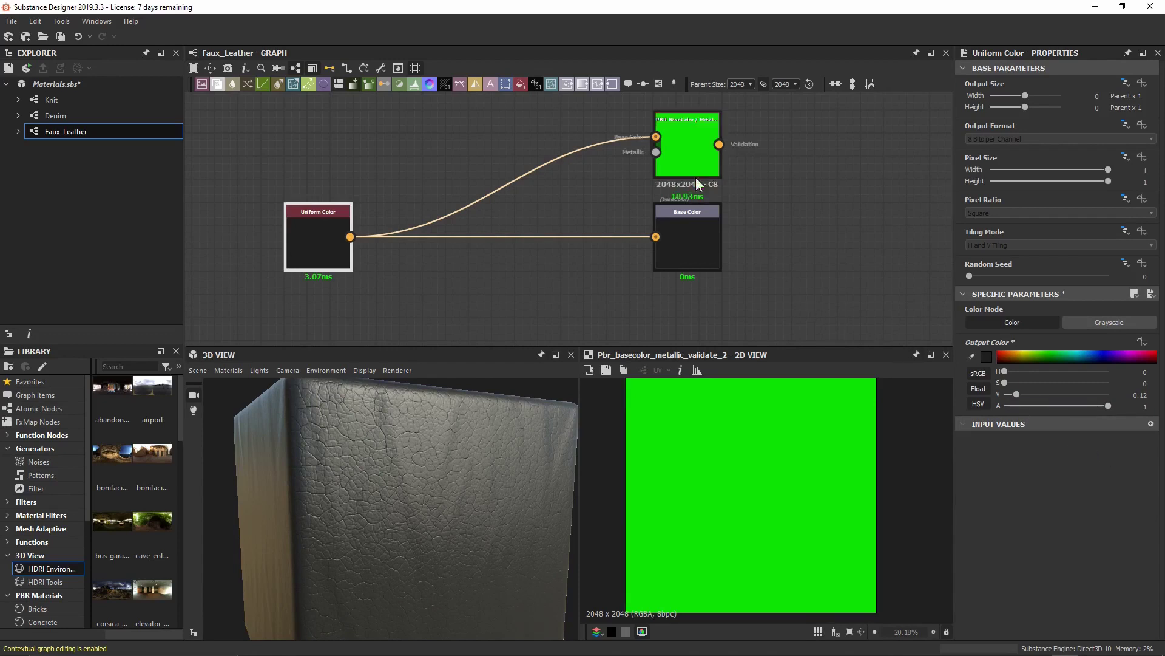
- Duplicate the Uniform Color node, place the copy above the original and set its colour to pure red with S and V at 1
middle_drag(590, 231, 663, 243)
scroll(664, 243, up, 2)
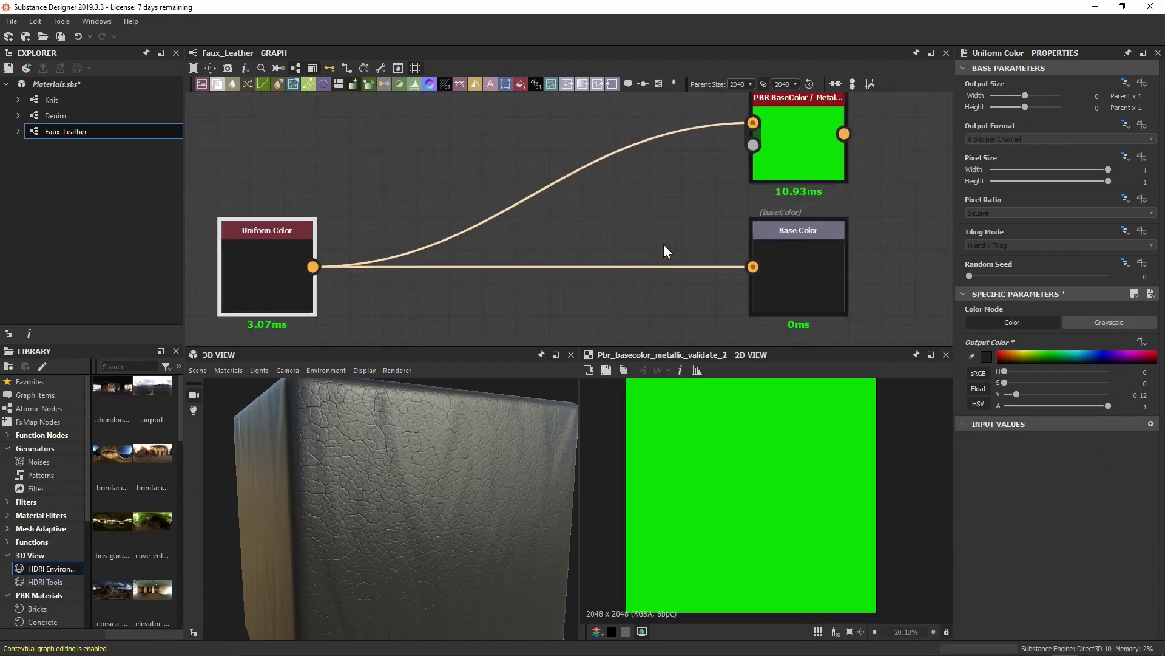
double_click(273, 278)
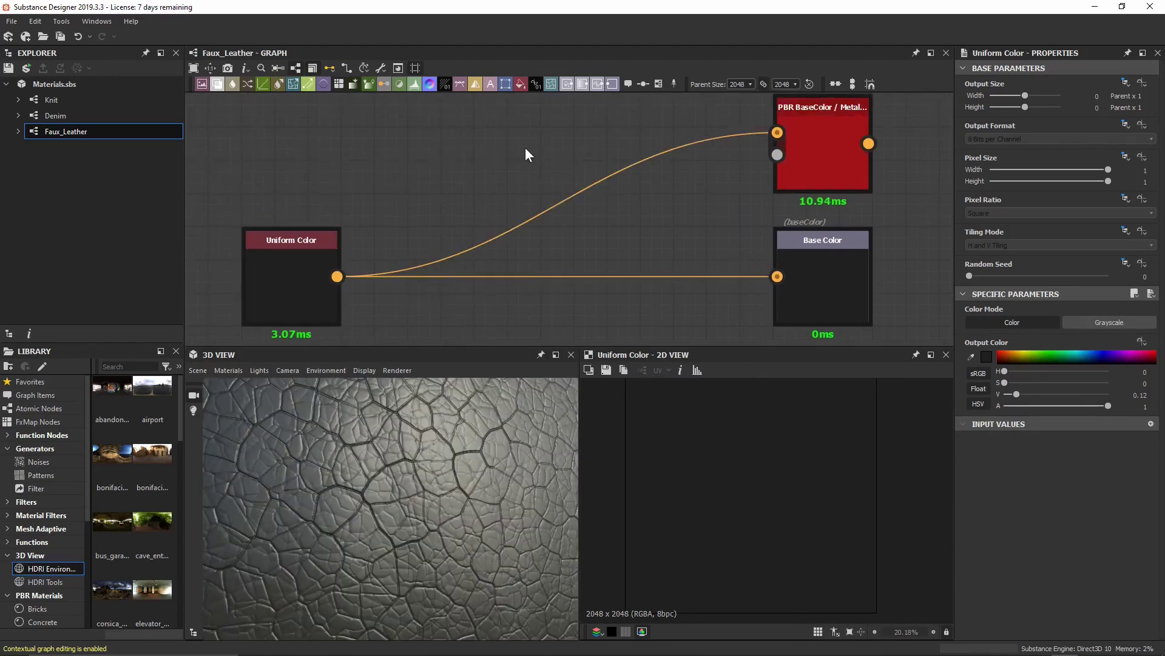
click(315, 267)
key(ctrl+d)
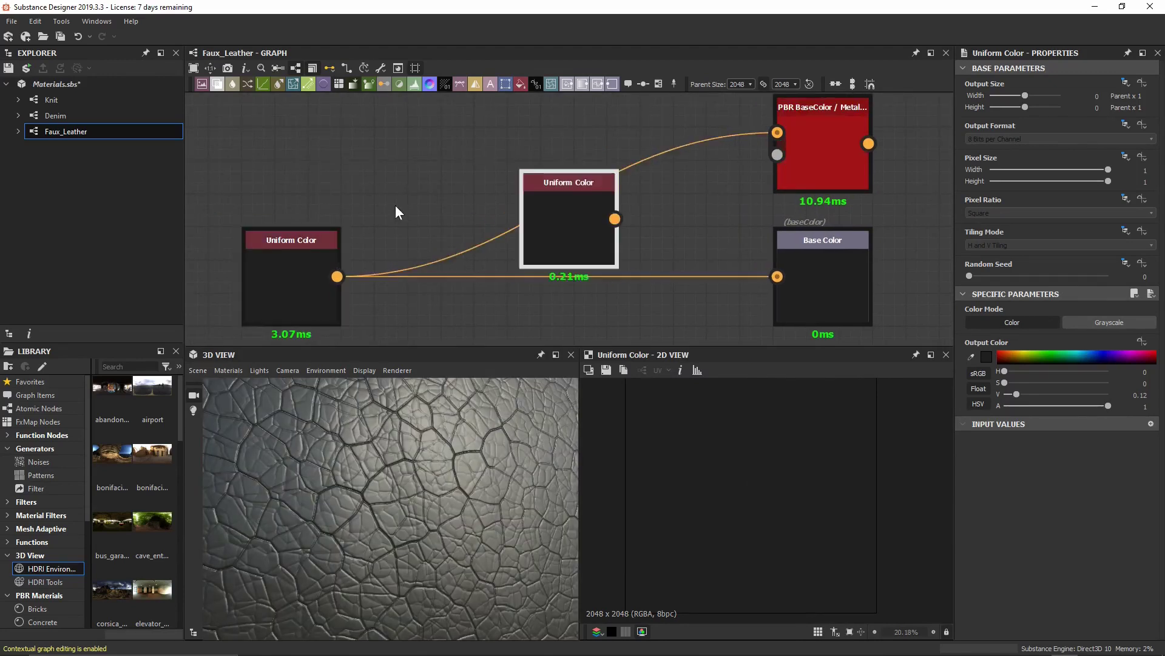
drag(577, 245, 297, 168)
middle_drag(544, 154, 541, 164)
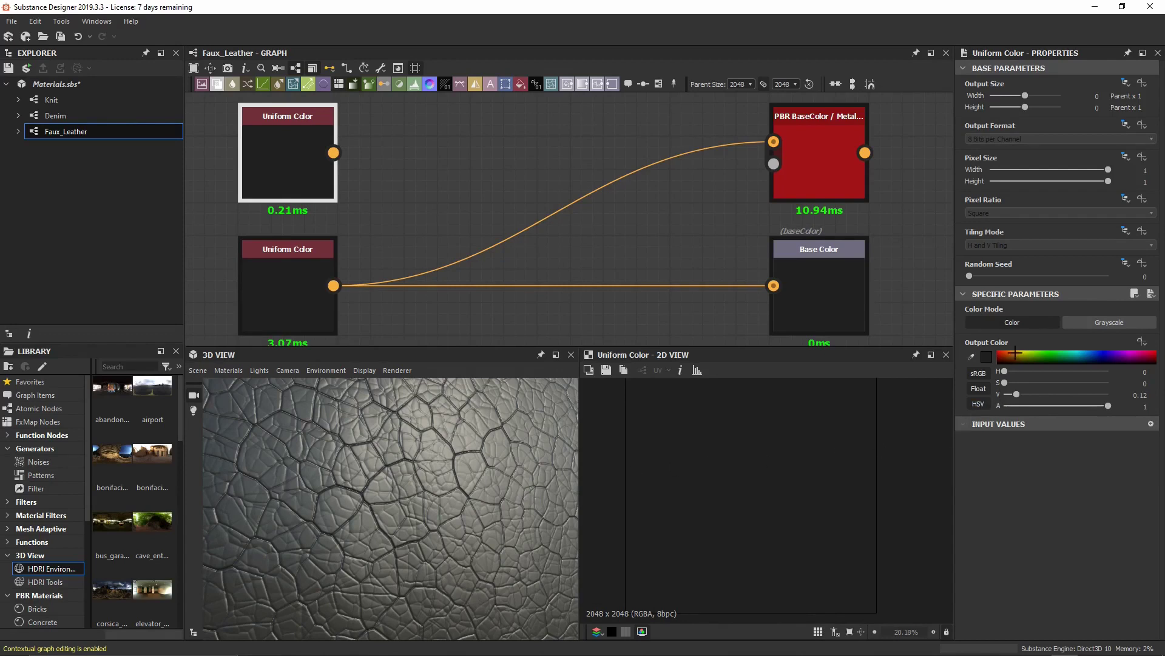
drag(1016, 353, 923, 291)
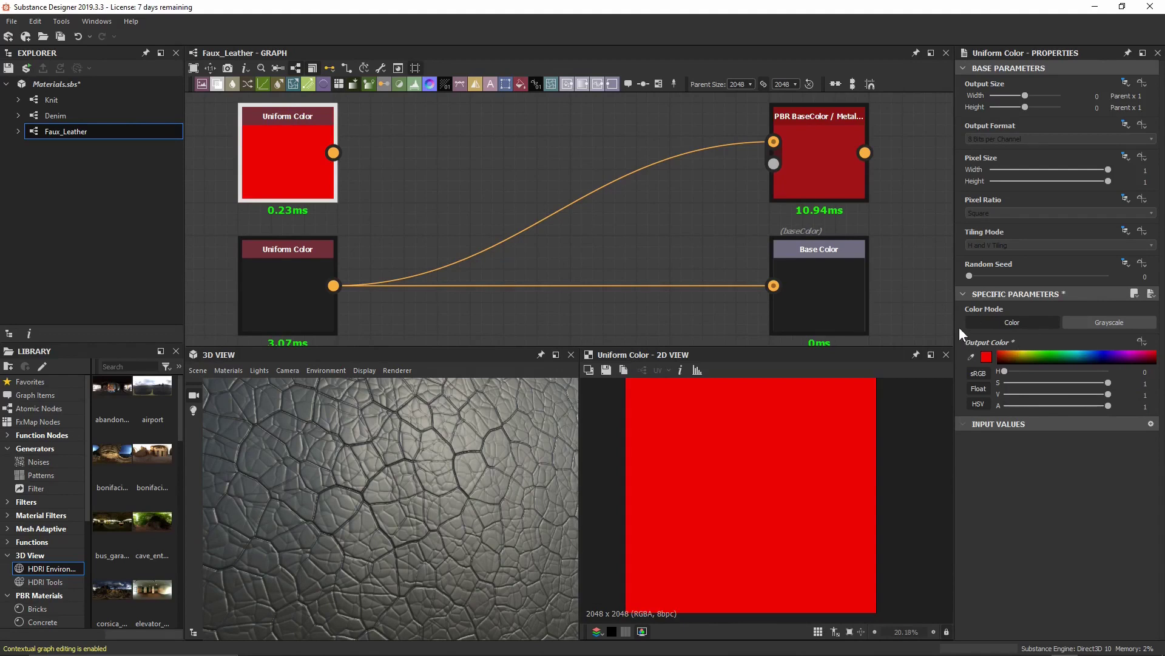
- Insert a Blend node after the dark Uniform Color and connect the red Uniform Color to its foreground input
click(265, 303)
key(space)
text(ble)
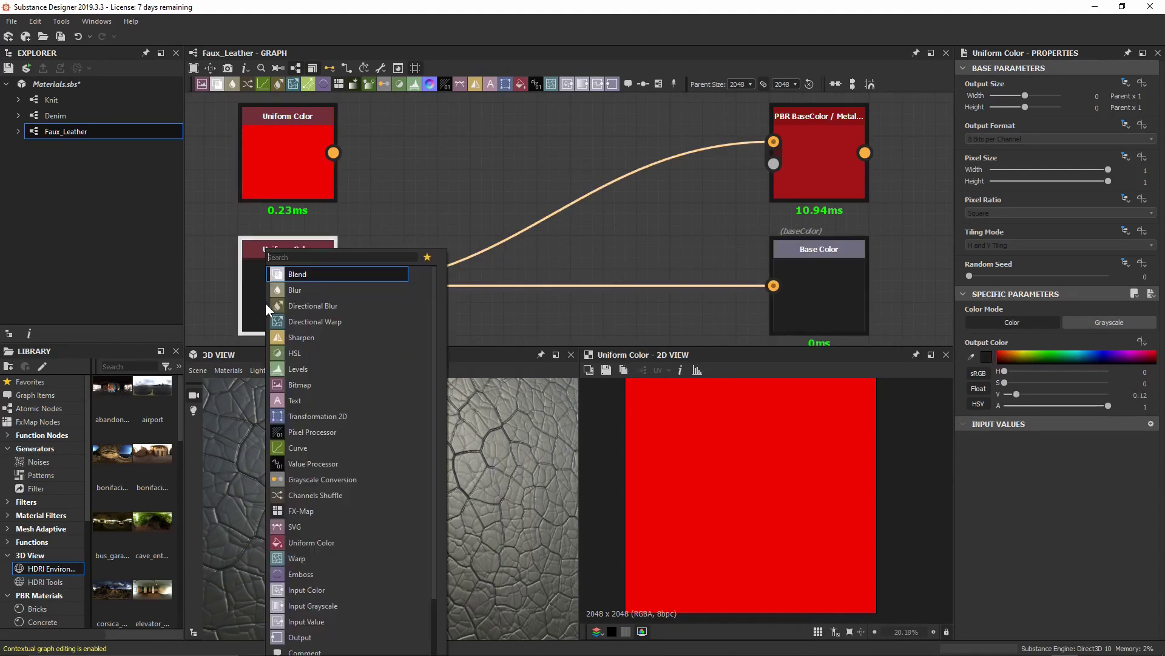
key(Return)
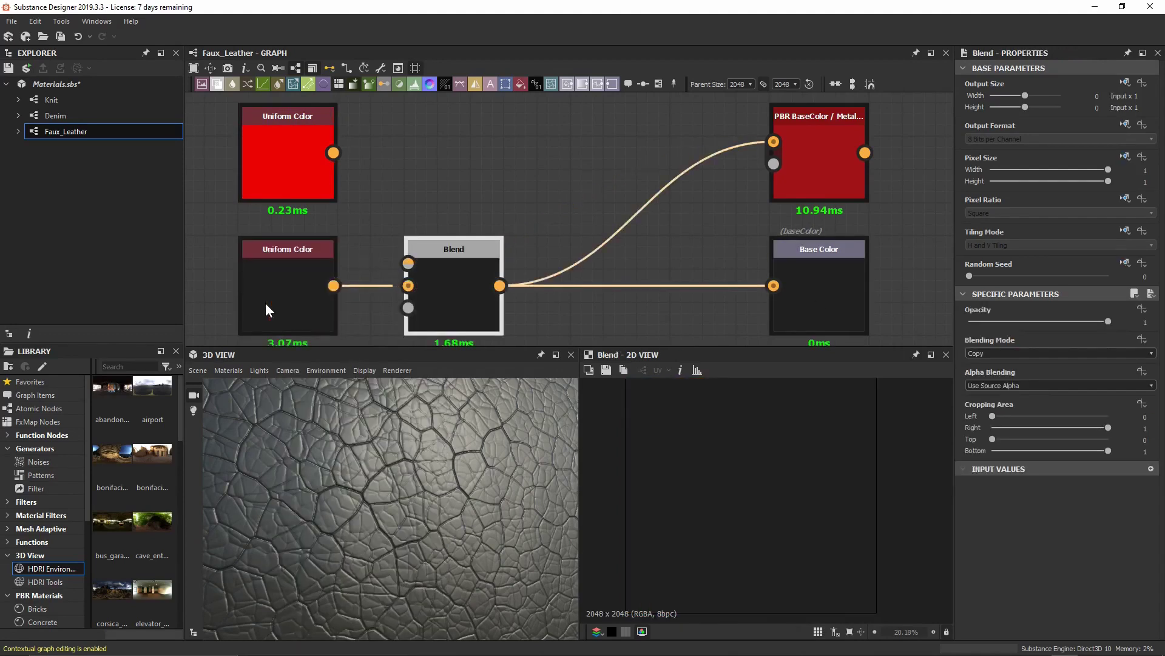
drag(333, 152, 408, 263)
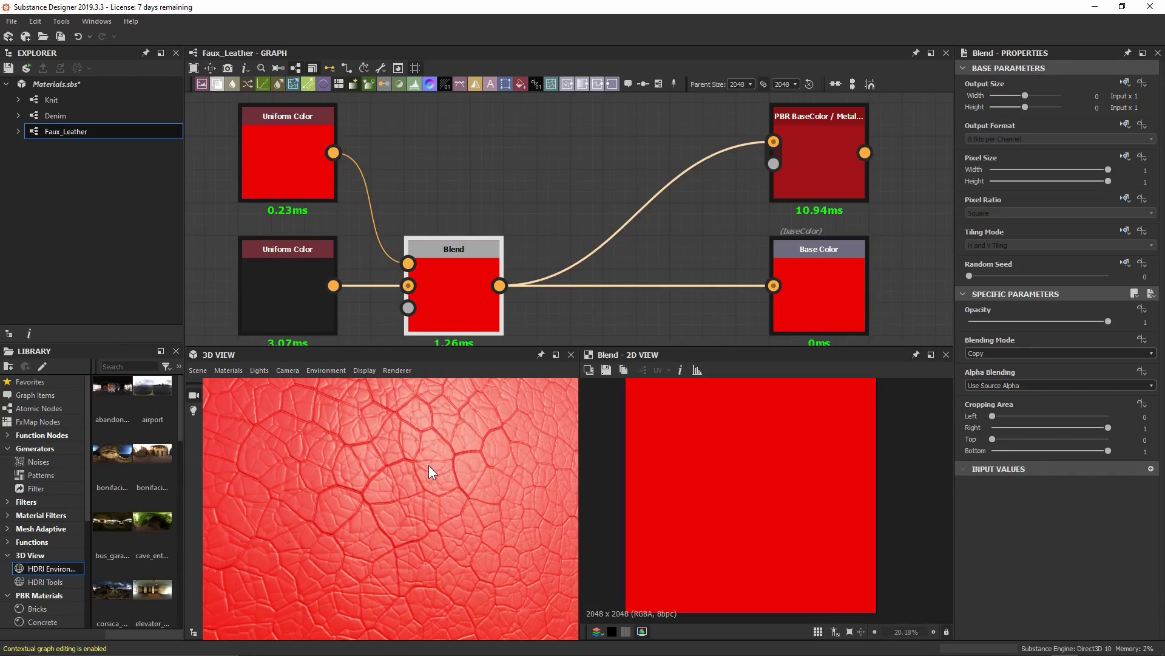
- Compare the crease detail of the Normal node with the Height Normal Blender's output at close range
scroll(449, 310, down, 5)
middle_drag(449, 309, 470, 184)
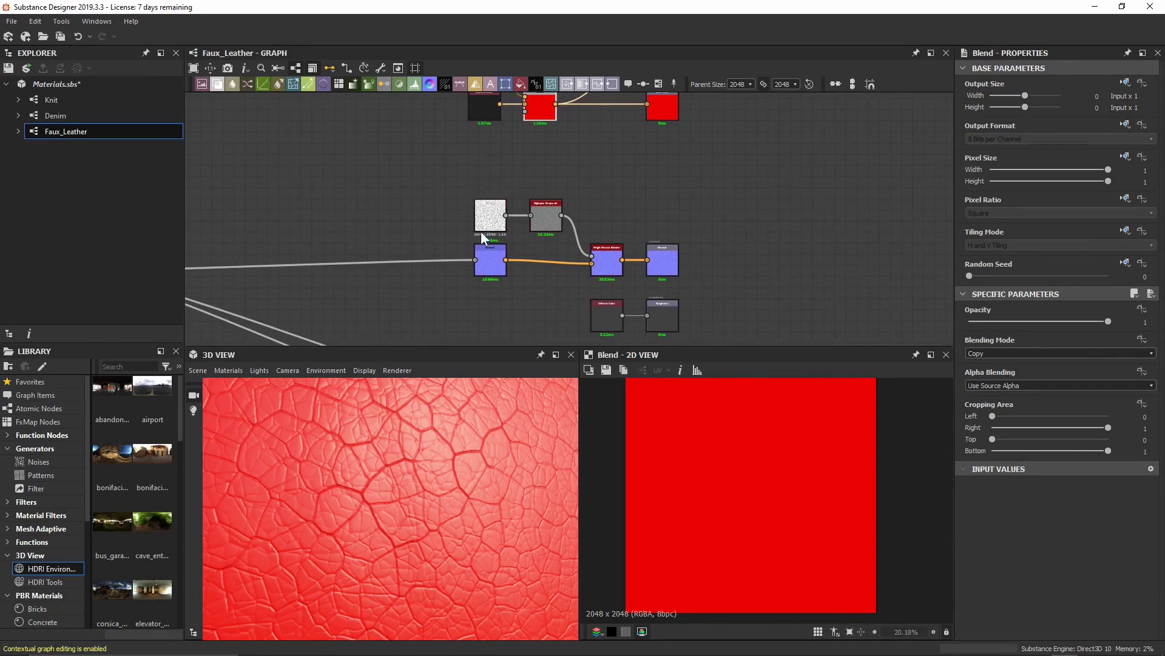
double_click(489, 255)
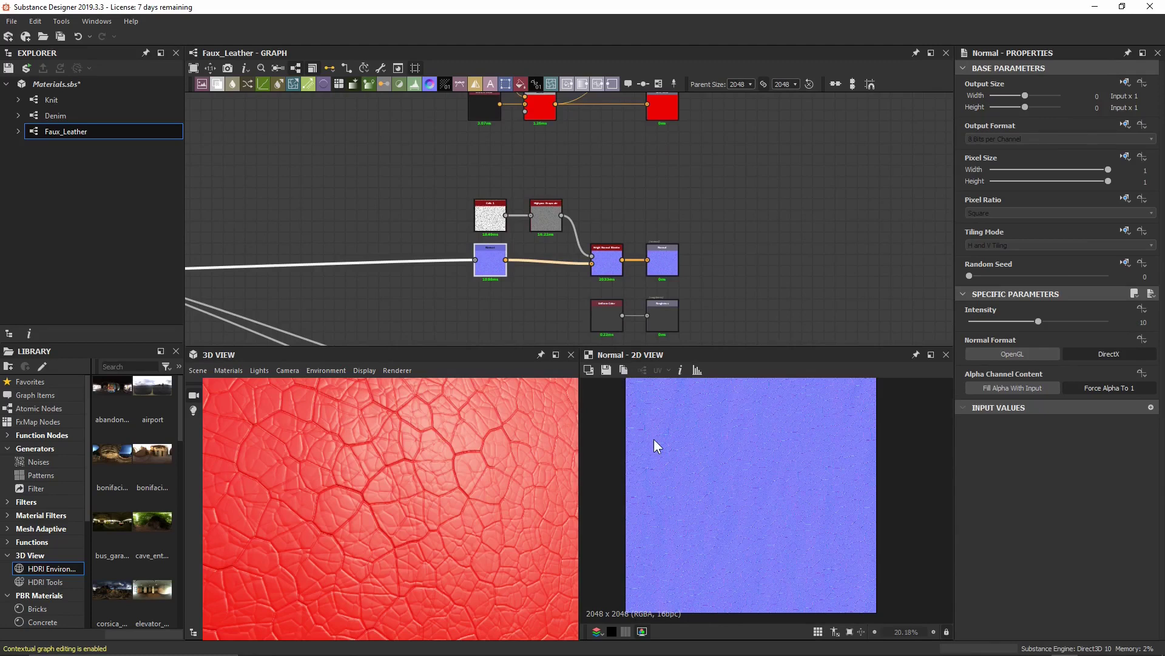
scroll(654, 439, up, 5)
scroll(752, 507, up, 3)
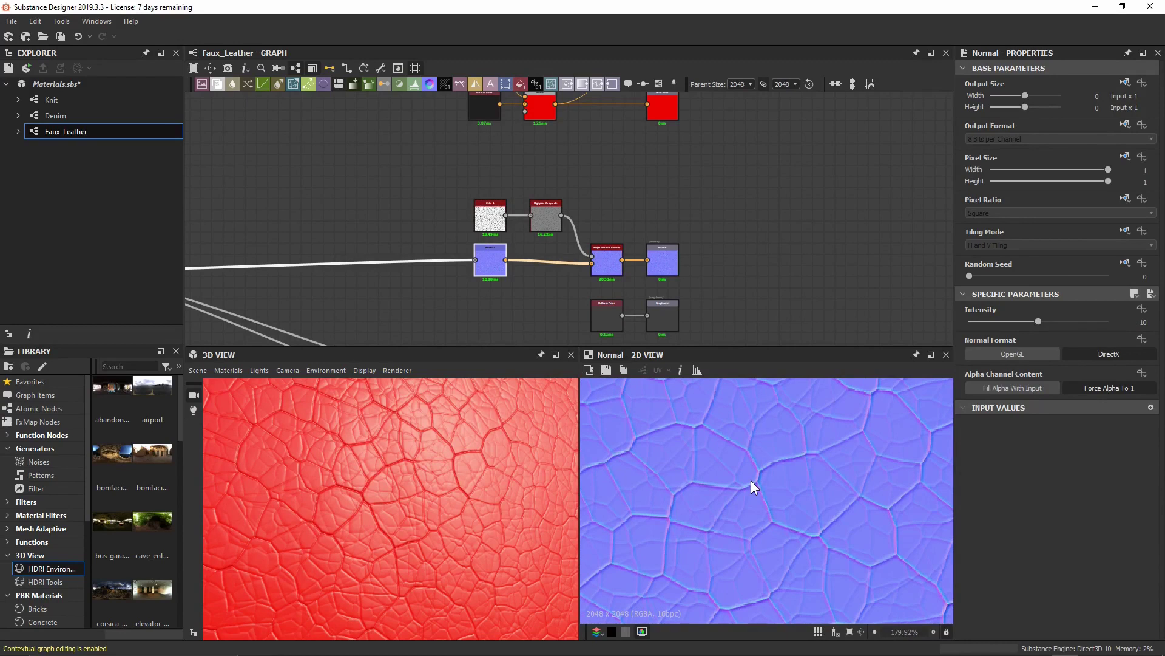
scroll(528, 273, up, 5)
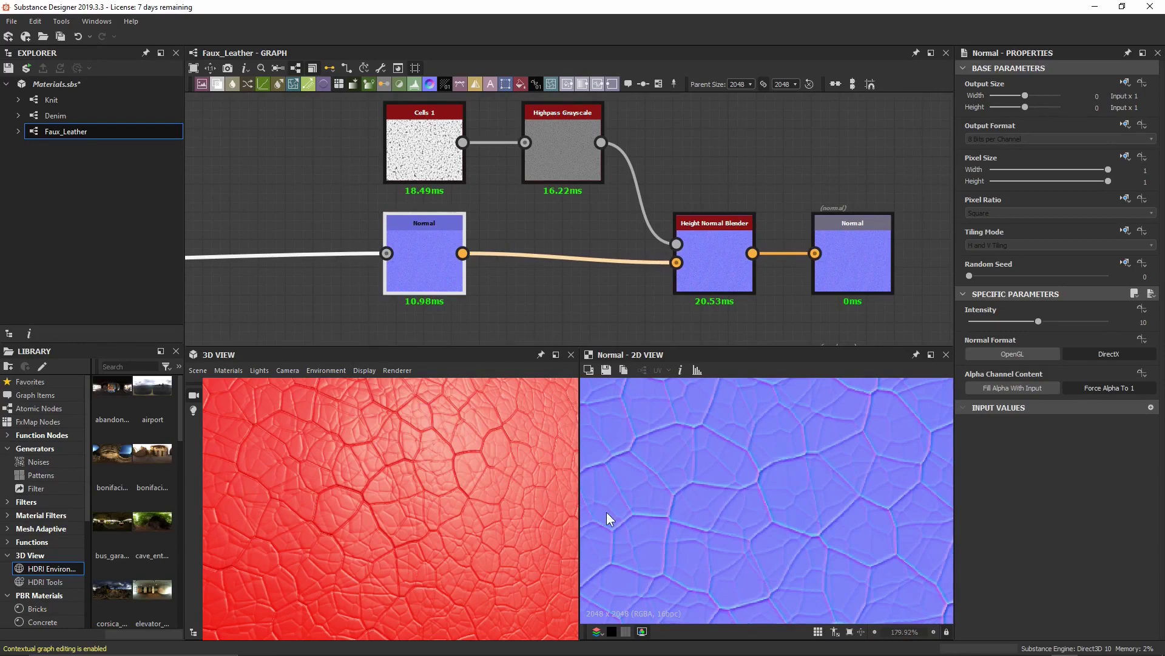
double_click(724, 250)
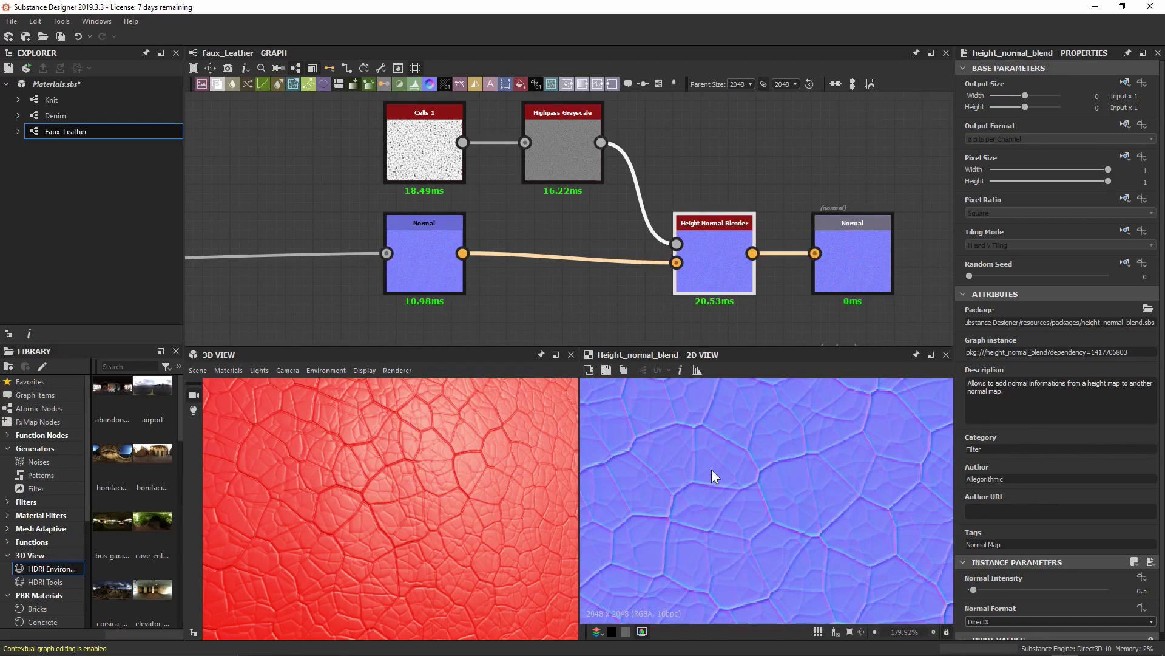
scroll(424, 498, up, 3)
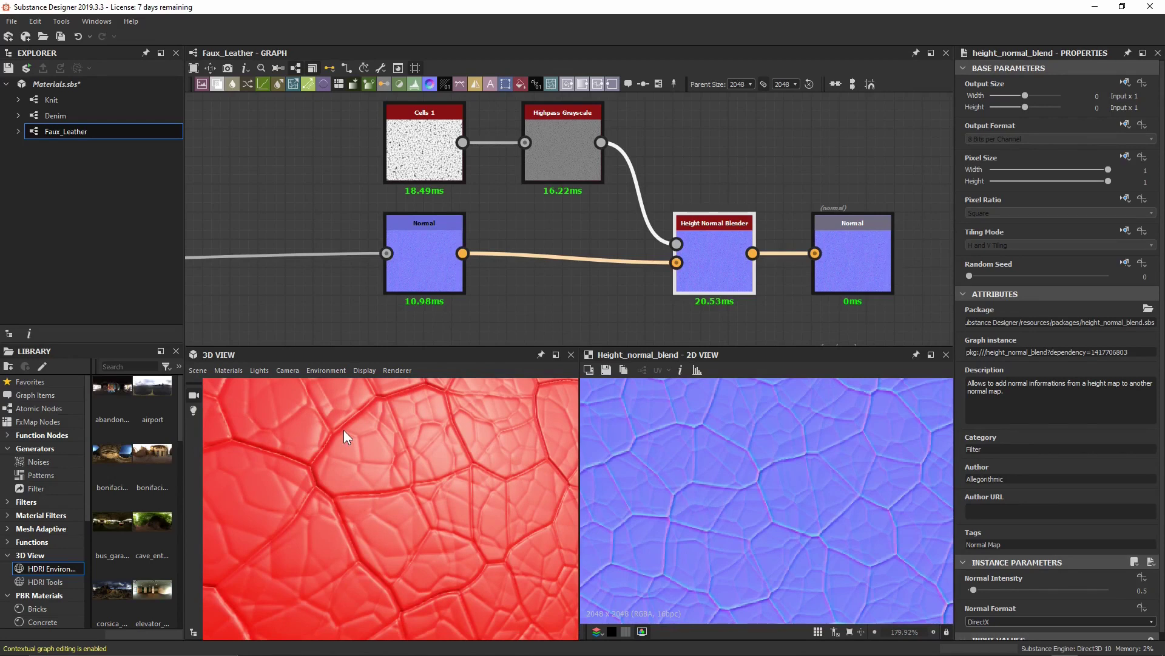
click(438, 258)
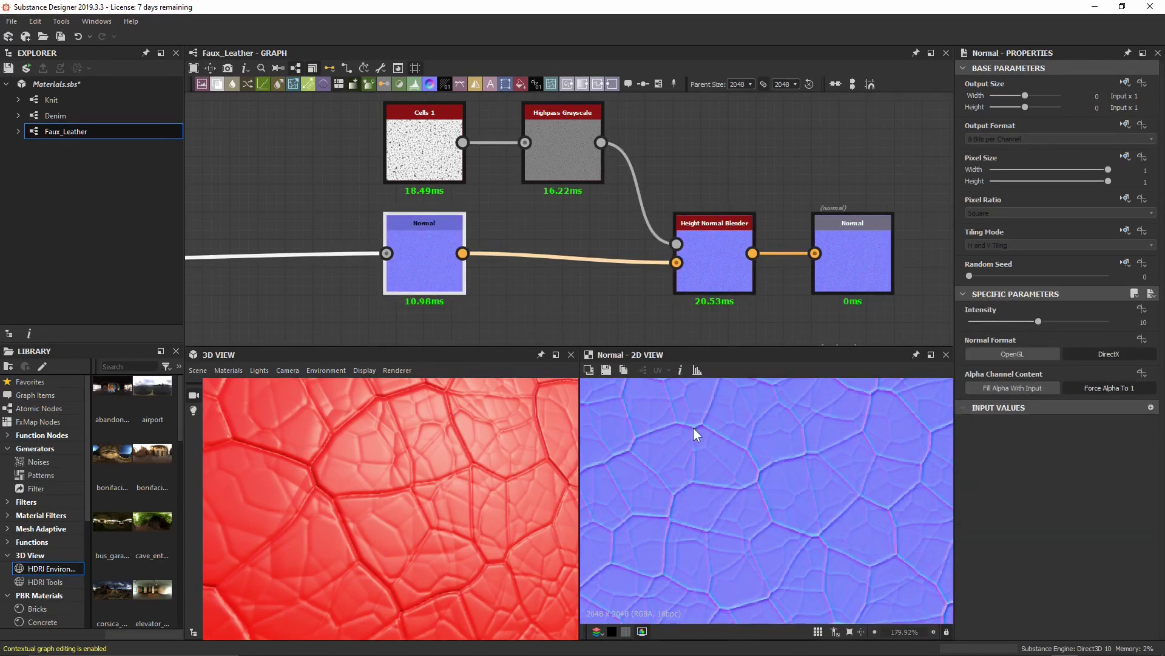
- Make room between the Normal node and the Cells 1 node, and add a Curvature Sobel node fed by the Normal node
scroll(547, 182, down, 4)
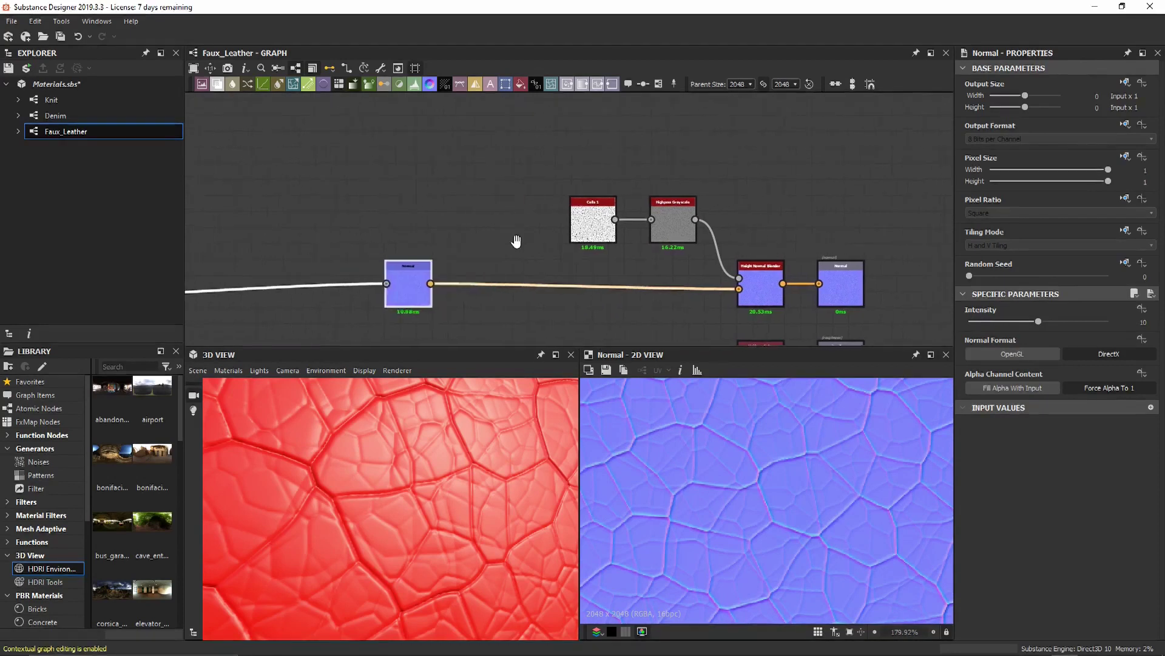
scroll(592, 246, up, 3)
drag(433, 280, 475, 160)
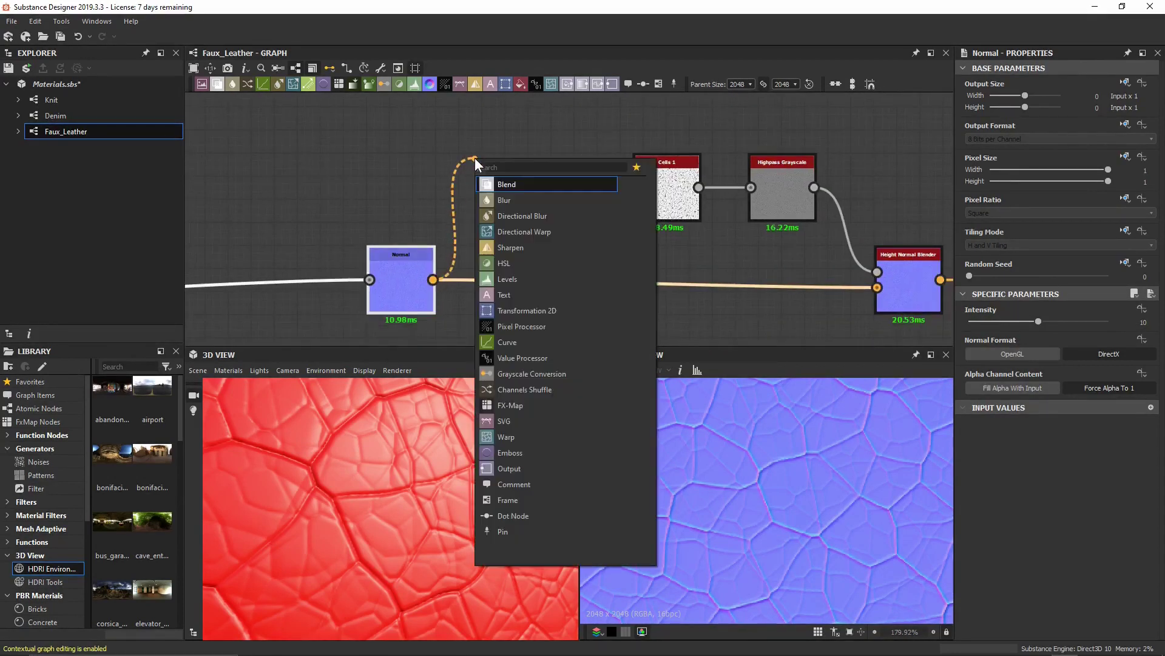
text(curva)
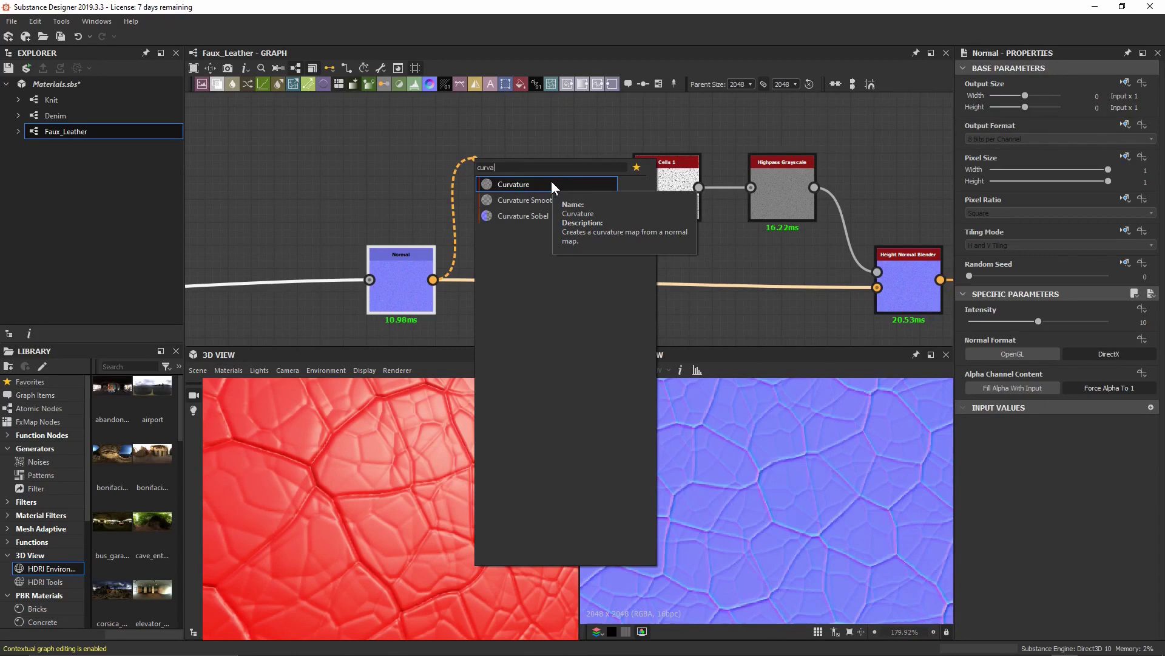
click(556, 213)
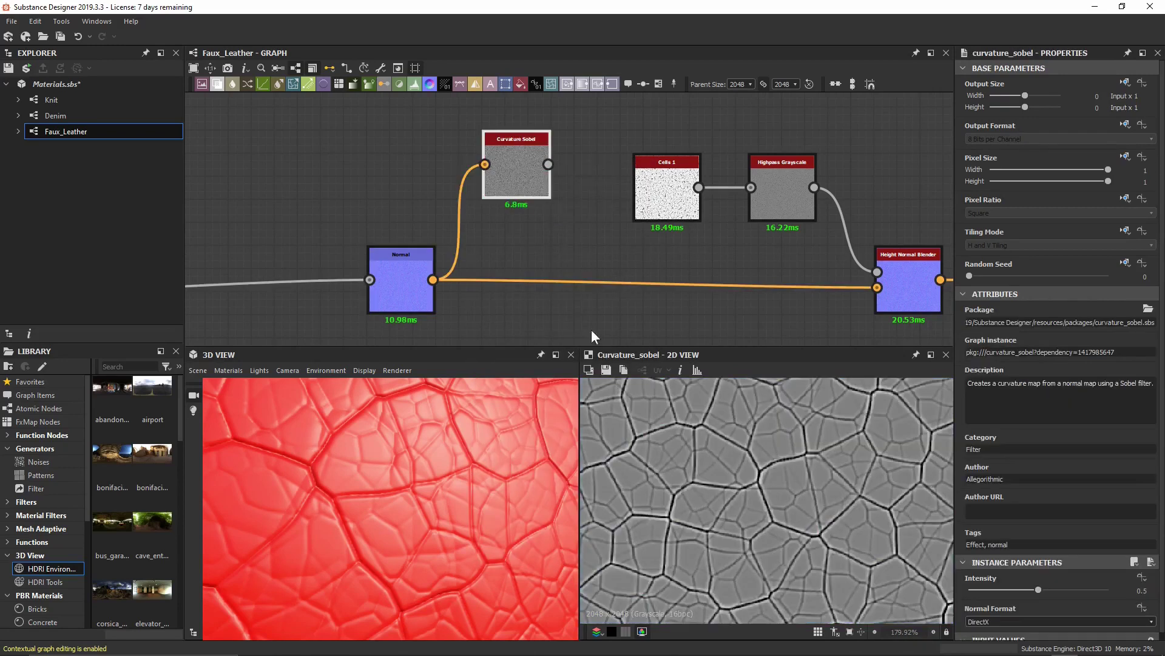
- Move the Curvature Sobel node up beside the base colour nodes, just below the dark Uniform Color node
scroll(752, 471, up, 5)
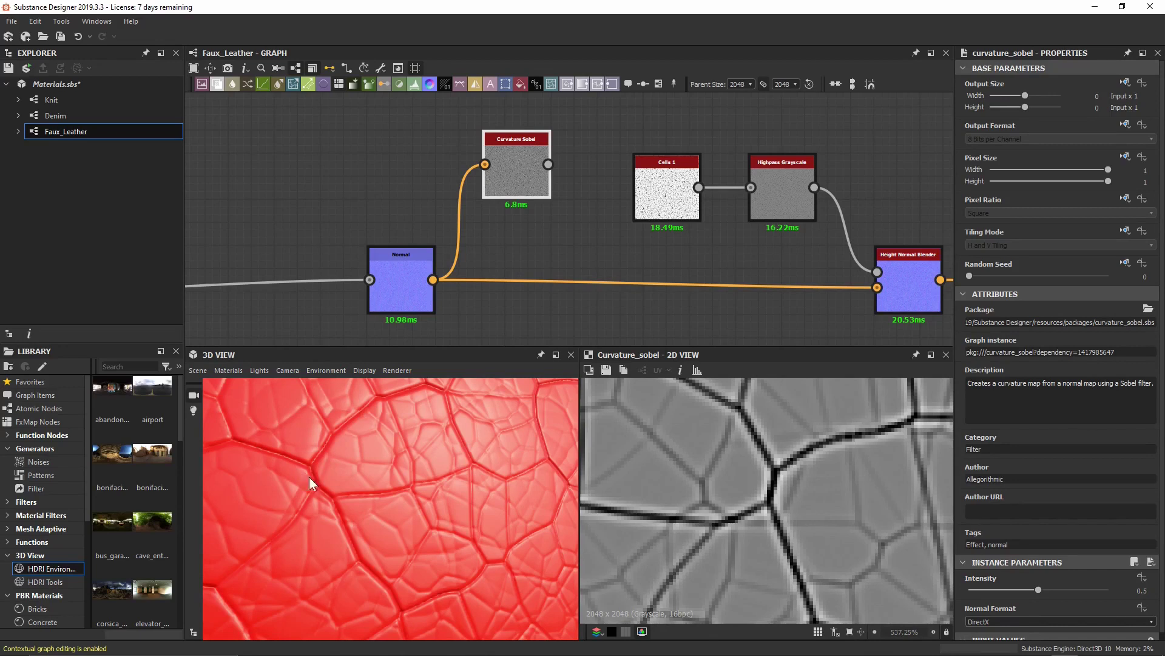
scroll(577, 139, down, 2)
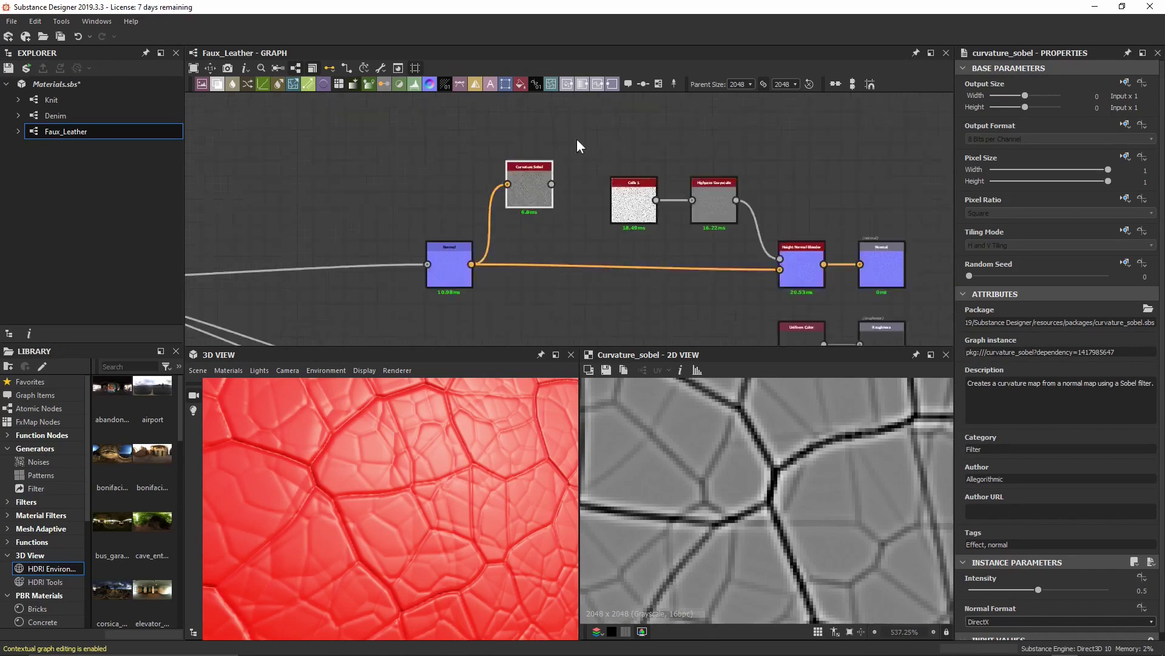
middle_drag(577, 138, 522, 270)
drag(522, 270, 512, 206)
middle_drag(646, 185, 584, 267)
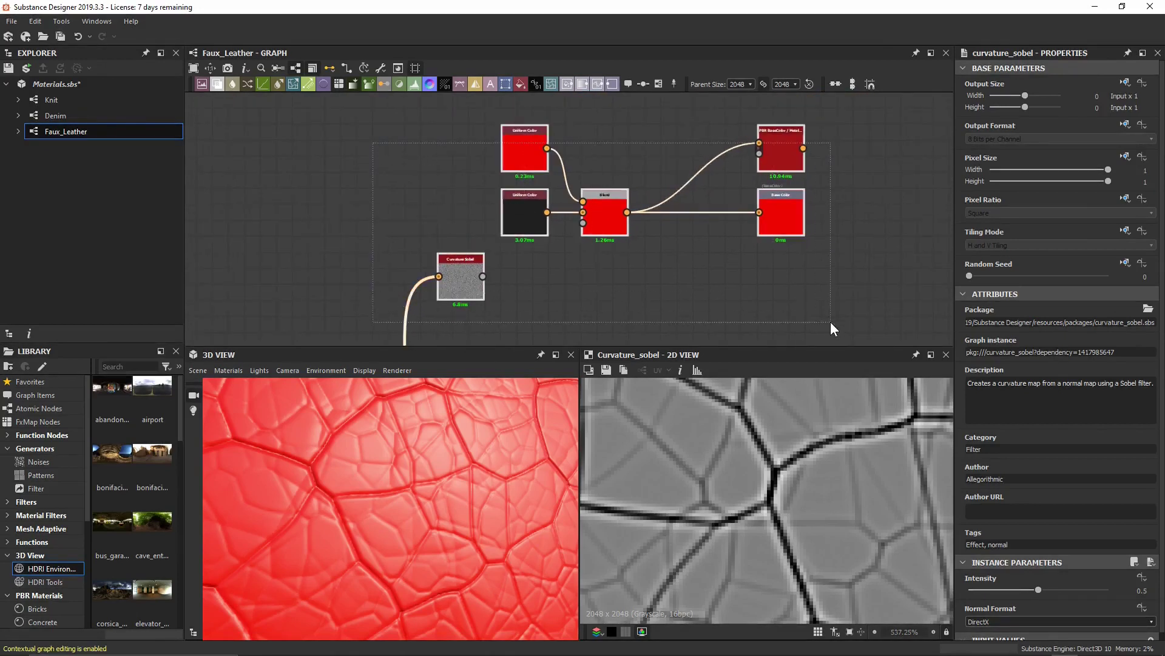
middle_drag(788, 212, 787, 156)
scroll(526, 284, up, 1)
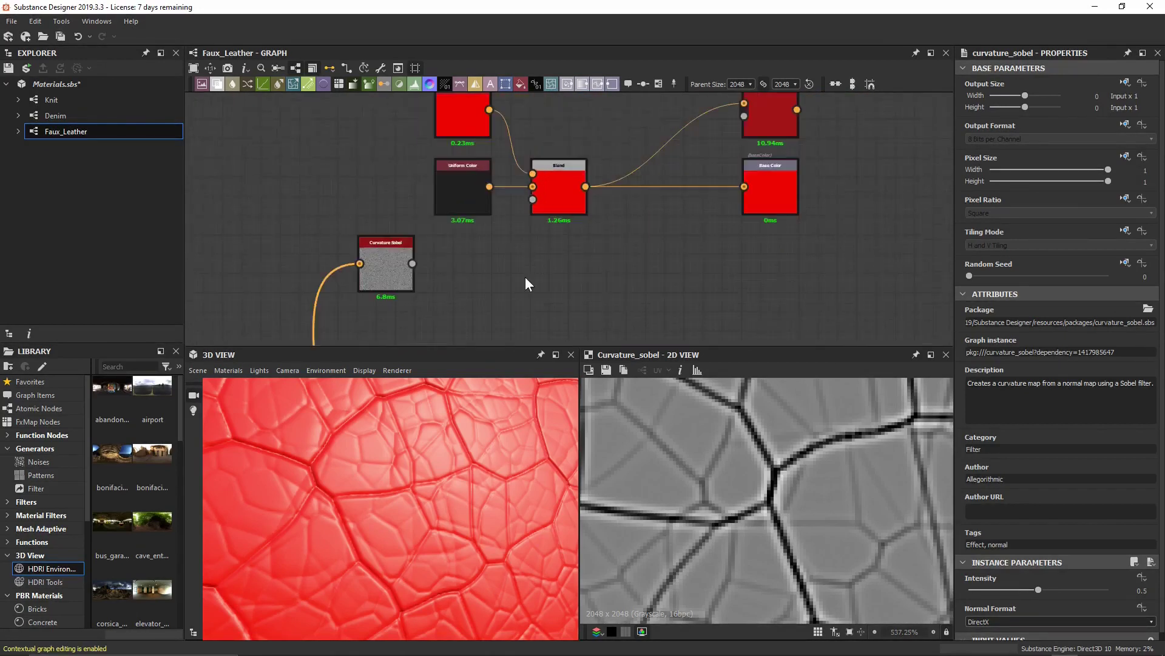
scroll(526, 277, up, 1)
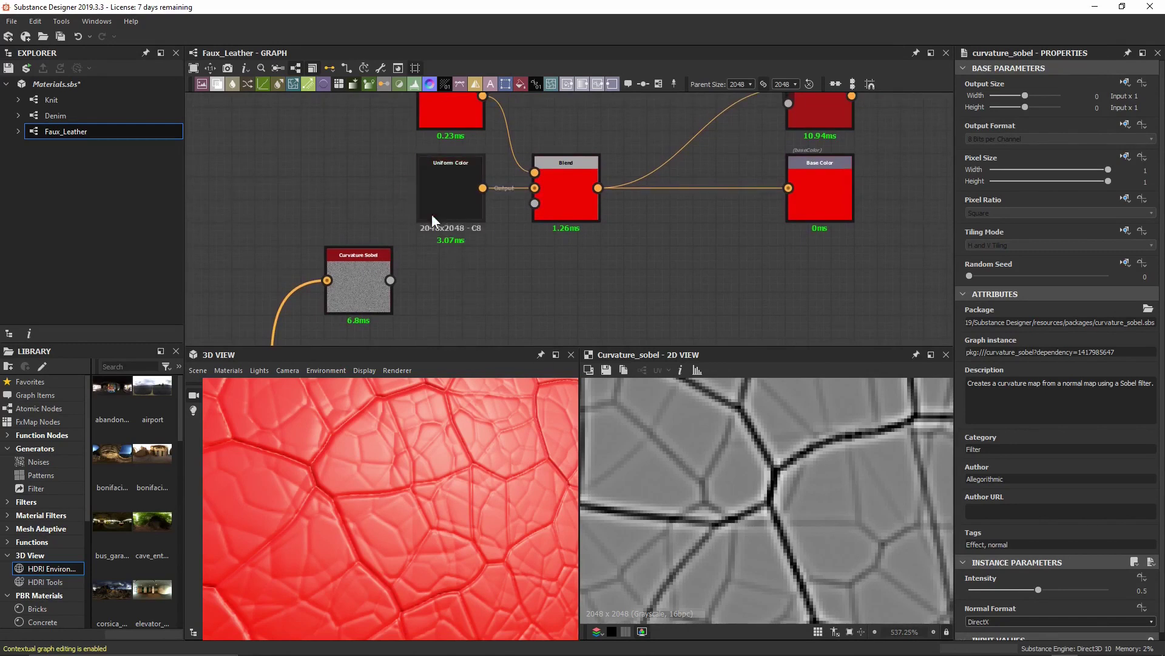
middle_drag(484, 226, 489, 264)
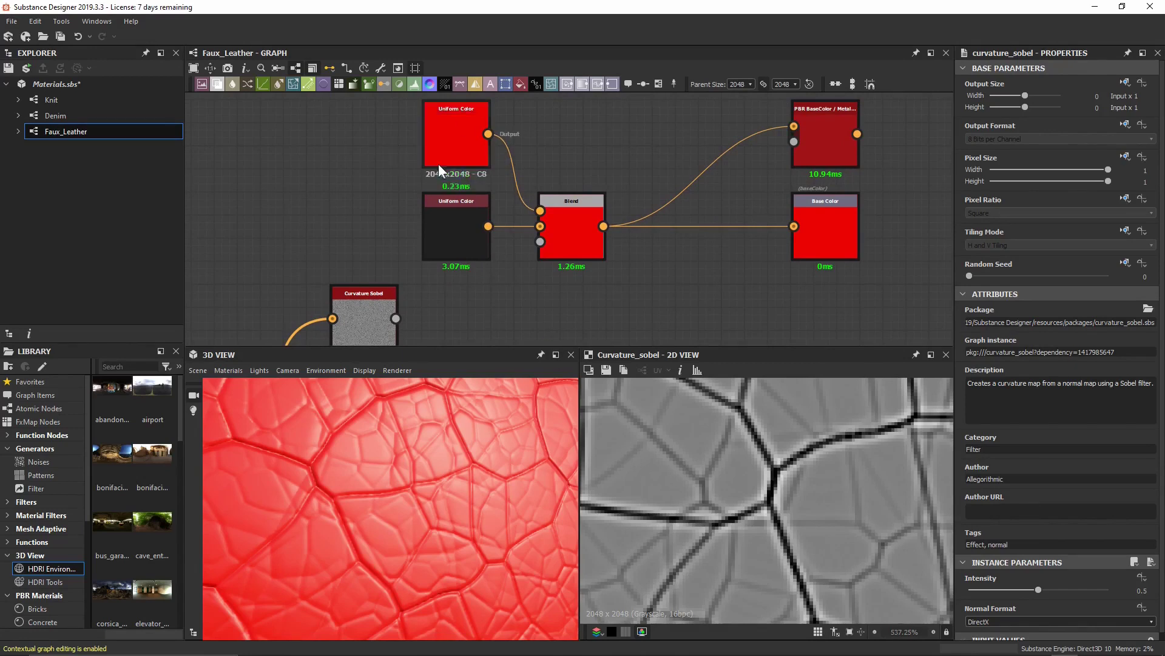
drag(359, 308, 406, 308)
middle_drag(474, 299, 476, 277)
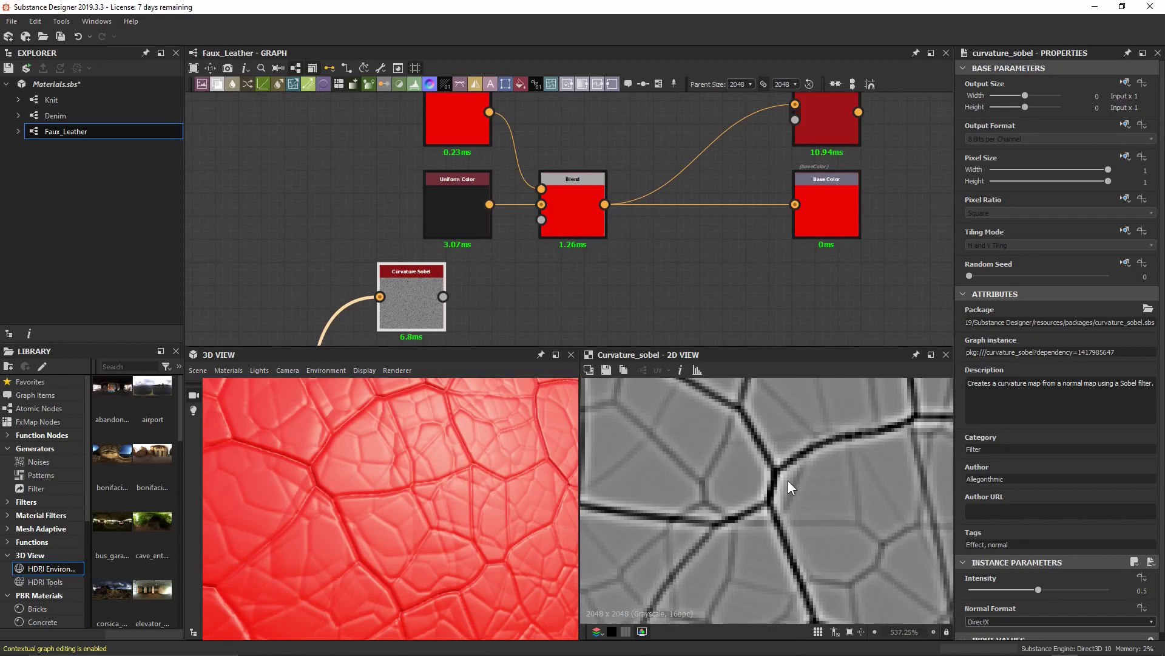
- Add a Leather Wear node below the Blend node, with its Curvature input fed by the Curvature Sobel output
middle_drag(478, 307, 460, 264)
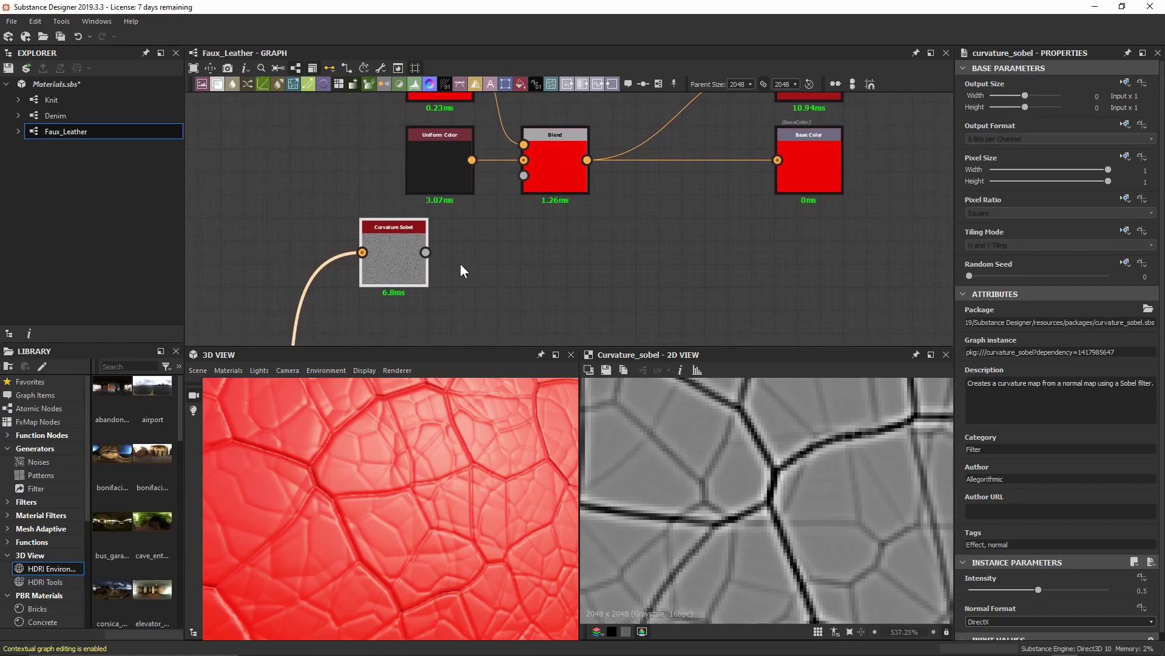
drag(426, 252, 497, 254)
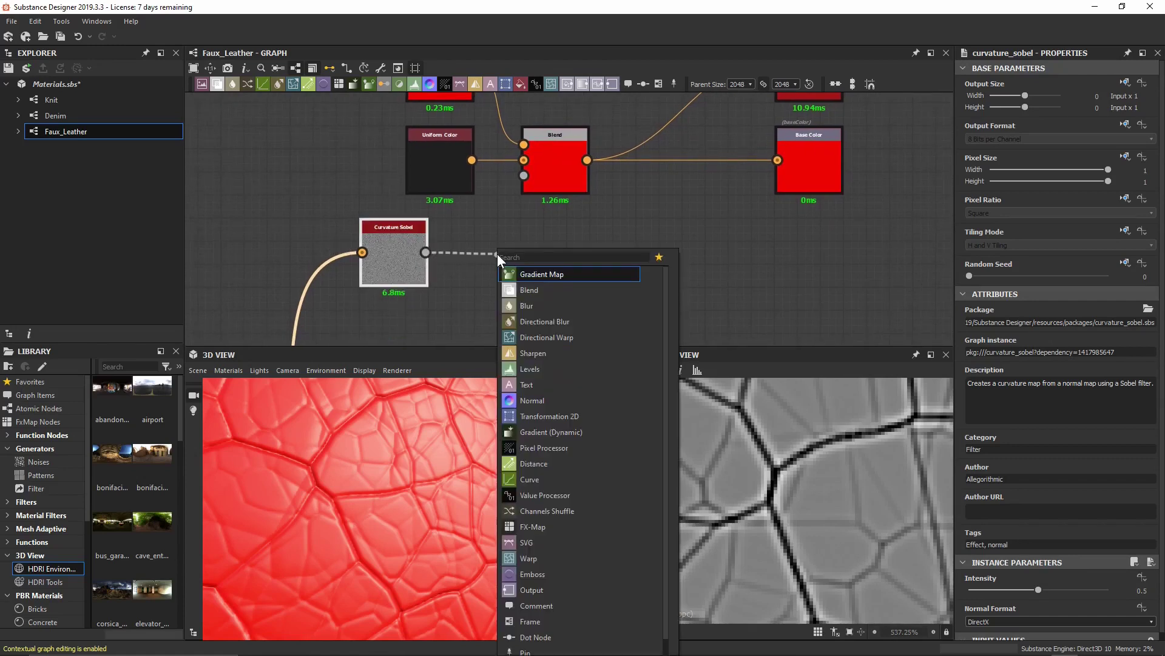
text(leather)
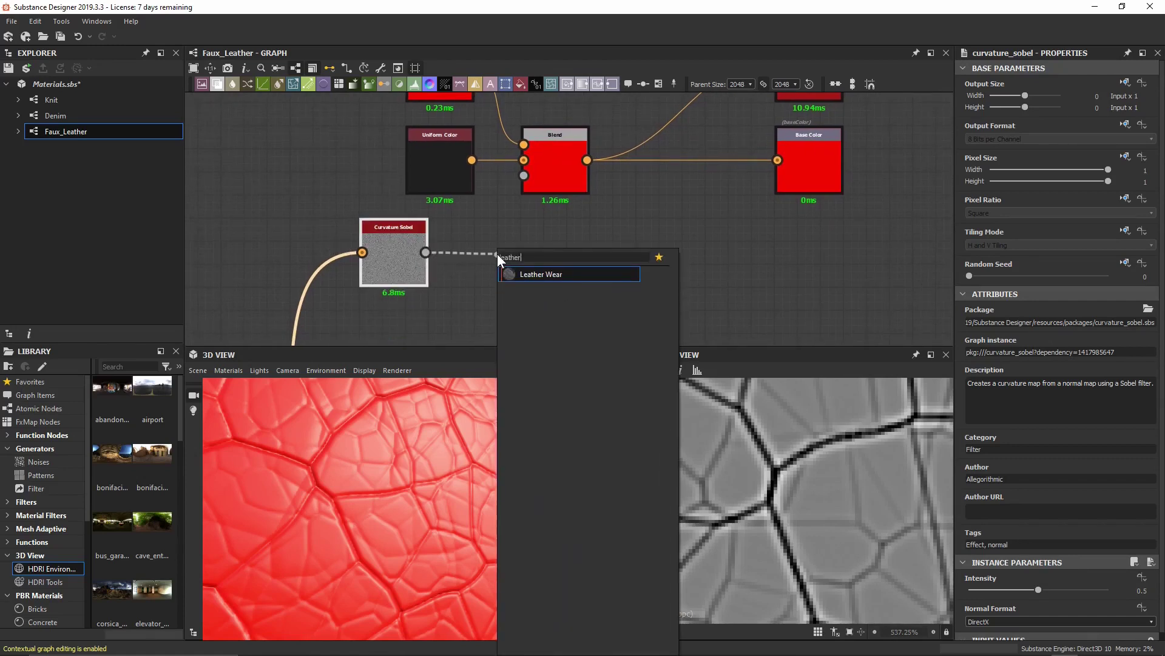
click(547, 274)
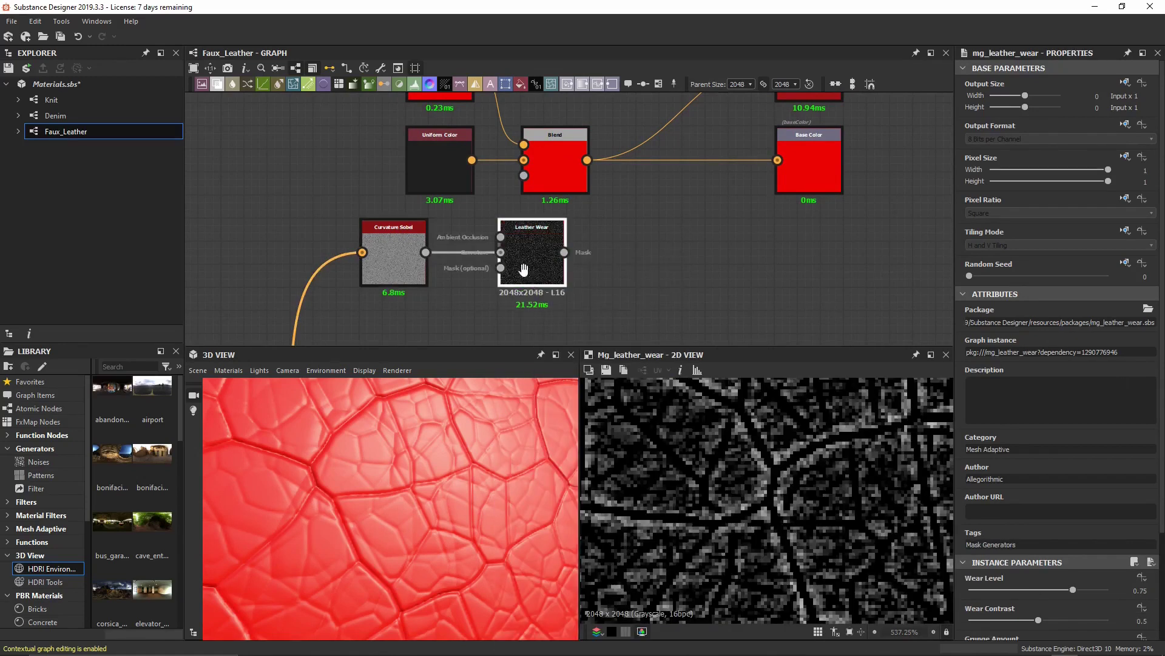
middle_drag(530, 274, 559, 270)
scroll(548, 263, up, 2)
drag(558, 257, 592, 257)
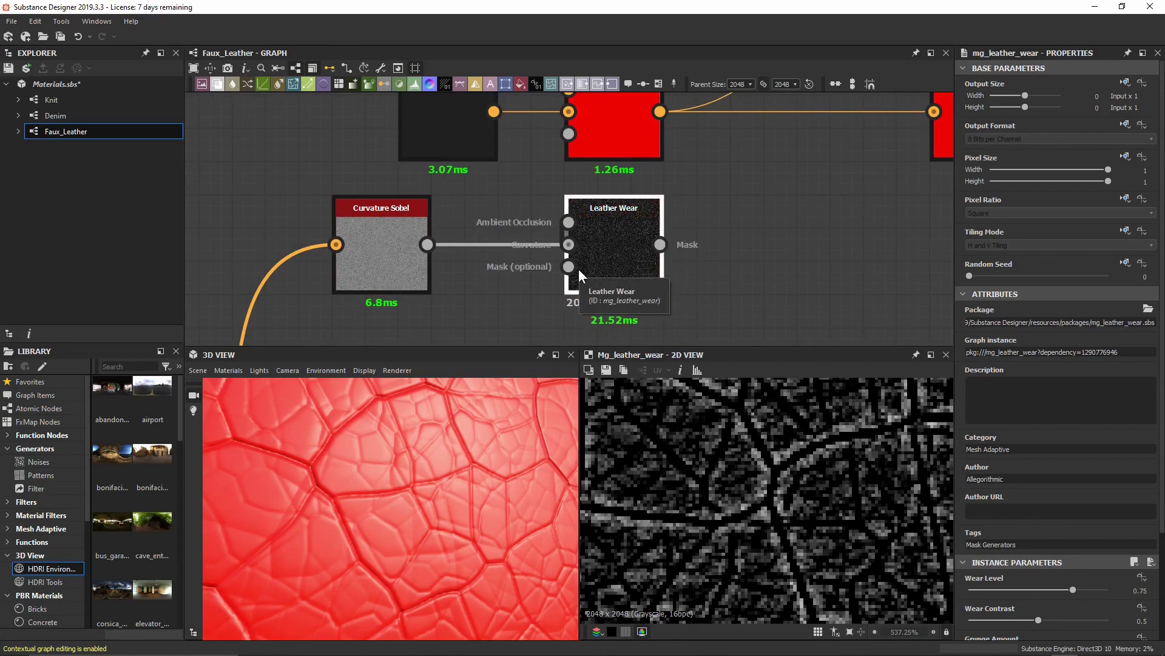
- Connect a grayscale map from the lower part of the graph to the Leather Wear node's Ambient Occlusion input
scroll(701, 476, down, 2)
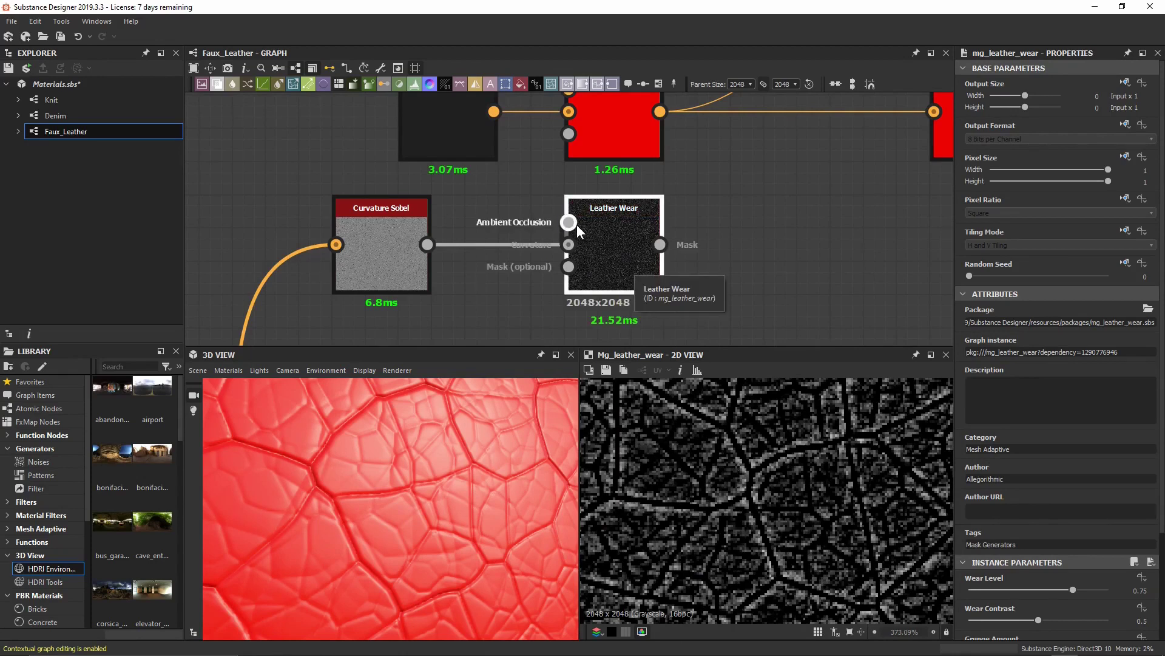
drag(570, 223, 507, 200)
scroll(485, 243, down, 3)
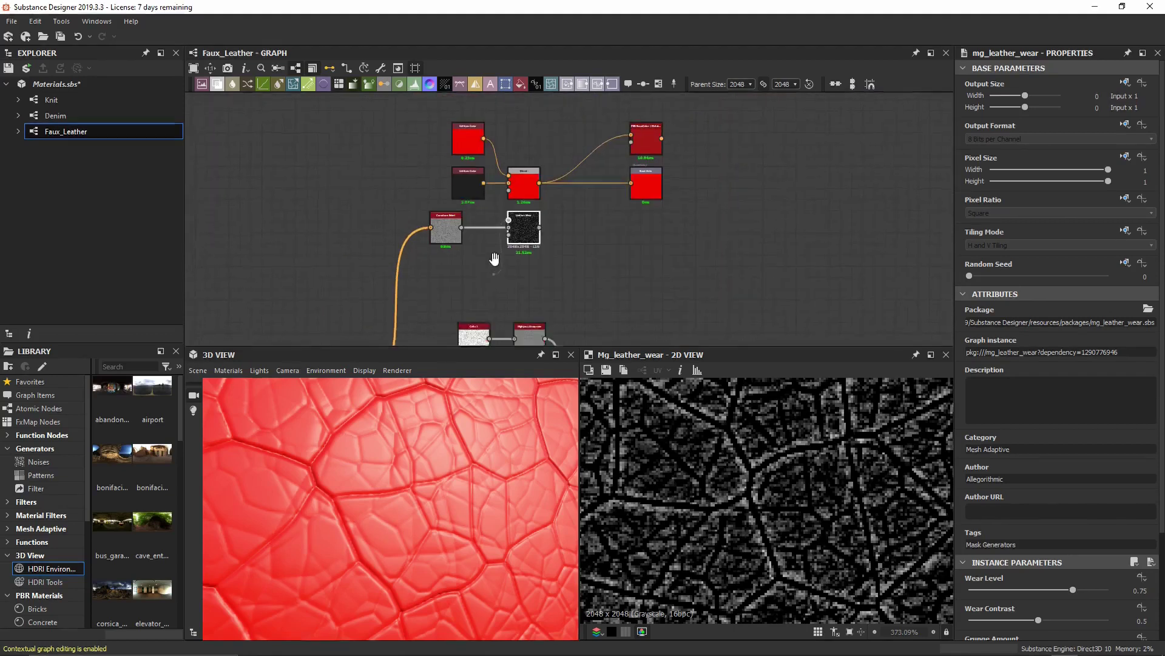
middle_drag(494, 254, 463, 338)
scroll(526, 209, up, 3)
scroll(534, 249, down, 3)
middle_drag(471, 150, 520, 235)
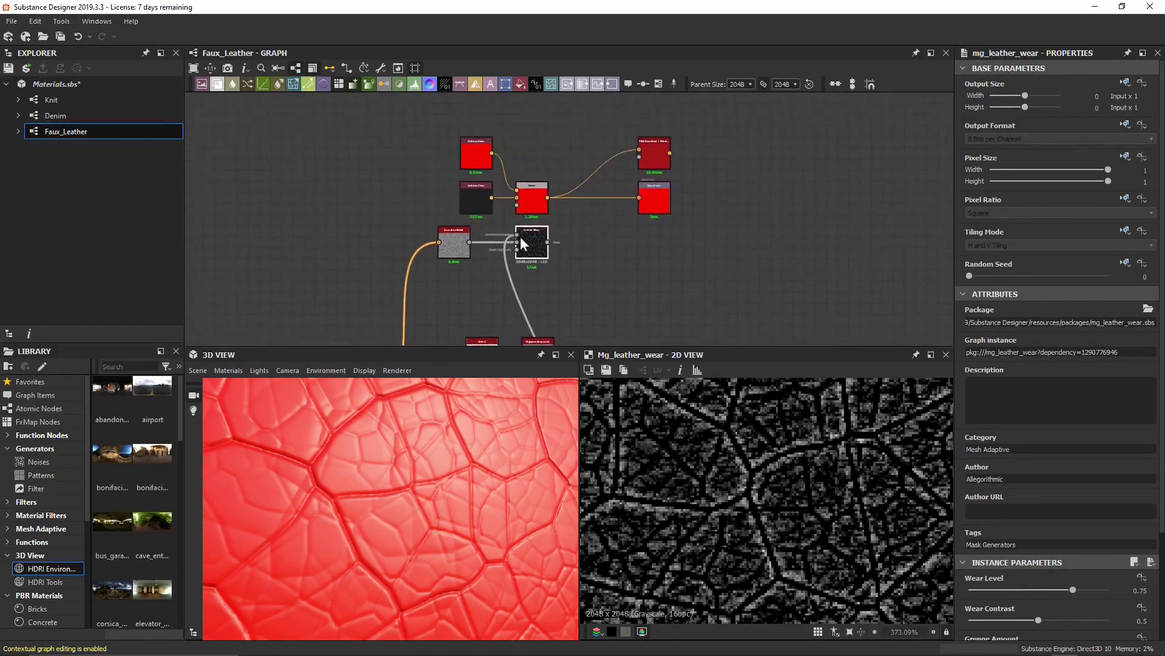
scroll(519, 235, up, 4)
scroll(650, 405, down, 4)
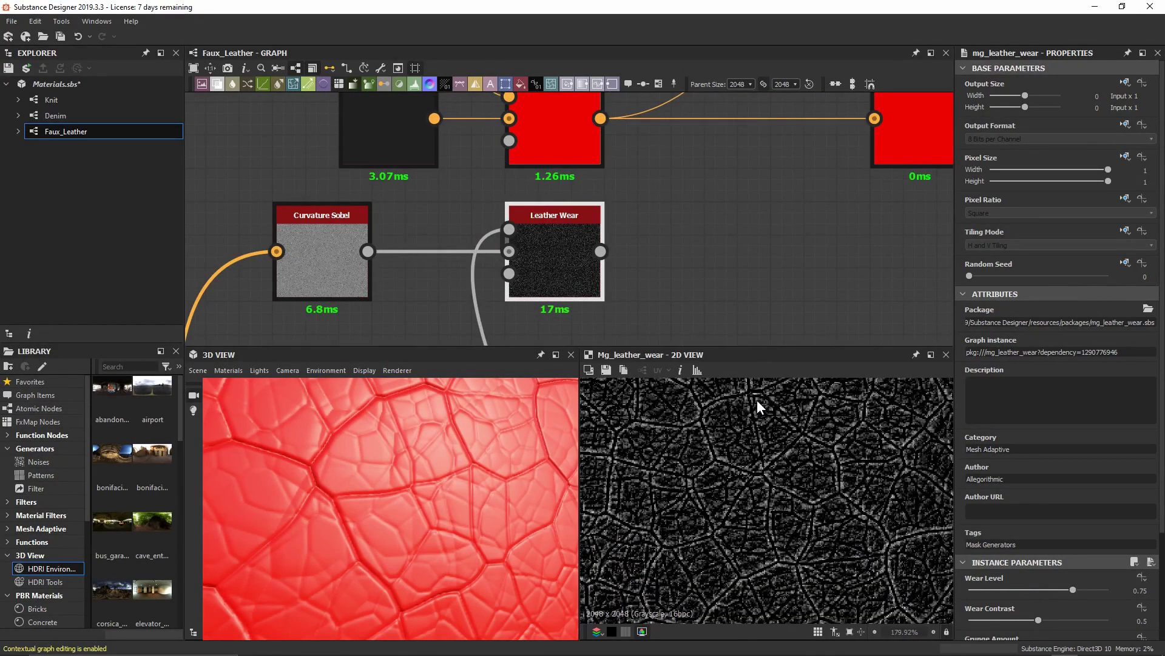
- Shift the Leather Wear node closer to Curvature Sobel, connect its Mask output to the Blend's Opacity input, and preview the Blend
scroll(1029, 497, down, 5)
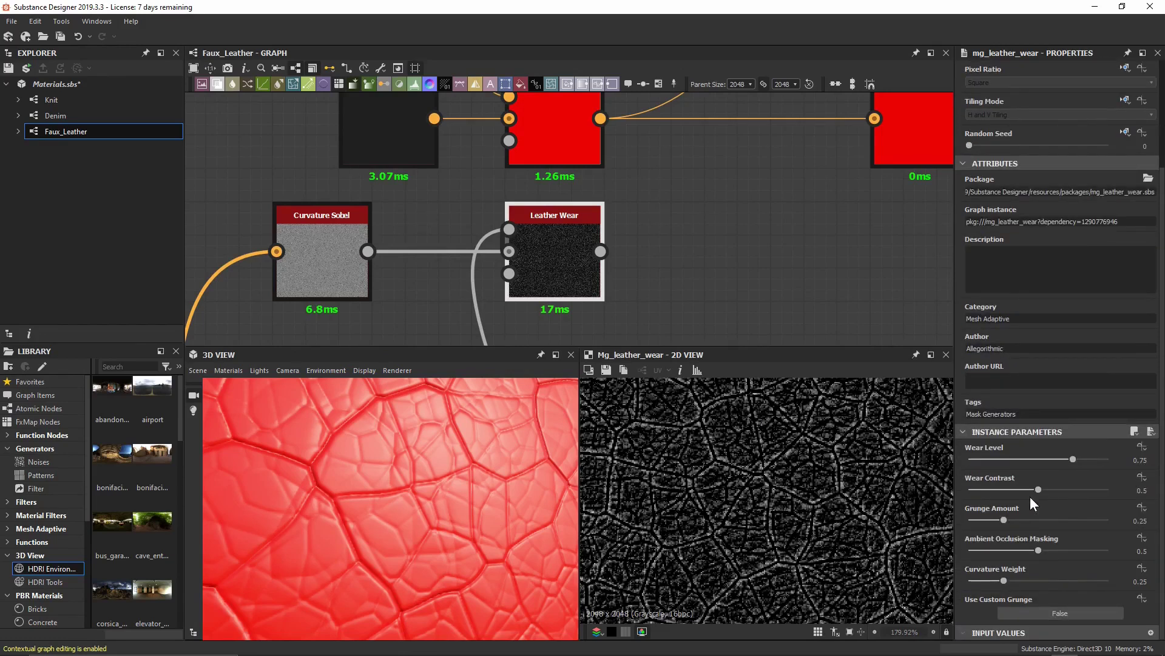
scroll(746, 191, down, 3)
middle_drag(638, 211, 621, 256)
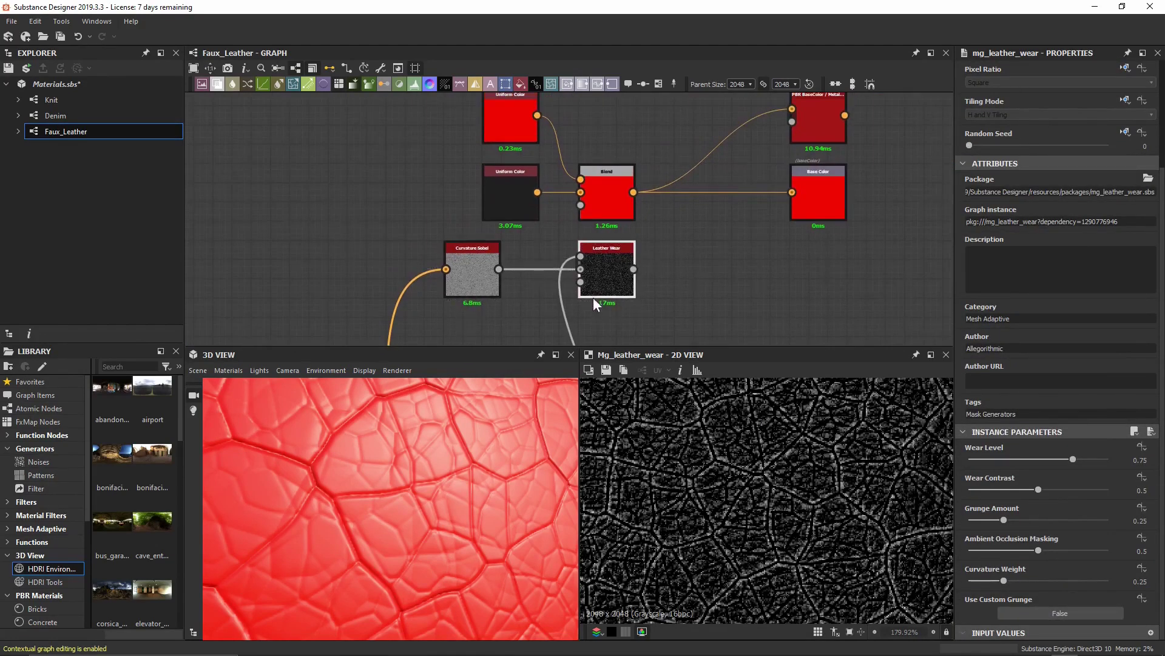
drag(557, 296, 581, 205)
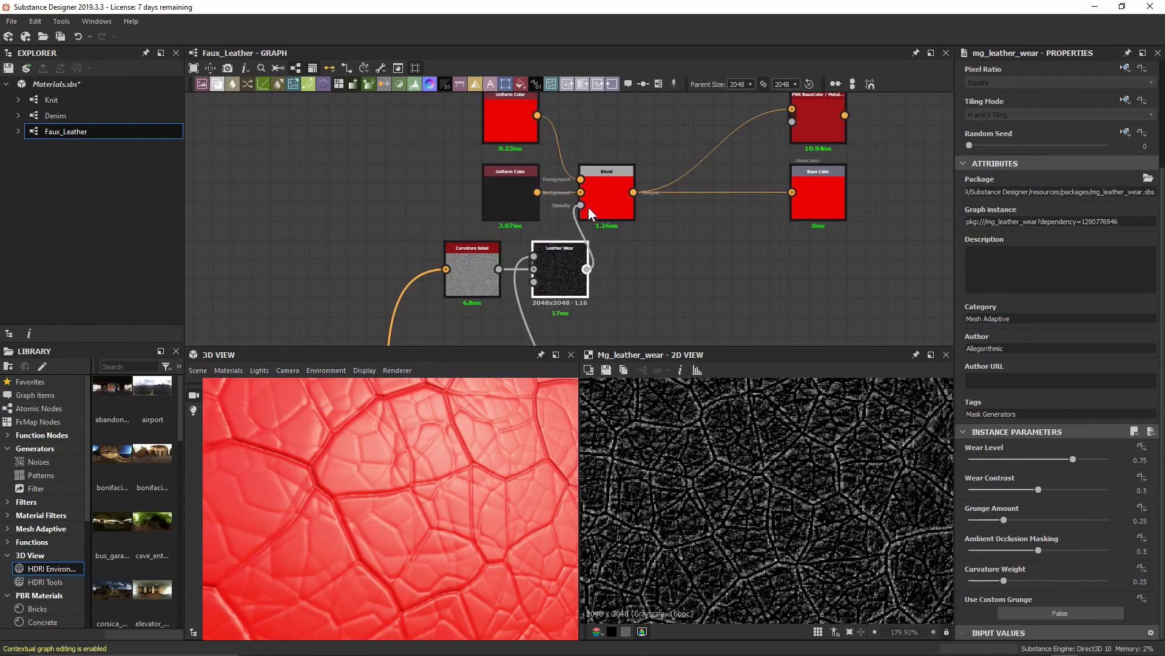
scroll(698, 497, up, 6)
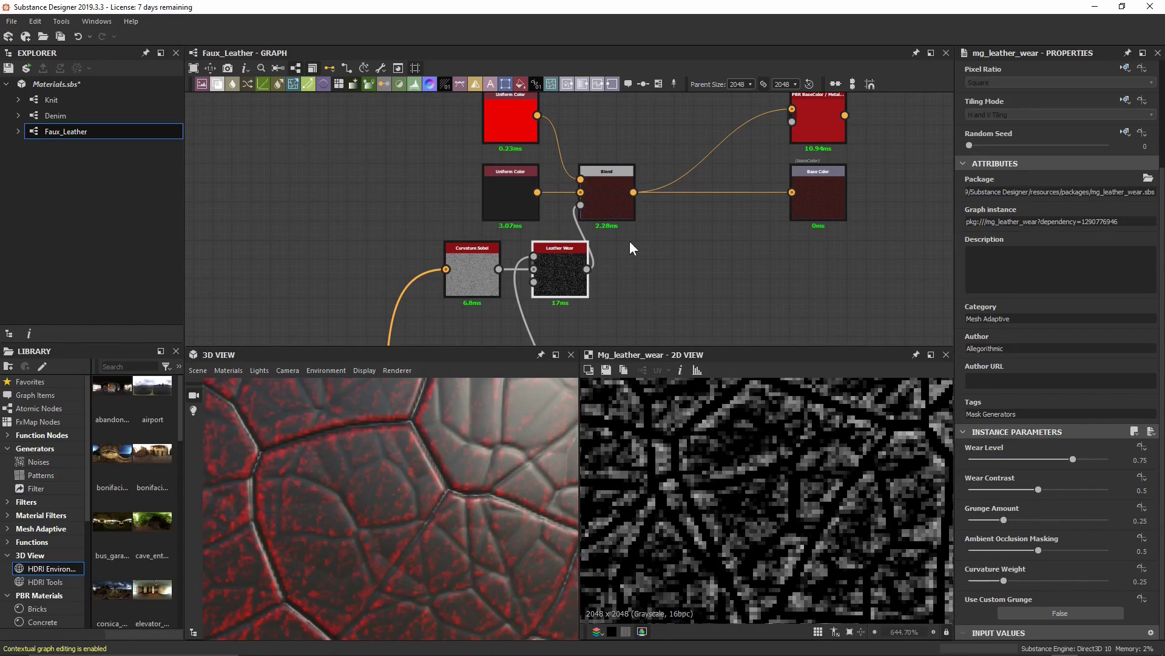
middle_drag(618, 244, 609, 277)
double_click(601, 234)
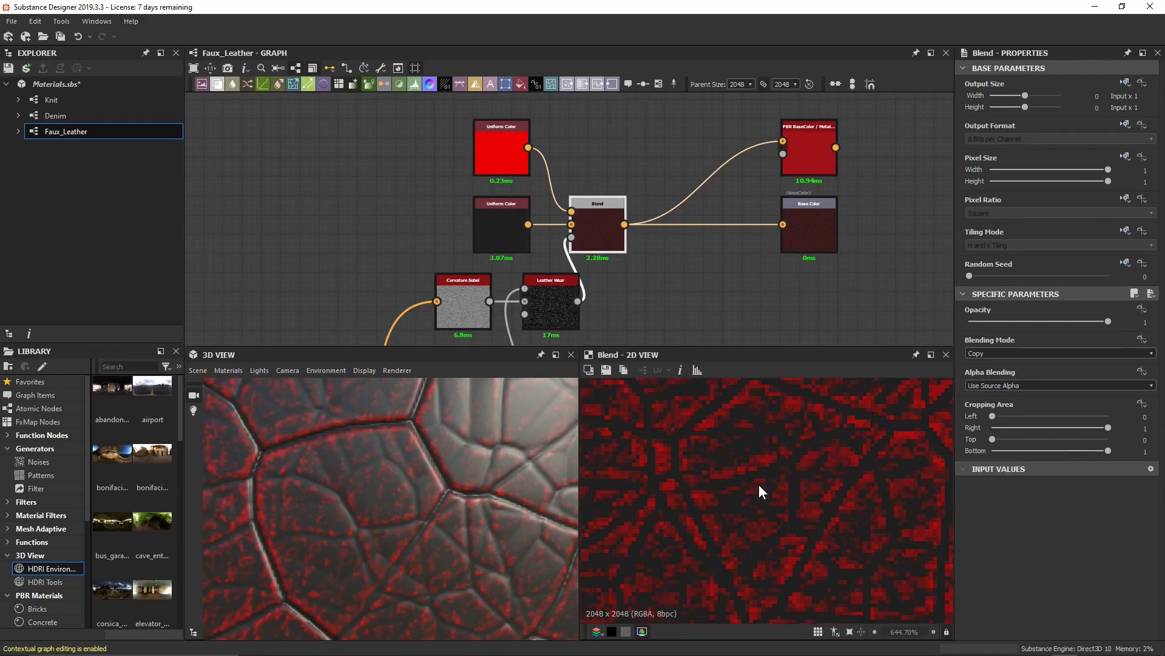
- Set the Leather Wear node's Curvature Weight to 0.55
double_click(555, 310)
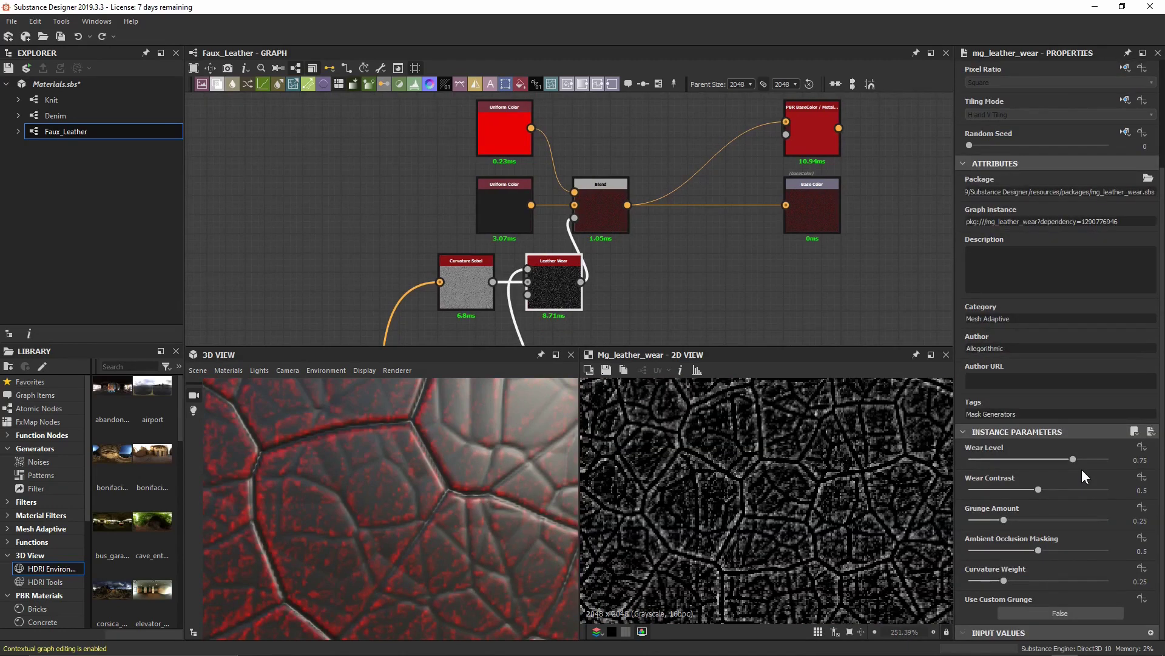
click(1006, 581)
text(0.55)
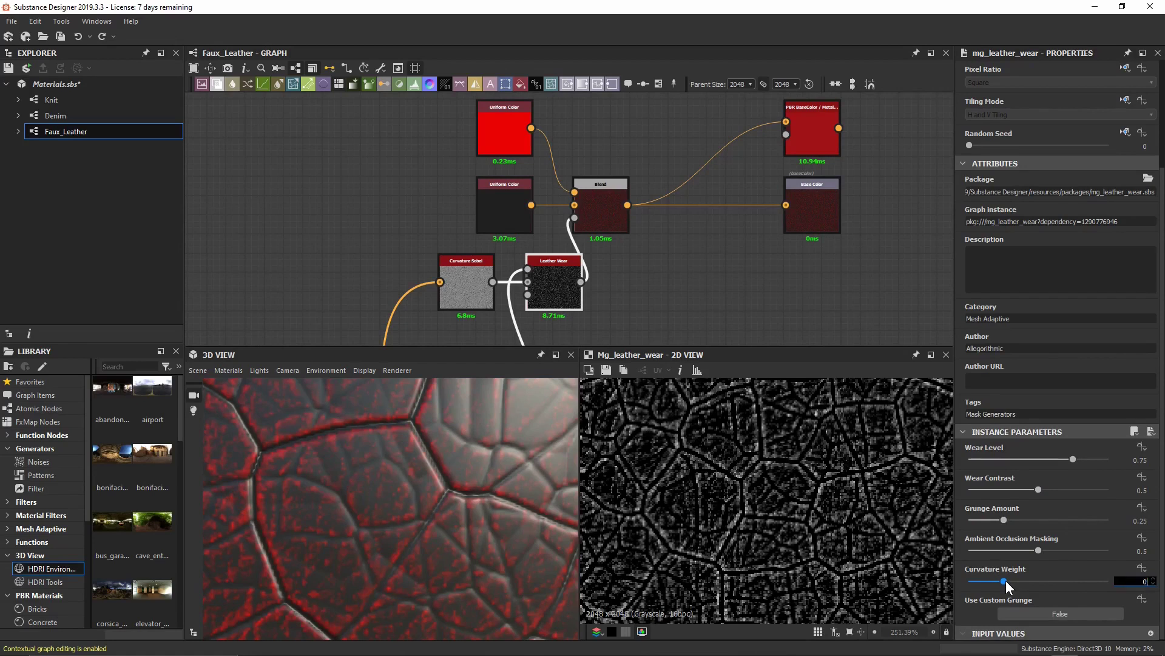
key(Return)
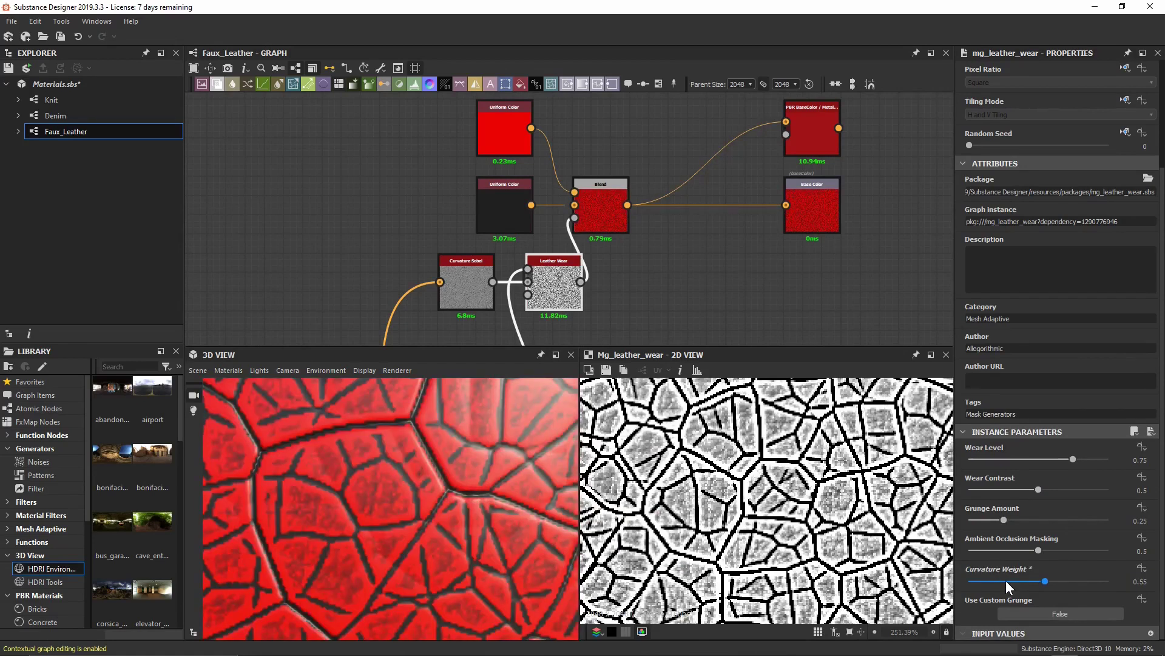
- Compare the Curvature Sobel output with the Leather Wear mask, and set the mask's Wear Level to 0.45
double_click(474, 297)
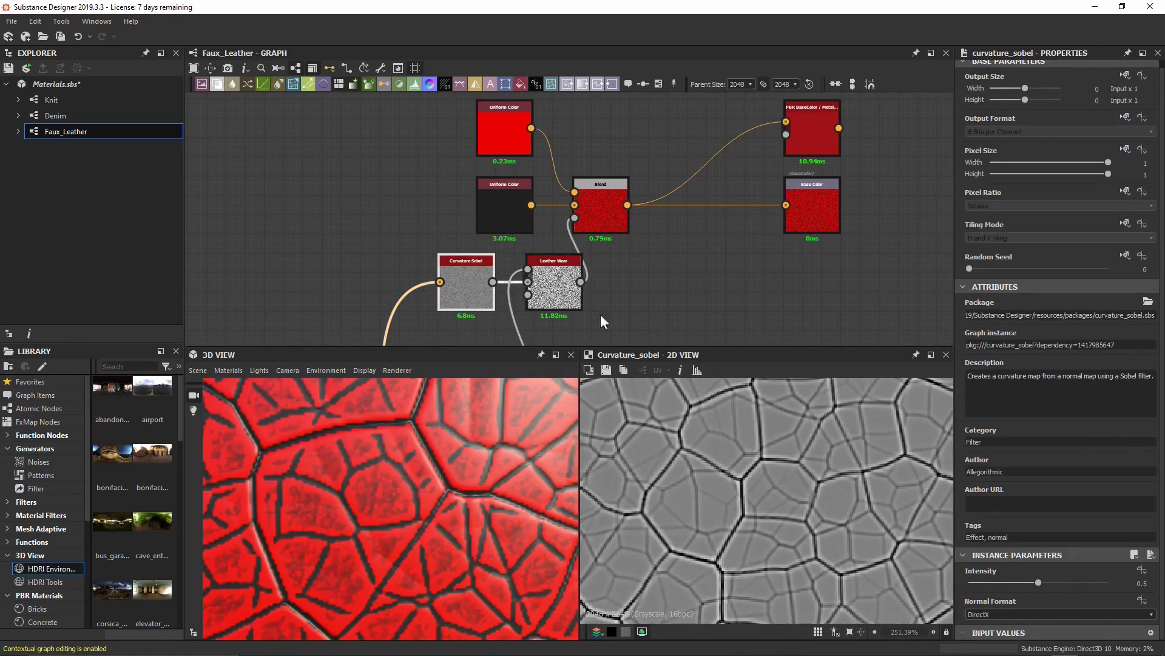
double_click(556, 275)
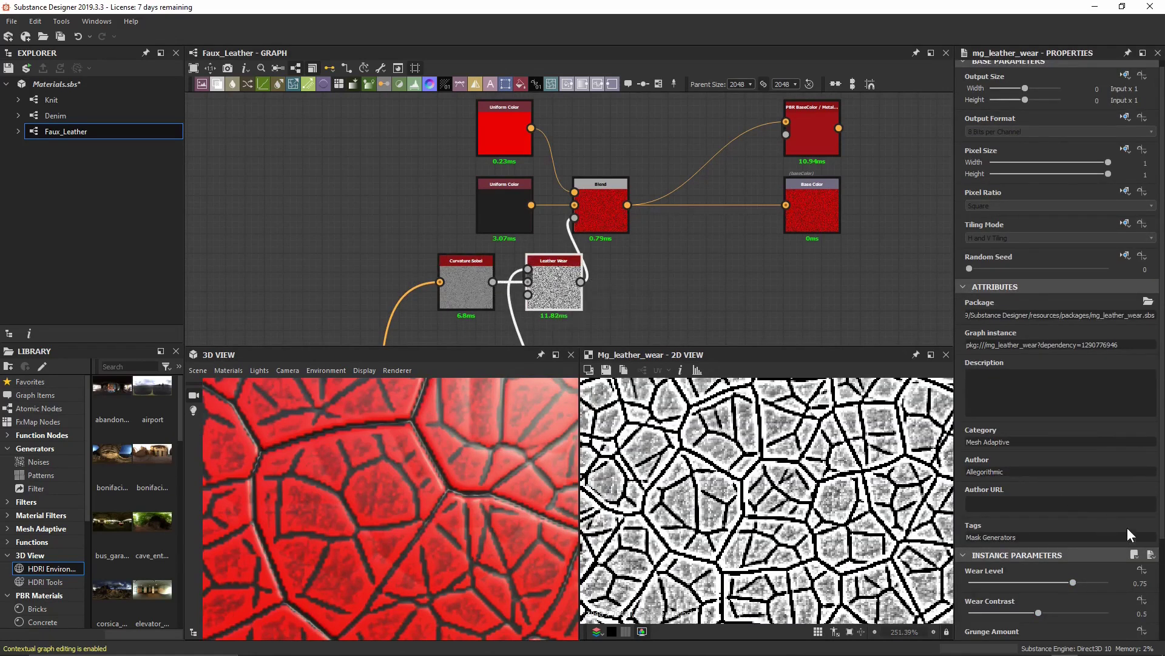
scroll(1127, 527, down, 3)
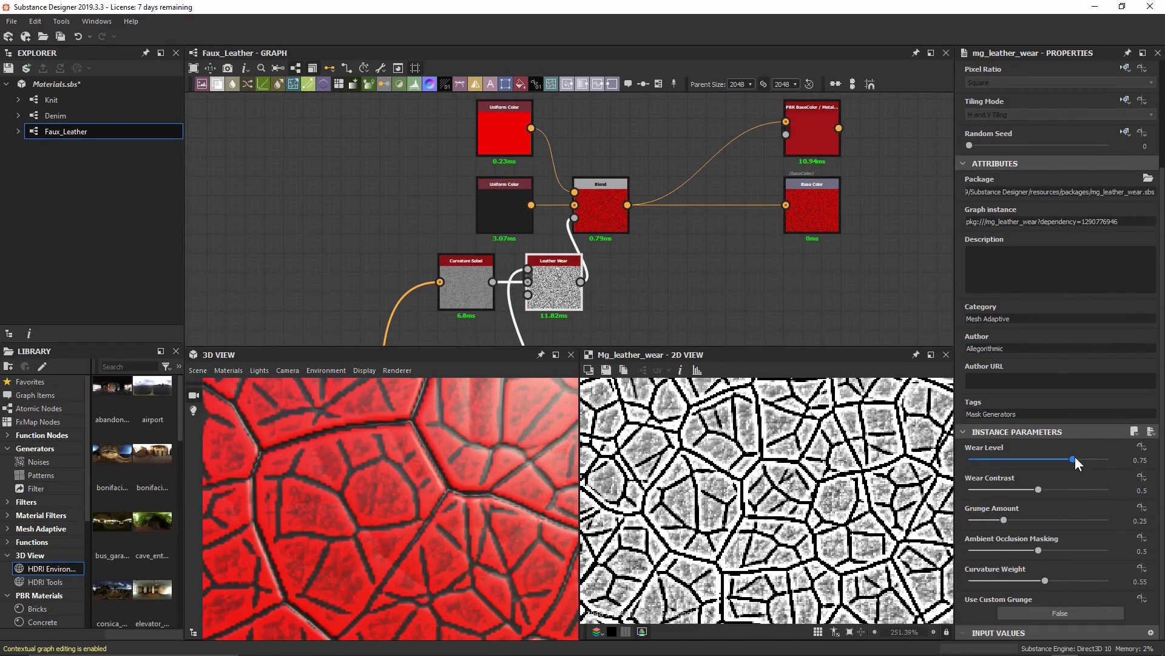
click(1075, 460)
text(0.45)
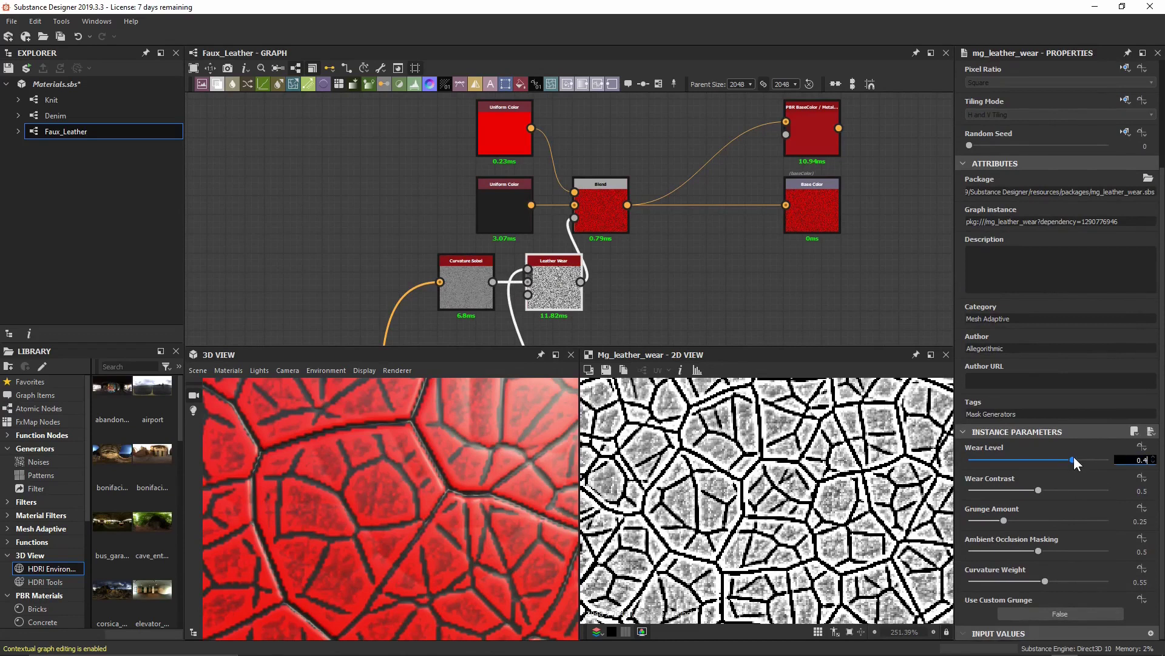
key(Return)
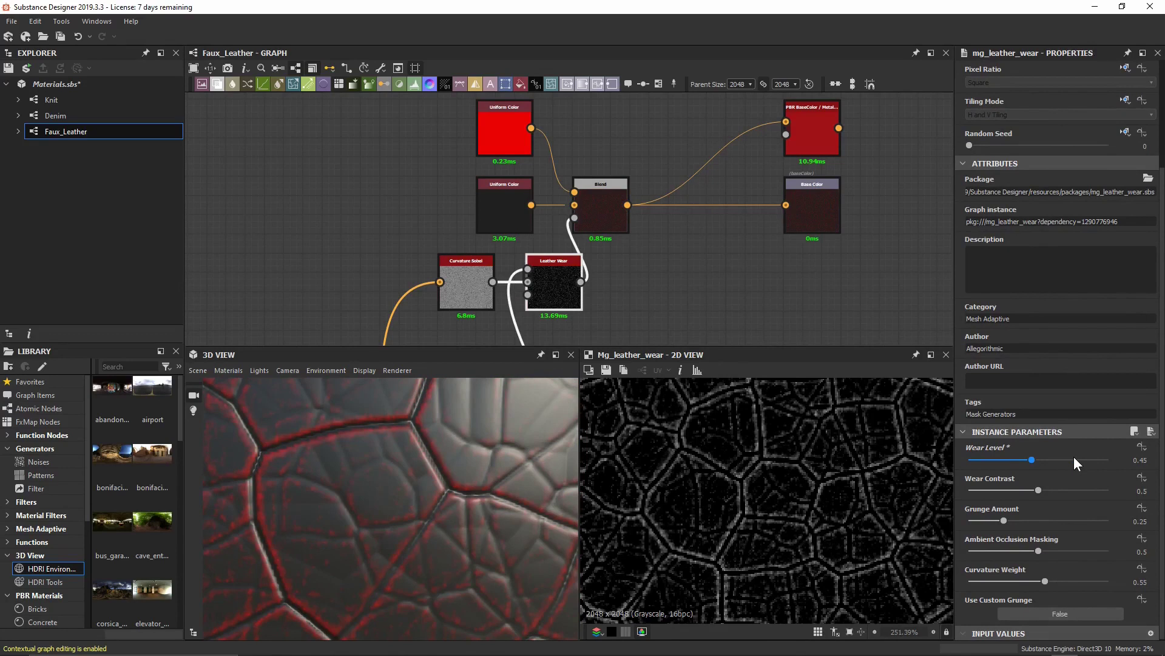
- Inspect the wear mask along the creases at close range and set Wear Contrast to 0.55
scroll(723, 497, up, 1)
scroll(723, 495, up, 3)
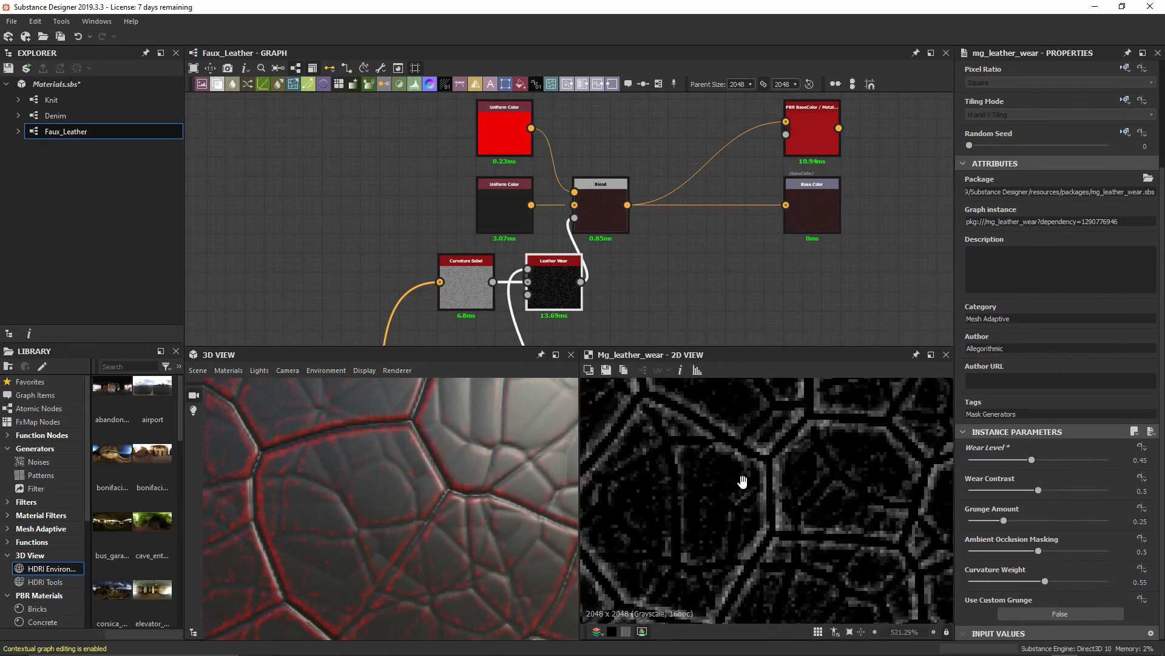
click(1037, 489)
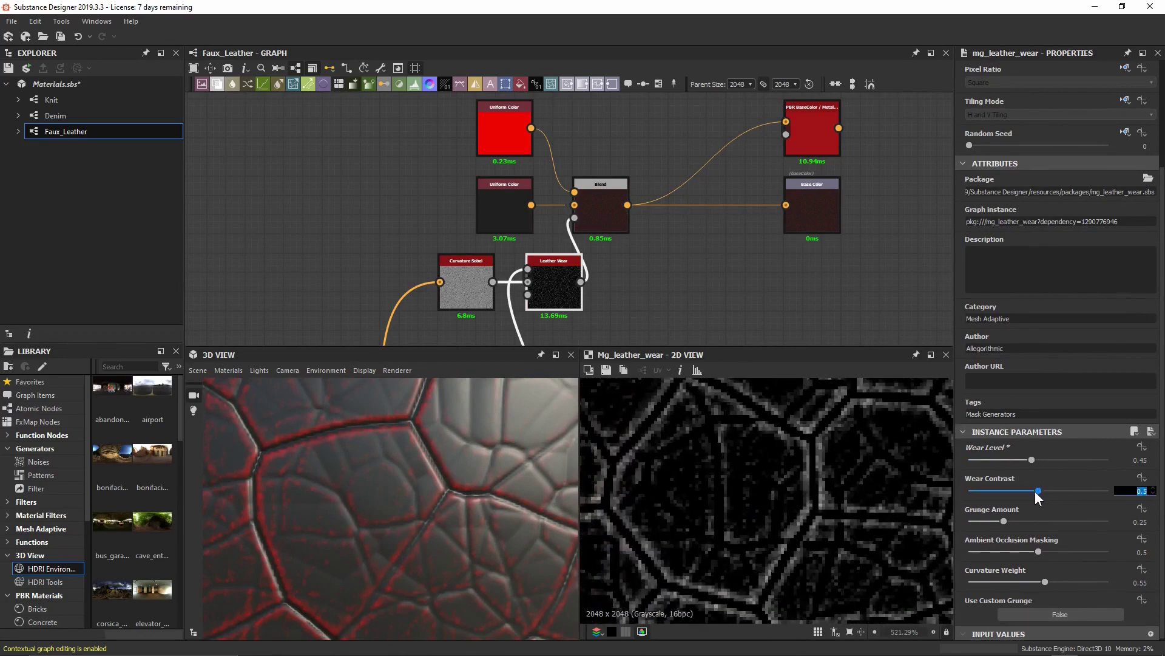
text(0.55)
key(Return)
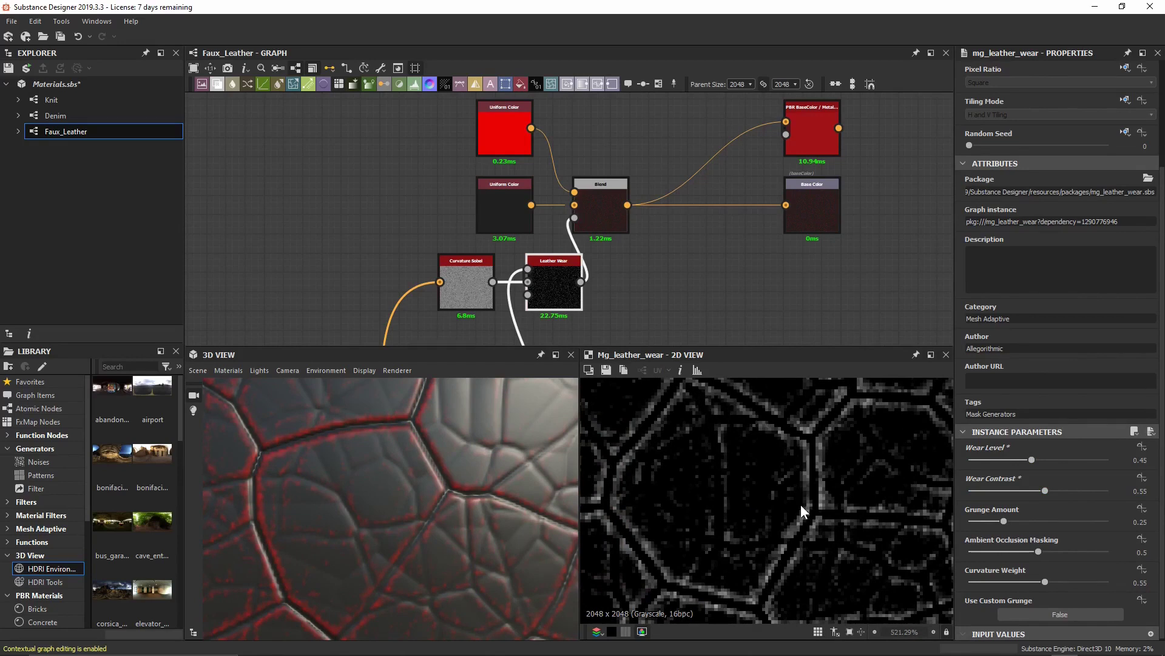
- Set the Leather Wear node's Ambient Occlusion Masking to 0.9 and check the worn edges on the 3D preview
double_click(1041, 551)
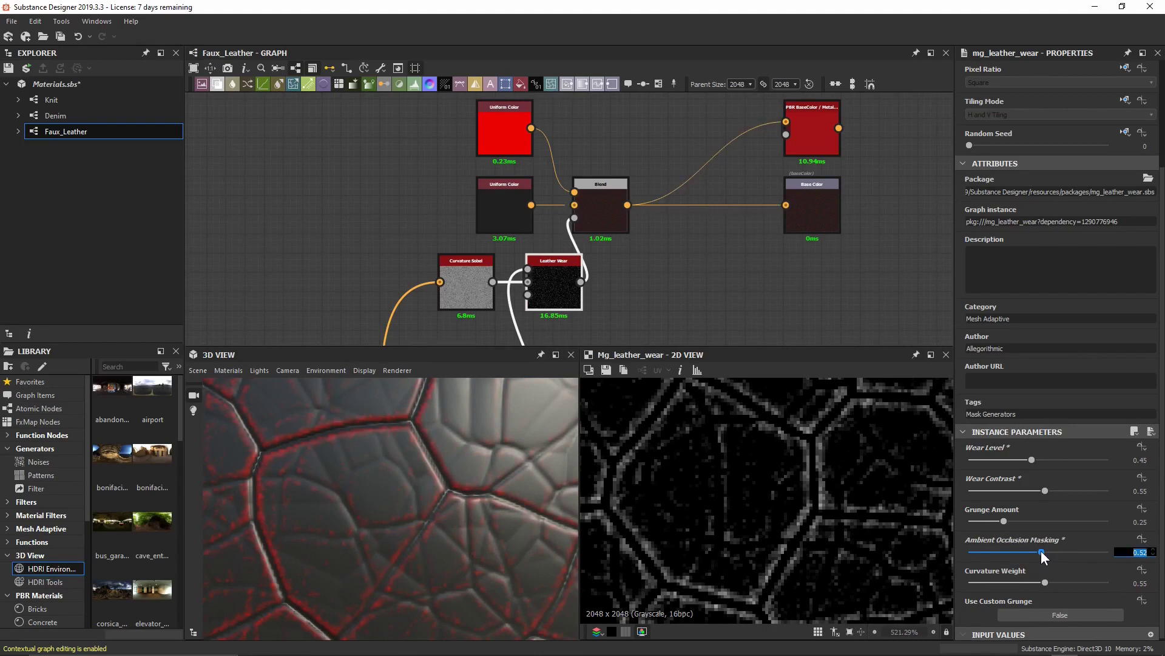
text(0)
key(Return)
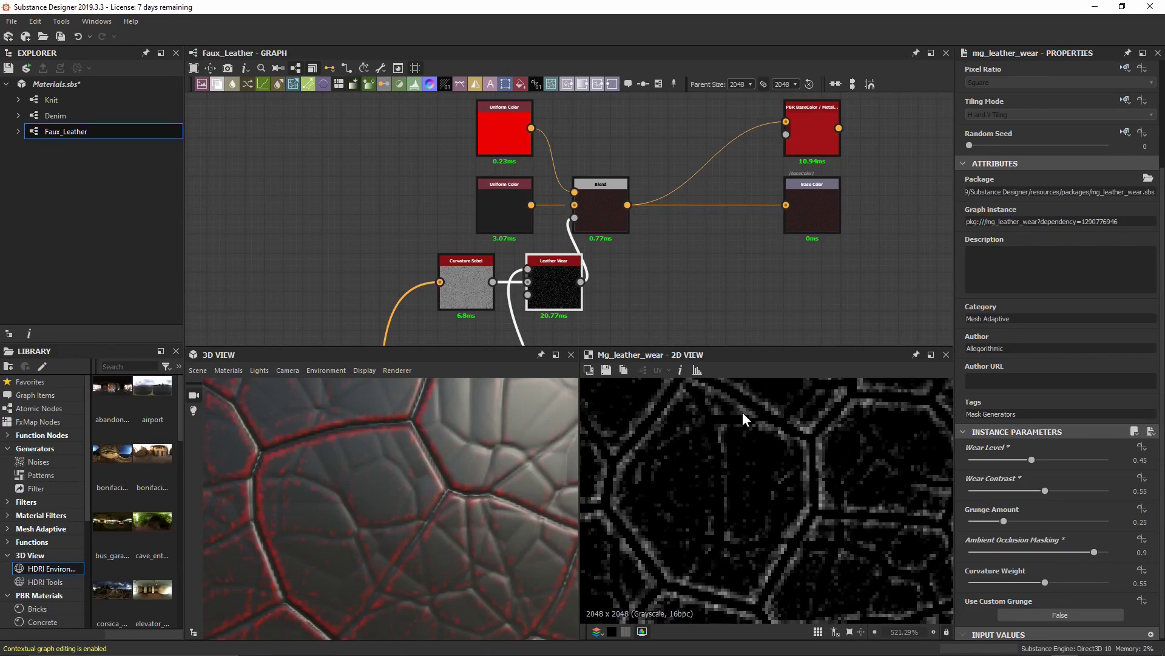
scroll(439, 451, down, 5)
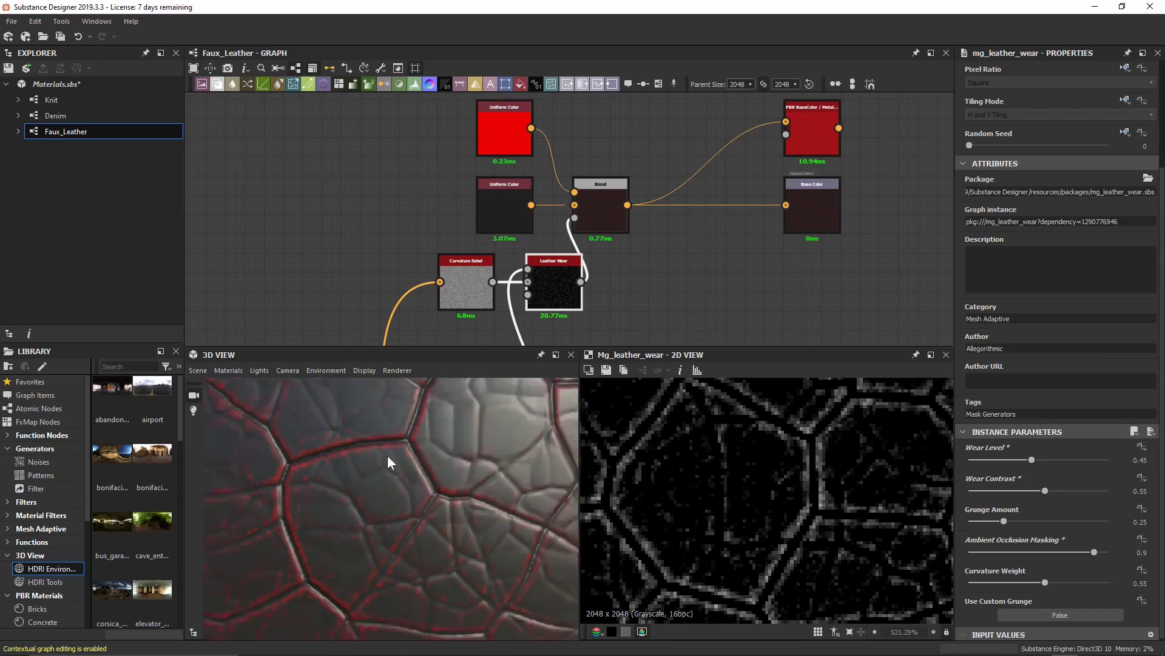
- Change the red Uniform Color node to white by reducing its saturation to 0
scroll(419, 522, up, 3)
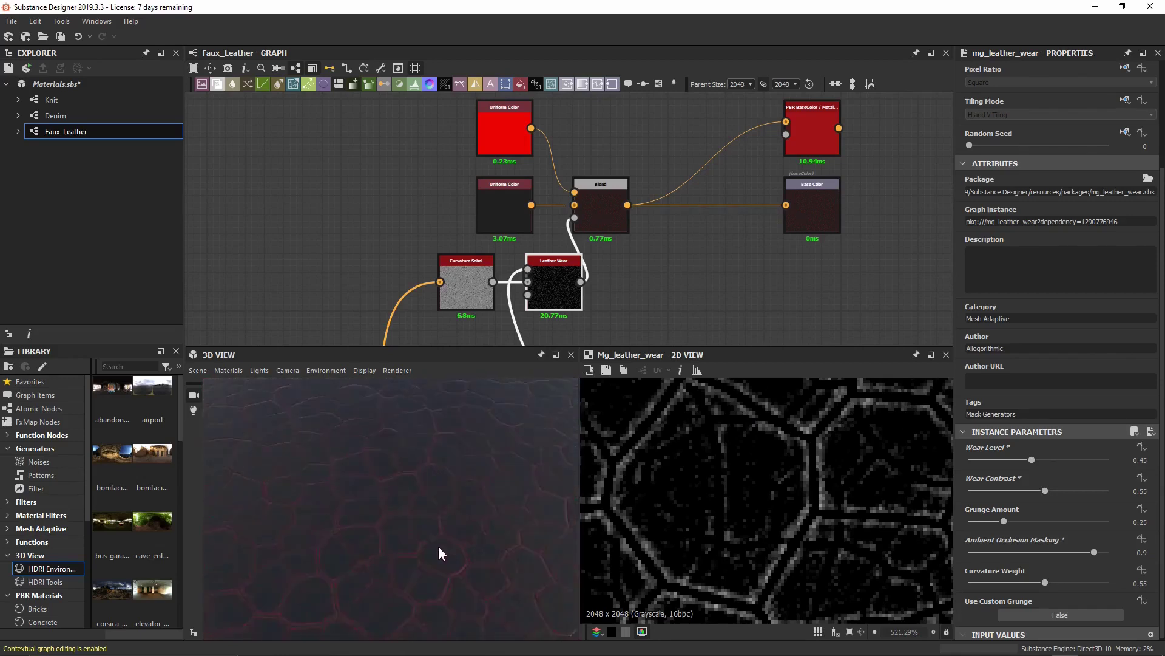
alt+drag(465, 469, 460, 419)
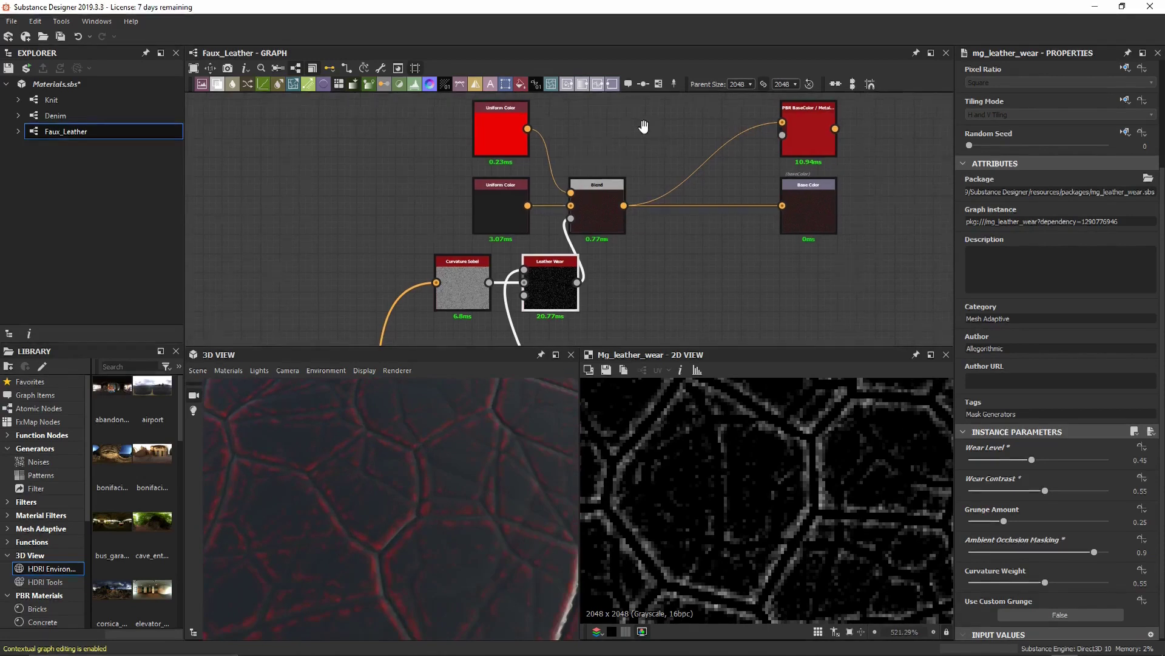
middle_drag(642, 119, 559, 146)
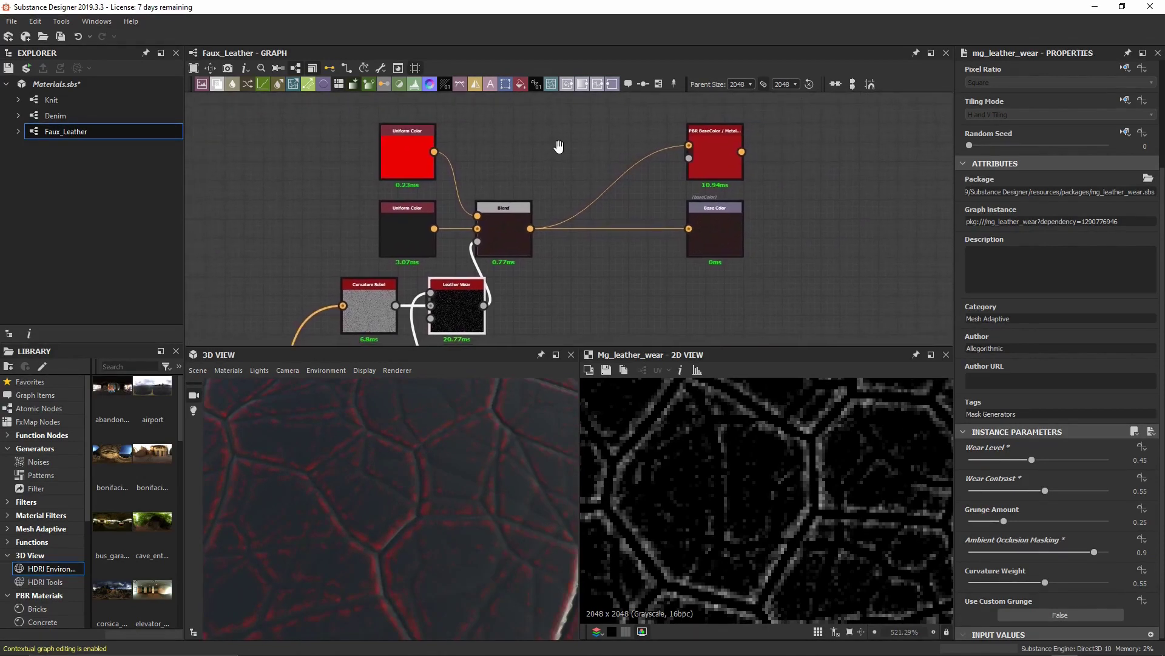
click(410, 154)
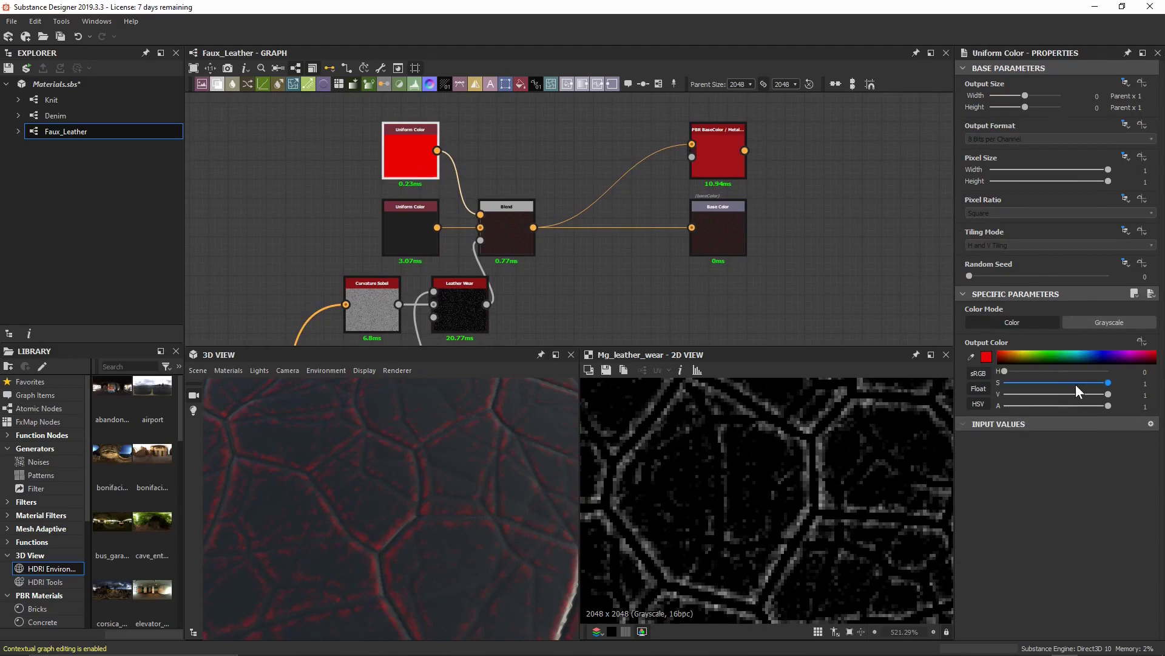
drag(1076, 384, 953, 380)
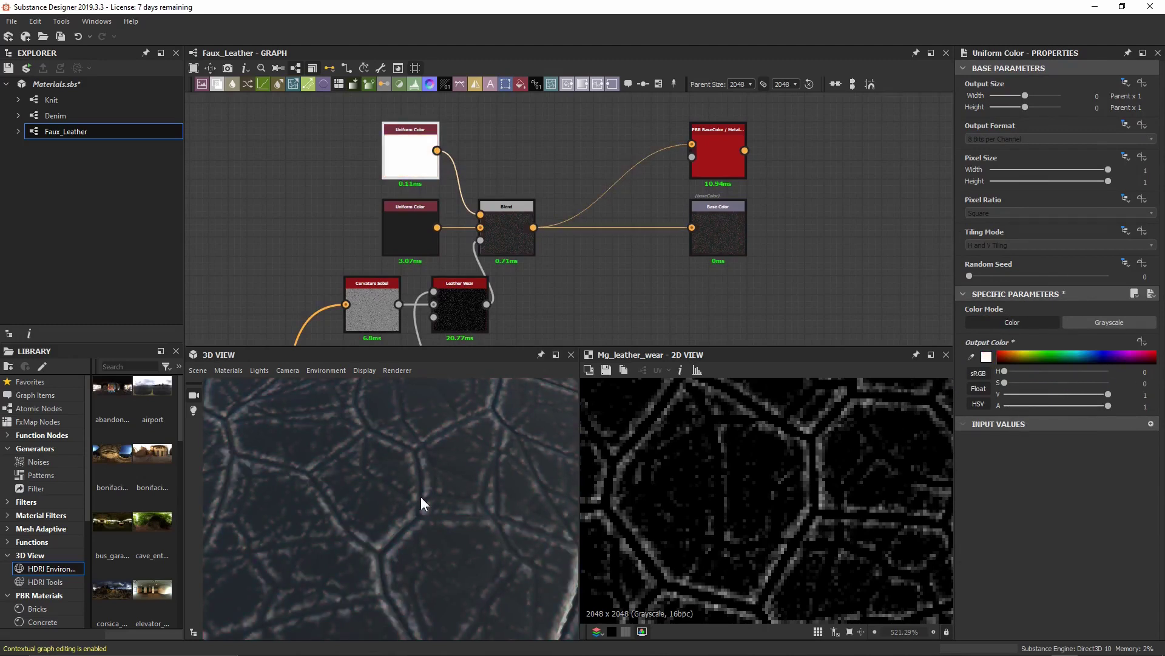
- Set the base color Blend node's blending mode to Overlay and check the creases on the 3D preview
drag(460, 307, 468, 307)
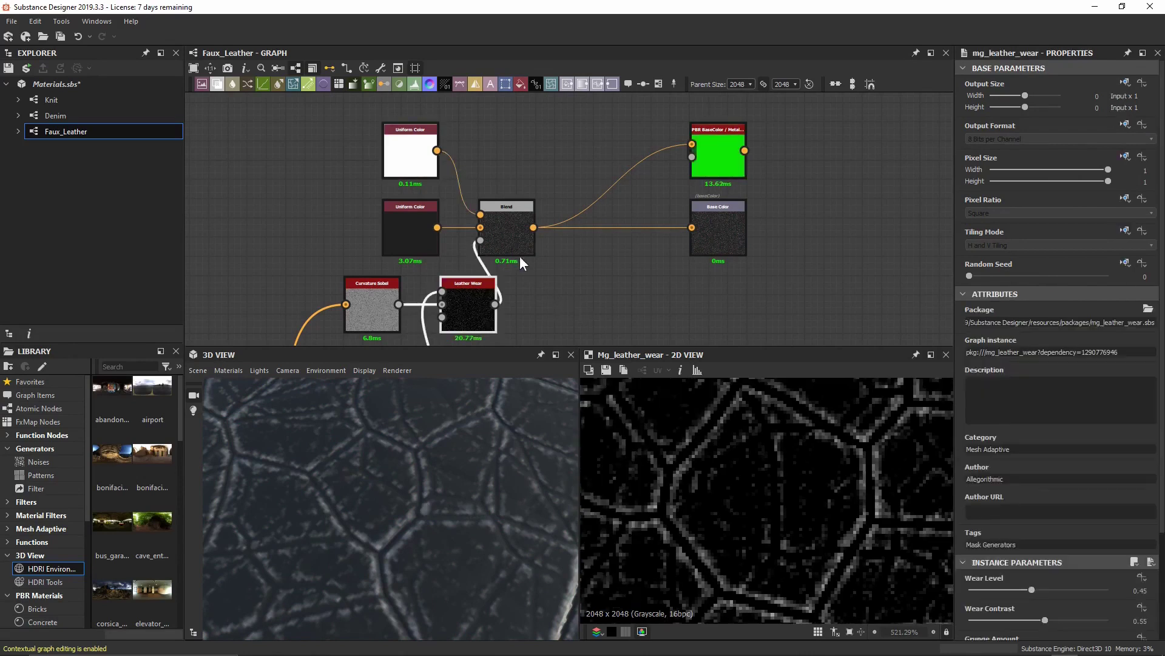
click(511, 231)
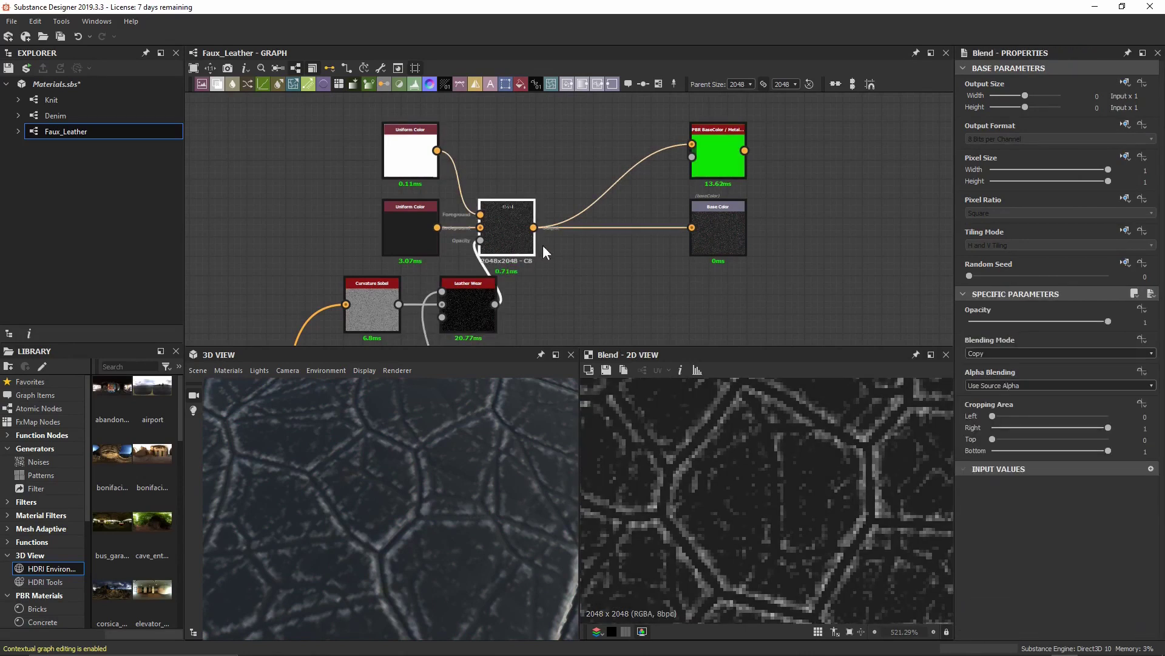
click(1028, 353)
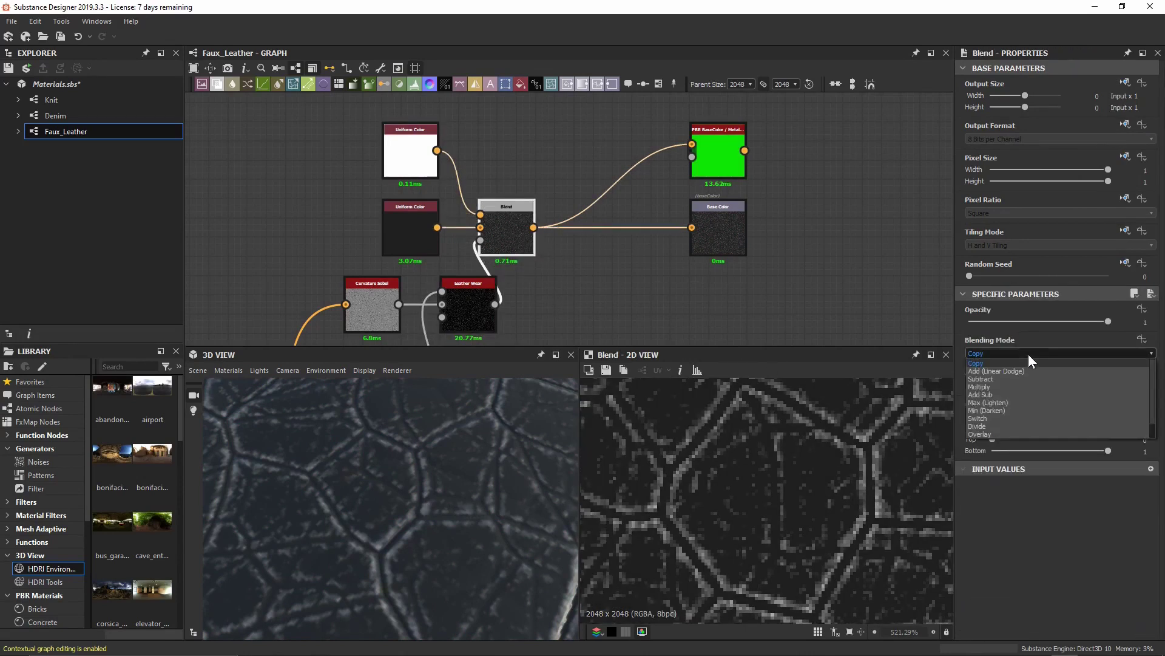
click(1047, 435)
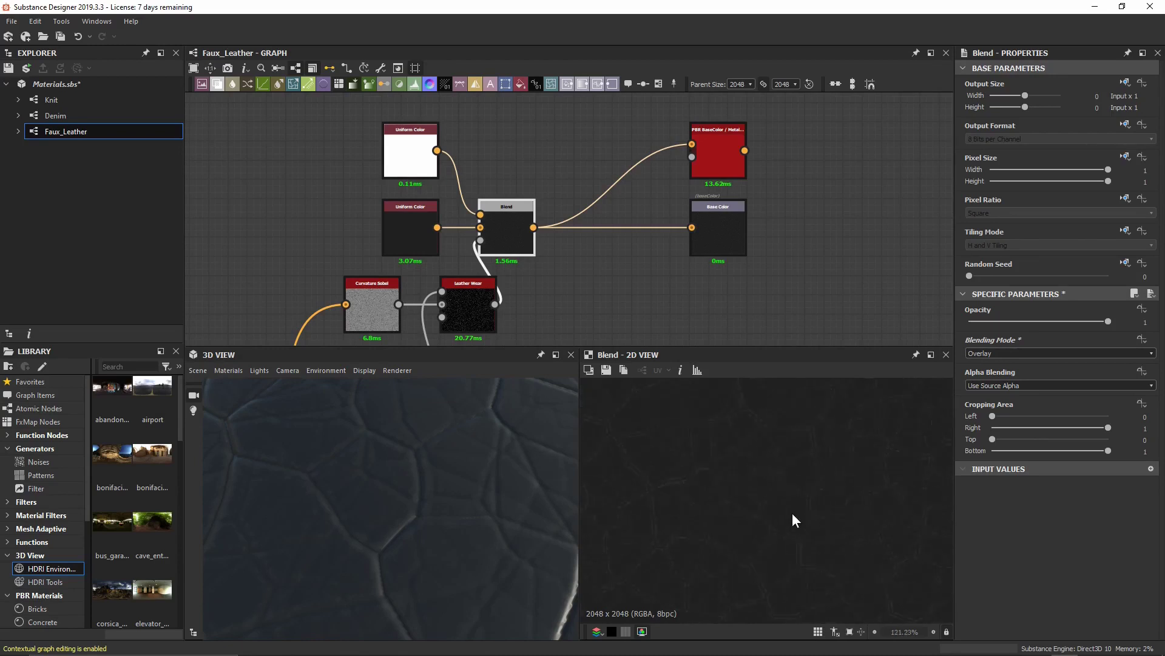
scroll(792, 513, down, 5)
drag(453, 534, 457, 415)
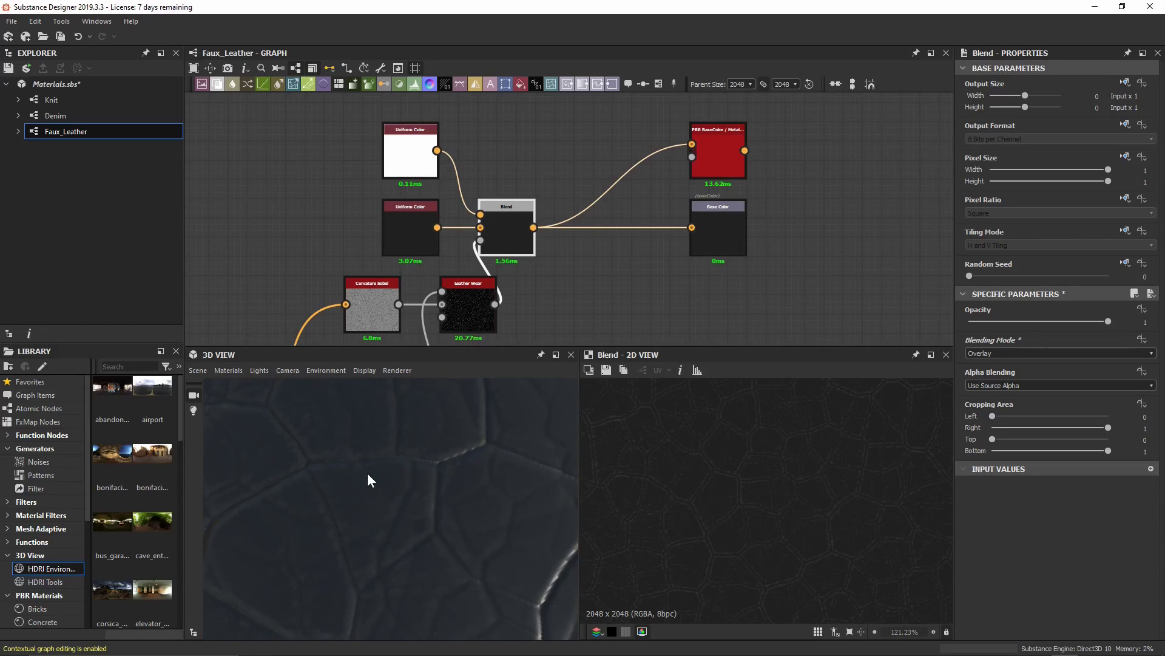
key(ctrl+z)
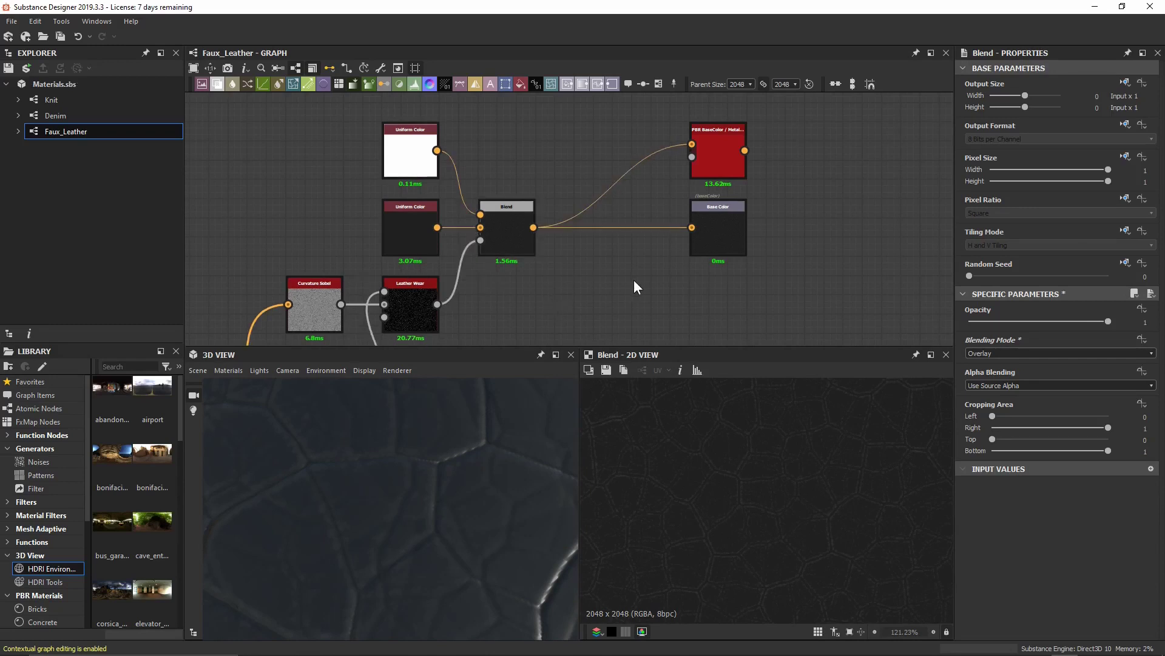
- Insert a Sharpen node after the base color Blend and set its Intensity to 0.25
middle_drag(635, 281, 586, 272)
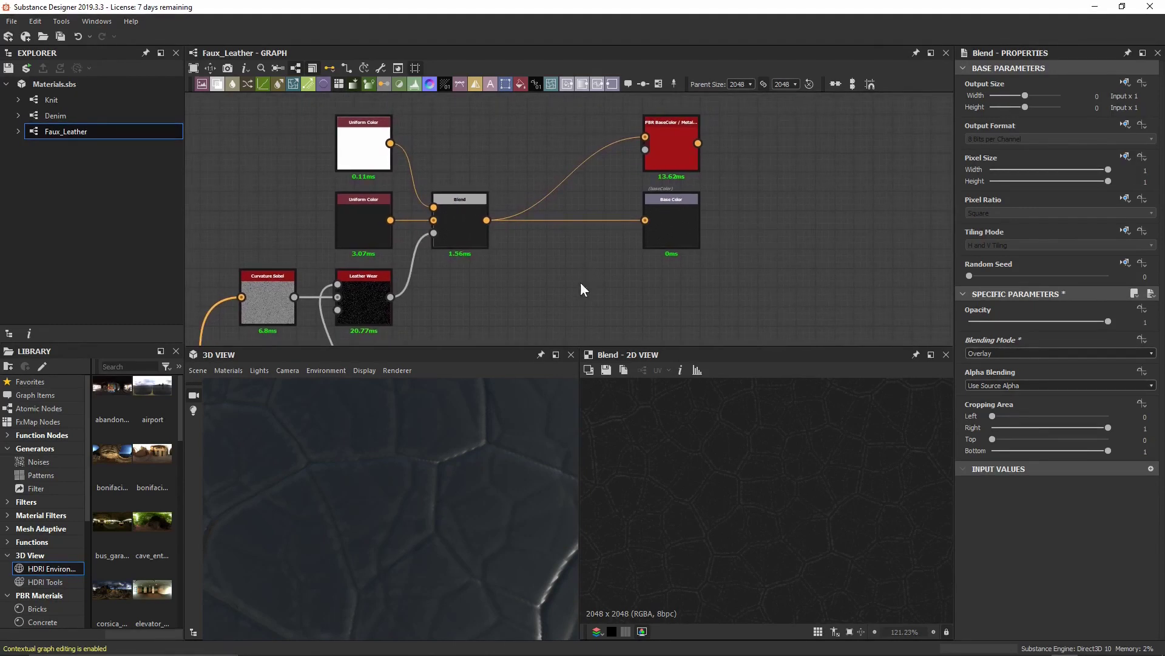
scroll(719, 485, up, 4)
click(461, 239)
key(space)
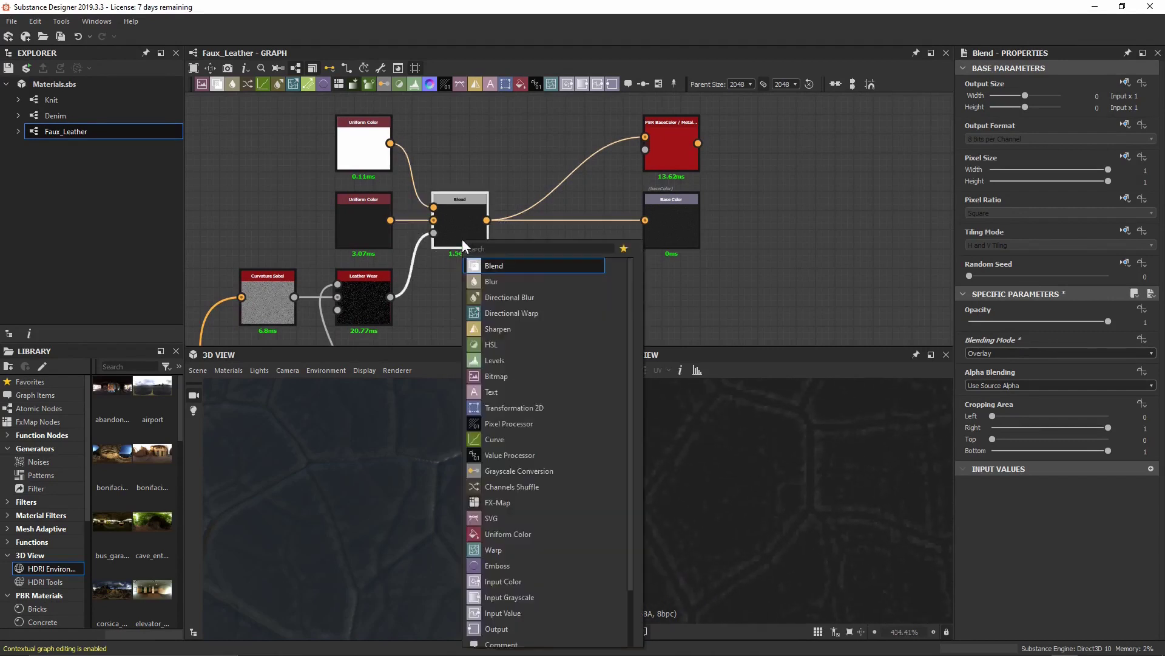
text(sharp)
key(Return)
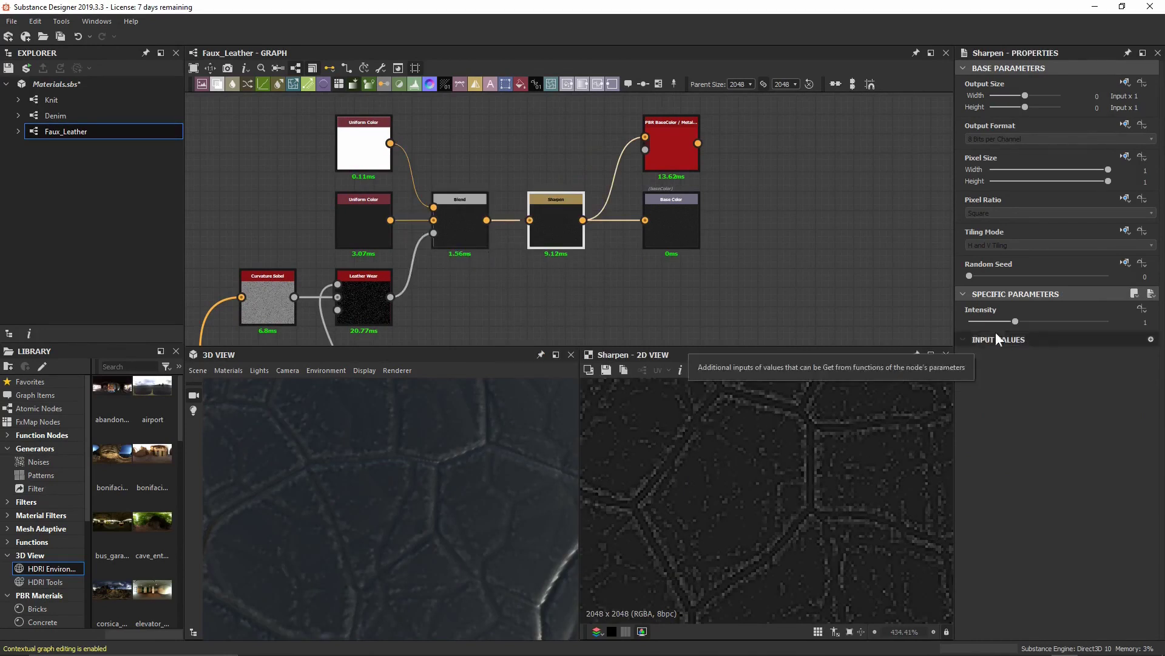
click(1016, 322)
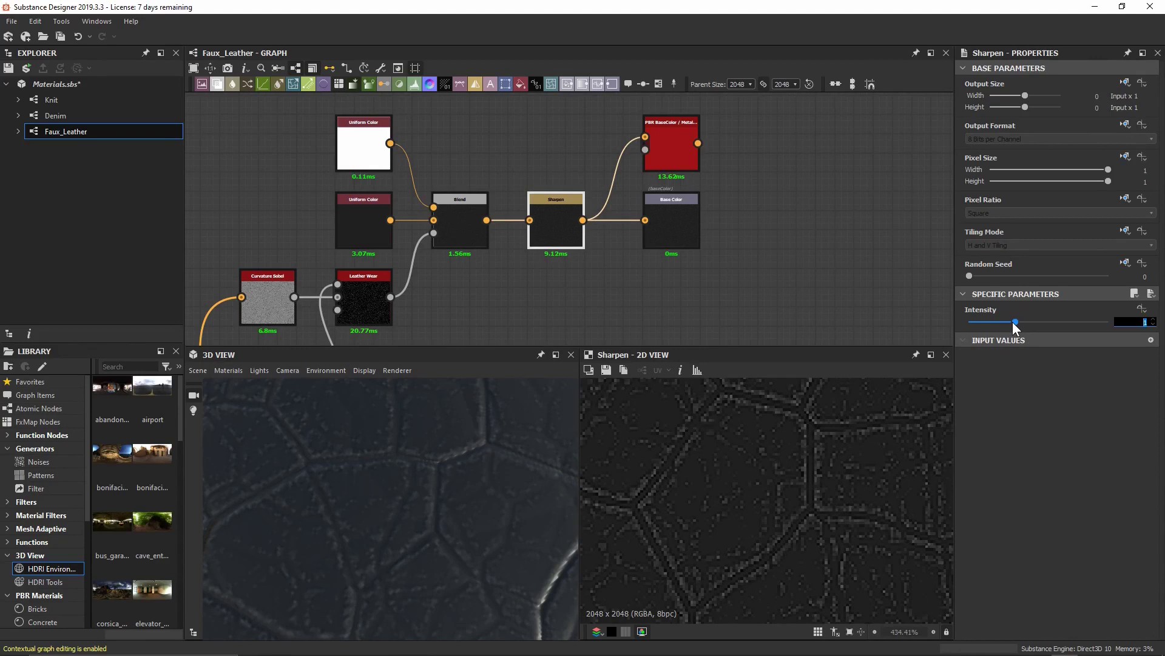
text(0.25)
key(Return)
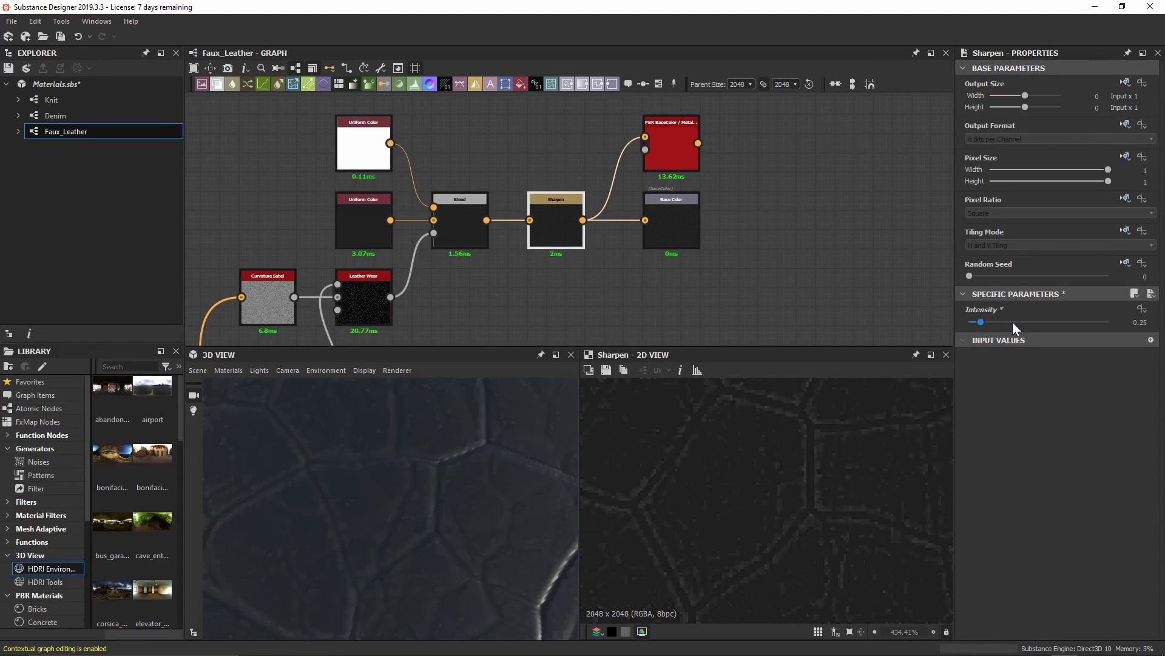
- Inspect the PBR base color validation along the creases and set its Albedo Dark Range Threshold to 50 sRGB
double_click(667, 145)
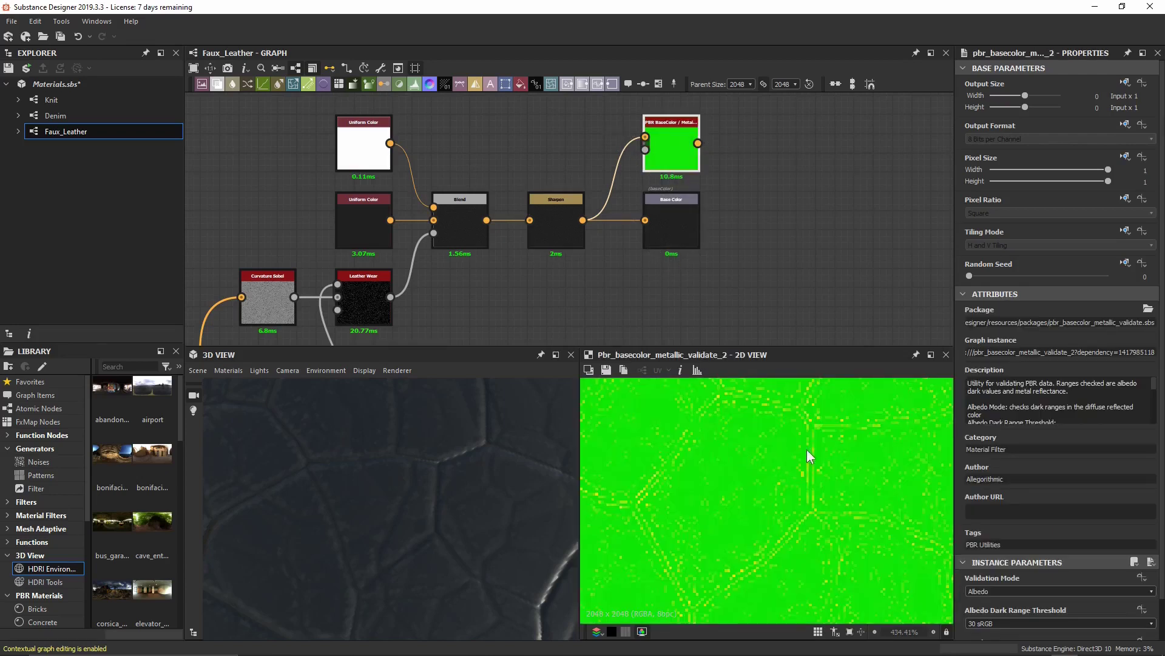
scroll(780, 430, up, 2)
scroll(712, 458, up, 6)
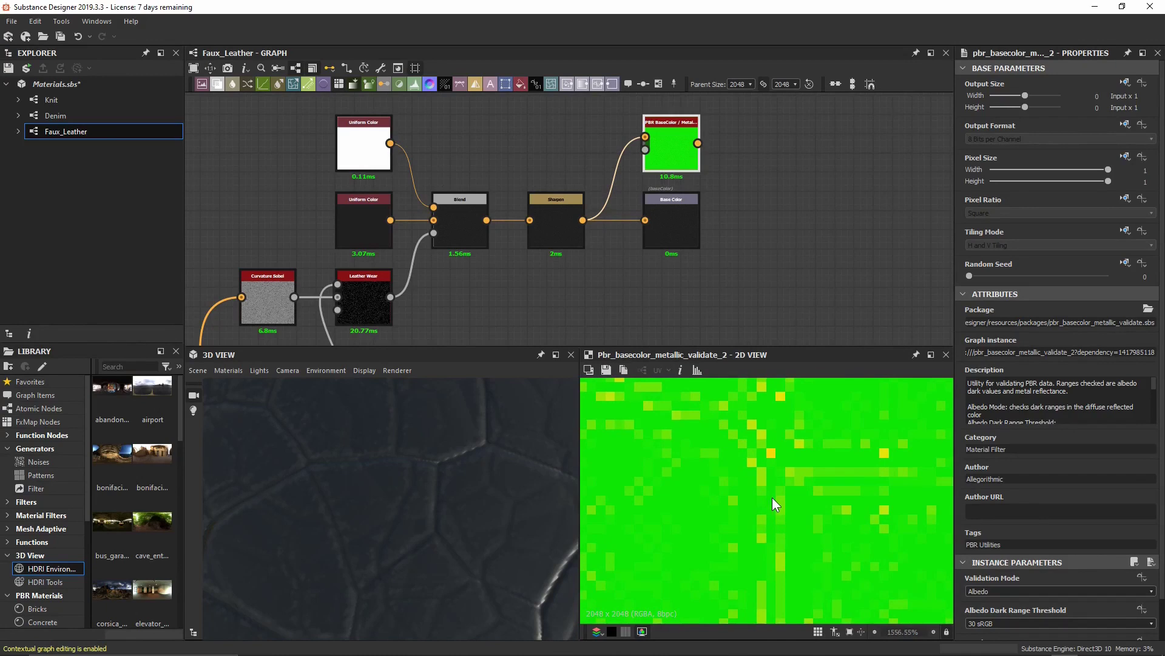
scroll(772, 497, down, 12)
middle_drag(806, 513, 782, 467)
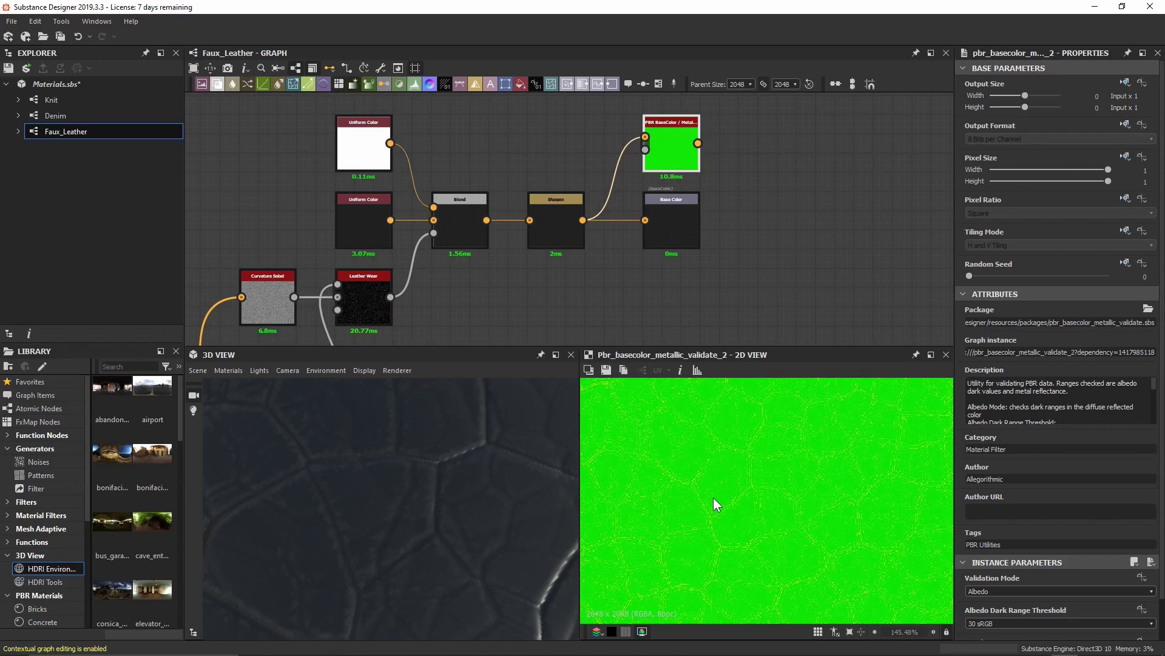
scroll(1029, 493, down, 2)
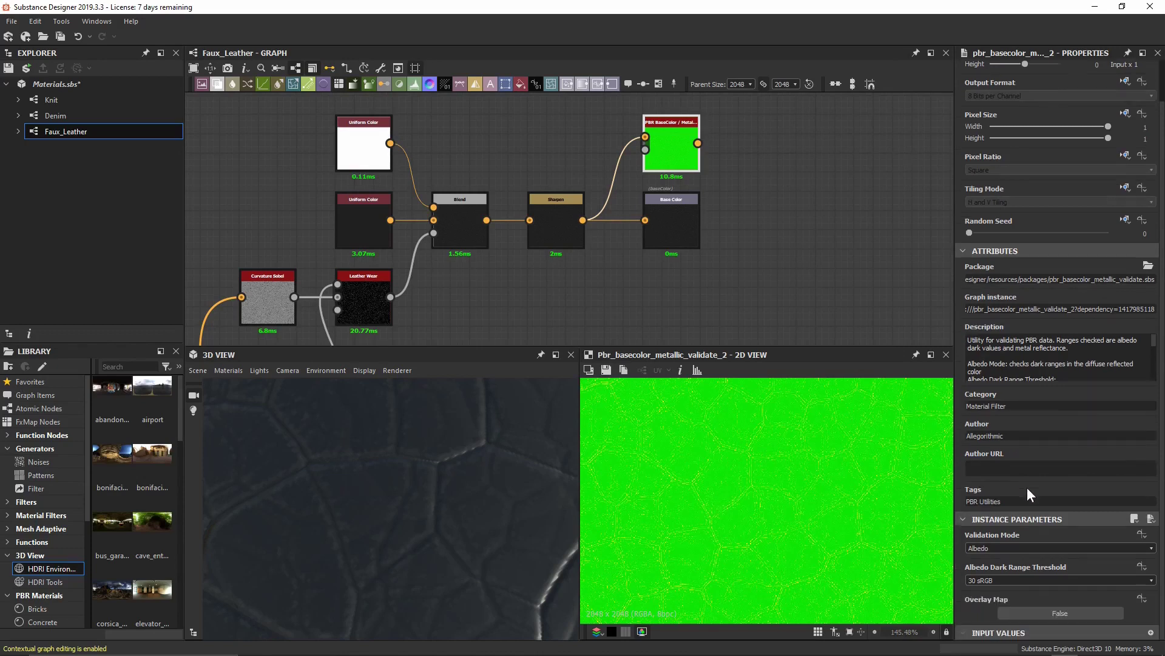
click(1033, 581)
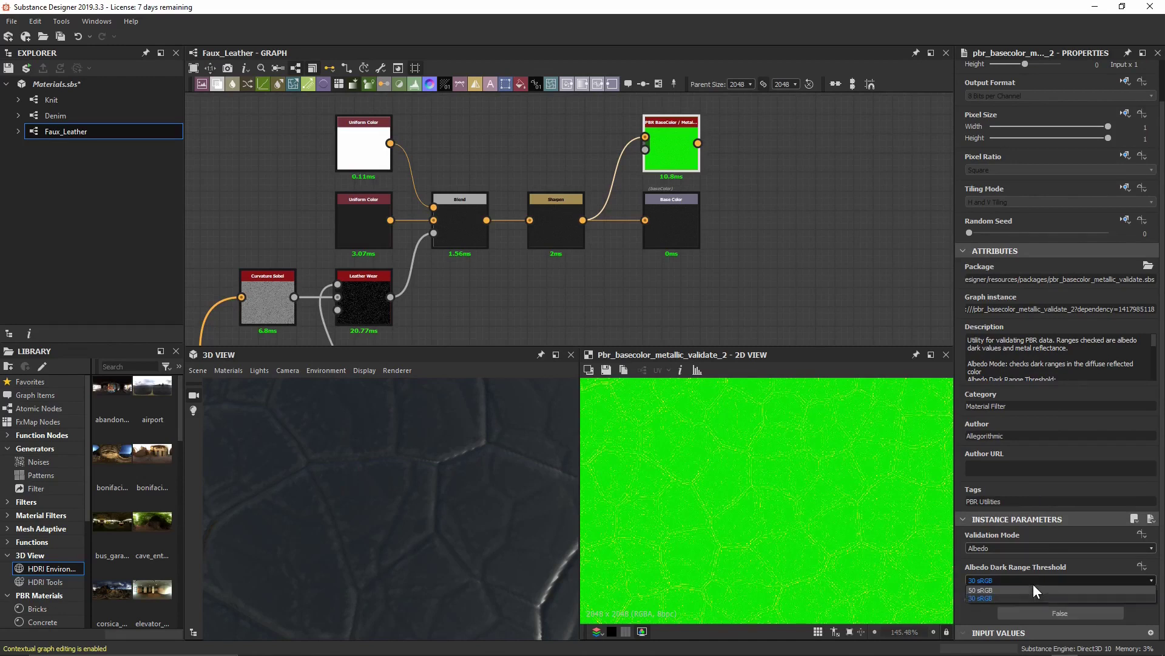
click(1034, 588)
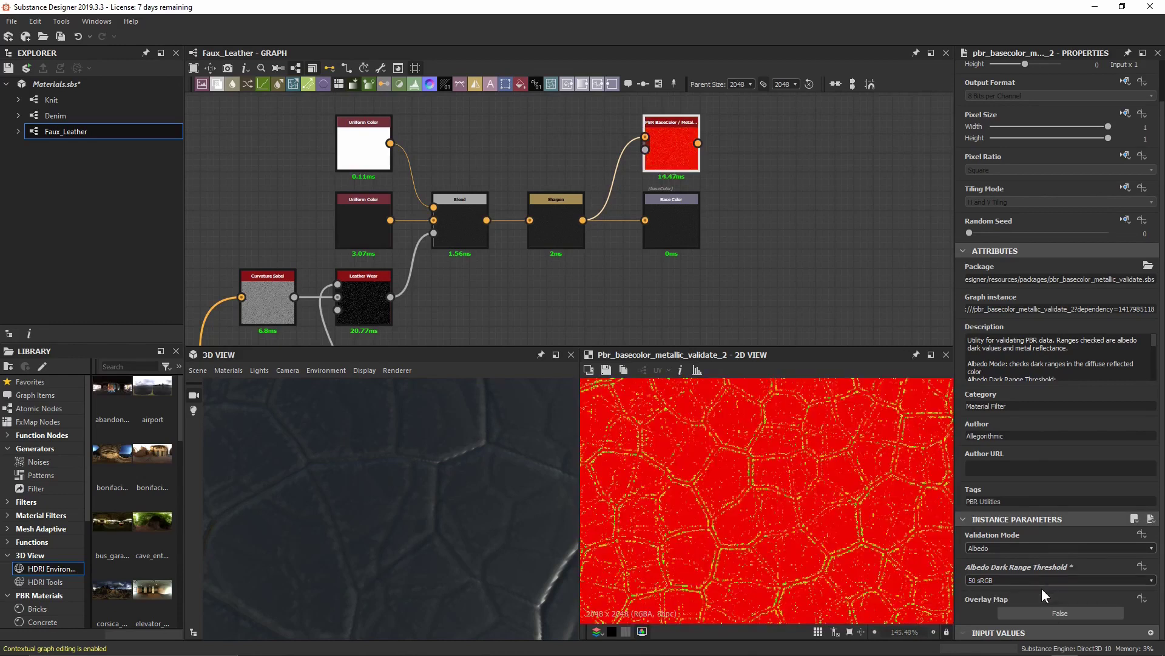
- Compare the Sharpen output with the PBR validation and reselect the validator's Albedo Dark Range Threshold
double_click(548, 227)
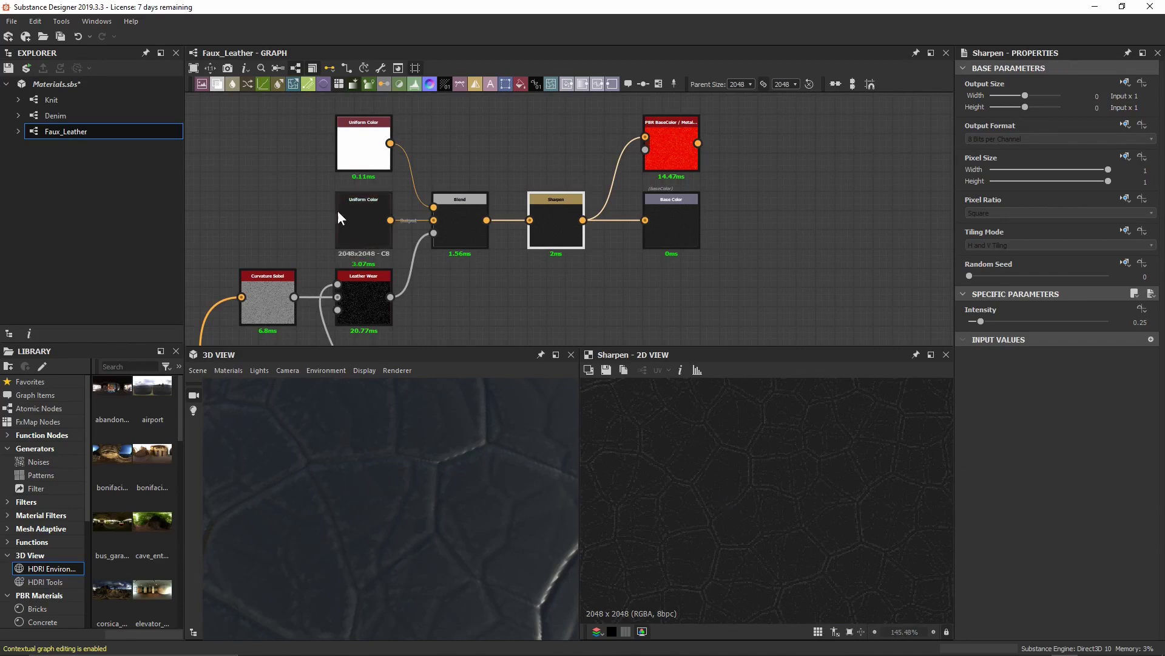
click(671, 138)
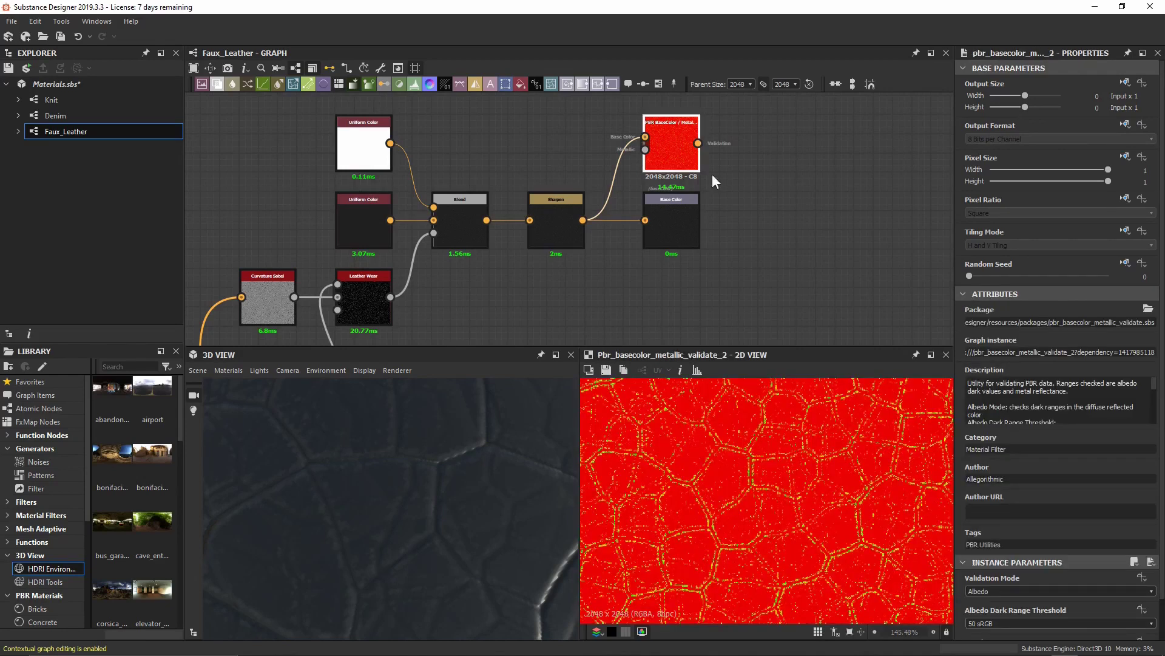
scroll(1039, 498, down, 2)
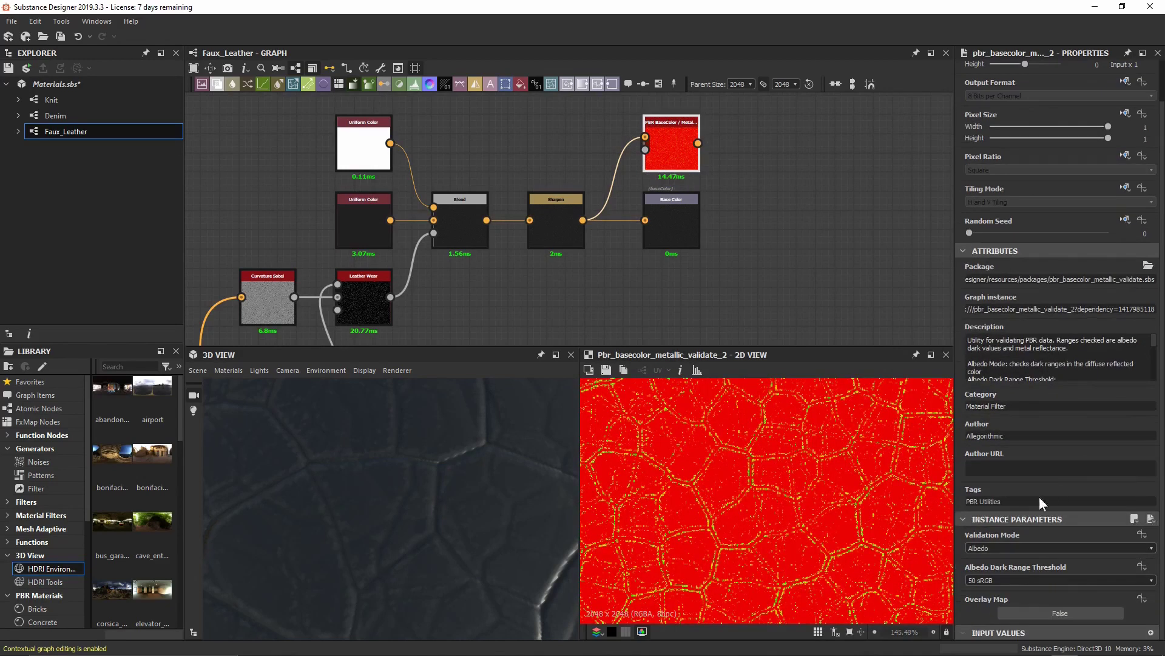
click(1005, 576)
click(1011, 592)
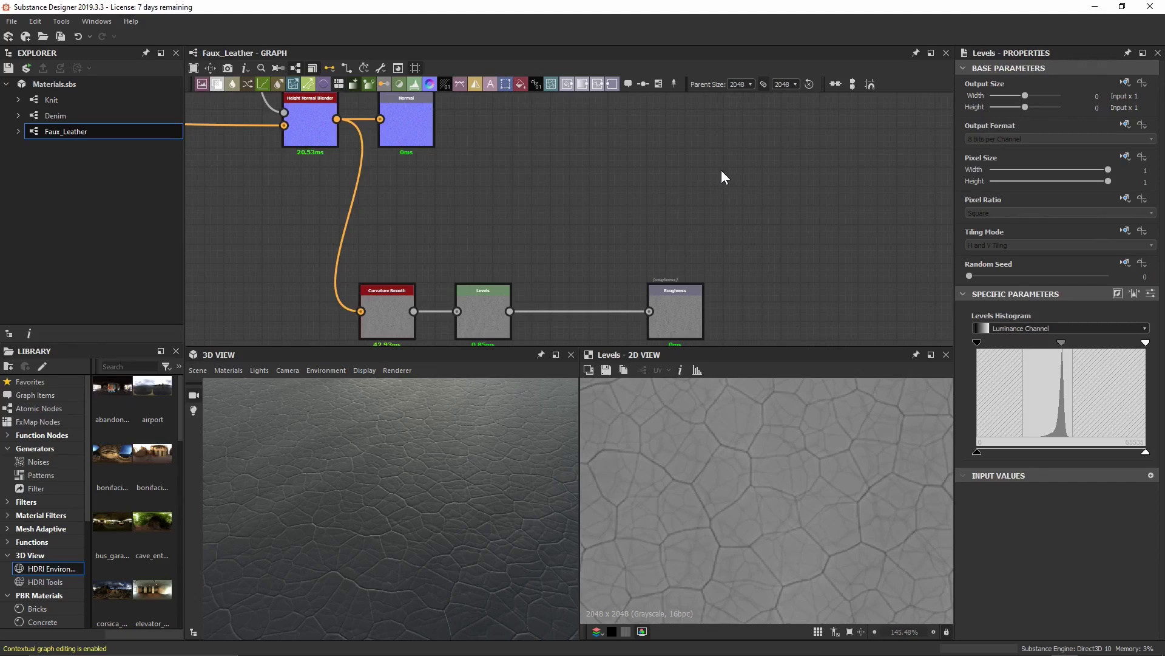
- Invert the Levels node feeding Roughness by swapping its input black and white points, with a narrowed input range
click(396, 309)
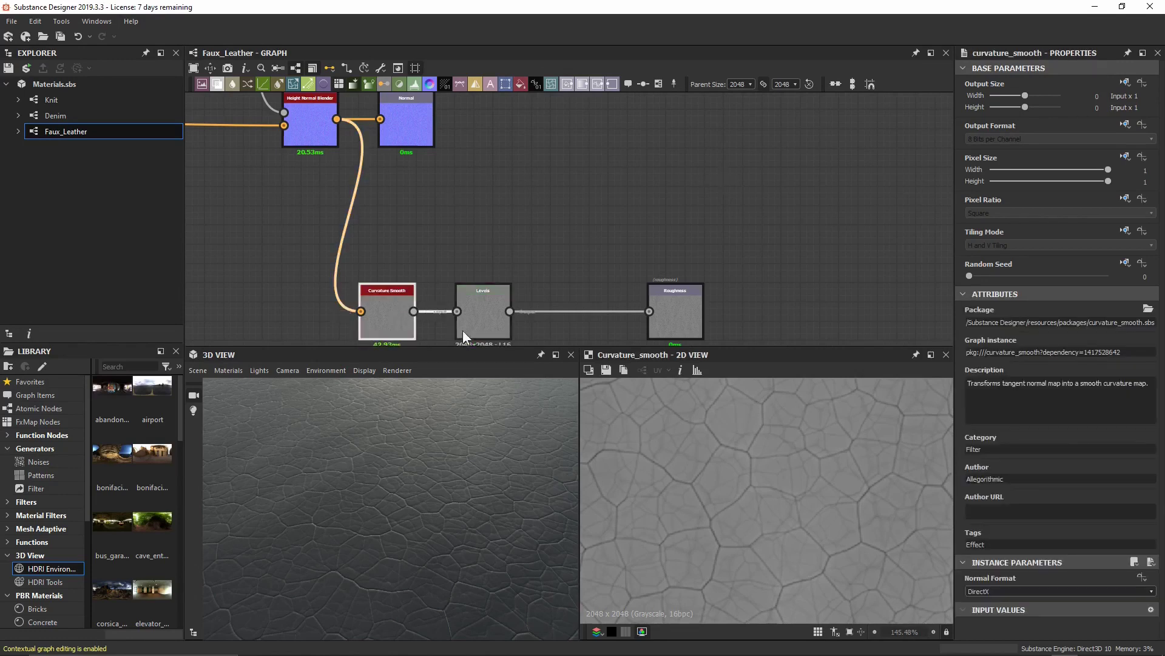
click(486, 319)
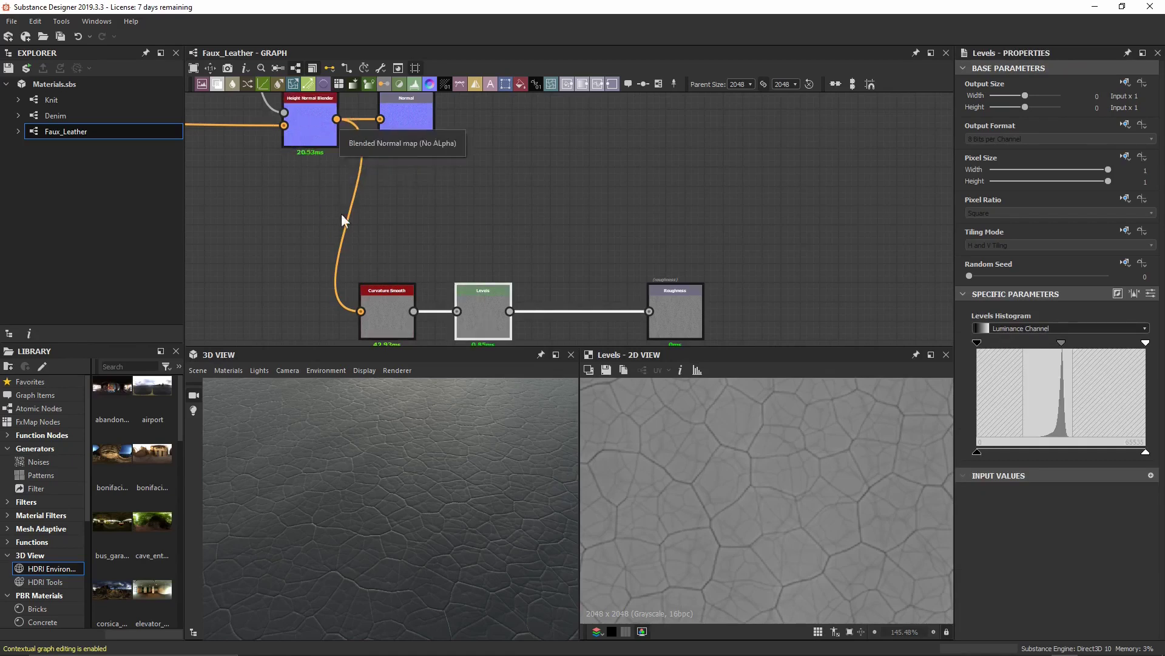
scroll(567, 257, up, 2)
middle_drag(545, 311, 563, 257)
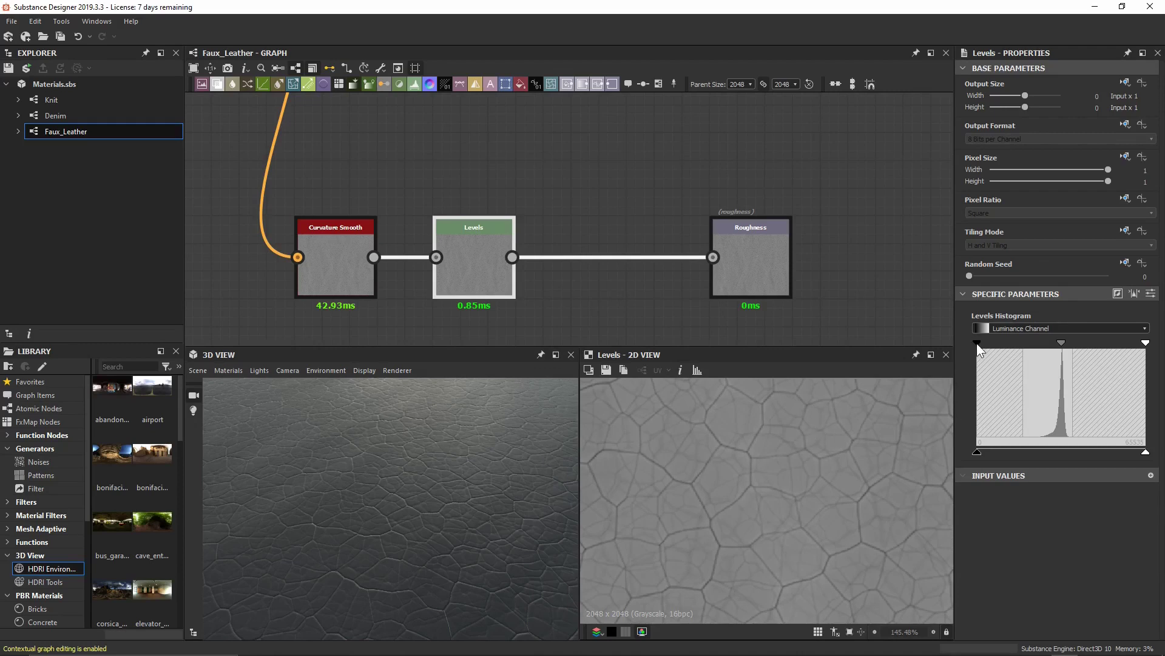
scroll(727, 469, up, 3)
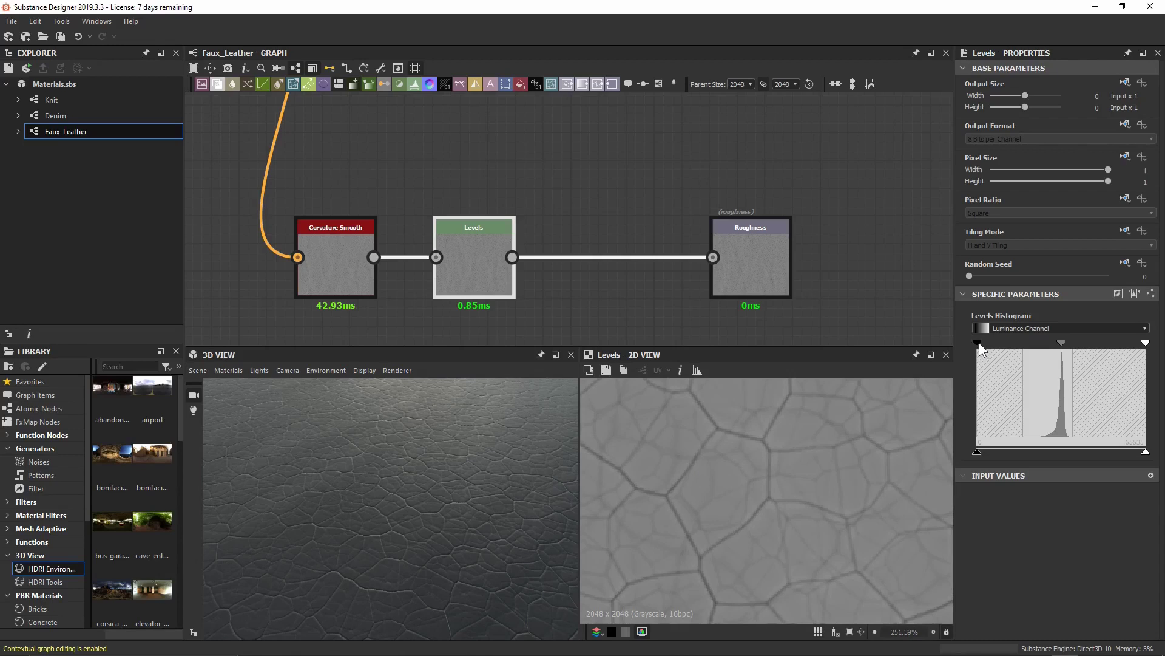
drag(978, 342, 1069, 343)
drag(1146, 342, 1087, 333)
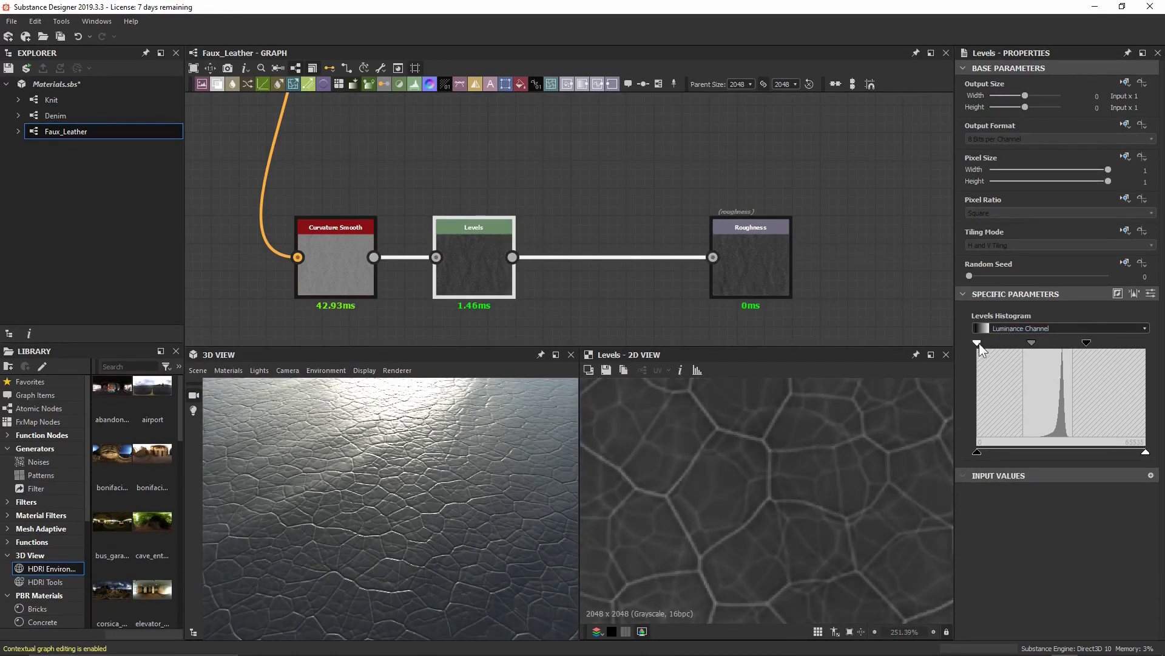
drag(979, 343, 1039, 342)
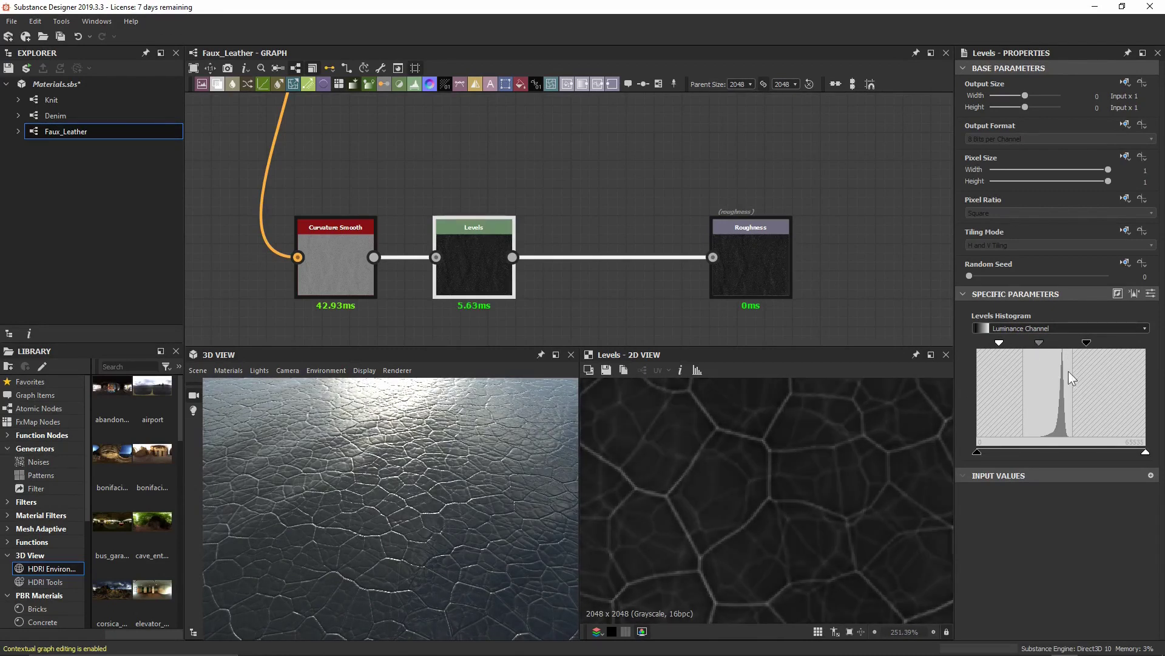
- Raise the roughness Levels node's output black level and fine-tune its midtone while checking reflections on the leather
drag(977, 452, 1013, 423)
drag(547, 449, 495, 475)
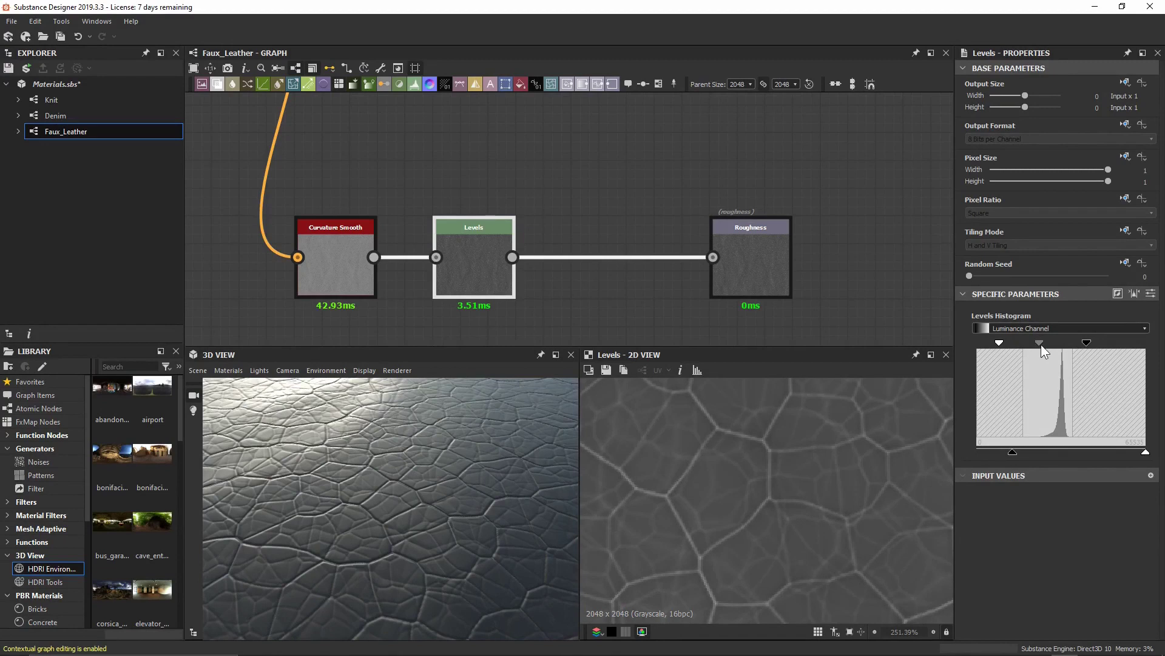
drag(1041, 344, 1037, 344)
drag(370, 470, 470, 399)
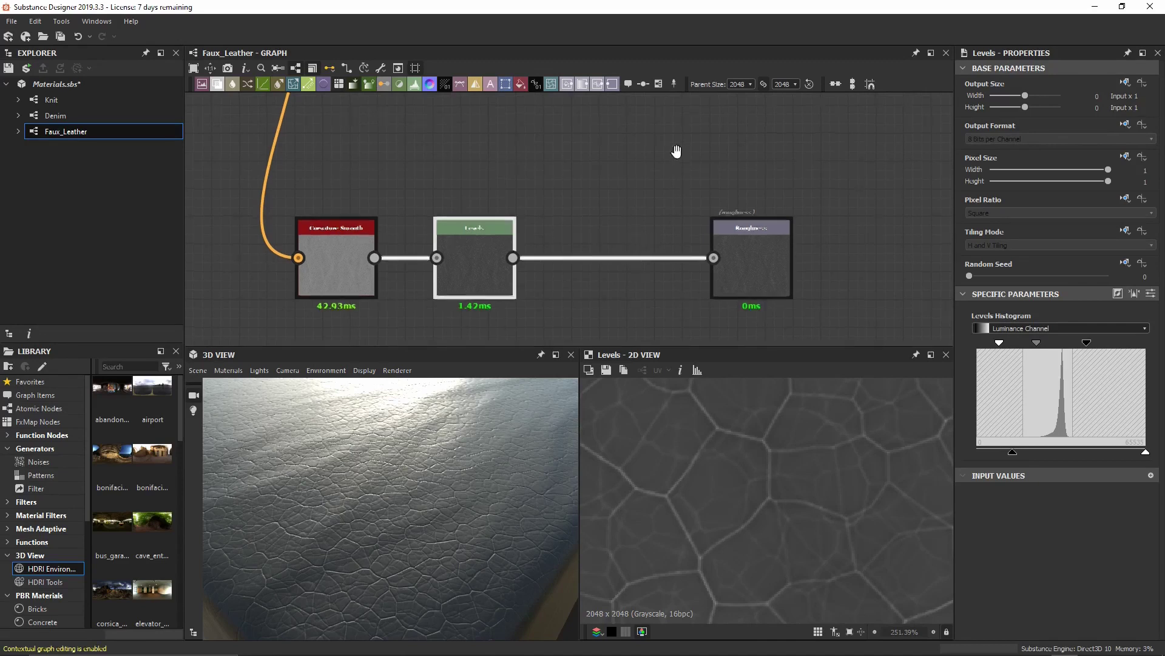
- Add a Grunge Map 015 node to the graph and place it above the Curvature Smooth node
middle_drag(679, 150, 647, 218)
key(space)
text(grung)
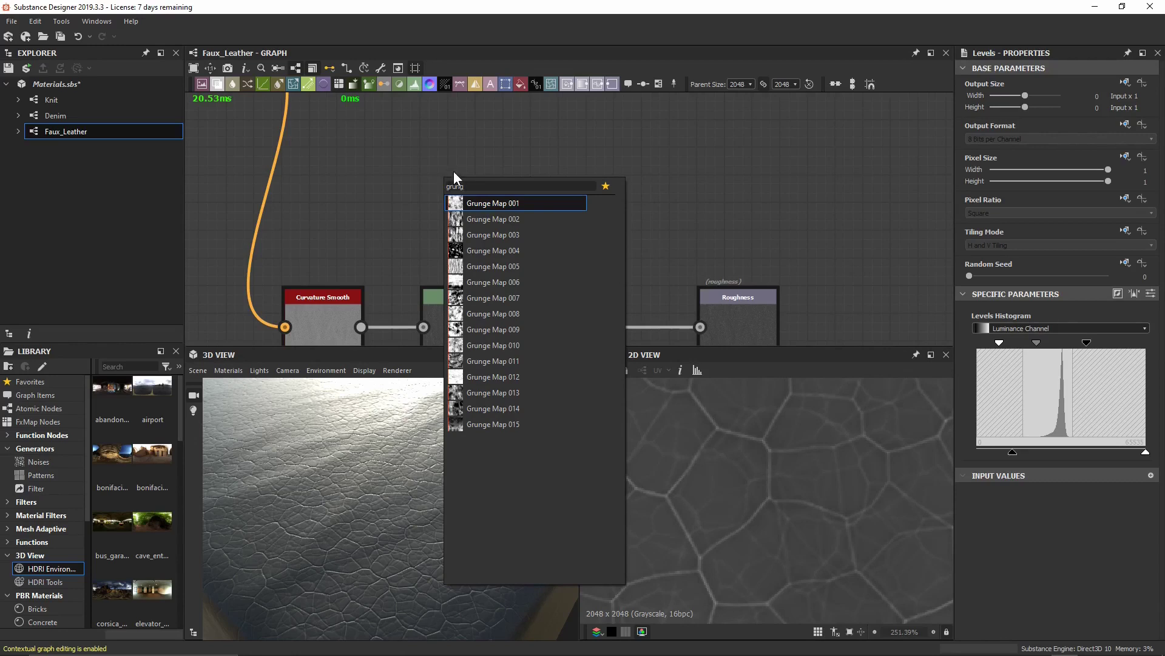
click(499, 424)
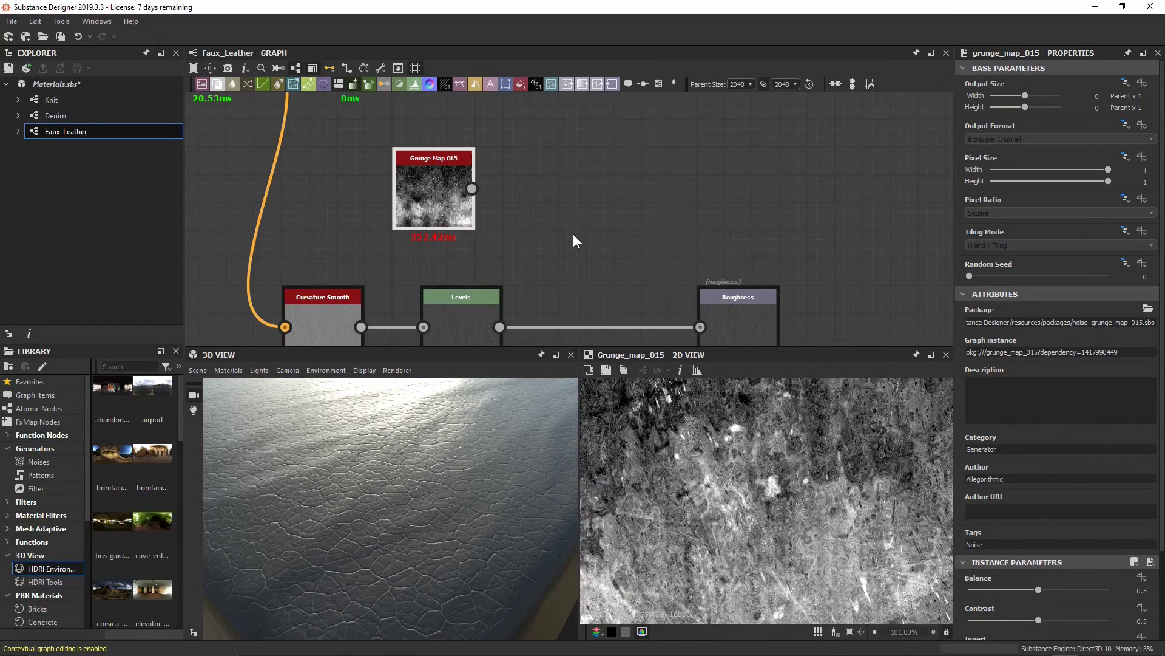
drag(452, 196, 345, 224)
- Insert a Blend node between the curvature Levels and Roughness nodes, with Grunge Map 015 as its foreground
middle_drag(546, 285, 534, 232)
click(460, 279)
key(space)
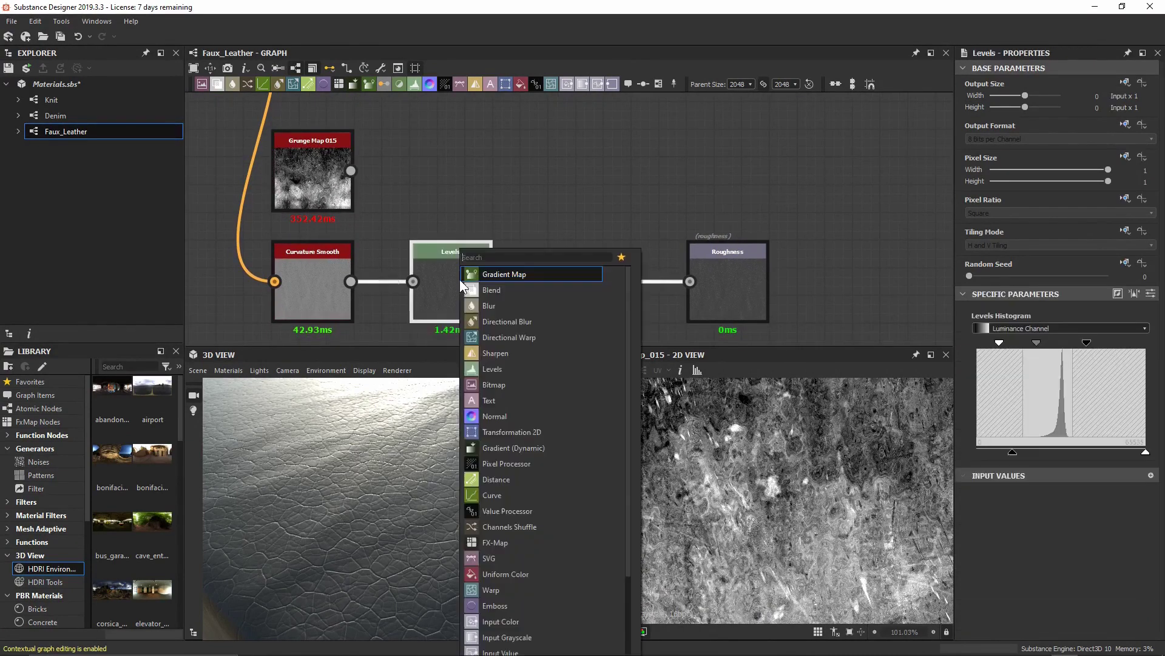
text(blend)
key(Return)
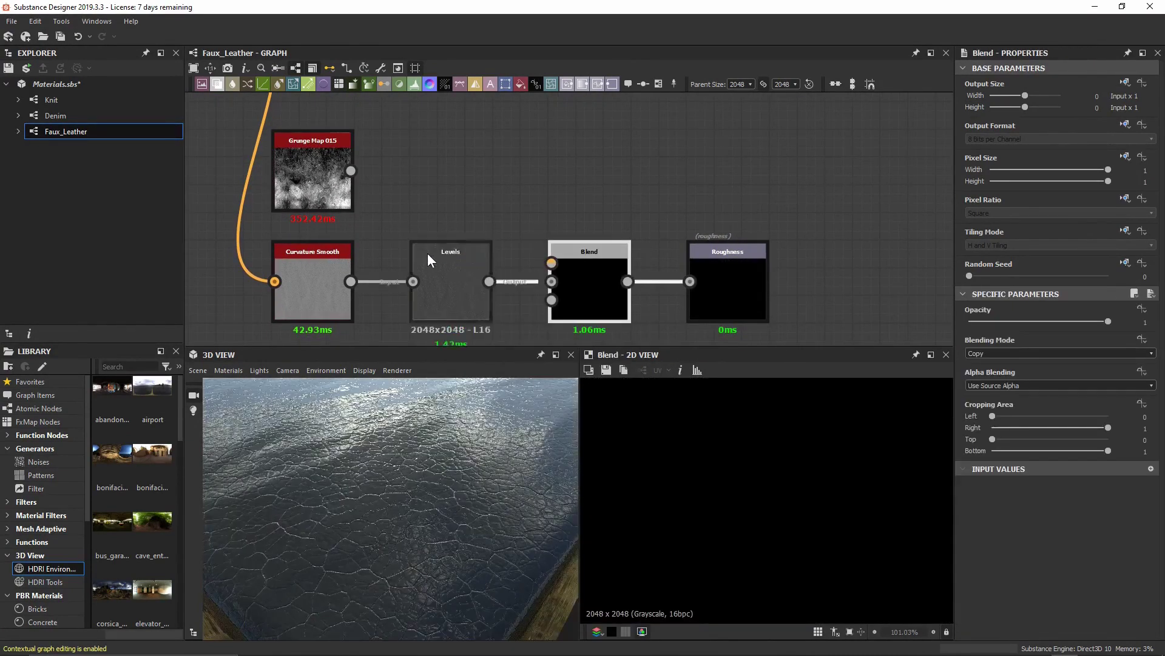
drag(351, 170, 552, 263)
drag(497, 461, 442, 508)
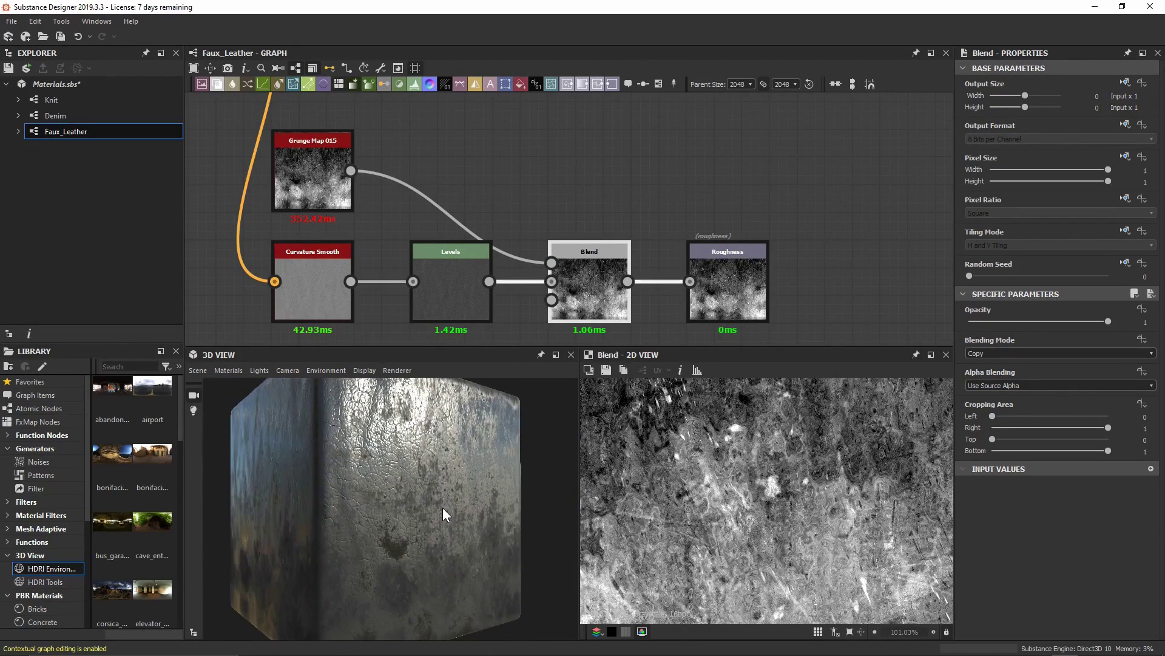
key(f)
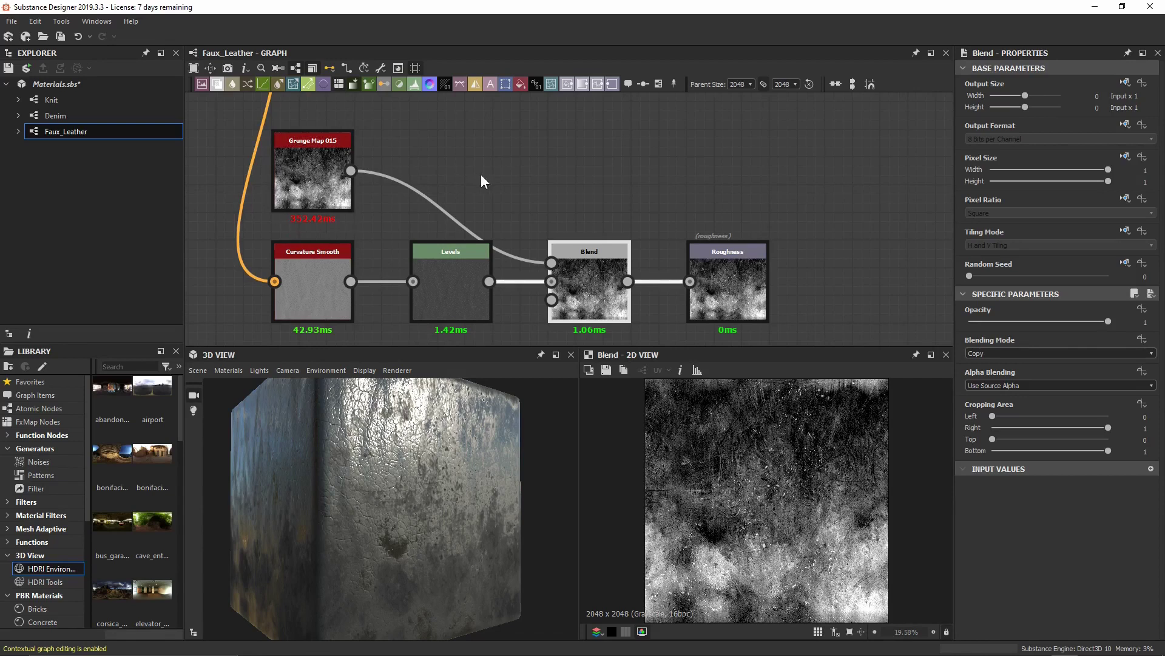
- Set the roughness Blend node's blending mode to Screen
click(1027, 351)
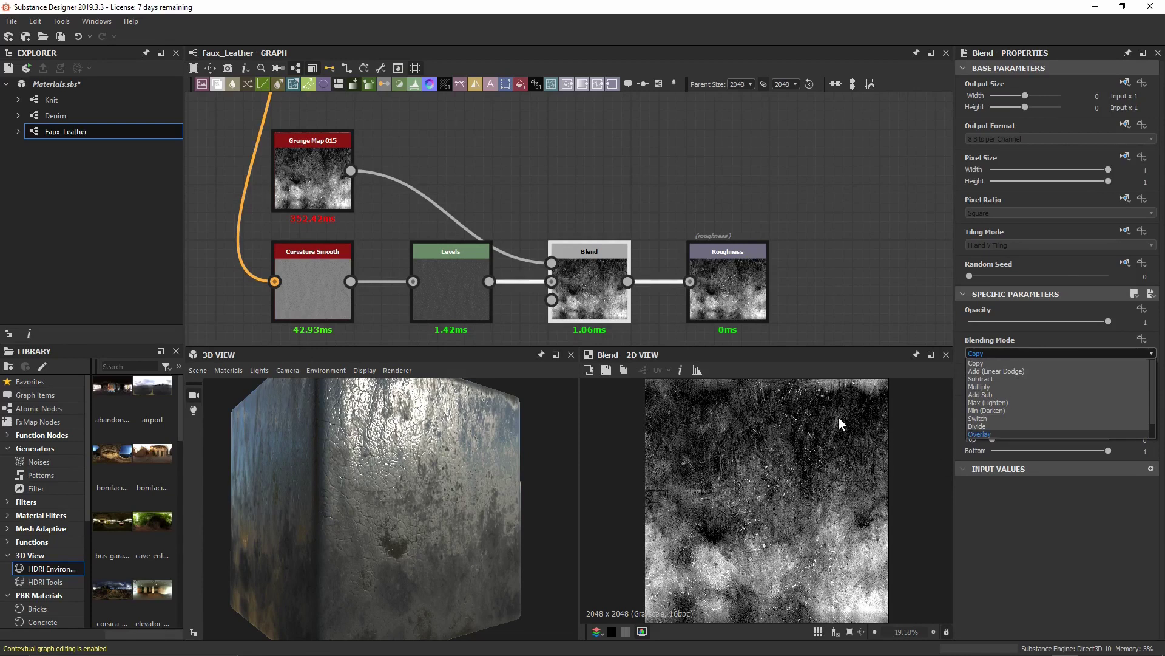
scroll(1074, 410, down, 1)
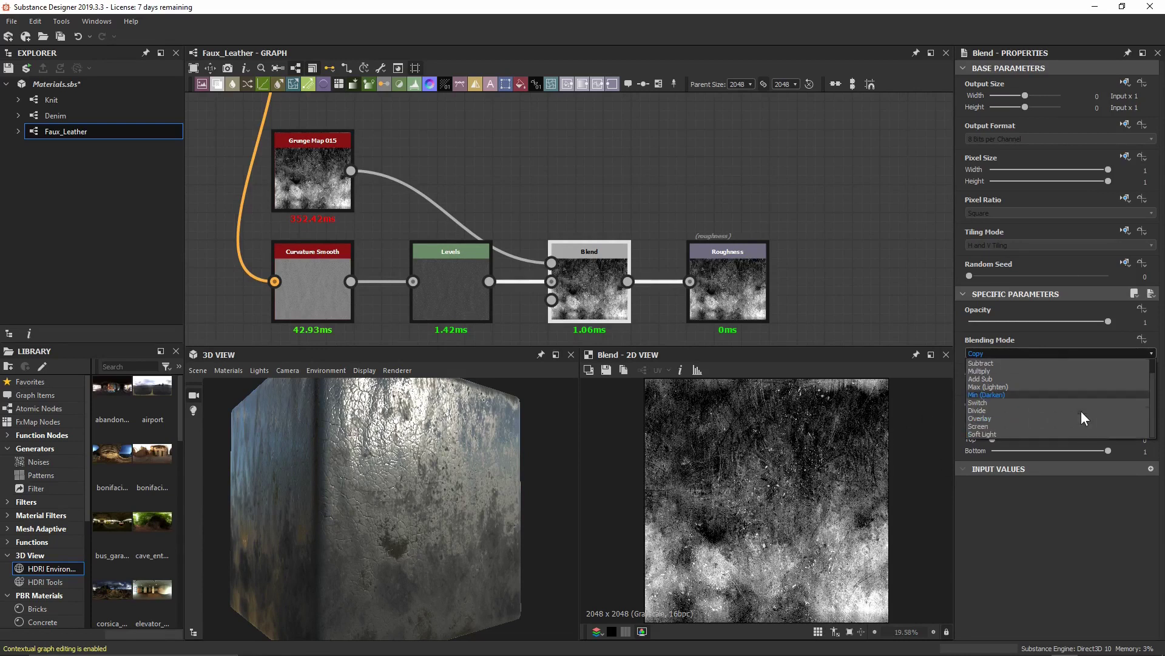
click(1032, 427)
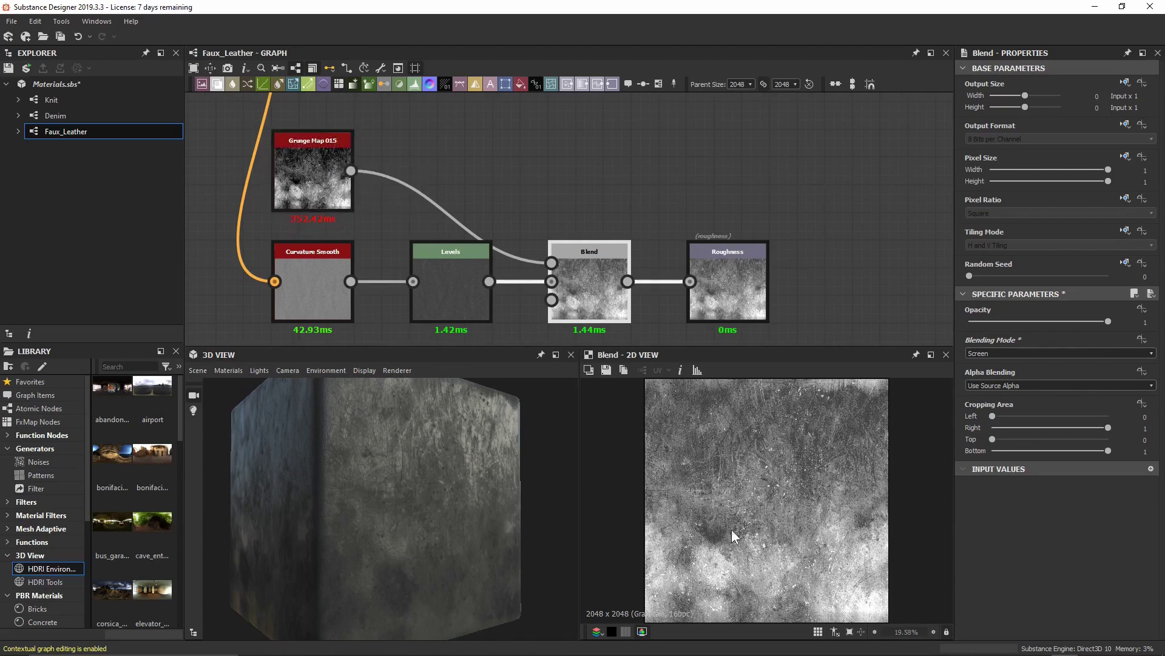
mouse_move(508, 511)
mouse_down()
mouse_move(496, 458)
mouse_move(506, 513)
mouse_up()
- Insert a Levels node between Grunge Map 015 and the Blend, aligned in the grunge row
click(312, 191)
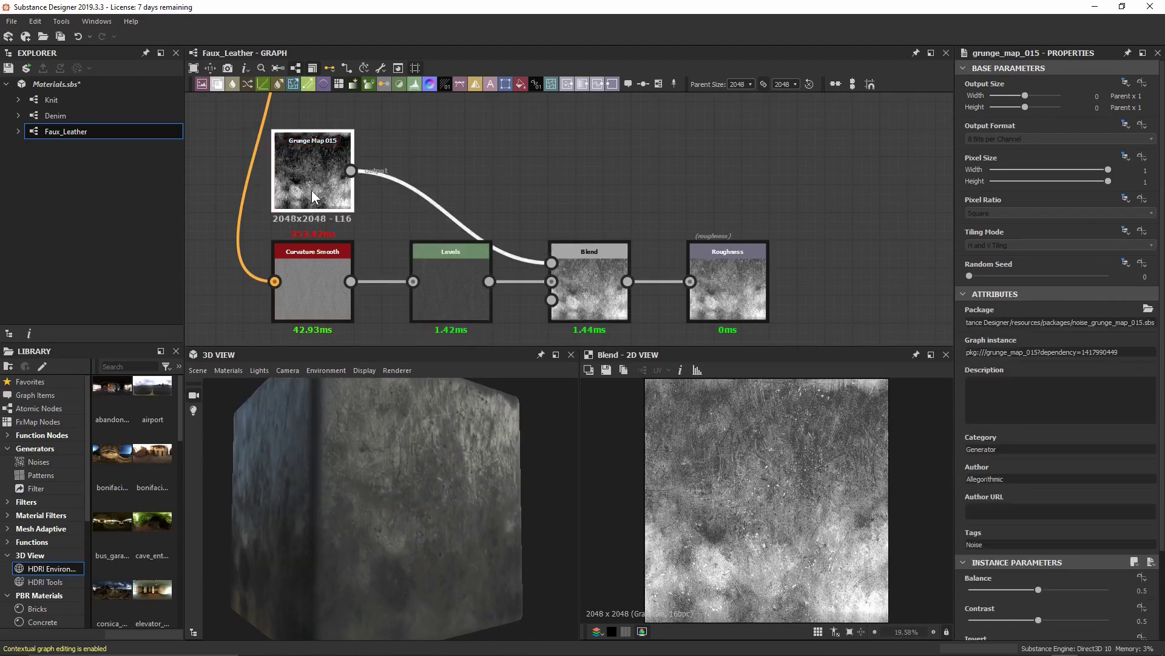
key(space)
key(Return)
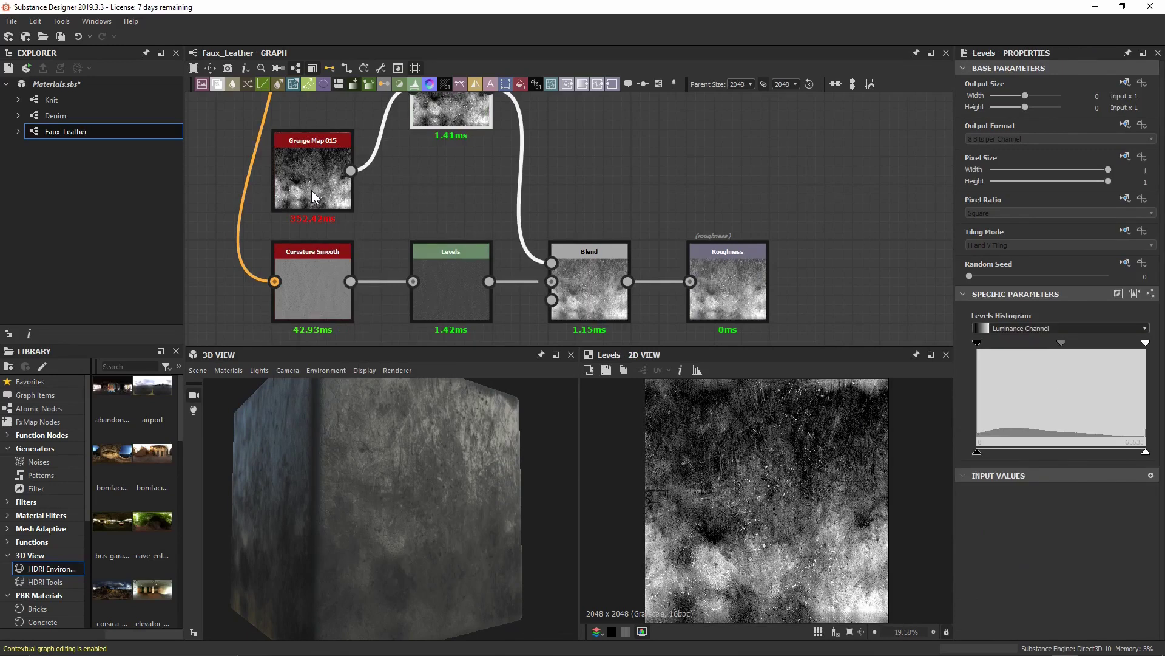
drag(445, 99, 441, 179)
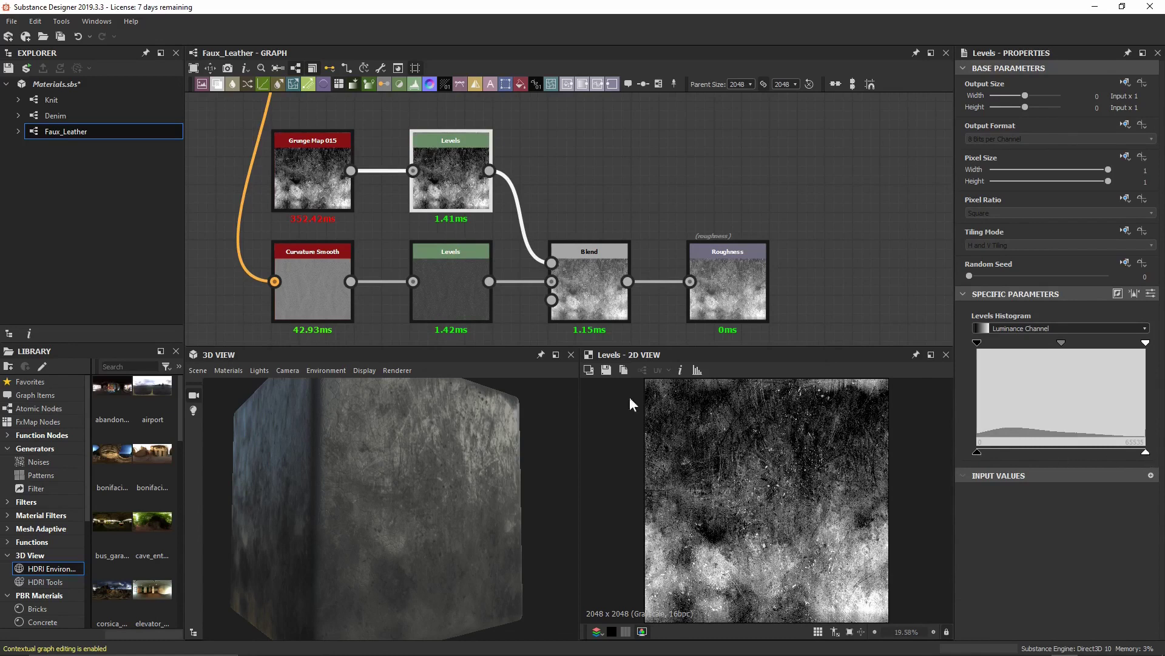
- Lower the grunge Levels node's output white level strongly and examine the blended roughness in 2D and on the leather
click(595, 281)
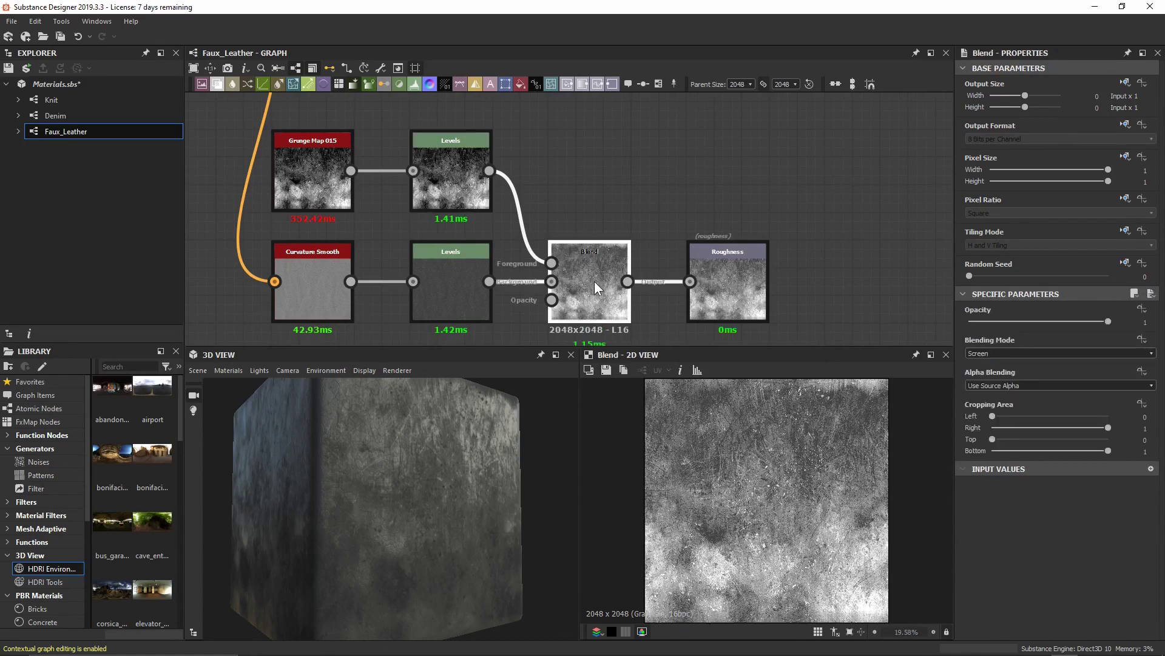
click(465, 174)
drag(1145, 452, 1002, 452)
double_click(450, 193)
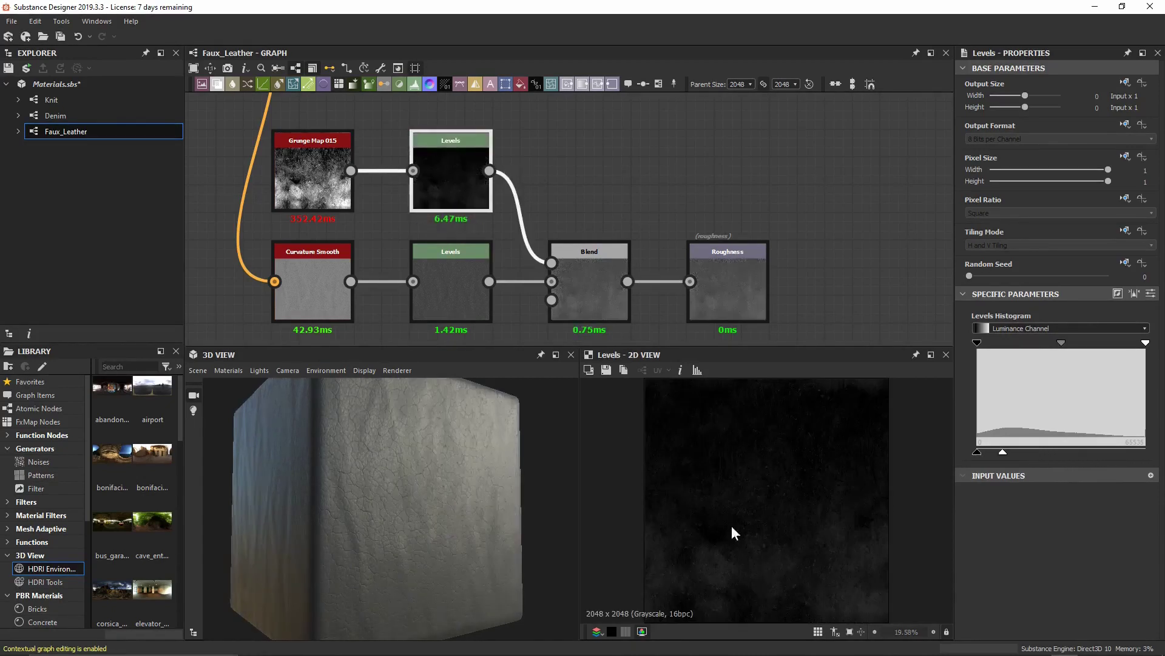
double_click(304, 193)
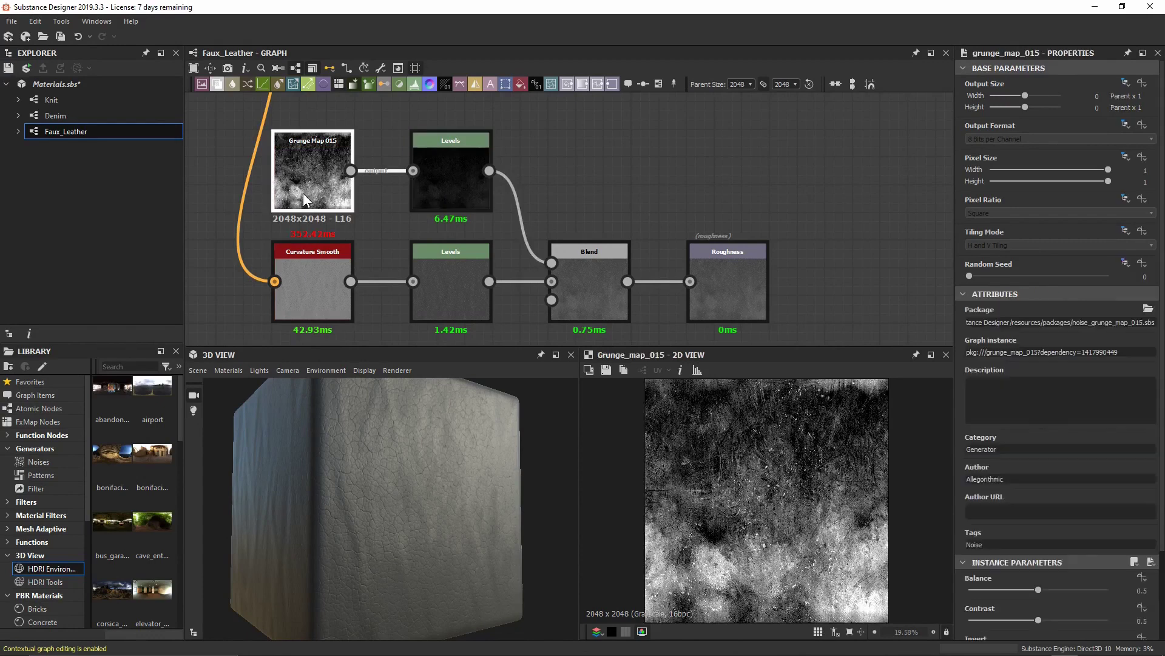
double_click(585, 286)
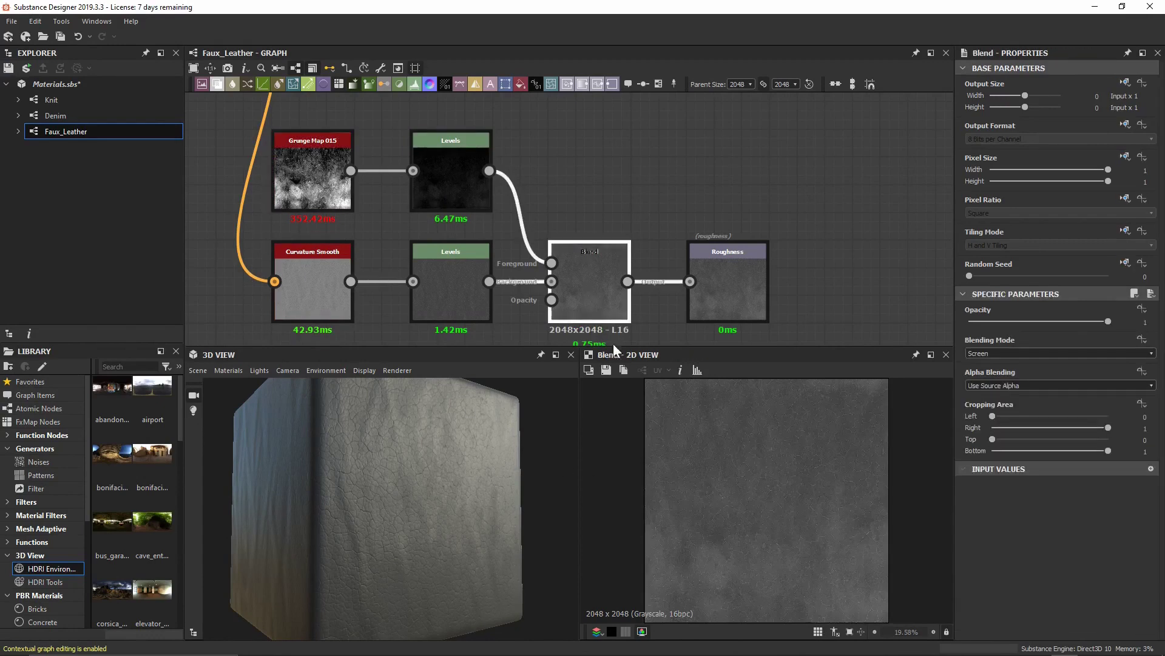
scroll(716, 425, up, 3)
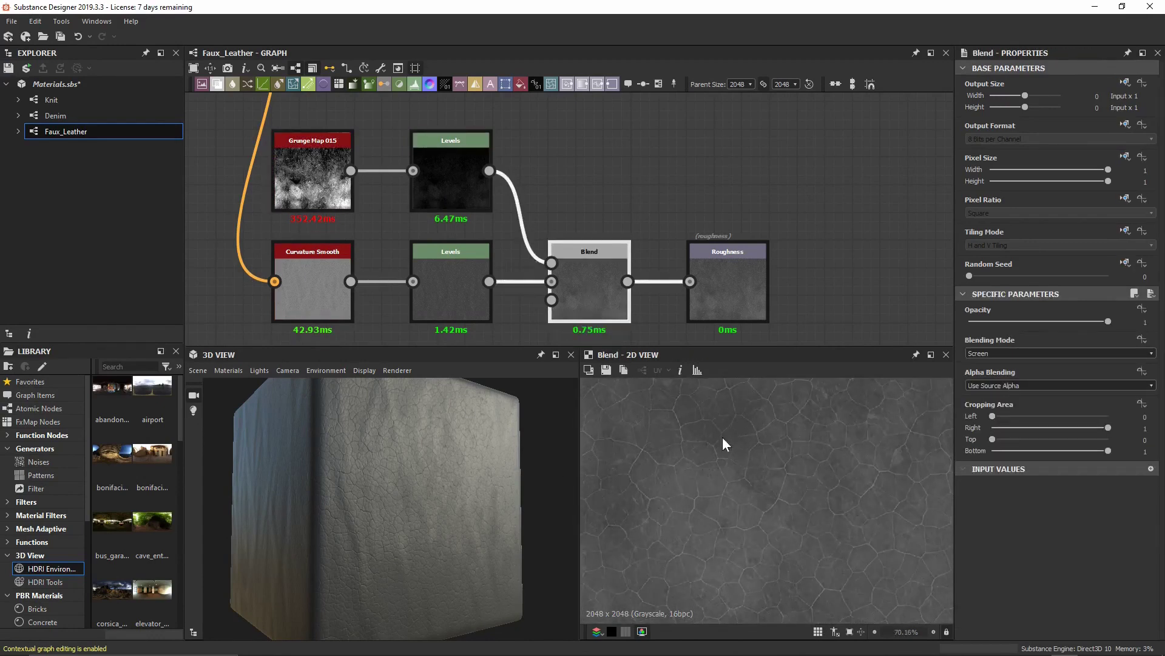
middle_drag(722, 442, 761, 471)
scroll(712, 500, up, 2)
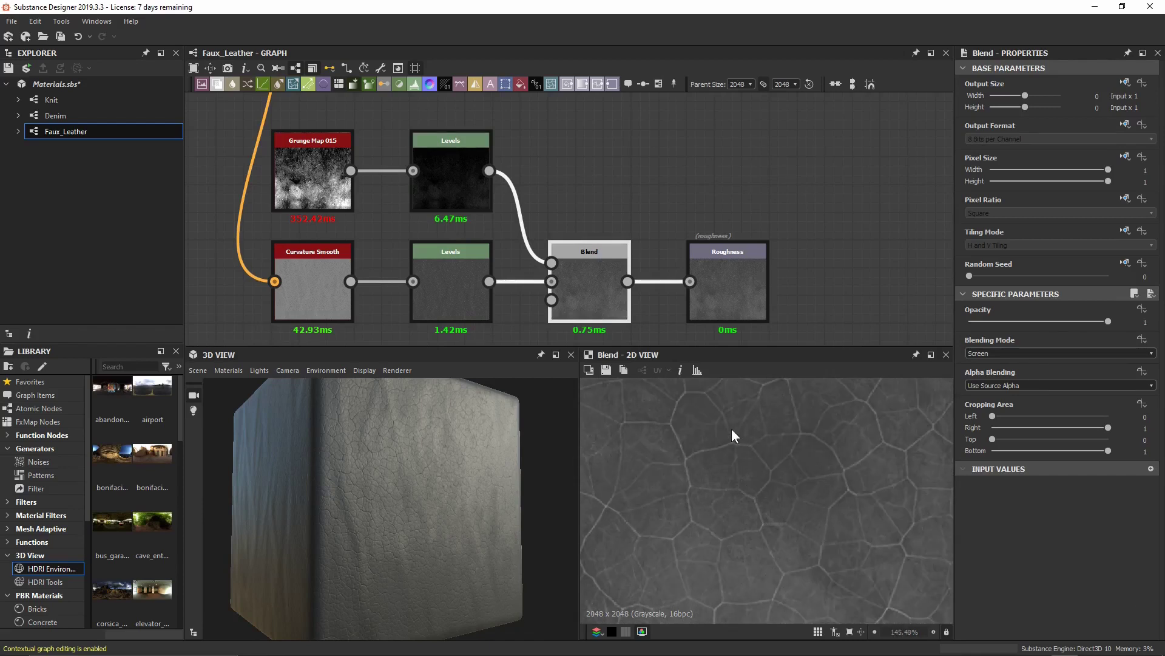
drag(450, 488, 343, 370)
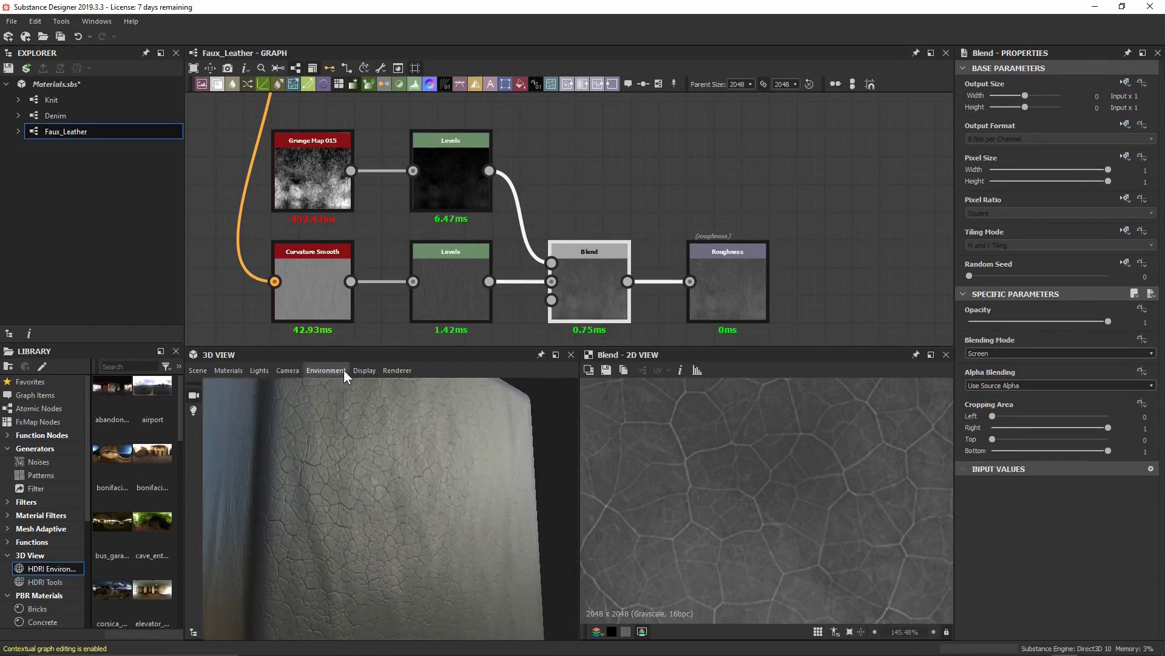
- Shift the curvature Levels node's input black point closer to its white point and check the leather's reflections
click(461, 301)
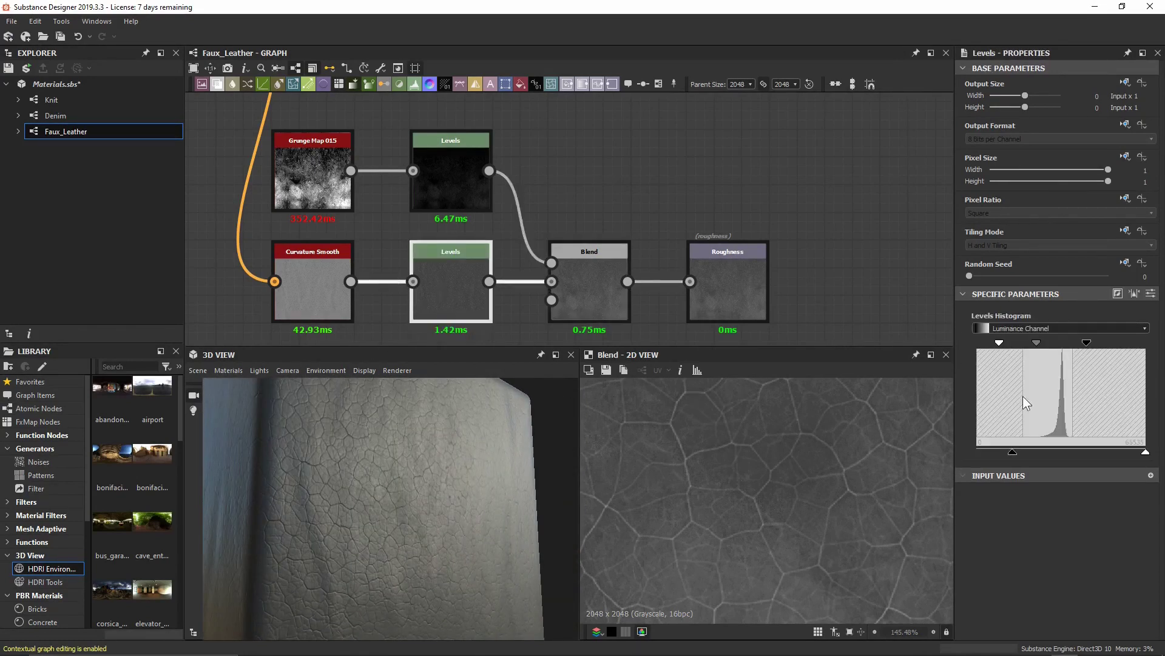
drag(1083, 341, 1066, 341)
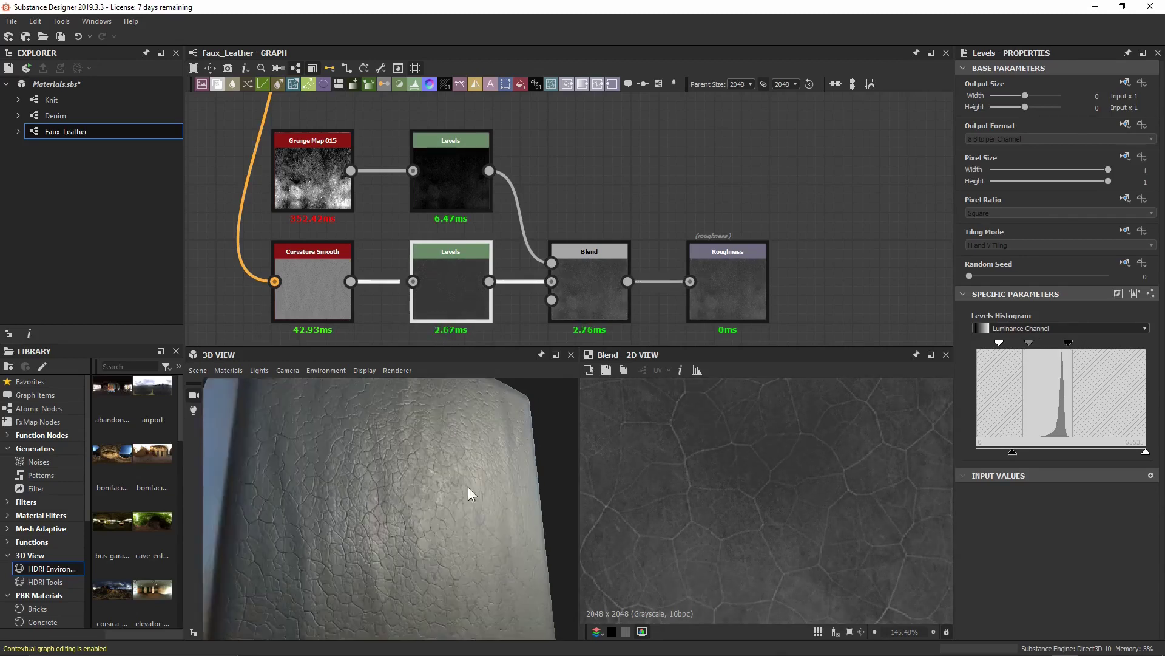
drag(468, 487, 475, 530)
shift+right_drag(475, 530, 465, 519)
- Raise the grunge Levels node's output white level slightly and inspect the leather creases up close
click(468, 201)
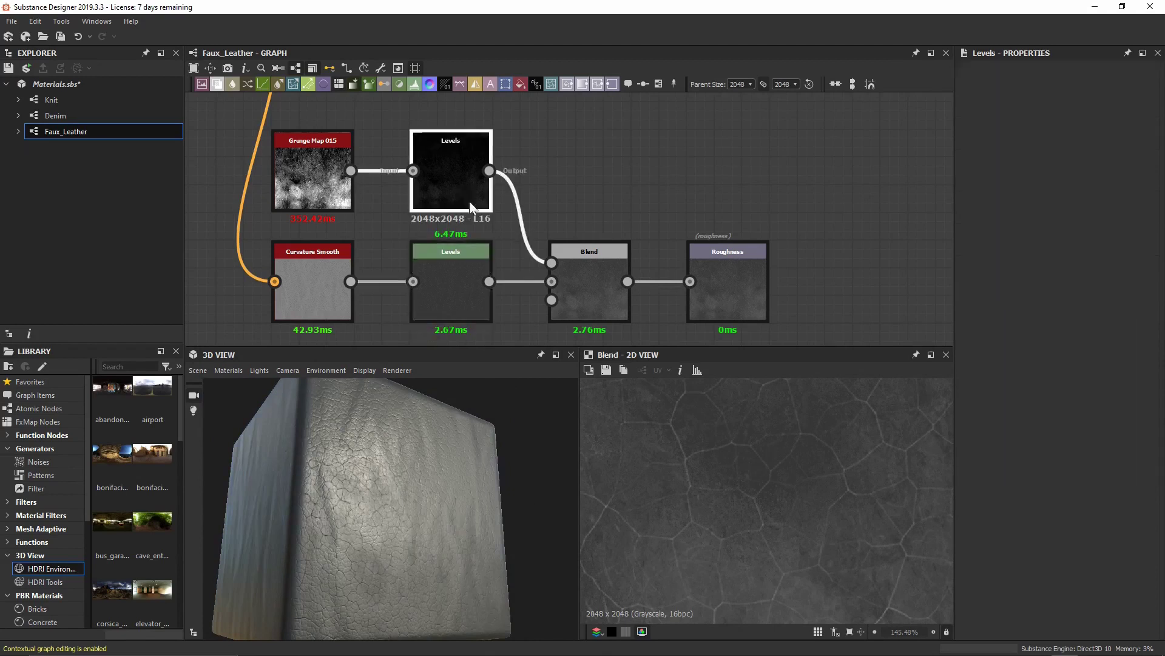
drag(1002, 453, 1011, 450)
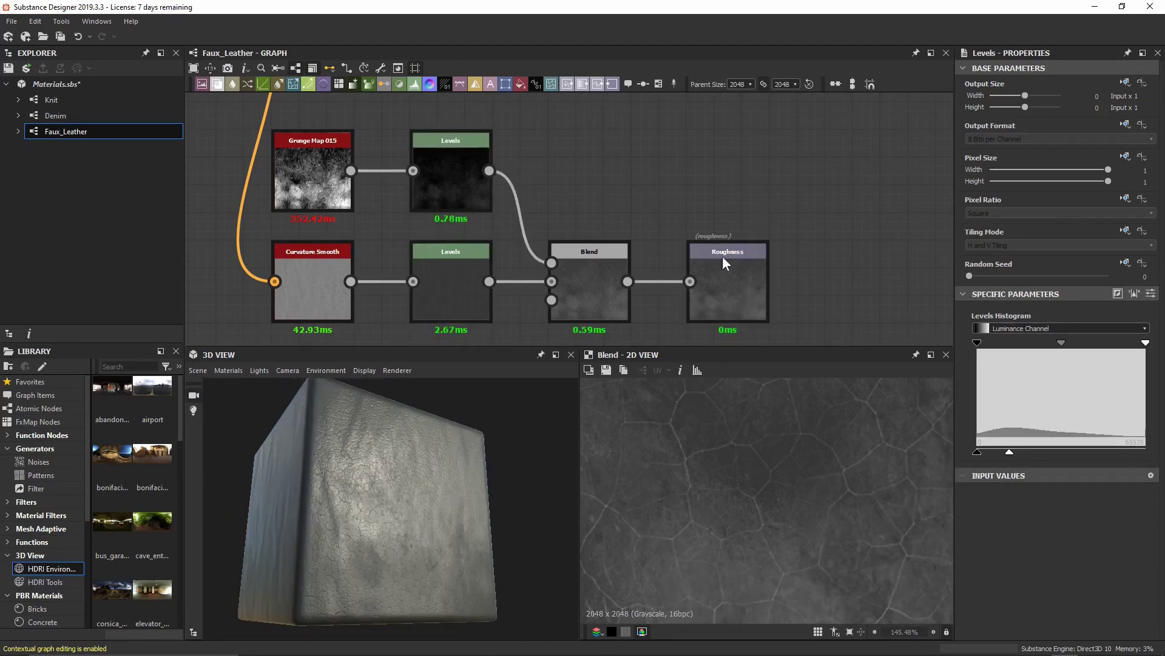
scroll(418, 564, up, 10)
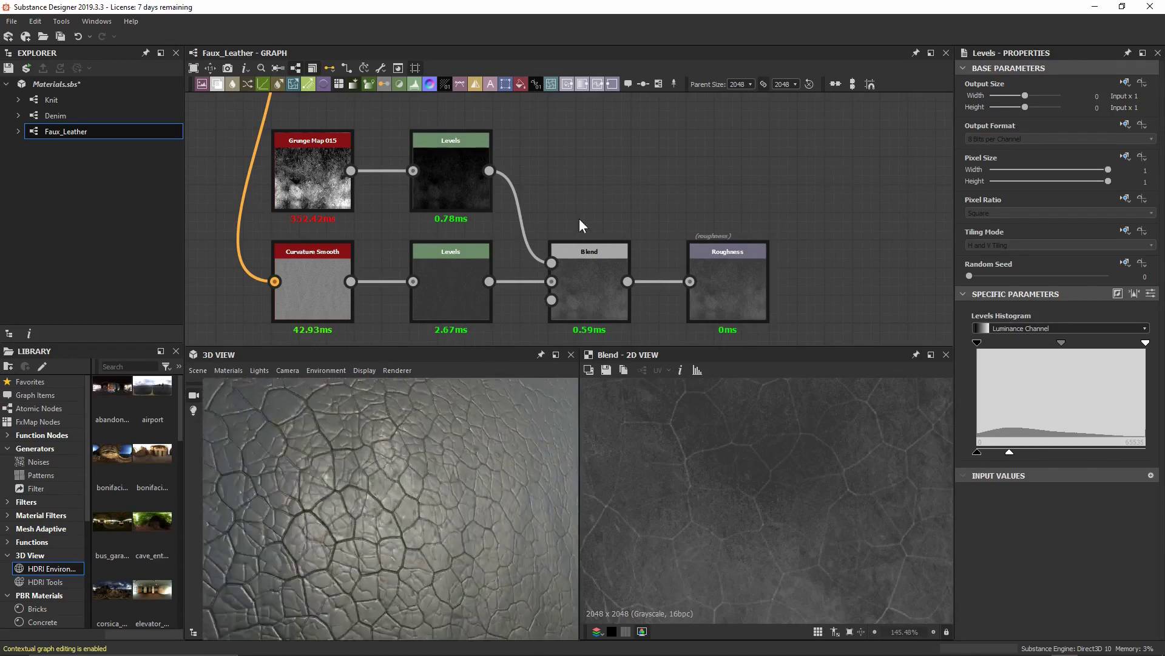
scroll(403, 520, up, 10)
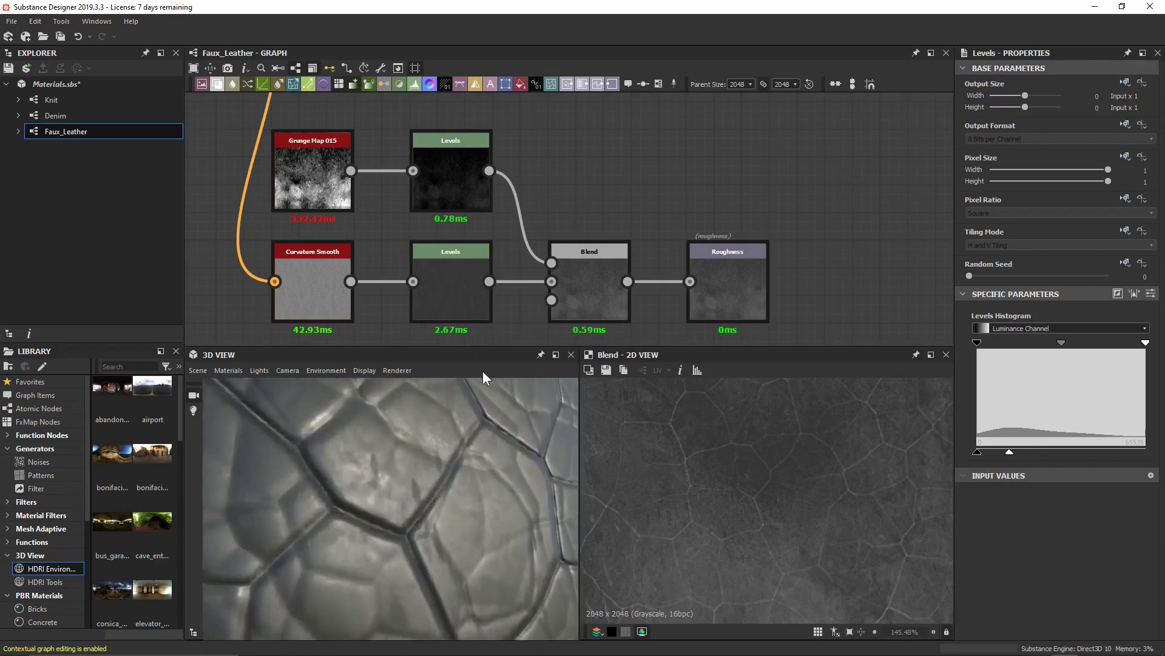
drag(450, 439, 492, 493)
drag(510, 566, 489, 481)
drag(398, 496, 431, 500)
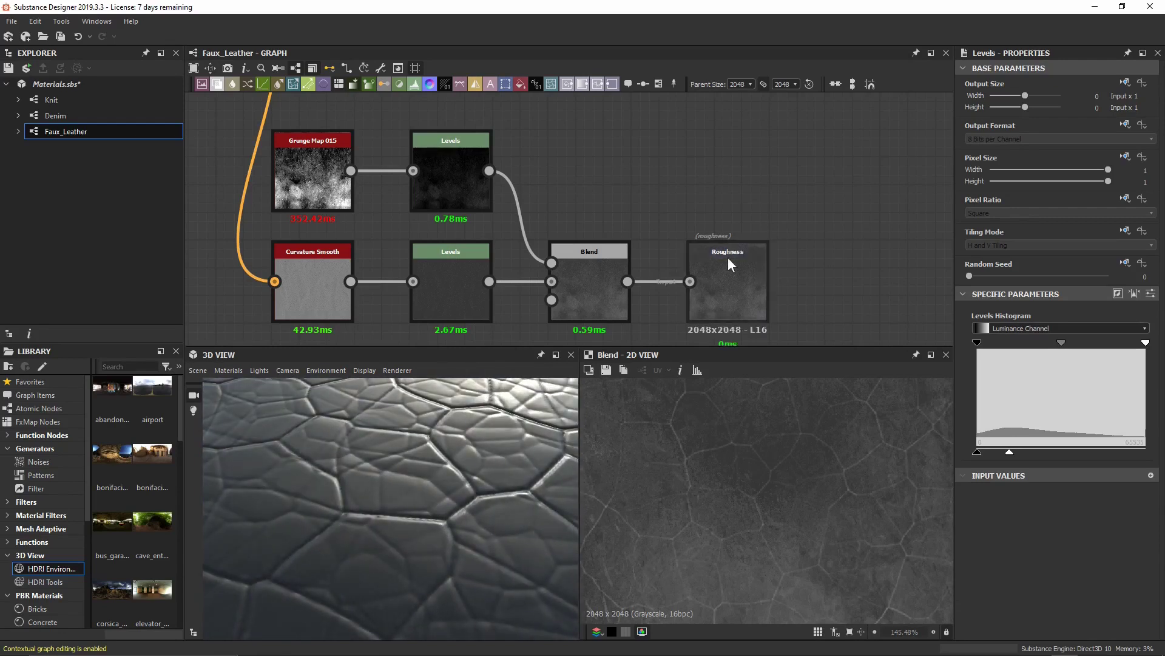
- Move the Roughness output further along and insert a second Blend node between it and the grunge Blend
scroll(740, 198, down, 5)
middle_drag(740, 198, 604, 216)
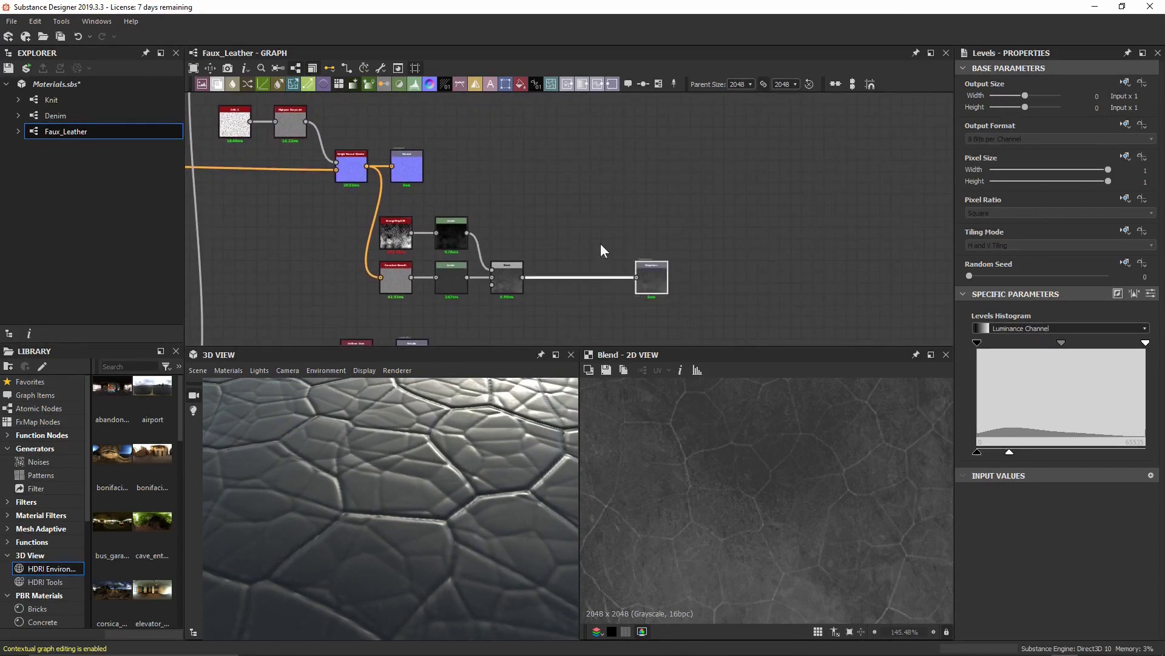
click(590, 268)
key(space)
text(bl)
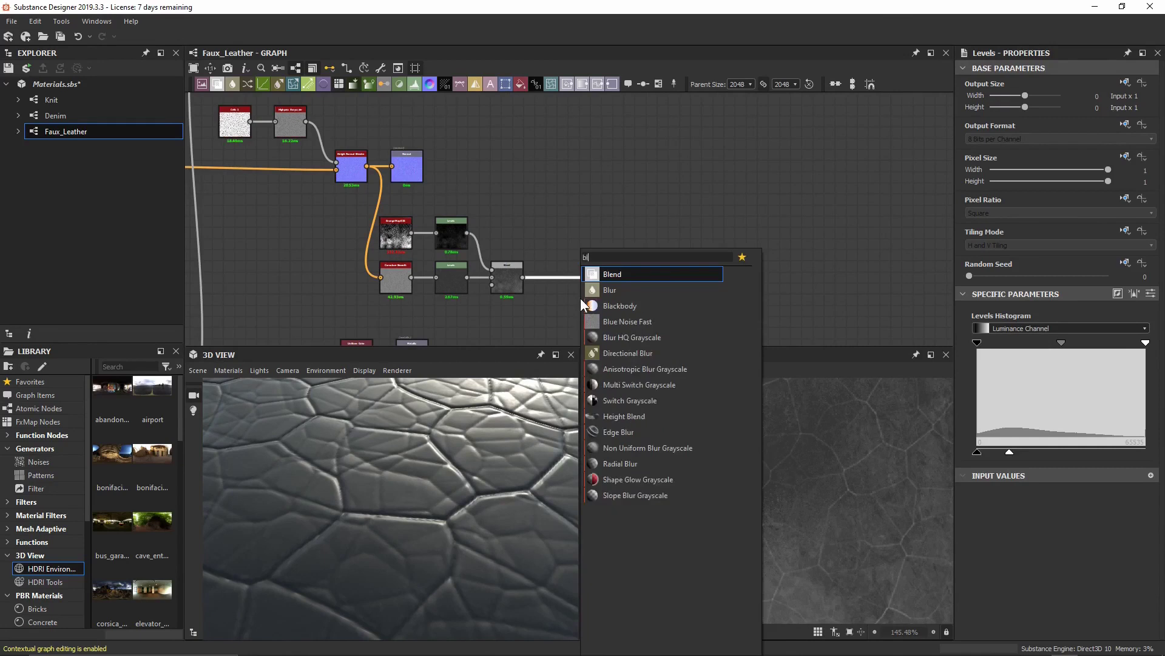
key(Return)
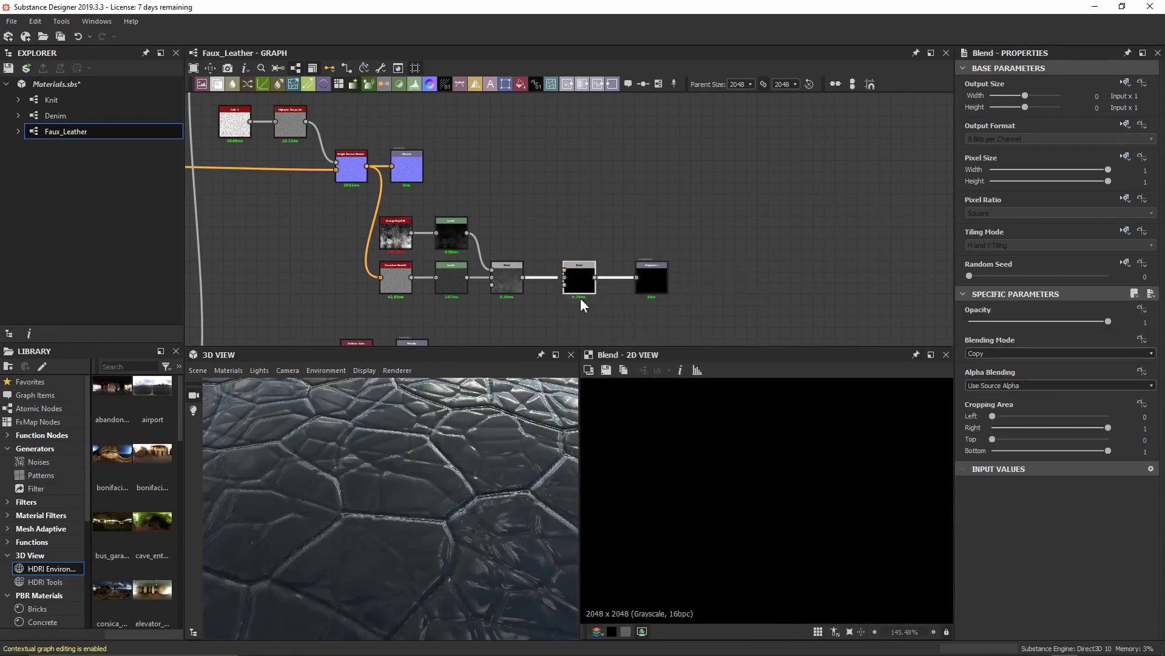
- Inspect the Leather Wear mask and connect its output to the second roughness Blend's foreground
middle_drag(478, 119, 627, 306)
double_click(414, 232)
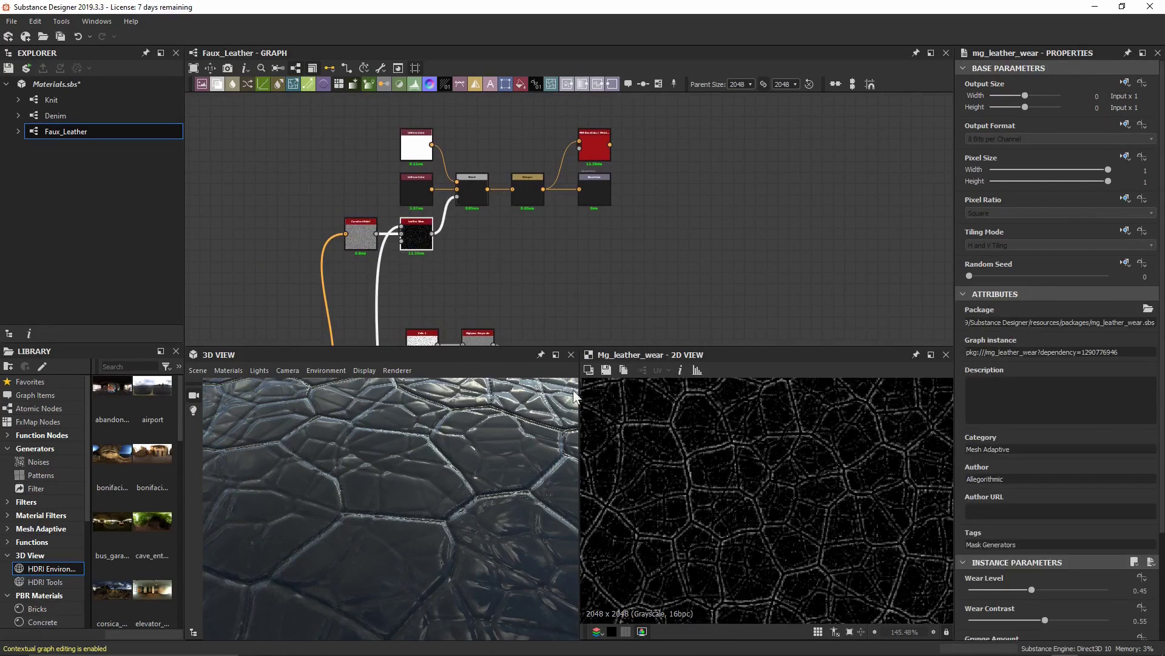
scroll(741, 473, up, 5)
middle_drag(731, 476, 828, 494)
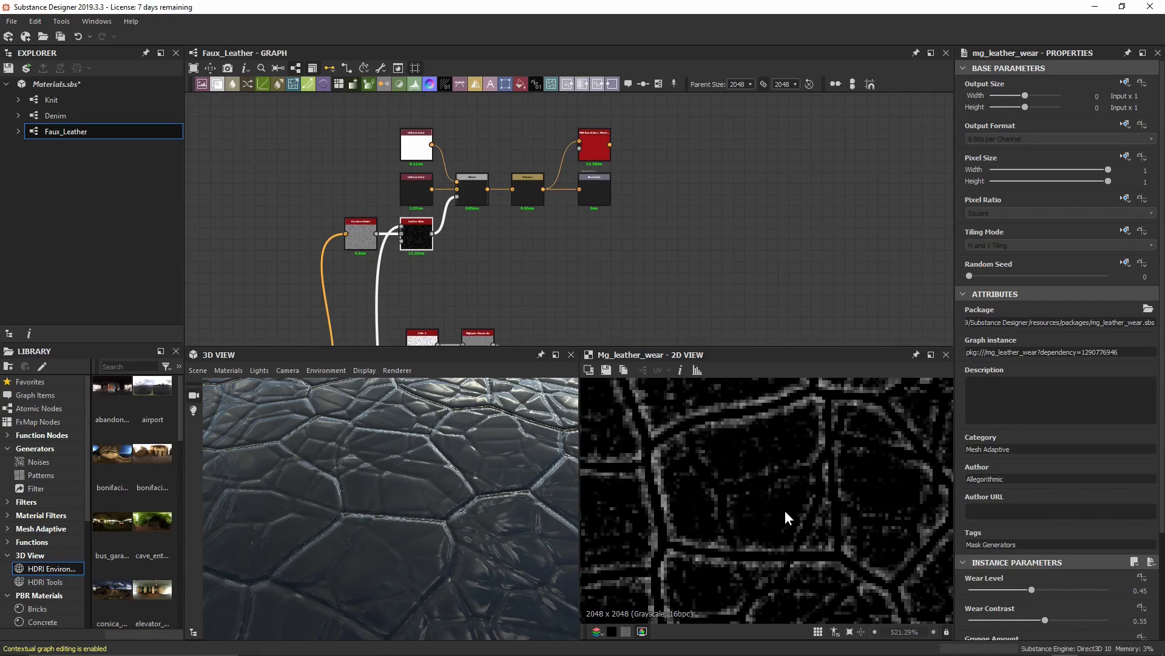
drag(436, 236, 555, 240)
scroll(599, 203, up, 5)
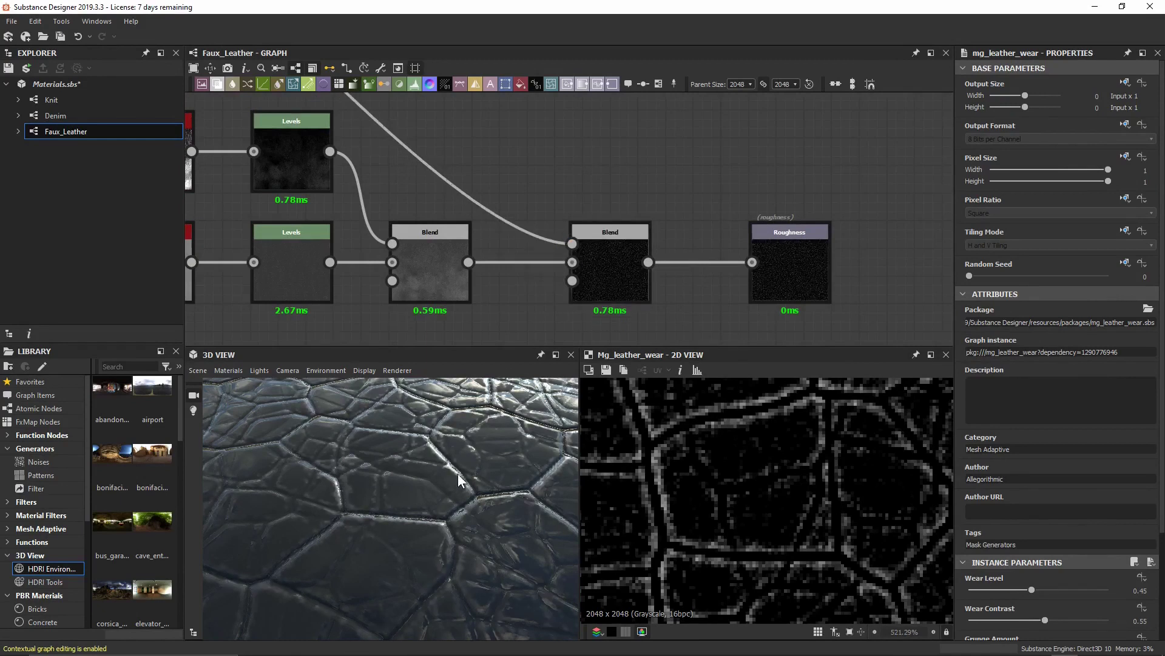
mouse_move(458, 474)
mouse_down()
mouse_move(465, 486)
mouse_move(488, 483)
mouse_move(430, 471)
mouse_move(462, 457)
mouse_up()
- Set the leather wear Blend node's blending mode to Screen
click(610, 267)
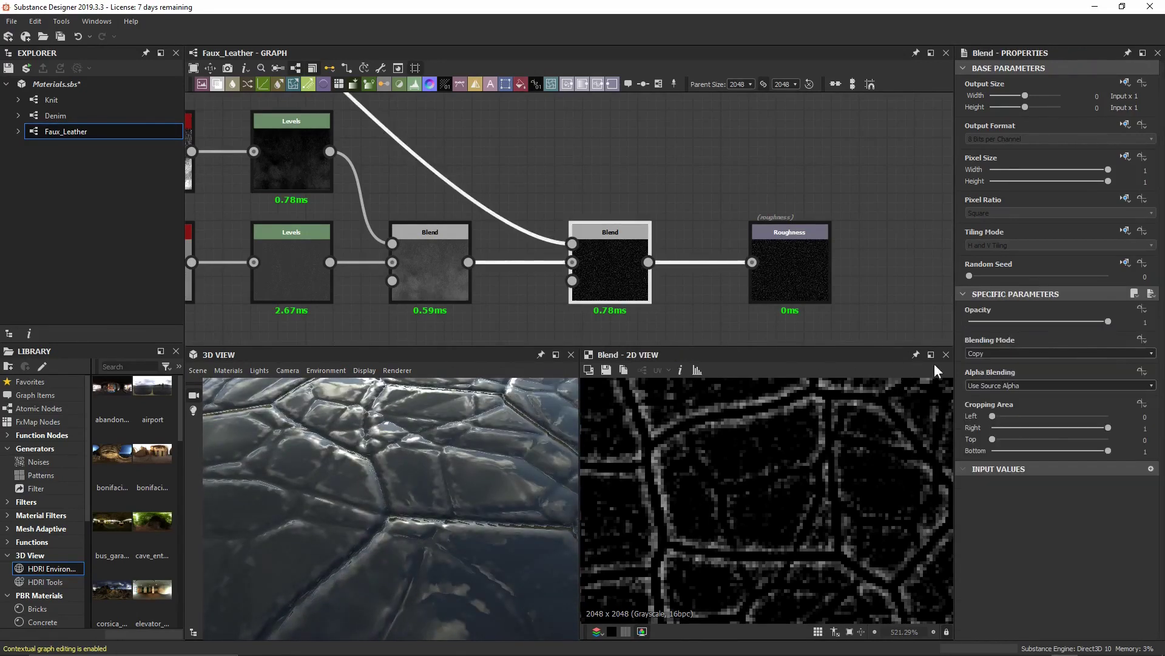
click(1029, 353)
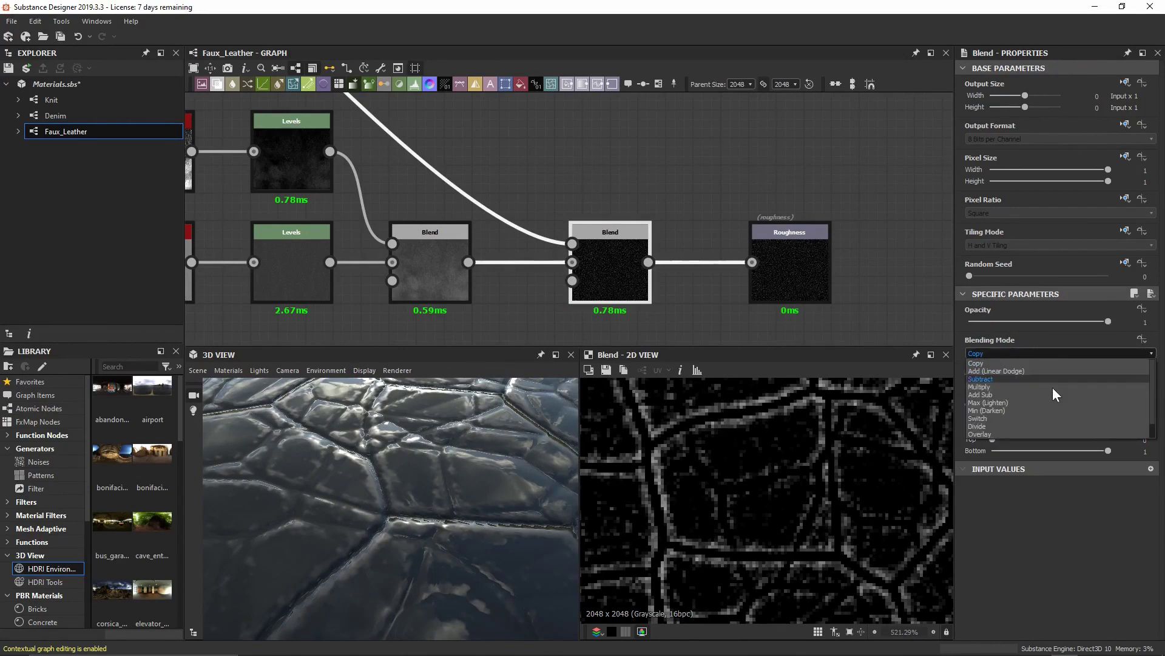
click(1043, 426)
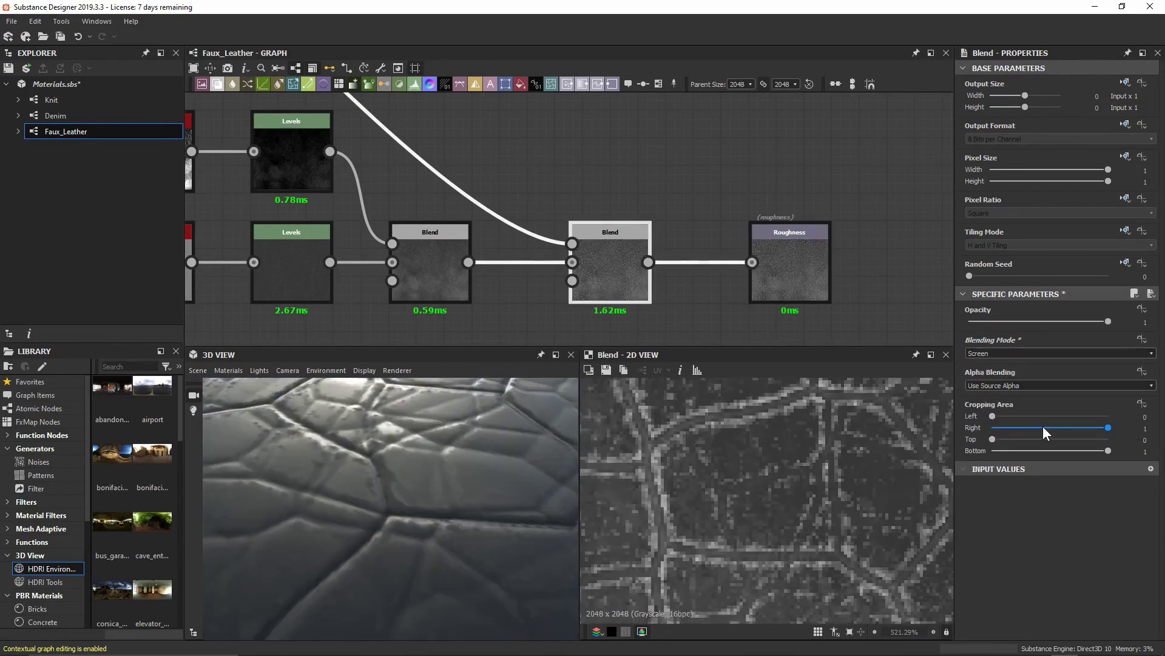
- Set the leather wear Blend's opacity to 0.75 and inspect the result on the leather surface
drag(435, 424, 452, 501)
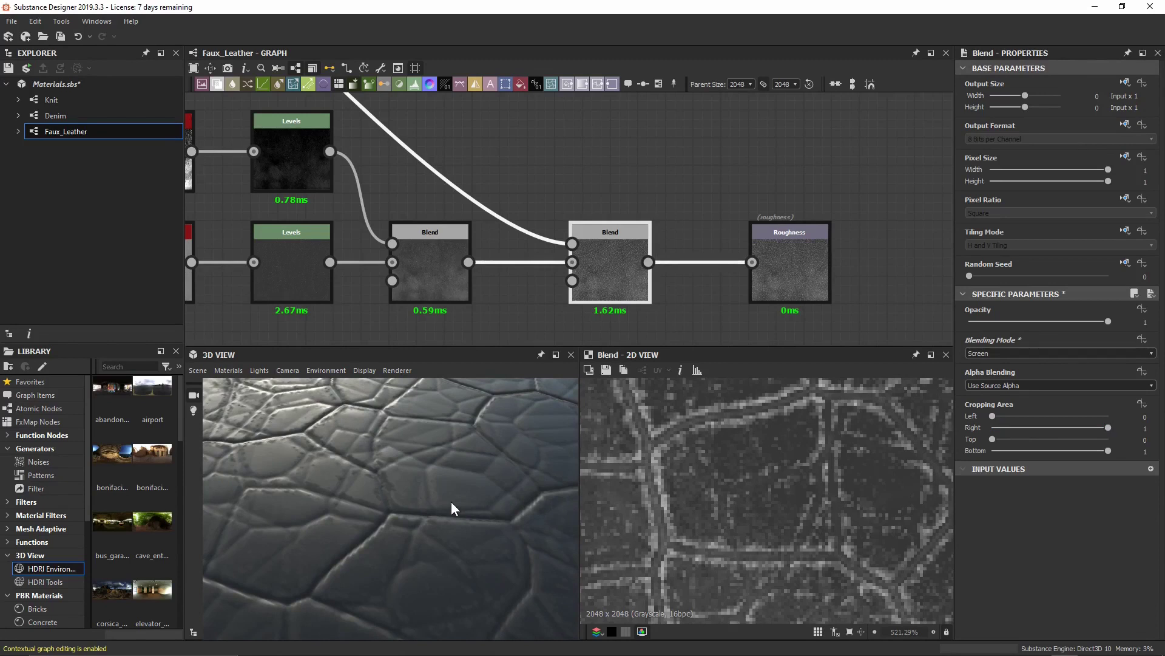
scroll(763, 545, down, 6)
middle_drag(762, 371, 658, 546)
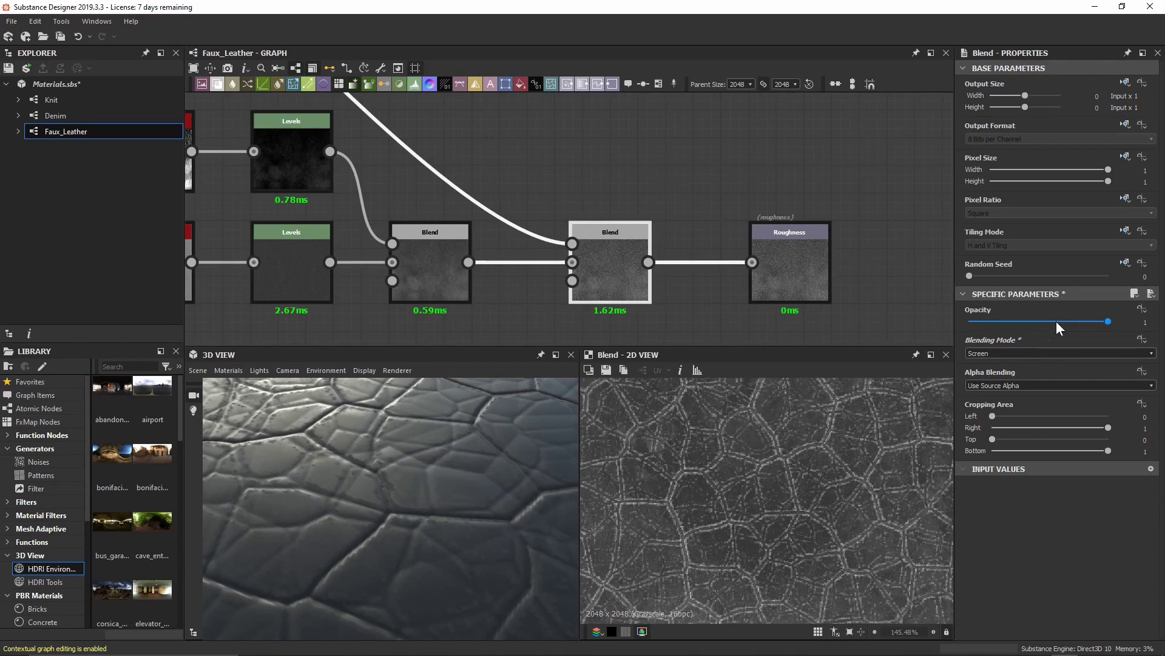
text(0.75)
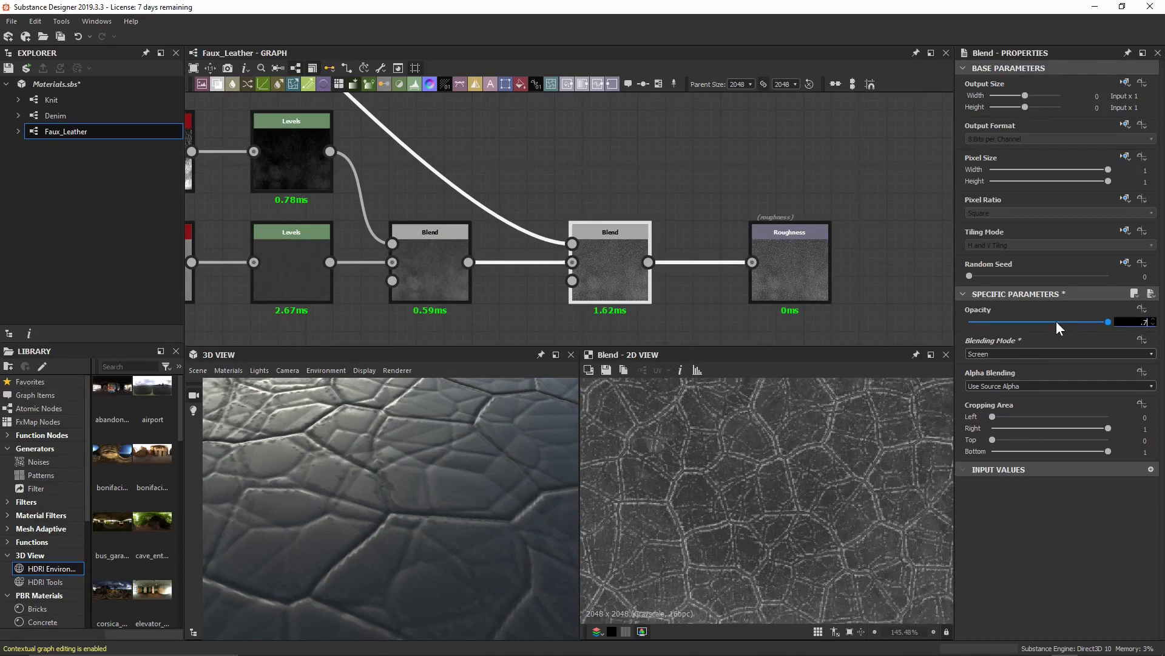
key(Return)
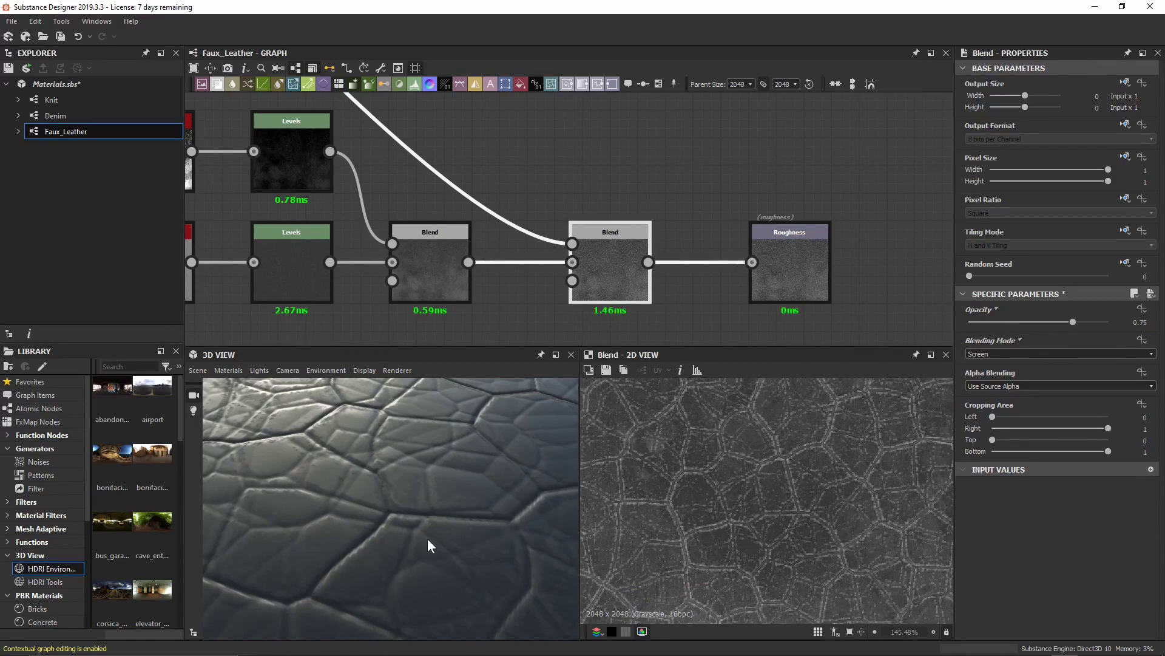
drag(427, 537, 484, 585)
scroll(467, 526, down, 5)
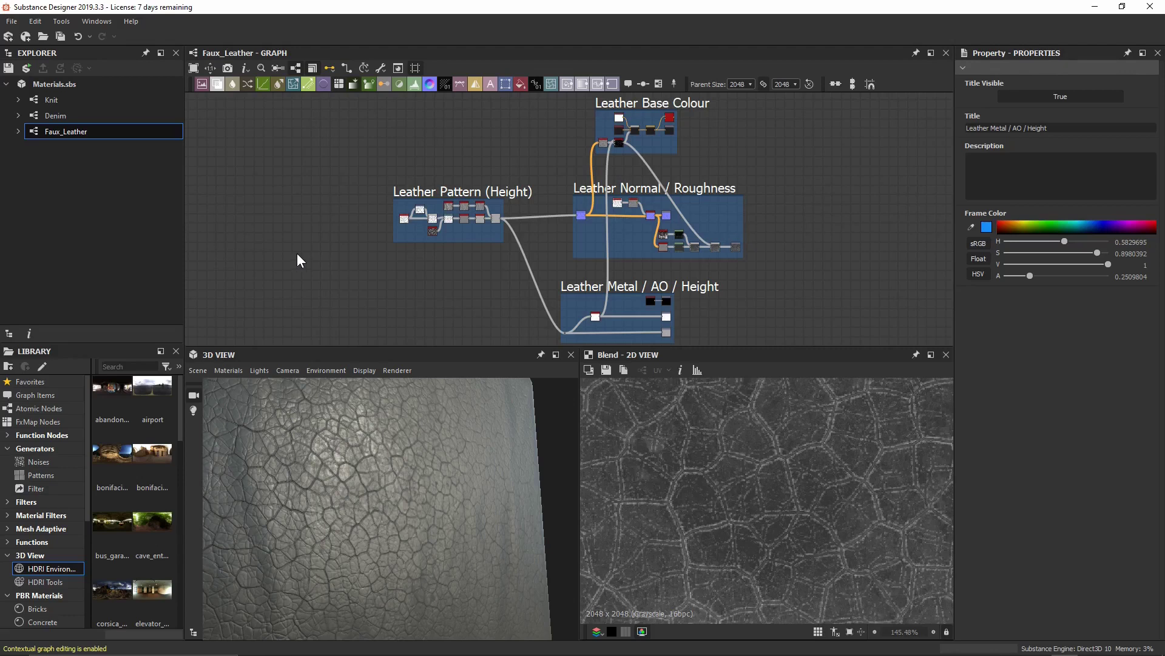
- Expose the Range of the Histogram Range node after Creased as a new graph input named crease_intensity
scroll(450, 208, up, 6)
scroll(476, 204, up, 3)
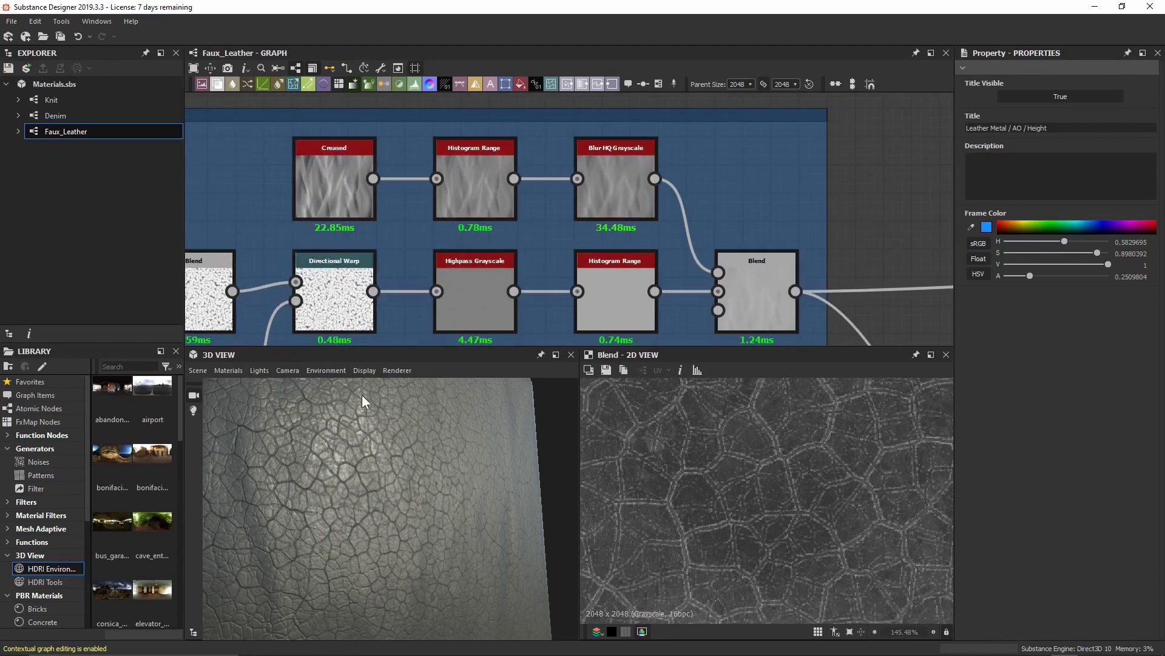
drag(362, 395, 407, 534)
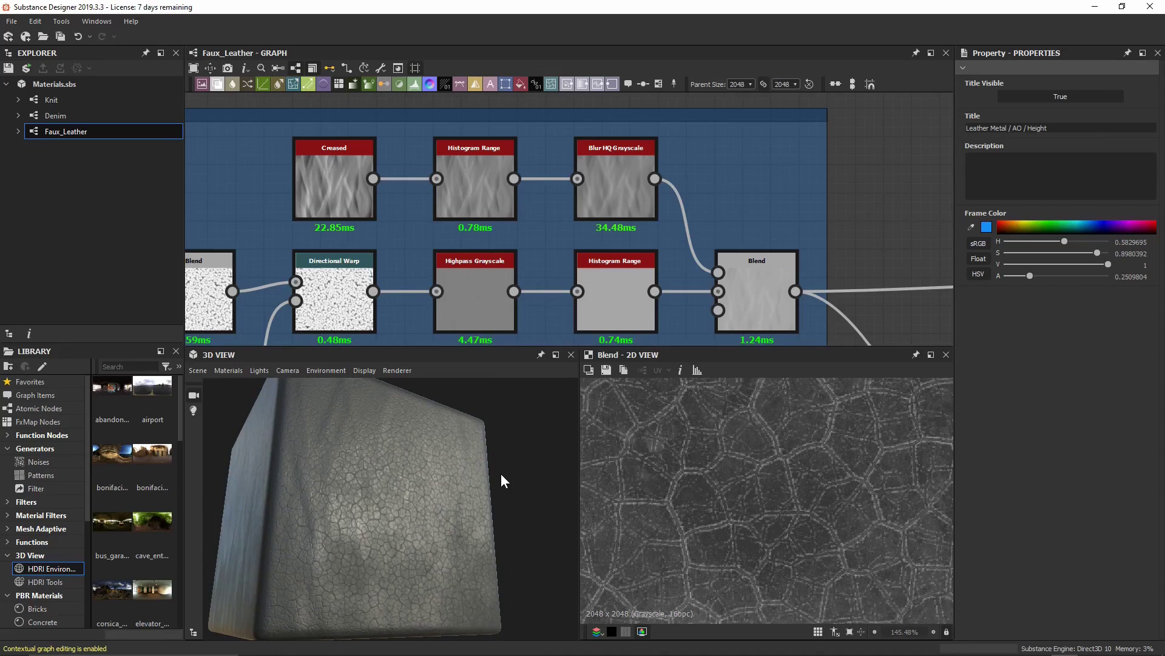
click(476, 192)
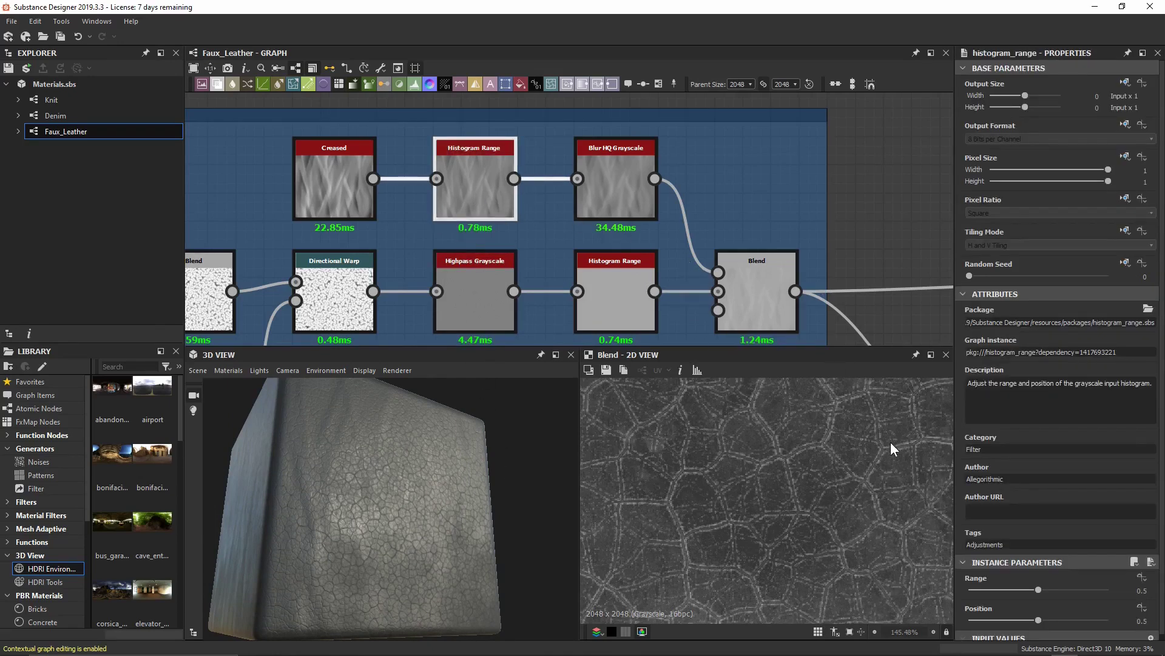
scroll(996, 574, down, 1)
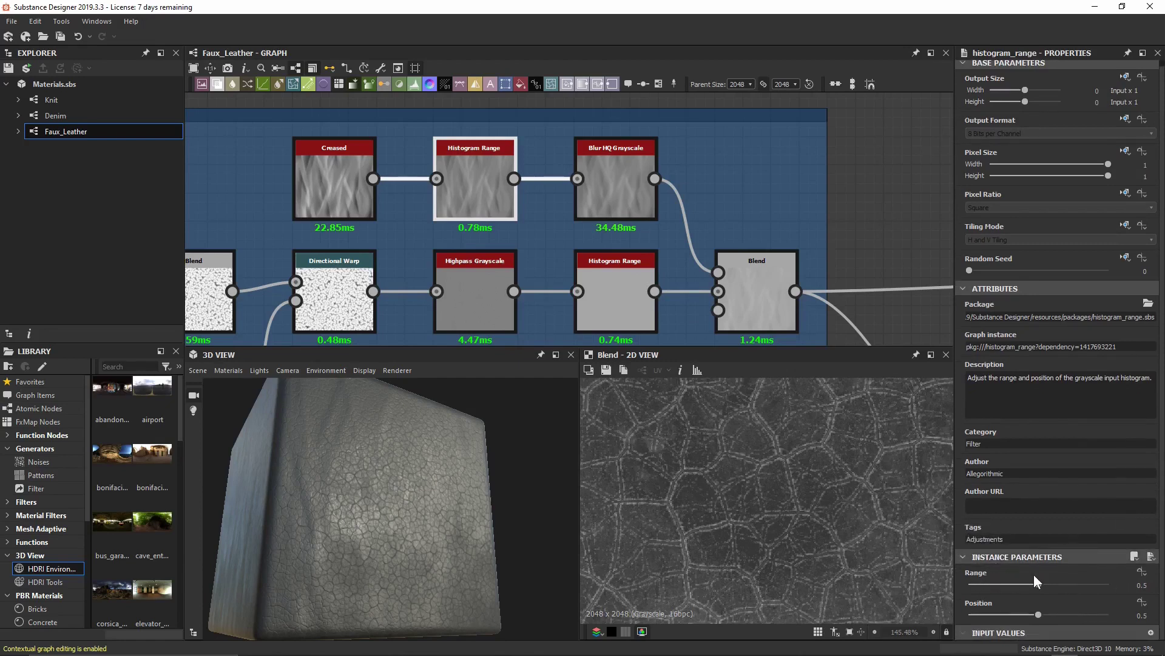
click(1144, 573)
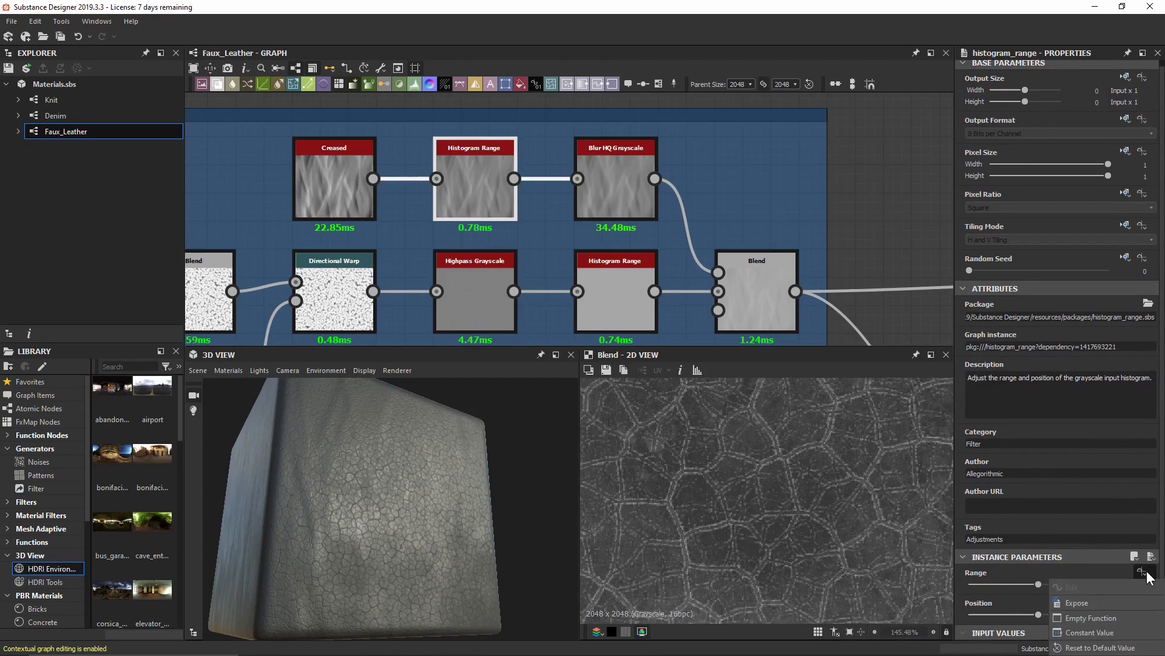
click(1109, 602)
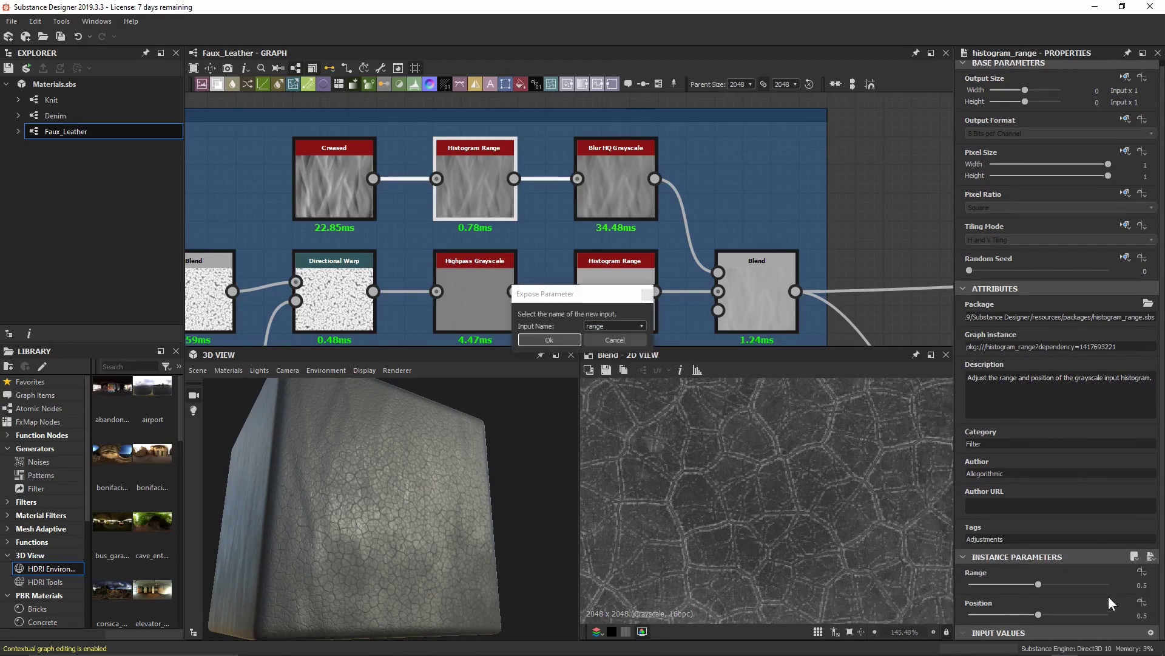
click(603, 328)
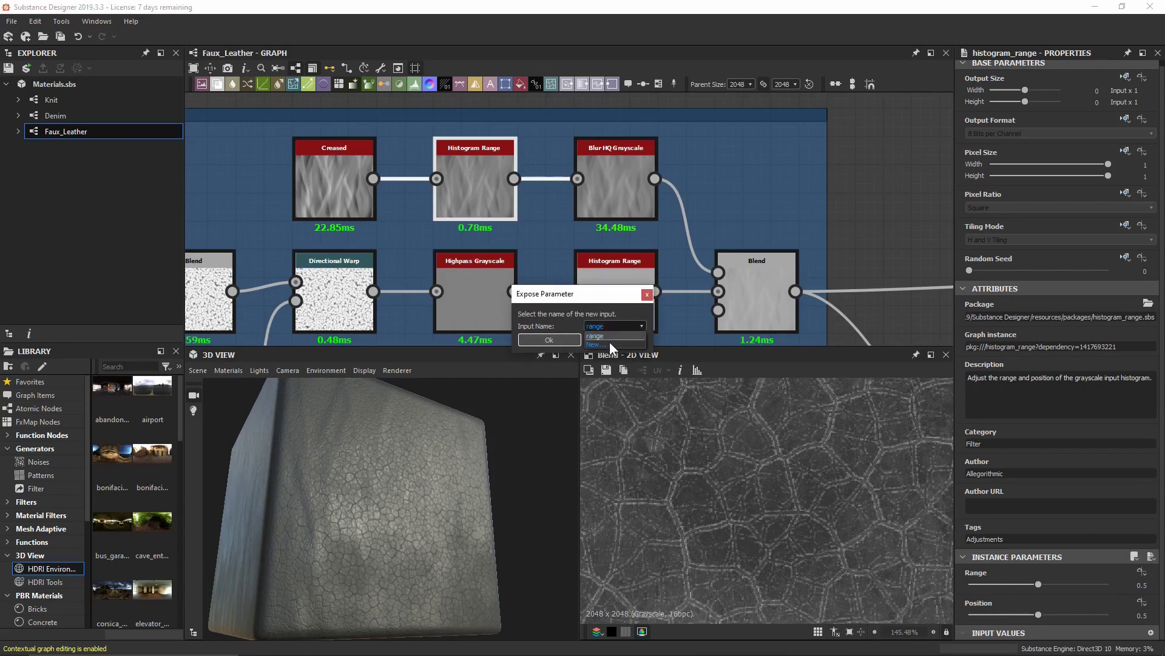
click(609, 342)
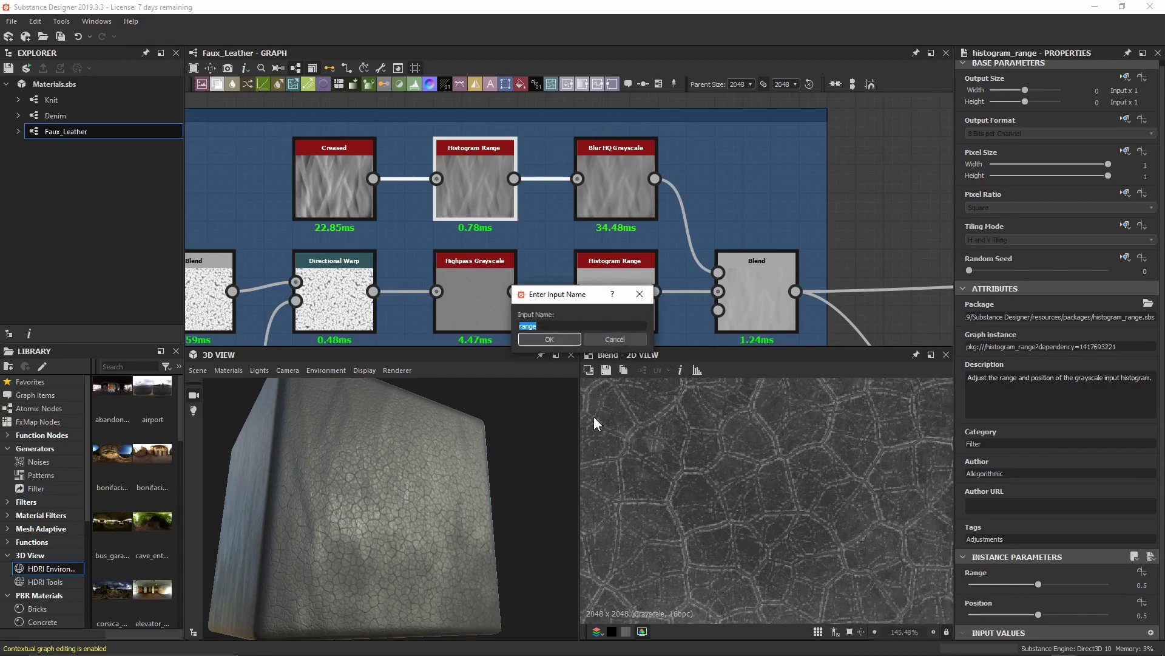
text(crease_intensity)
click(555, 342)
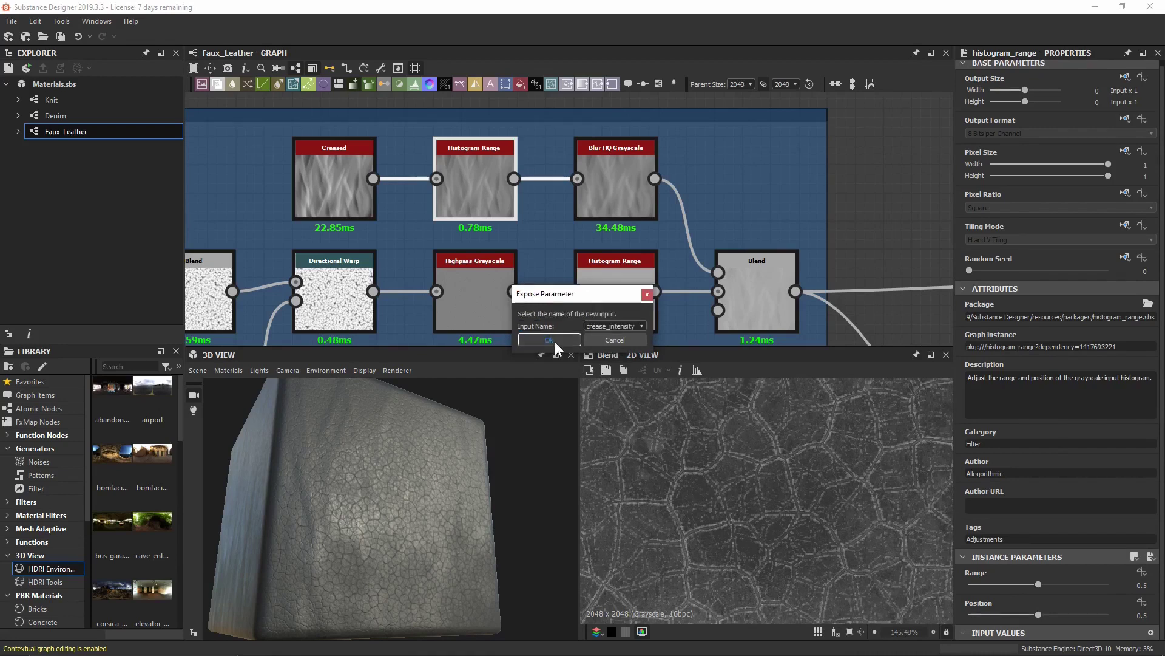
click(550, 340)
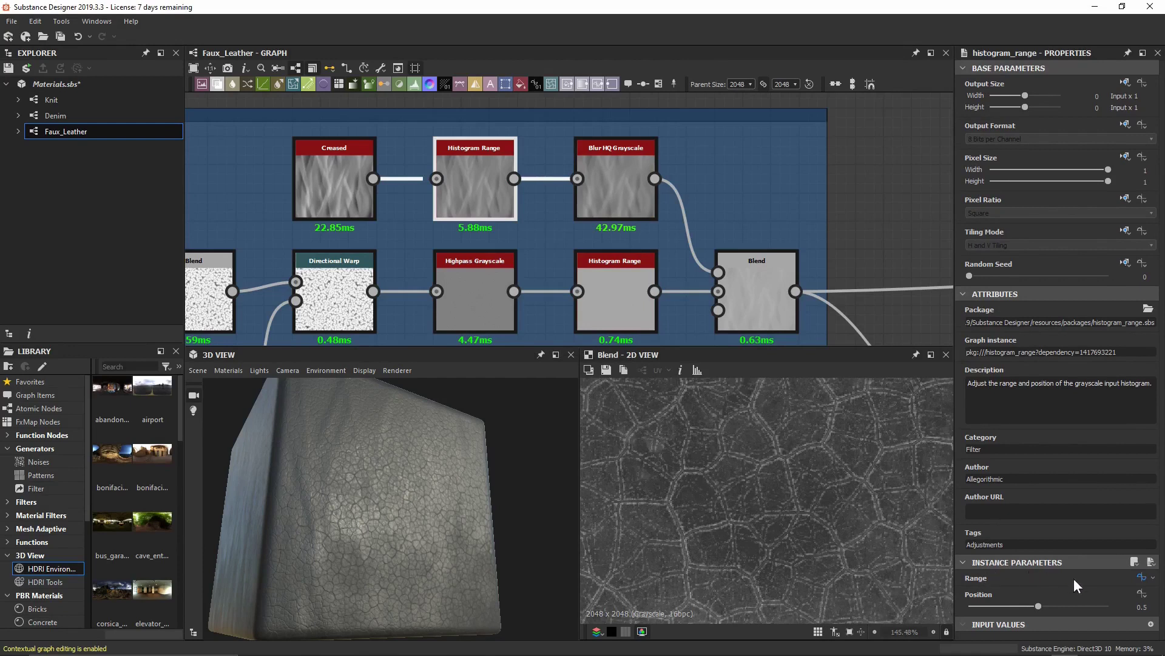
- Label the exposed crease_intensity graph parameter "Crease Intensity"
click(865, 190)
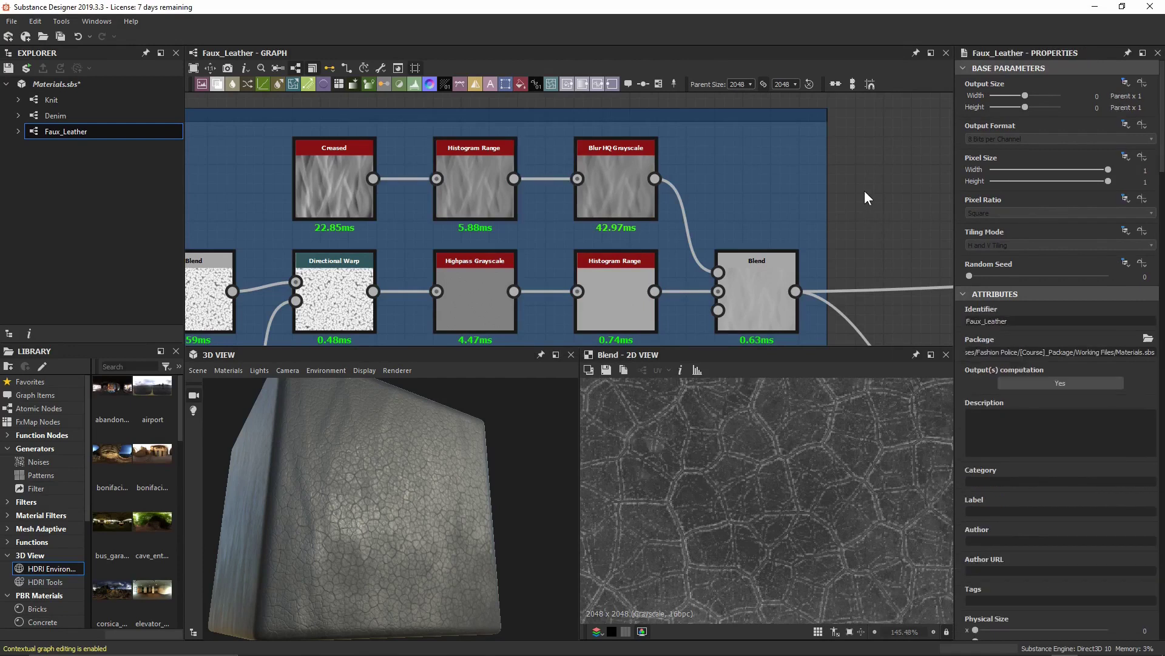
scroll(1059, 339, down, 10)
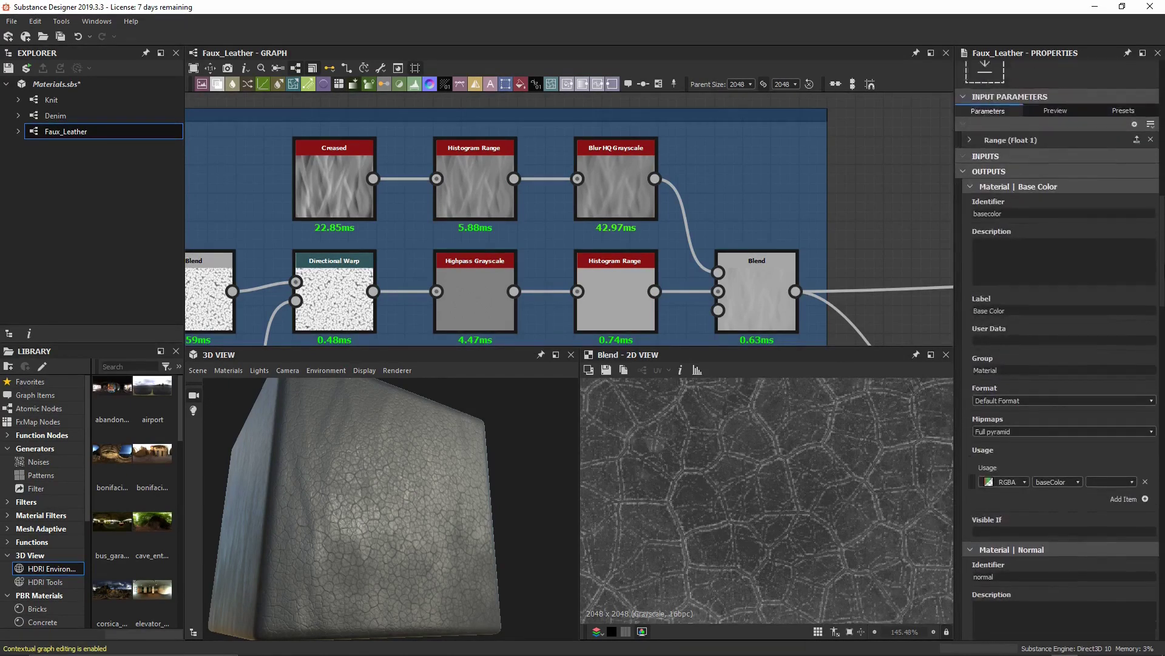
scroll(1077, 251, up, 1)
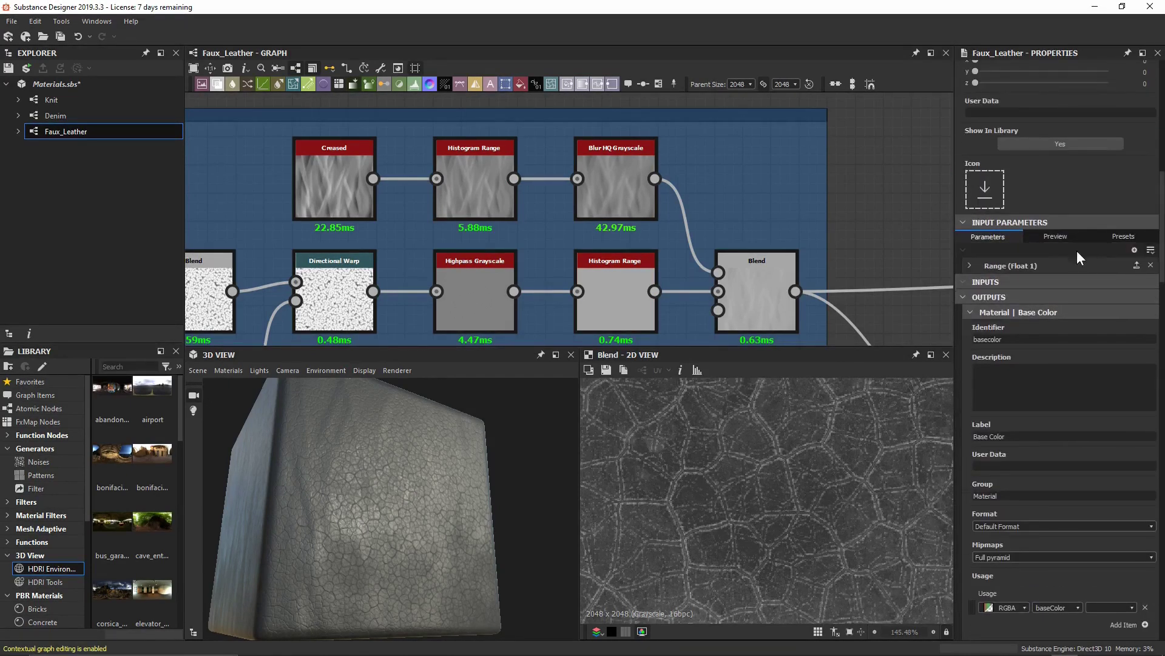
click(970, 264)
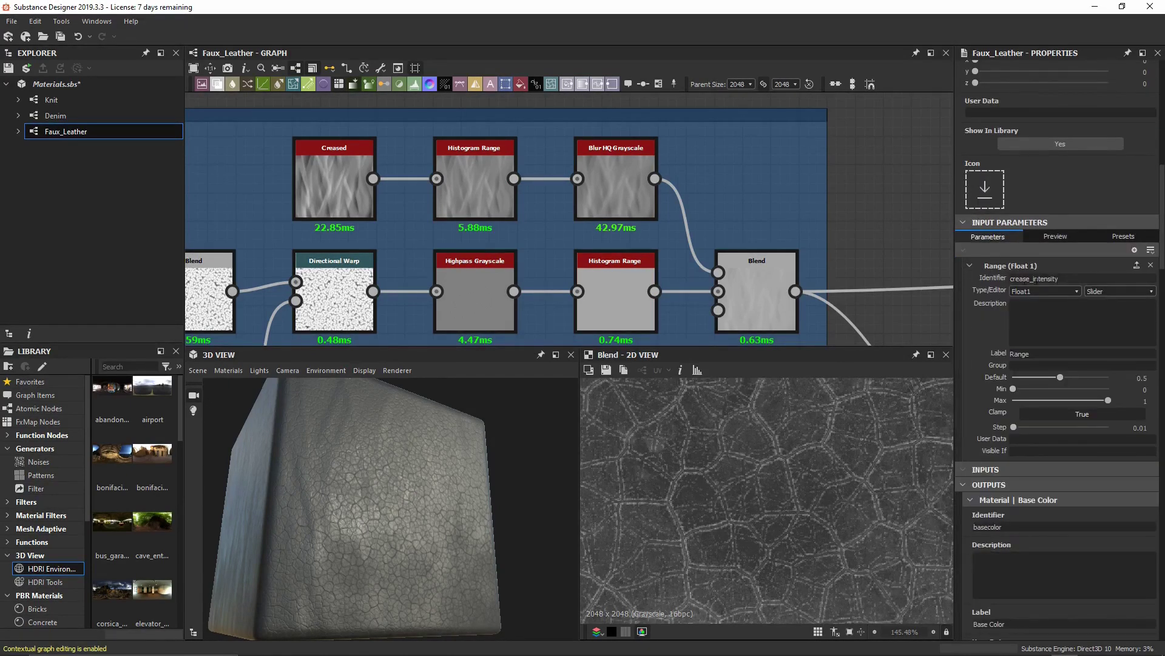
drag(1069, 354, 985, 352)
text(Crease Intensity)
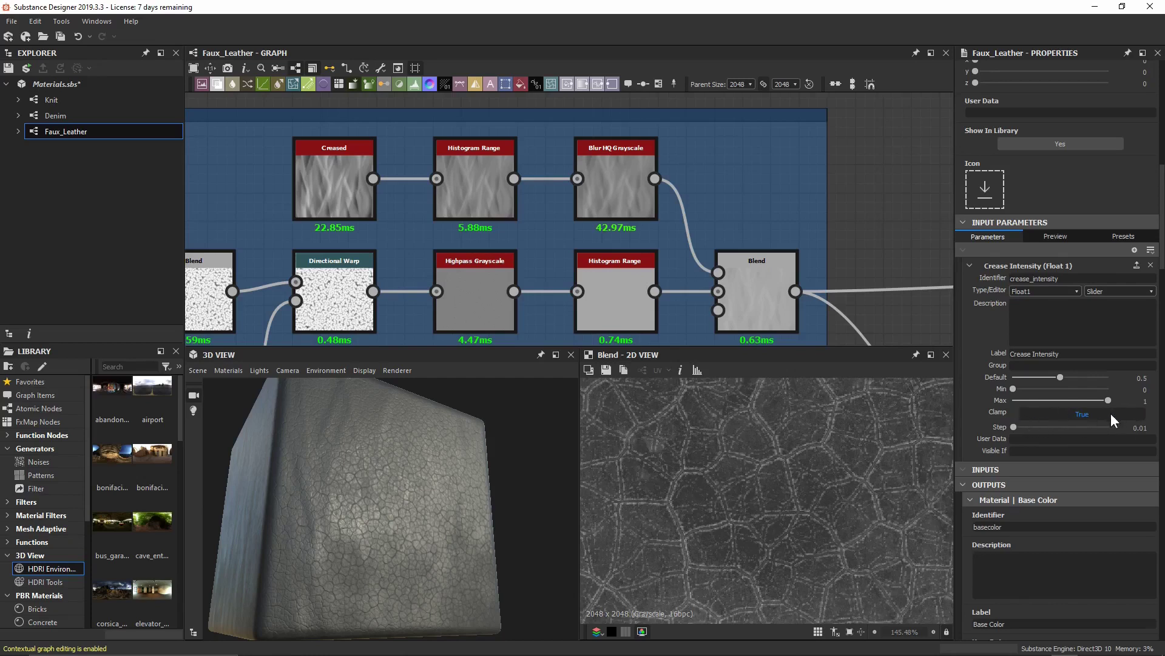
- Preview the Crease Intensity parameter at 1 and examine the creases on the cube
click(1056, 237)
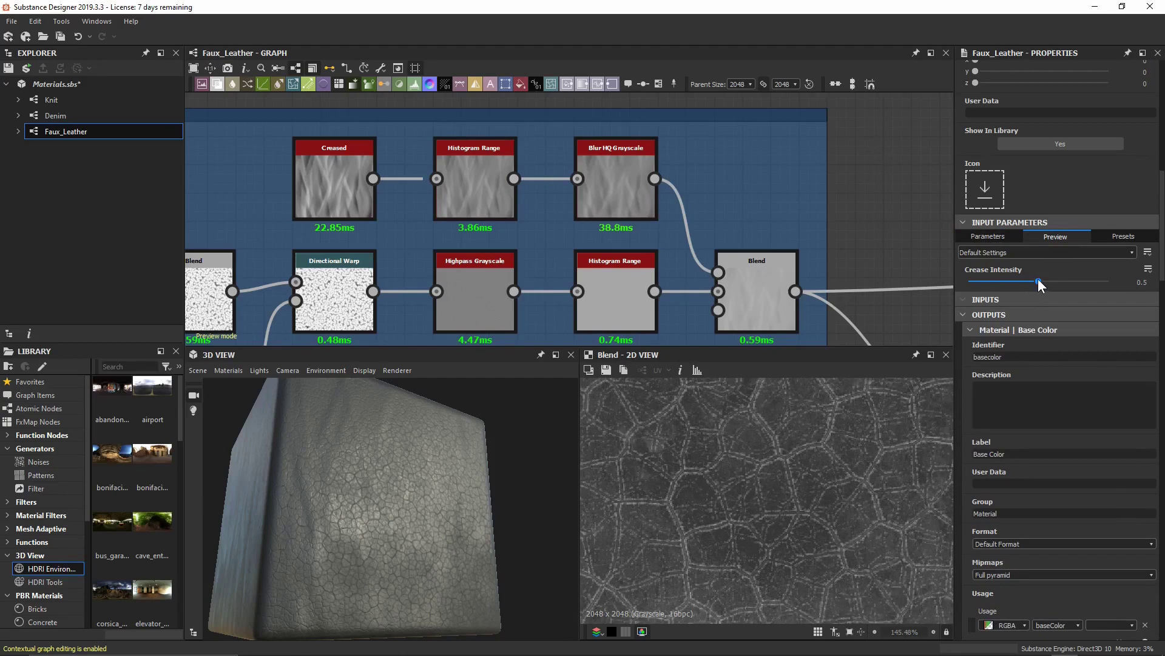
drag(1038, 280, 1108, 282)
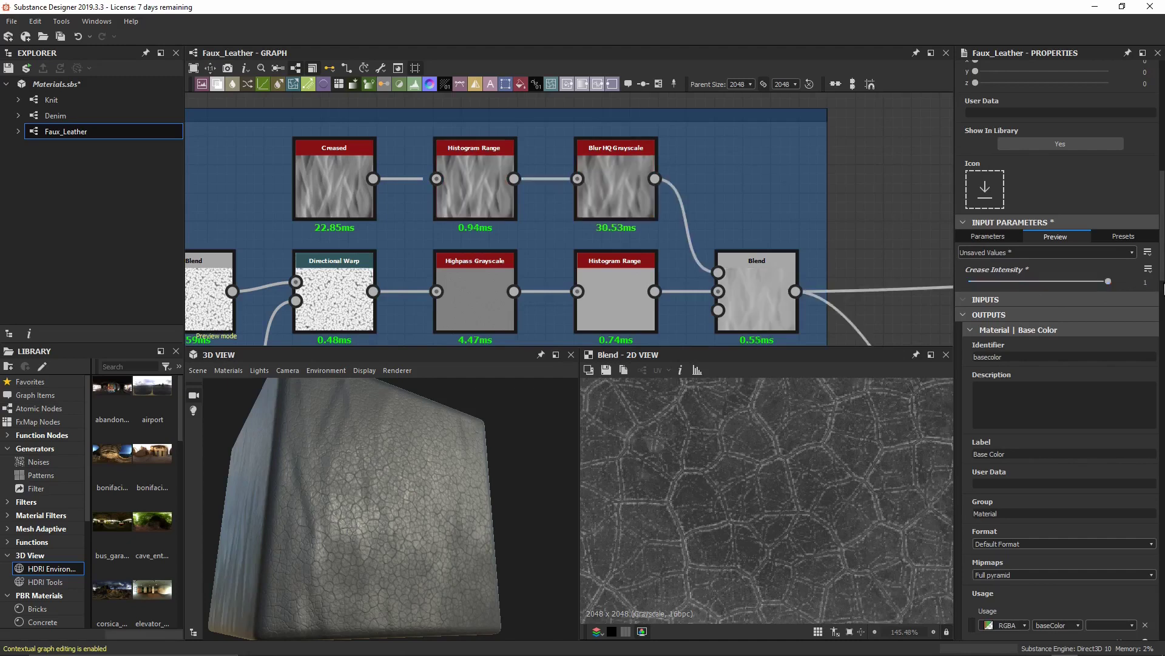
drag(515, 473, 411, 463)
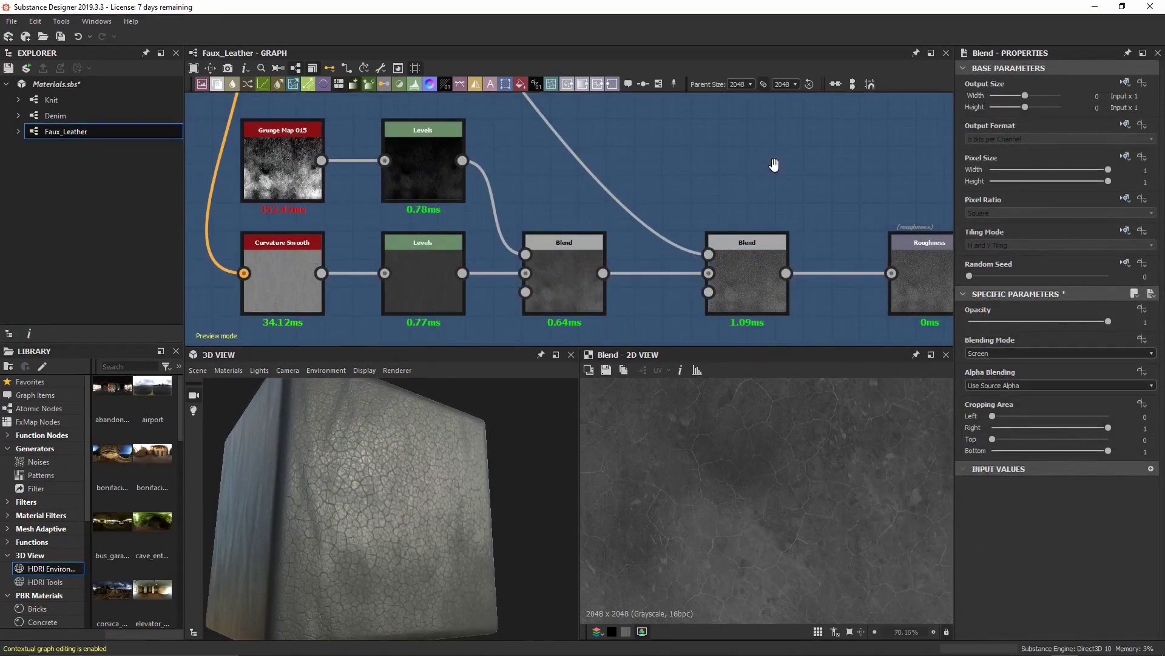
- Compare the grunge Blend's effect on the roughness at opacity 0 and at opacity 1
middle_drag(773, 164, 764, 167)
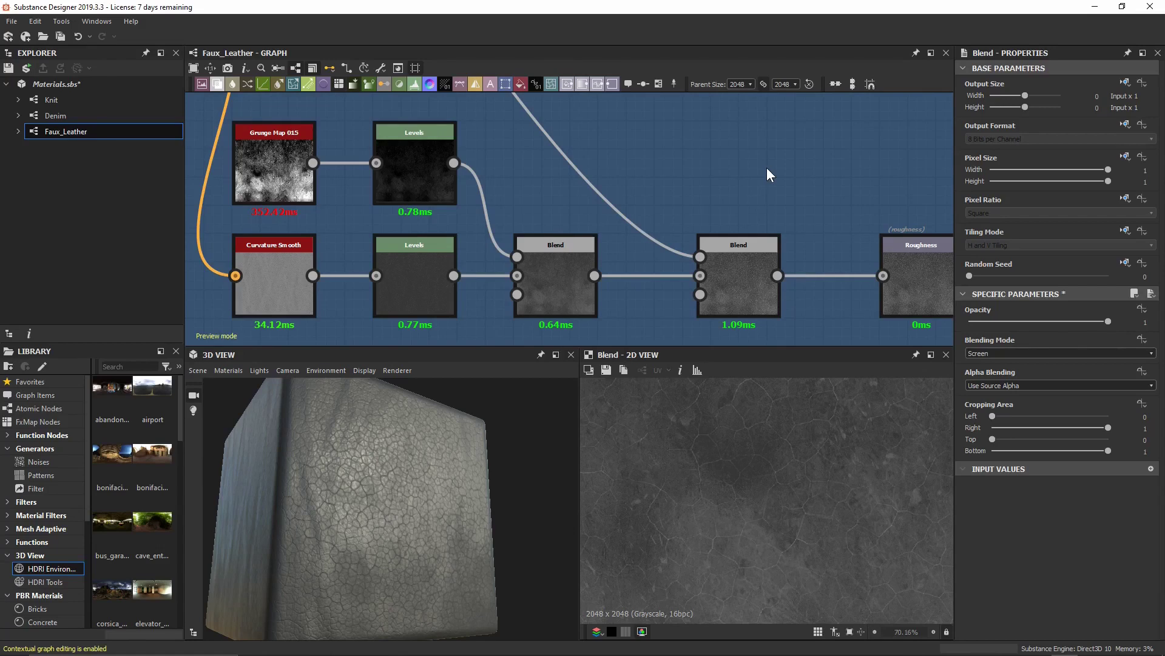
double_click(535, 293)
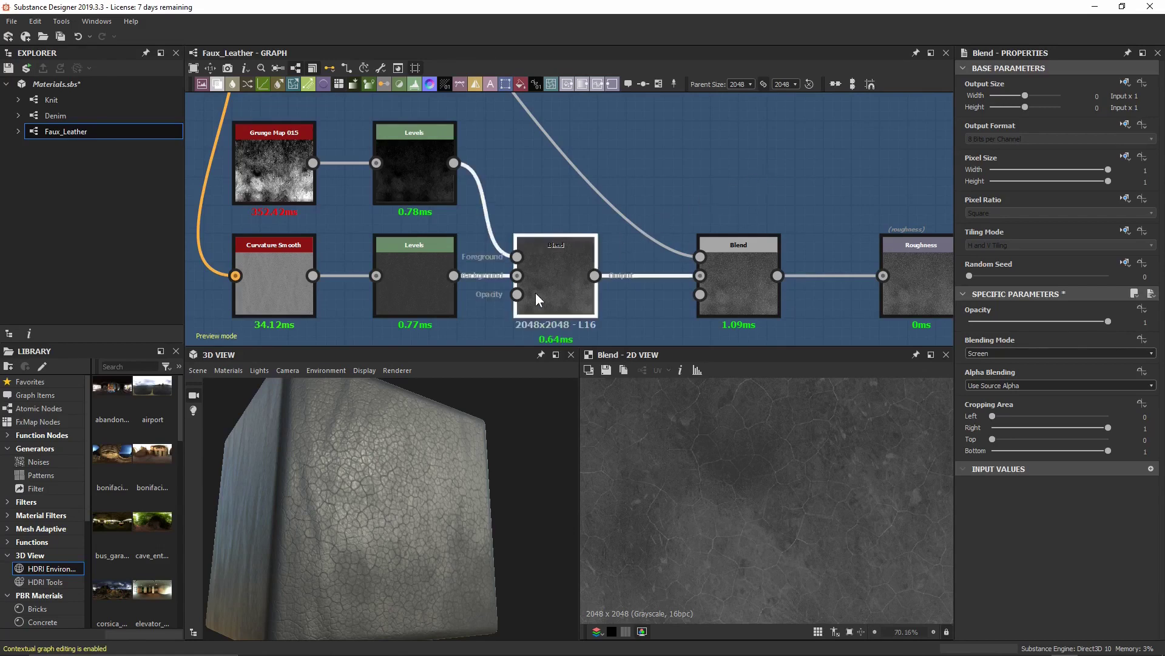
scroll(722, 452, down, 3)
middle_drag(815, 472, 787, 422)
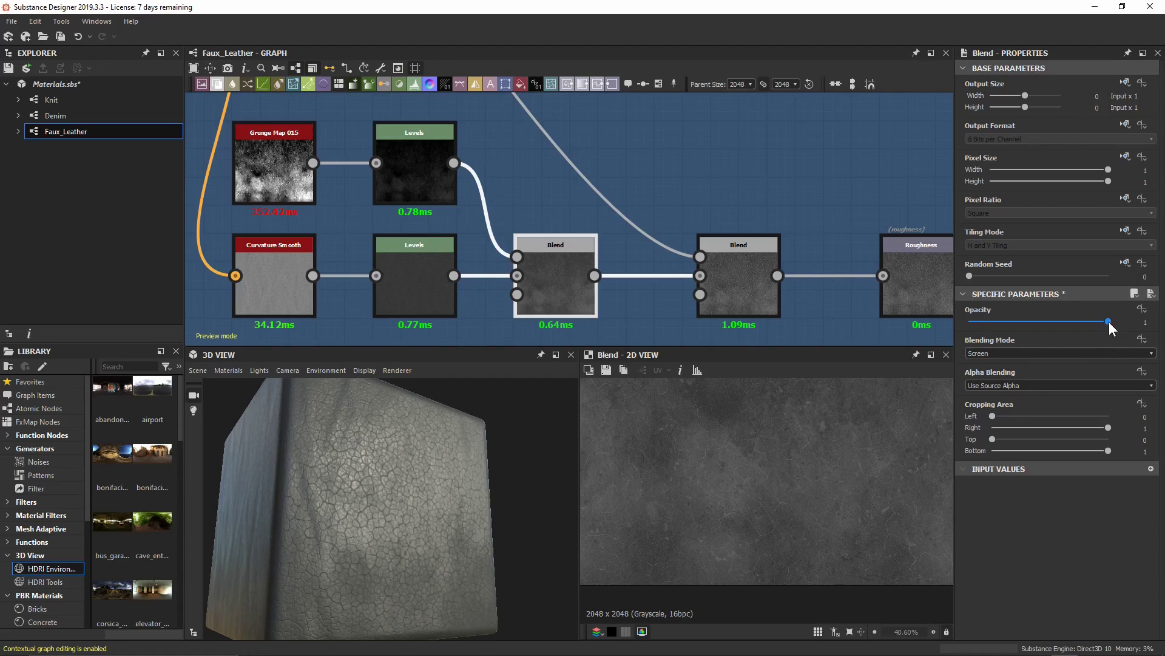
drag(1109, 321, 963, 301)
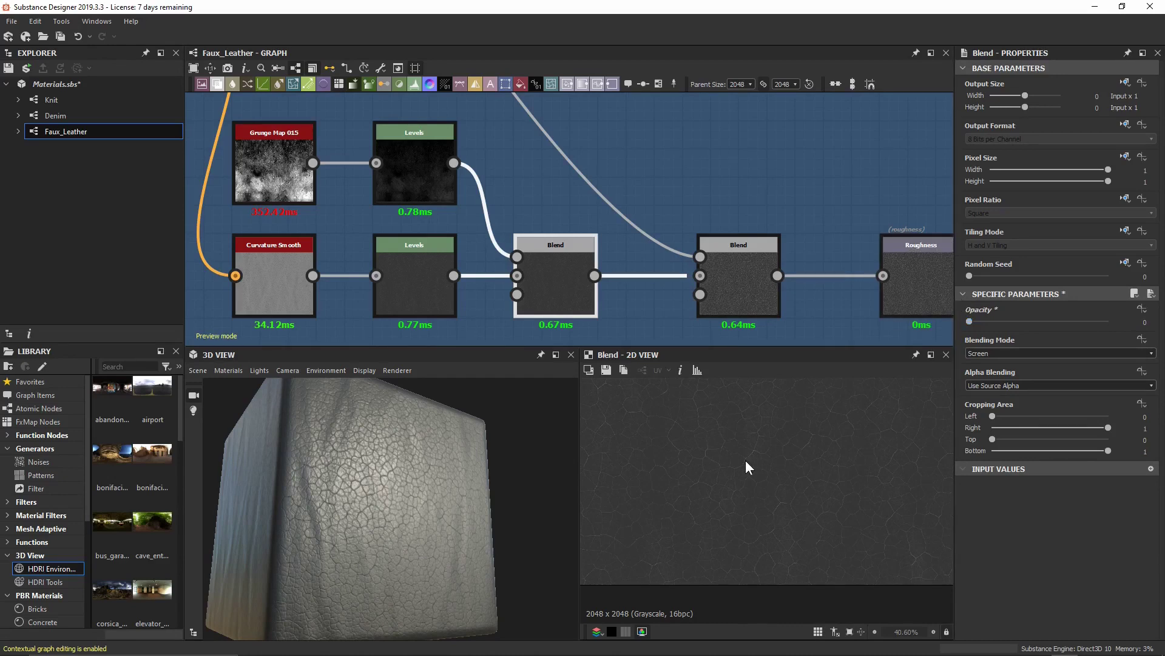
drag(968, 319, 1160, 296)
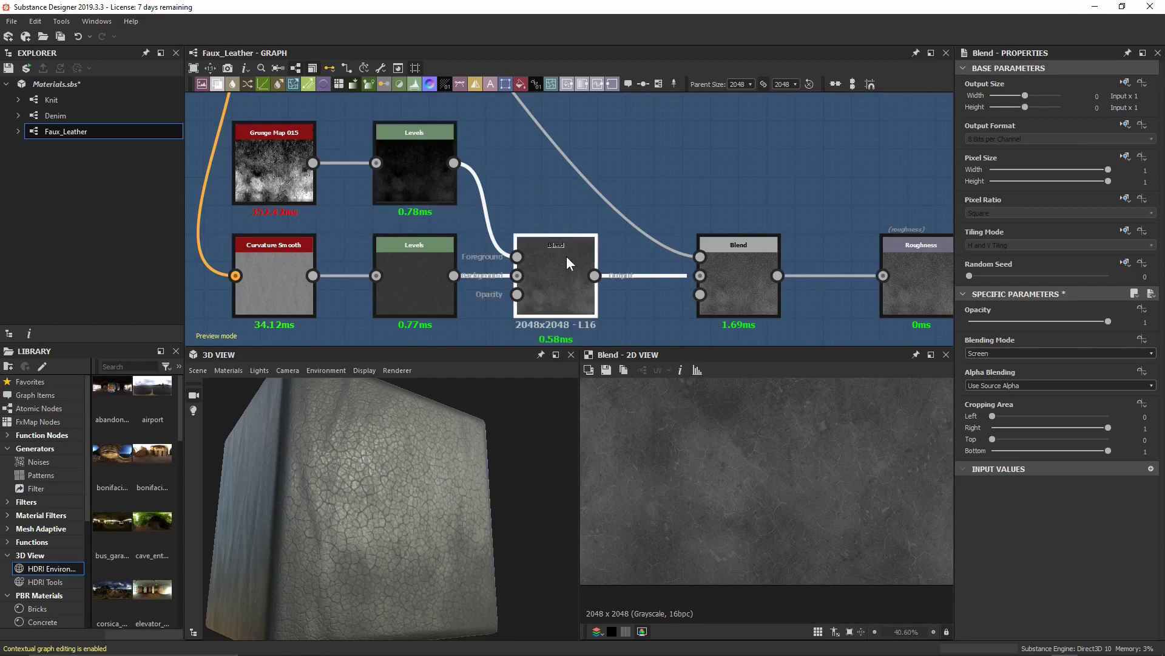
- Expose the grunge Blend's Opacity as a new graph input named grunge_intensity
click(1143, 310)
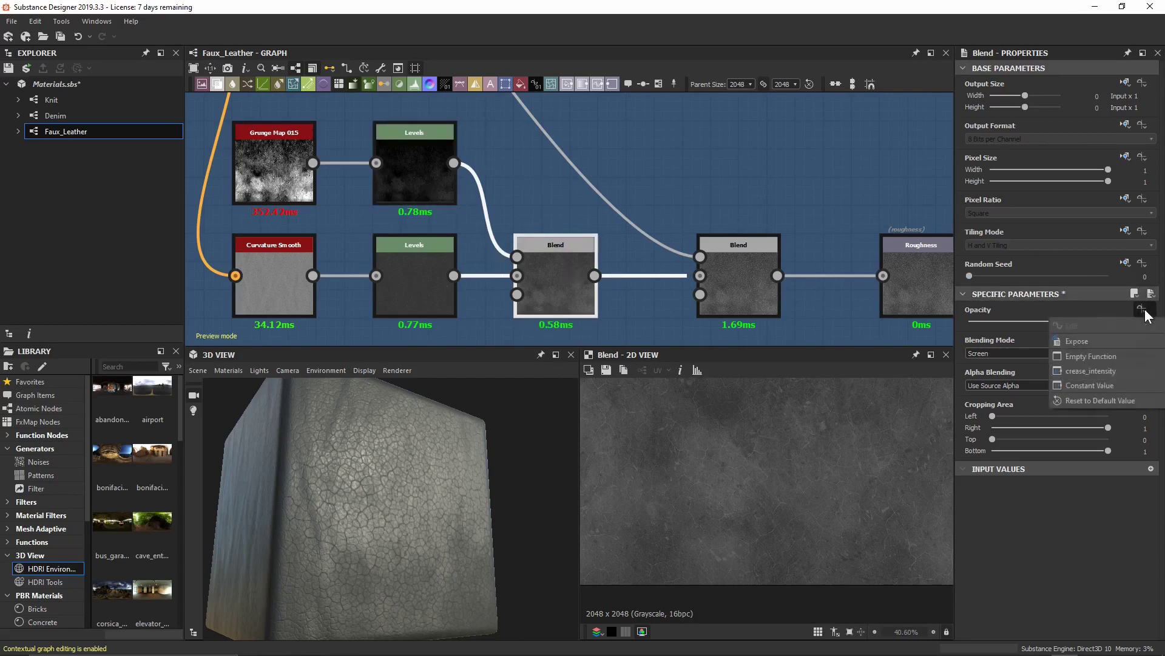
click(1139, 341)
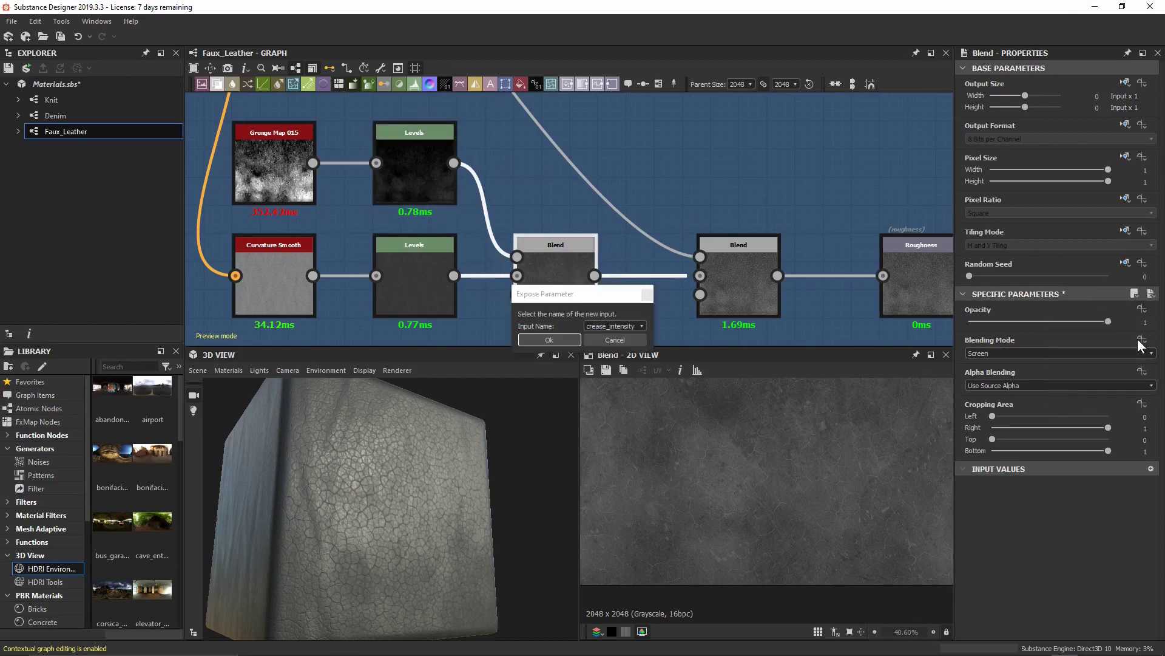
click(620, 327)
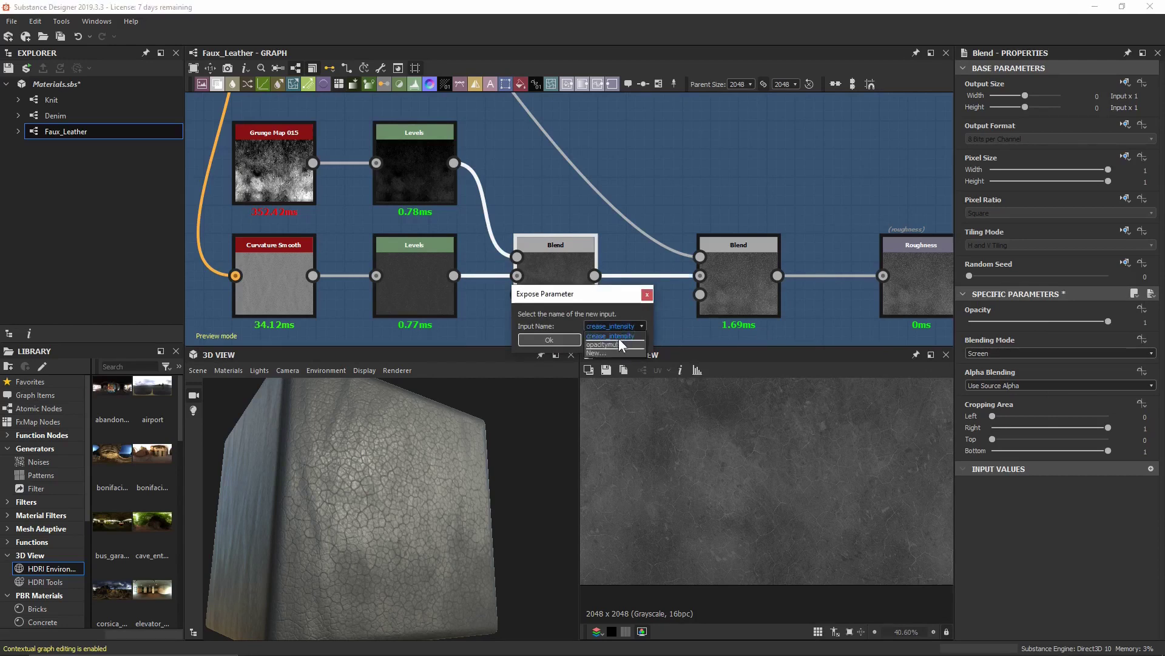
click(596, 353)
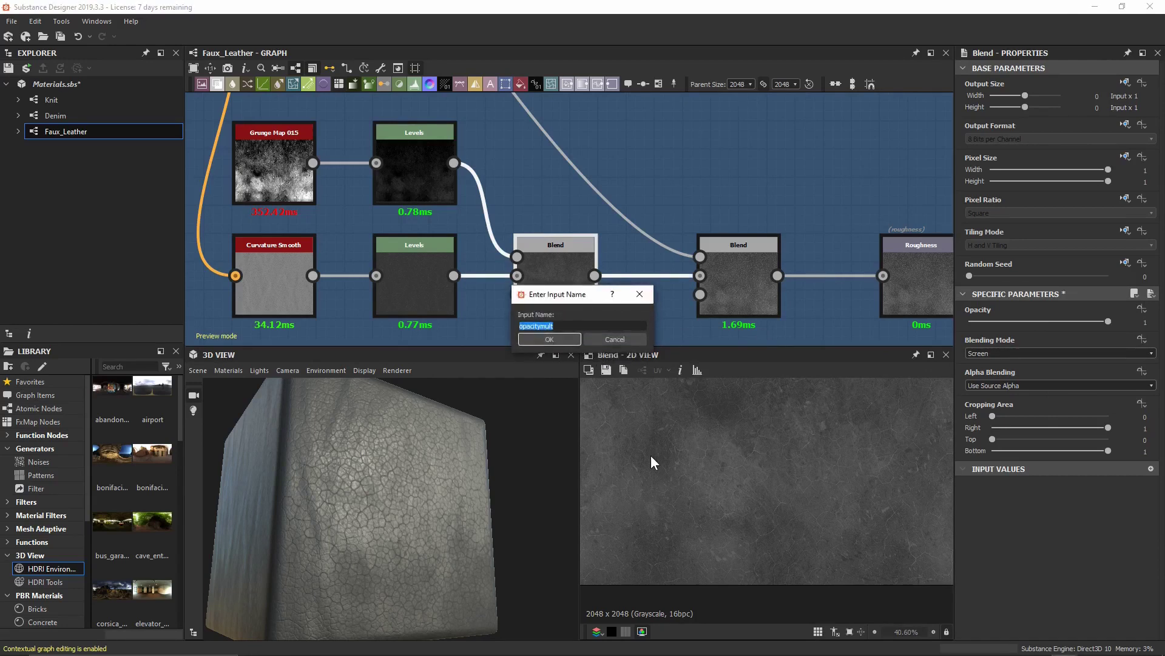
text(grunge_intensity)
key(Return)
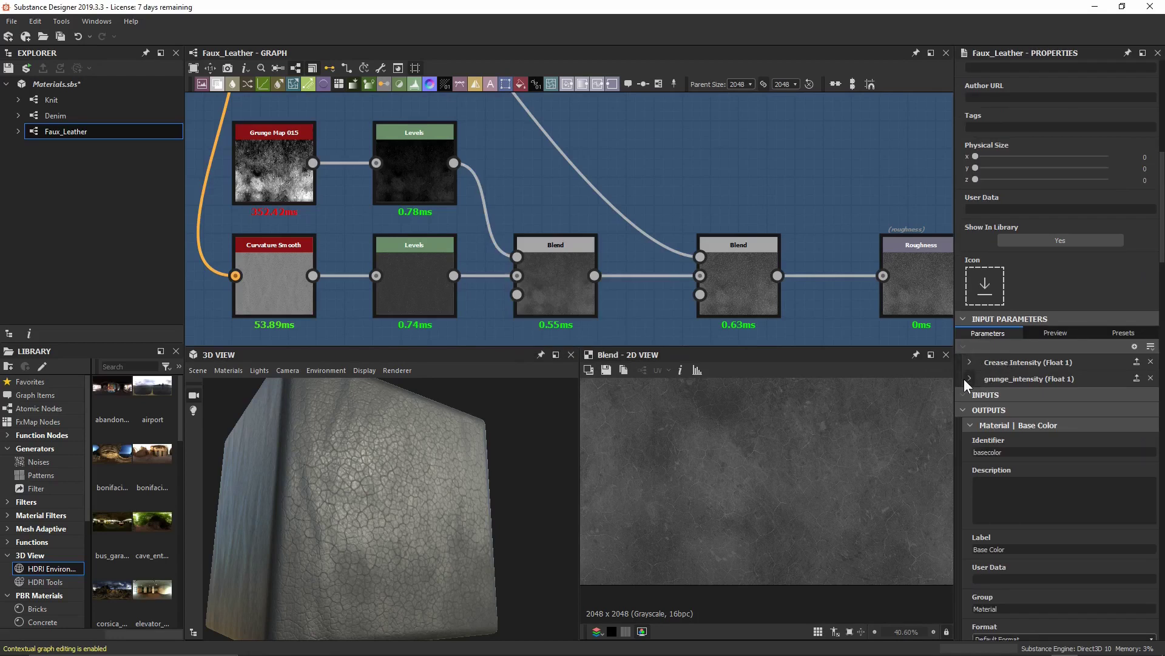
- Label the exposed grunge_intensity graph parameter "Grunge Intensity" and set its Clamp to True
click(968, 378)
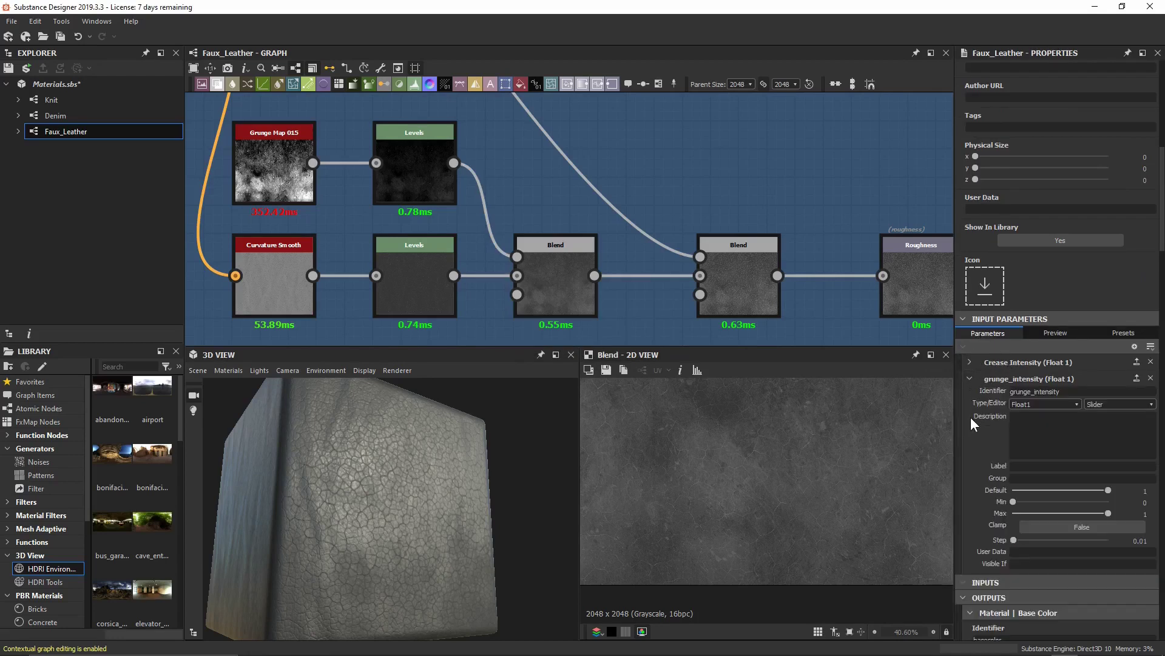
scroll(971, 416, down, 1)
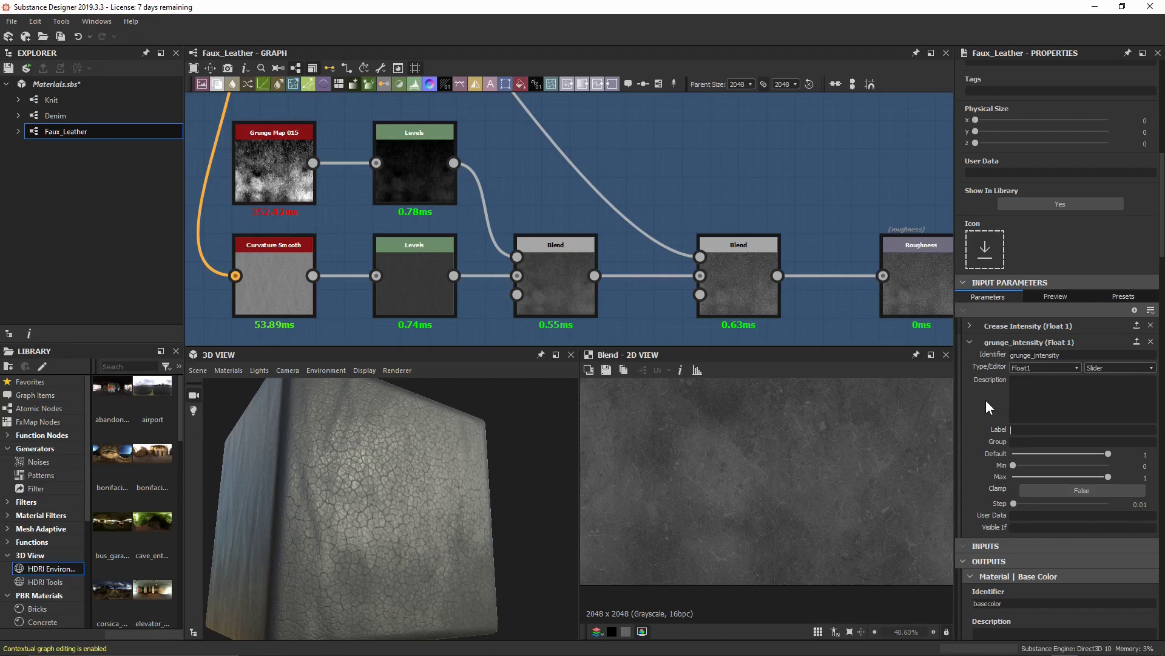
text(runge Ins)
text(ensity)
key(Return)
click(1072, 488)
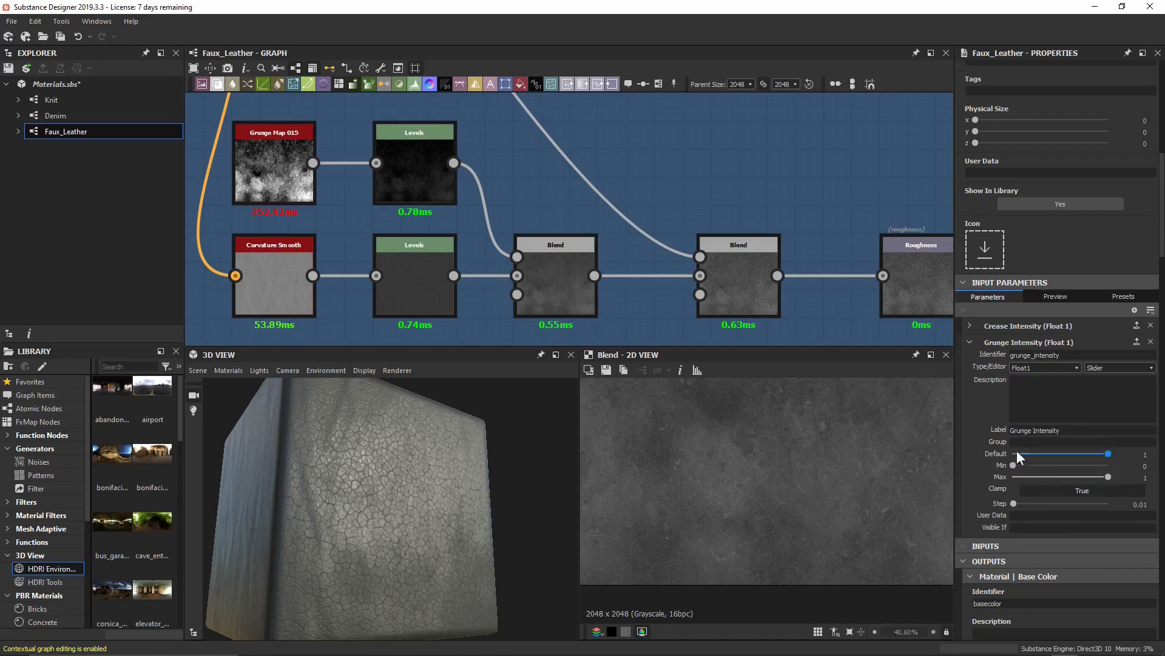
- Assign the Grunge Intensity parameter to a group named Roughness and check the grouping in the parameter preview
click(1073, 295)
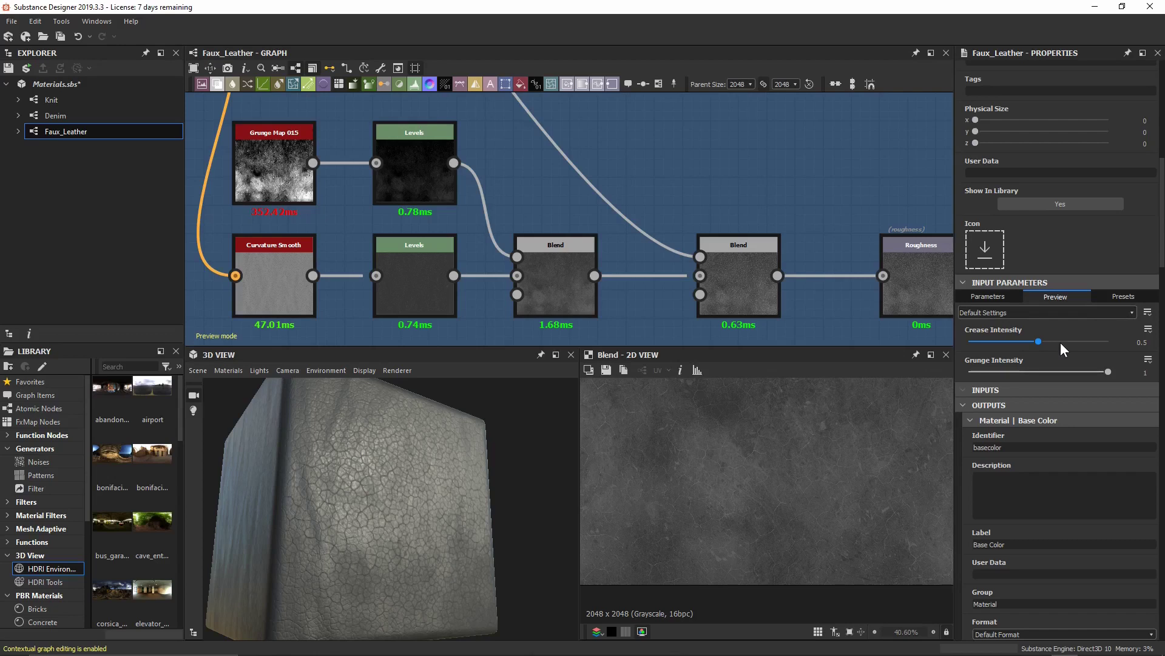
mouse_move(1103, 371)
mouse_down()
mouse_move(934, 378)
mouse_move(1120, 355)
mouse_up()
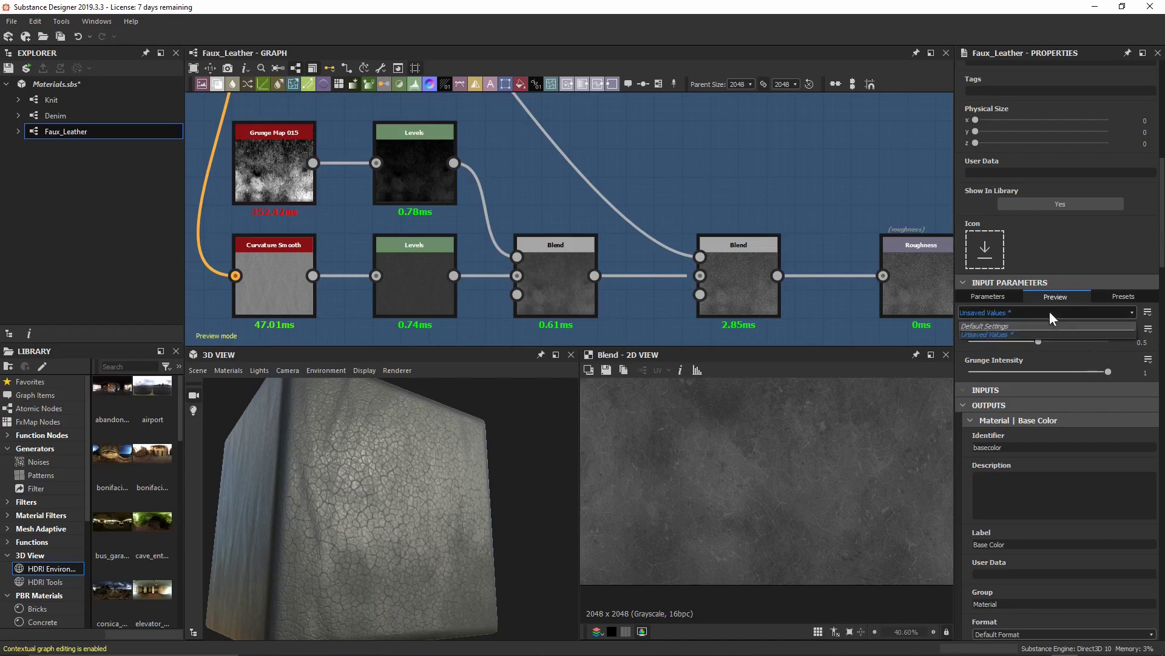
click(988, 296)
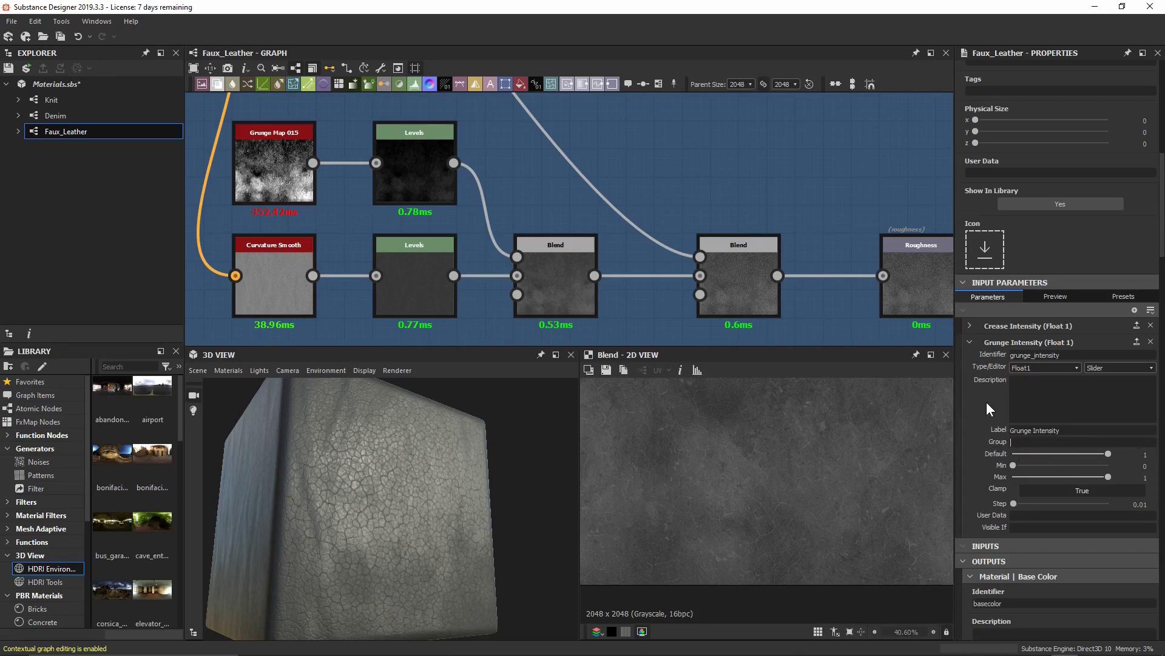
text(Roughness)
key(Return)
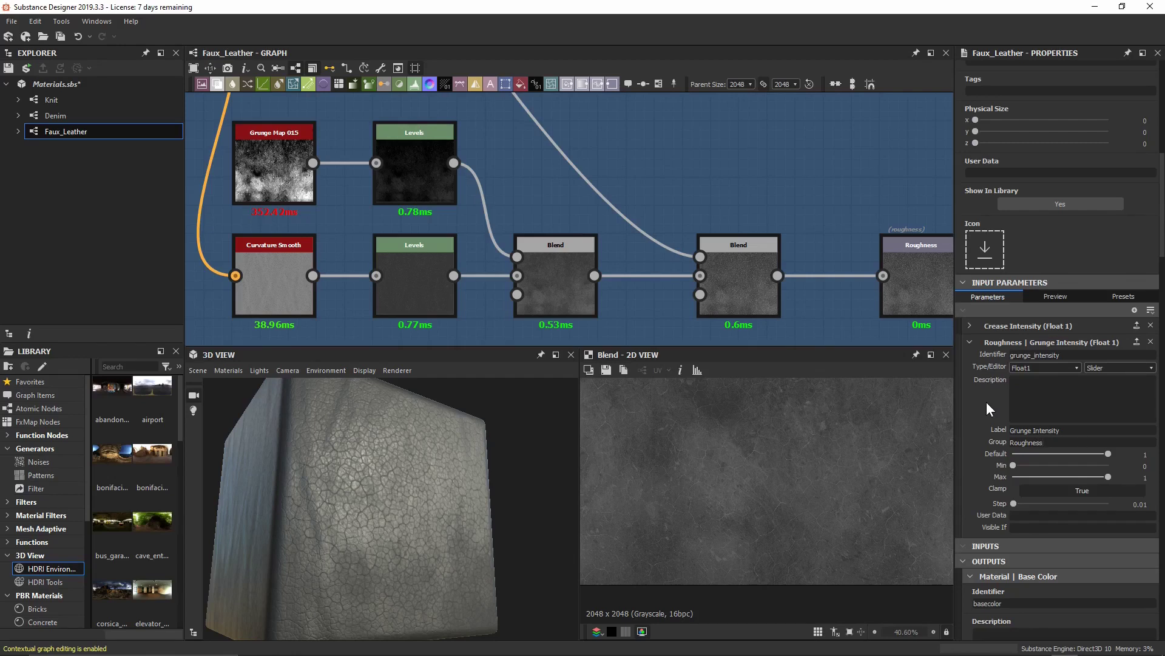
click(1036, 297)
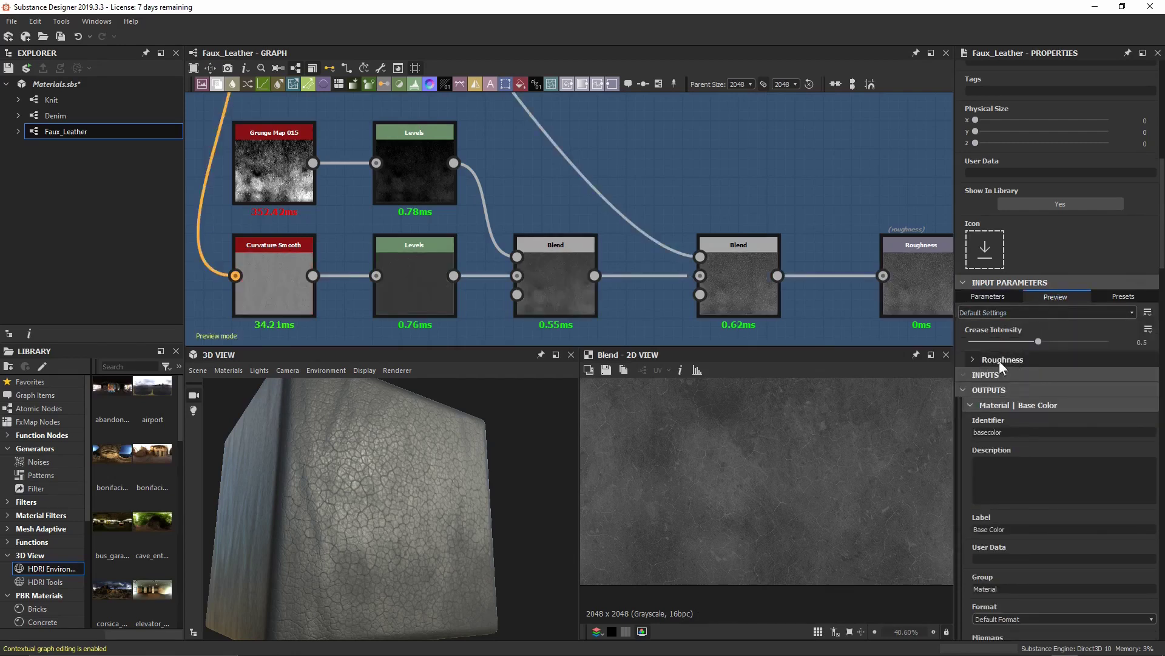
click(975, 359)
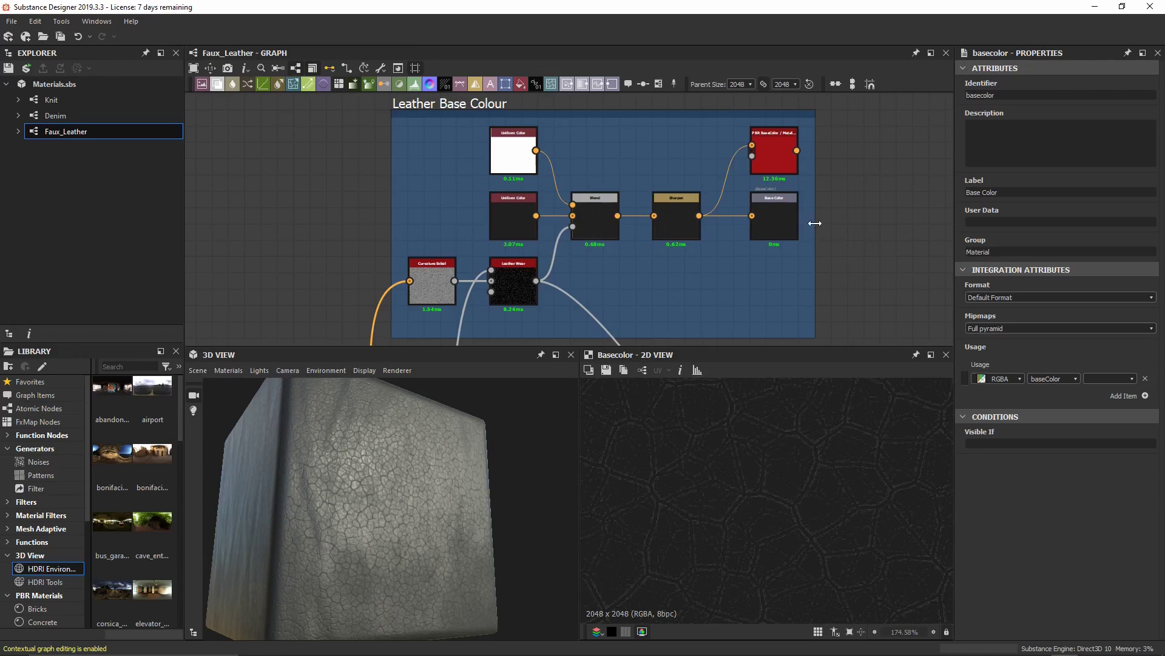
- Widen the Leather Base Colour frame and move the Sharpen, Base Color output and PBR validation nodes away from the Blend
drag(816, 223, 903, 220)
drag(669, 295, 850, 145)
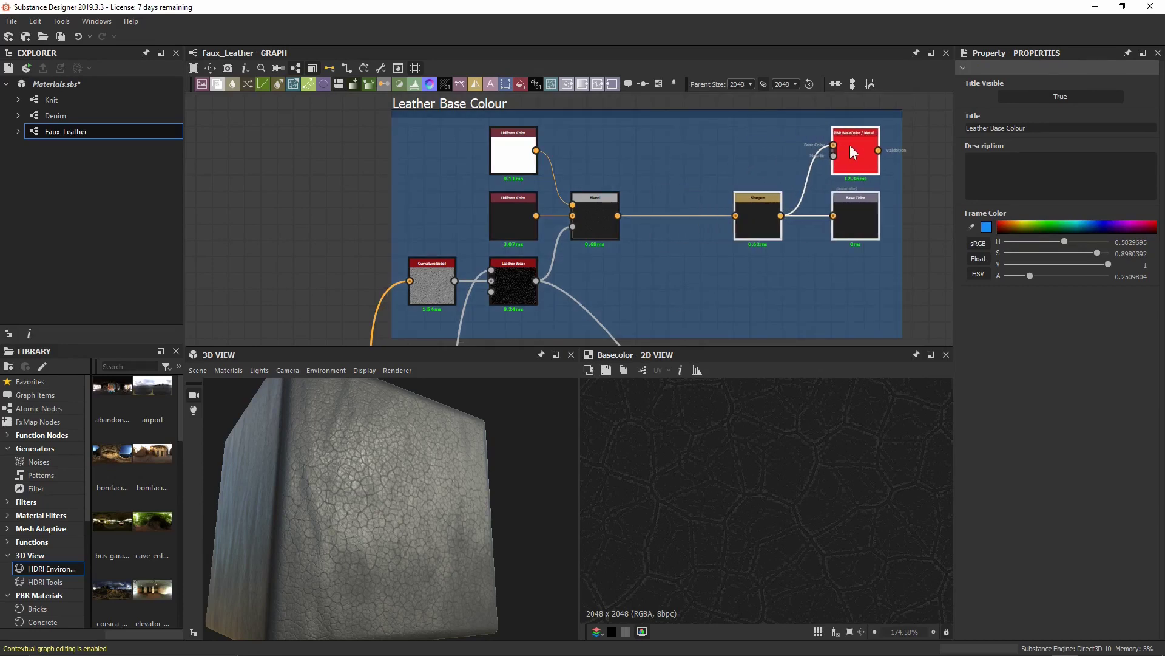
scroll(720, 173, up, 3)
middle_drag(692, 165, 617, 152)
click(603, 155)
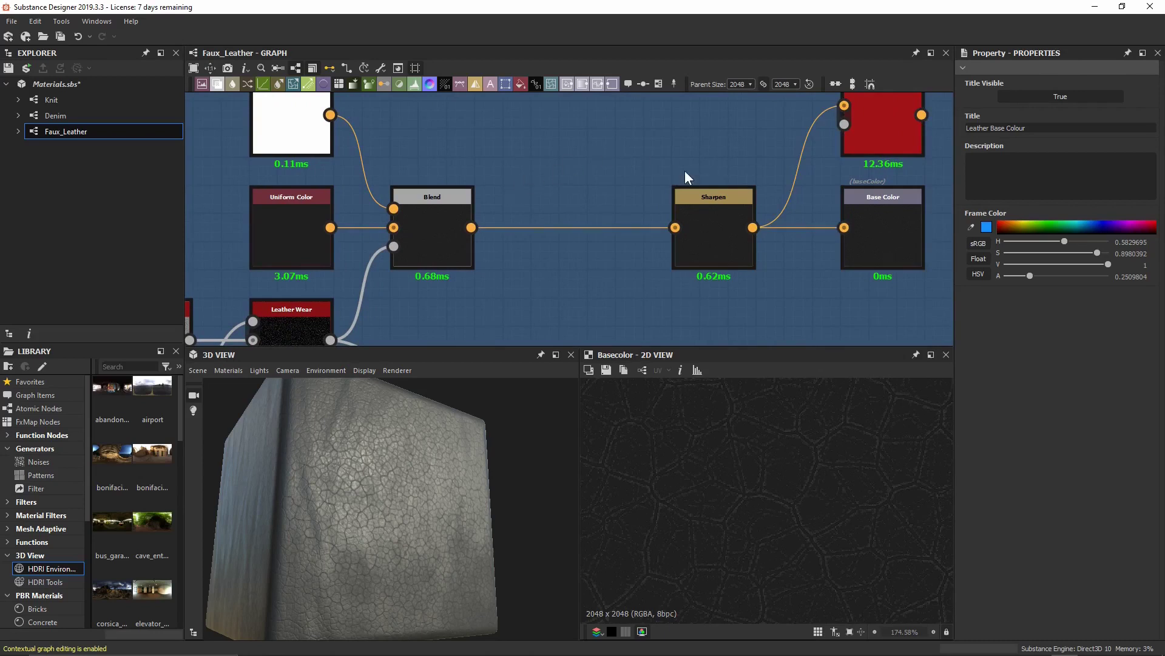
- Insert an HSL node between the Blend and Sharpen nodes of the base colour chain
click(555, 228)
key(space)
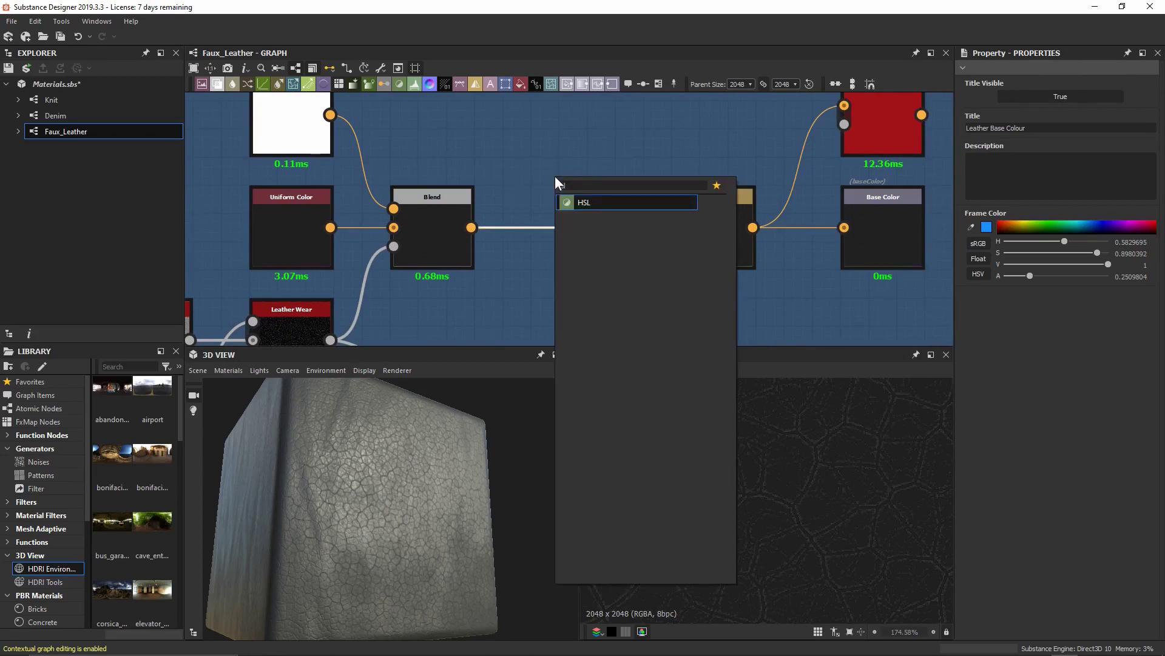
key(Return)
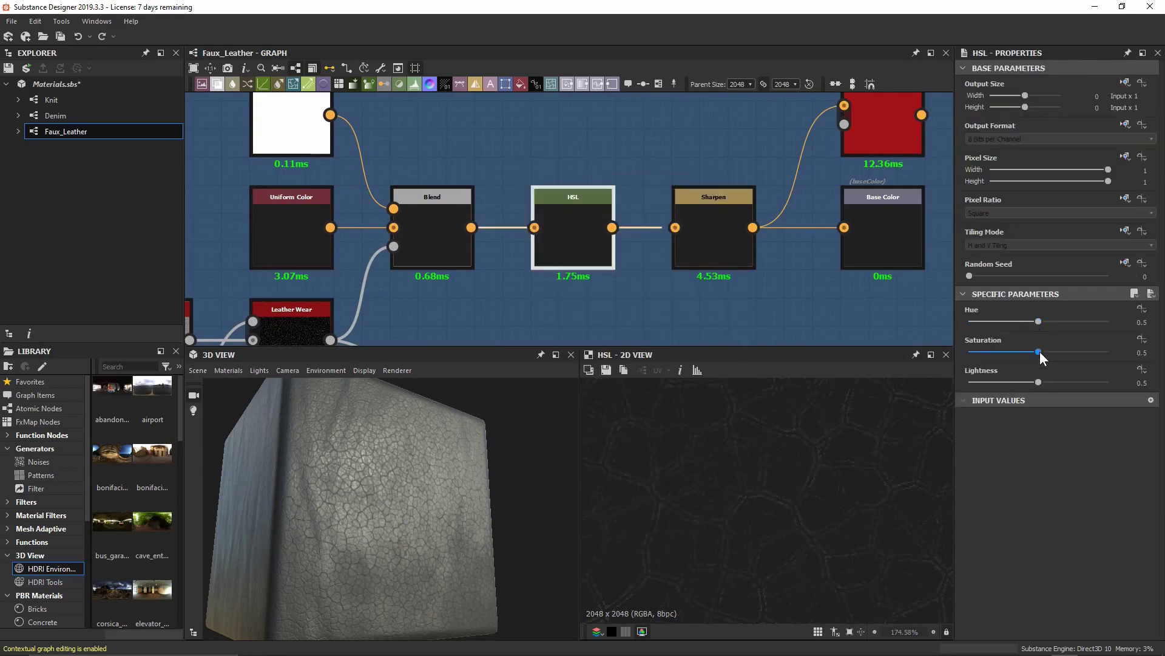
- Try the HSL node with Saturation 0.62 and Hue 0.29 and check the result in the PBR validation node
drag(1038, 352, 1055, 351)
drag(468, 405, 454, 489)
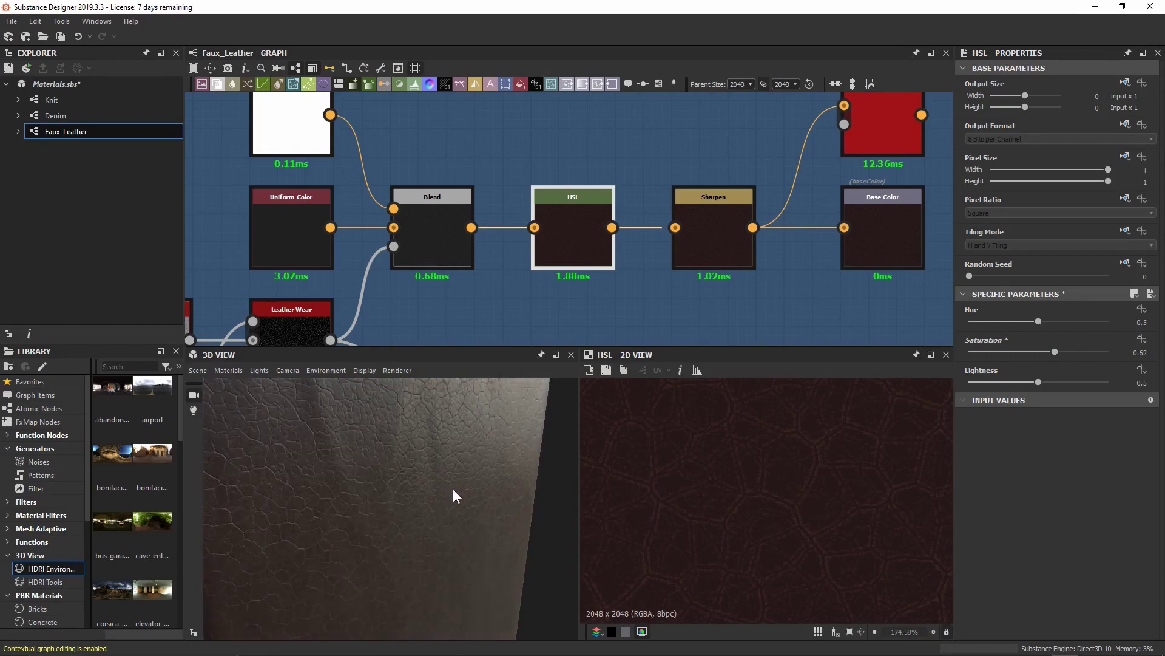
drag(1039, 321, 1010, 314)
double_click(890, 136)
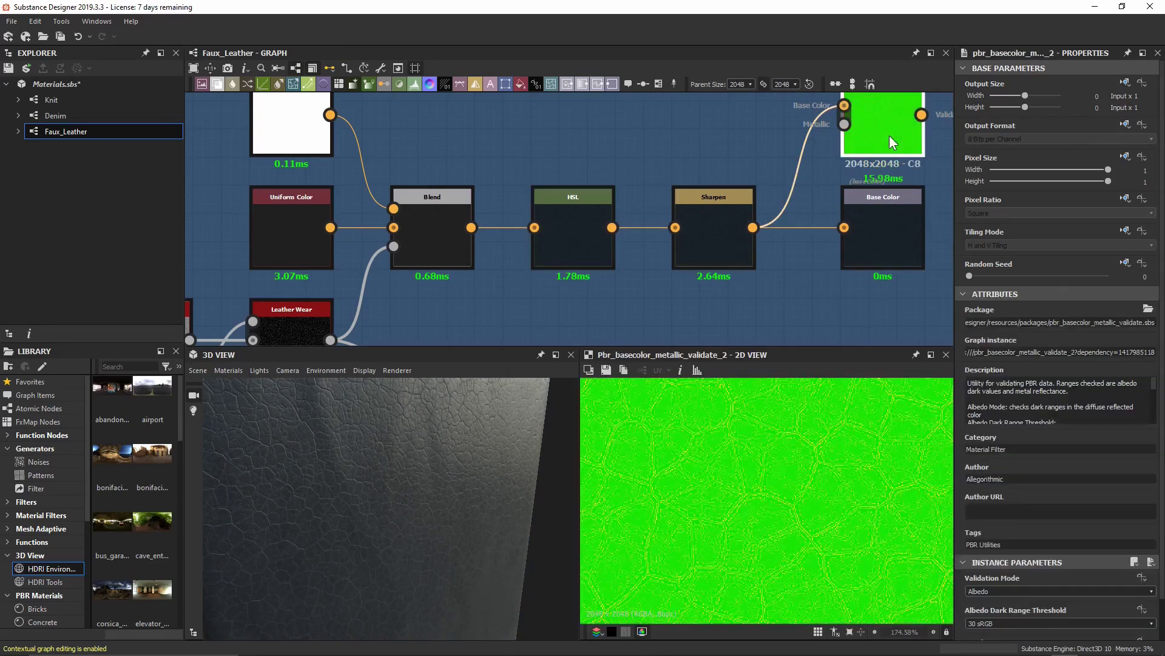
- Try the HSL node at Lightness 0.94, and undo the trial changes to its values
click(560, 236)
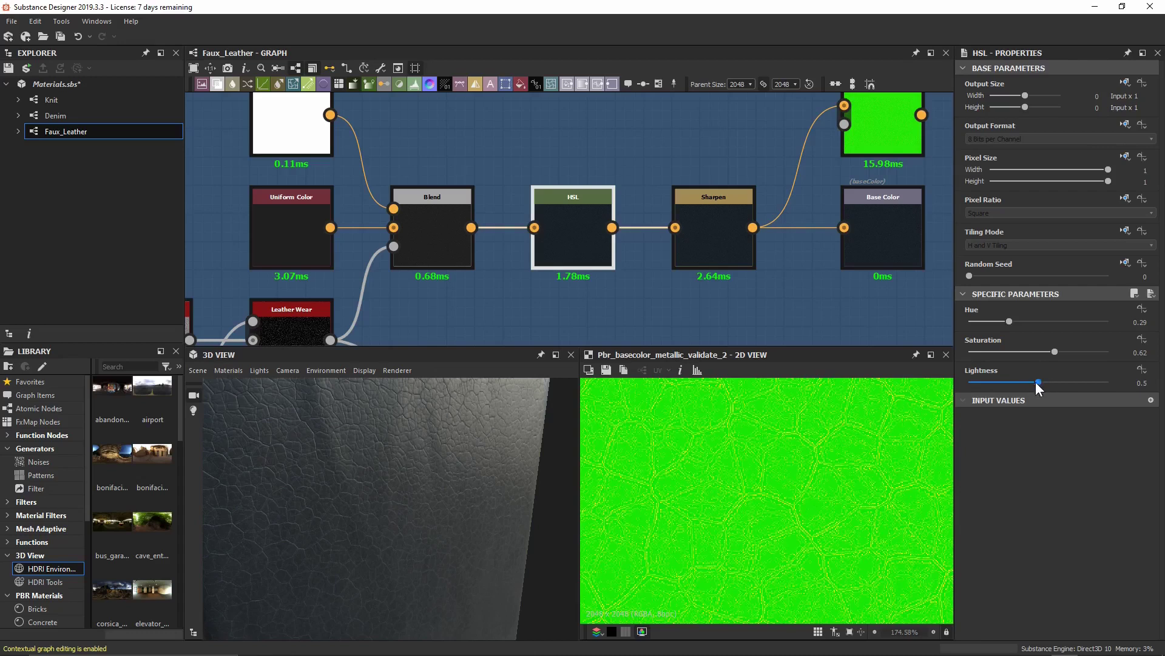
drag(1035, 382, 1100, 363)
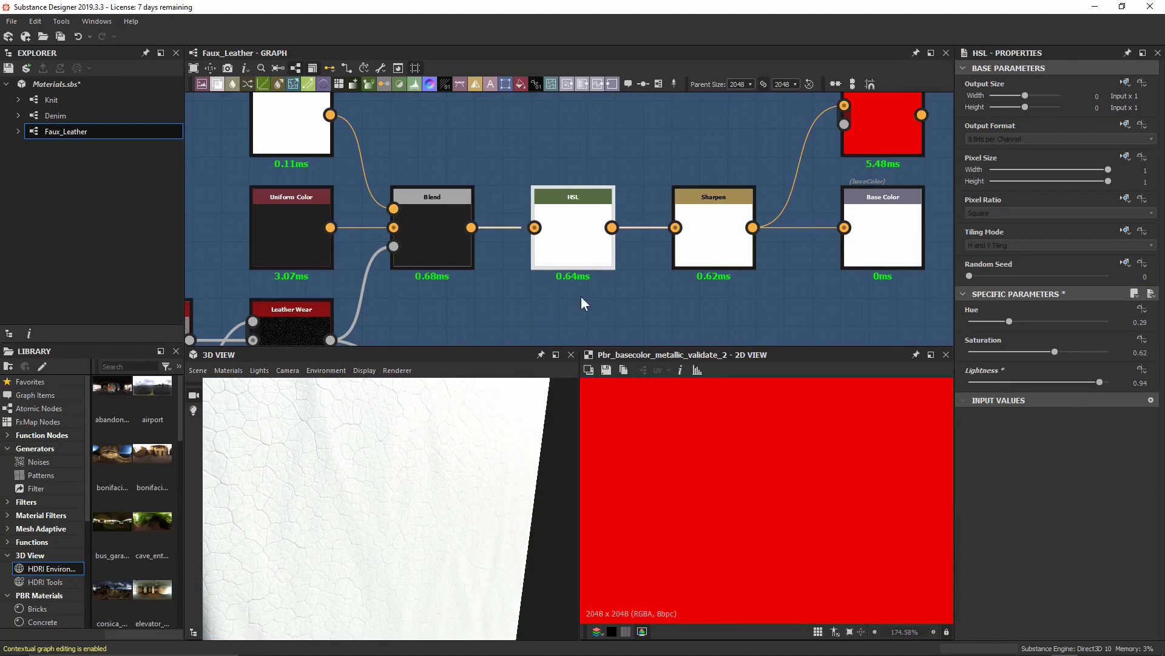
key(ctrl+z)
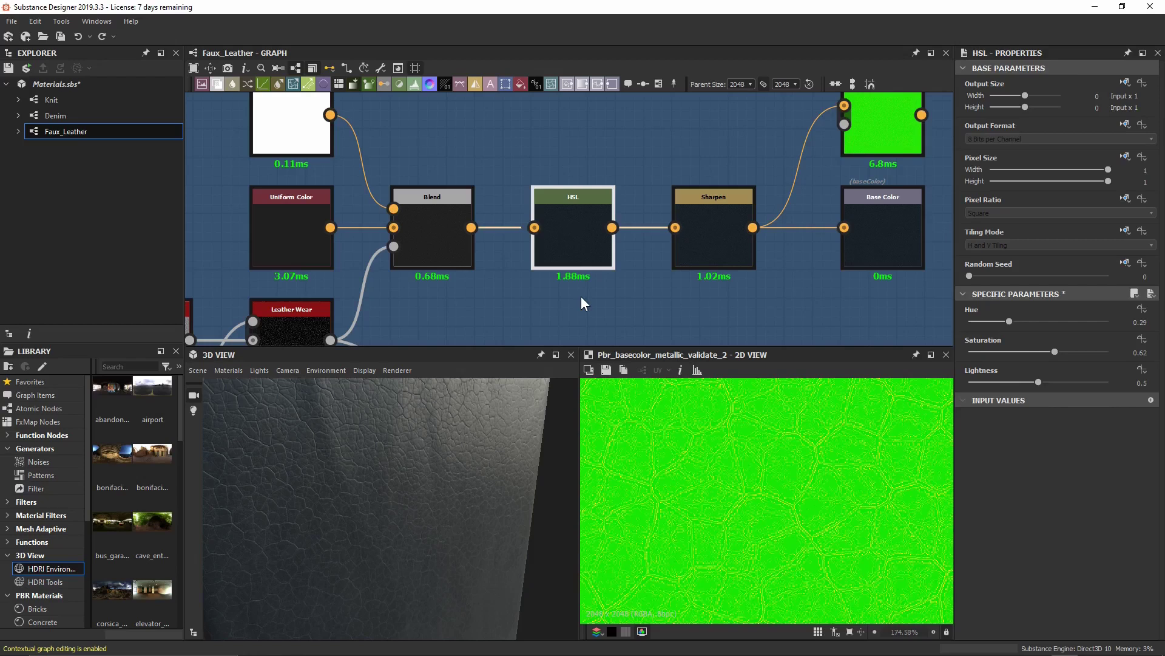
double_click(583, 261)
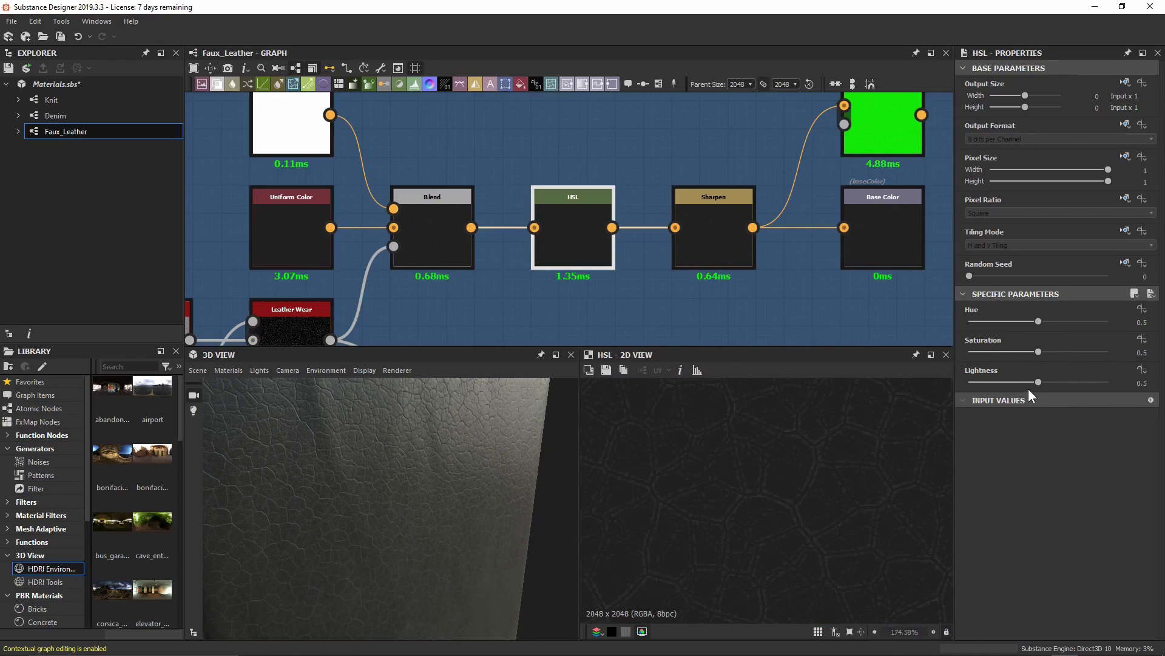
click(1144, 310)
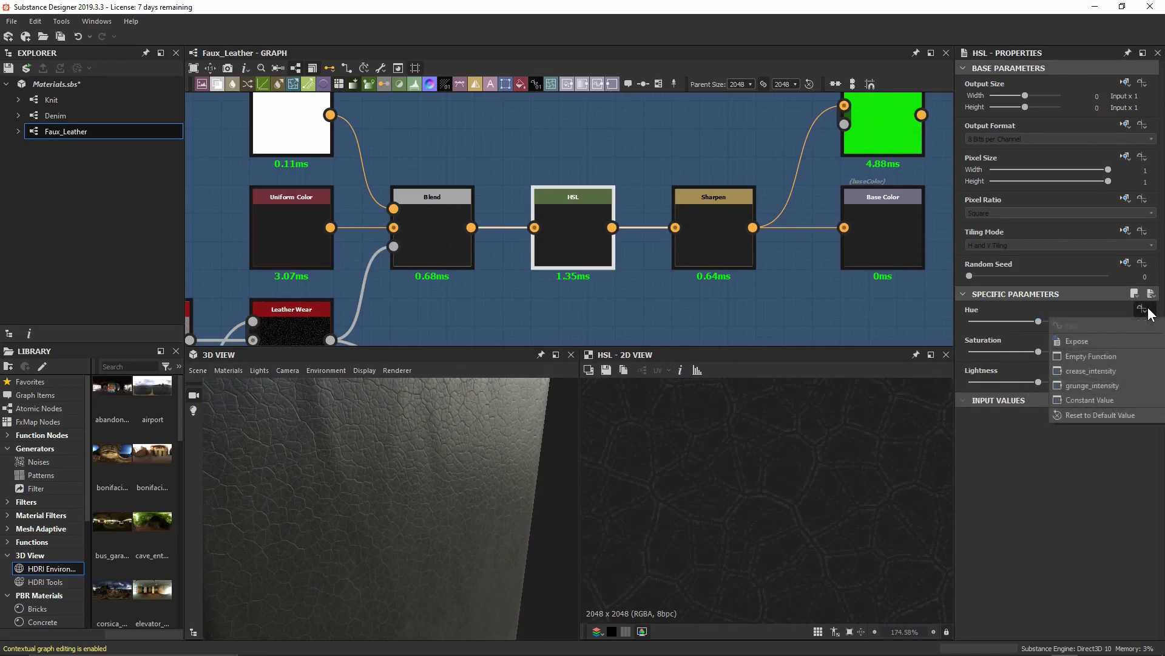
click(1083, 343)
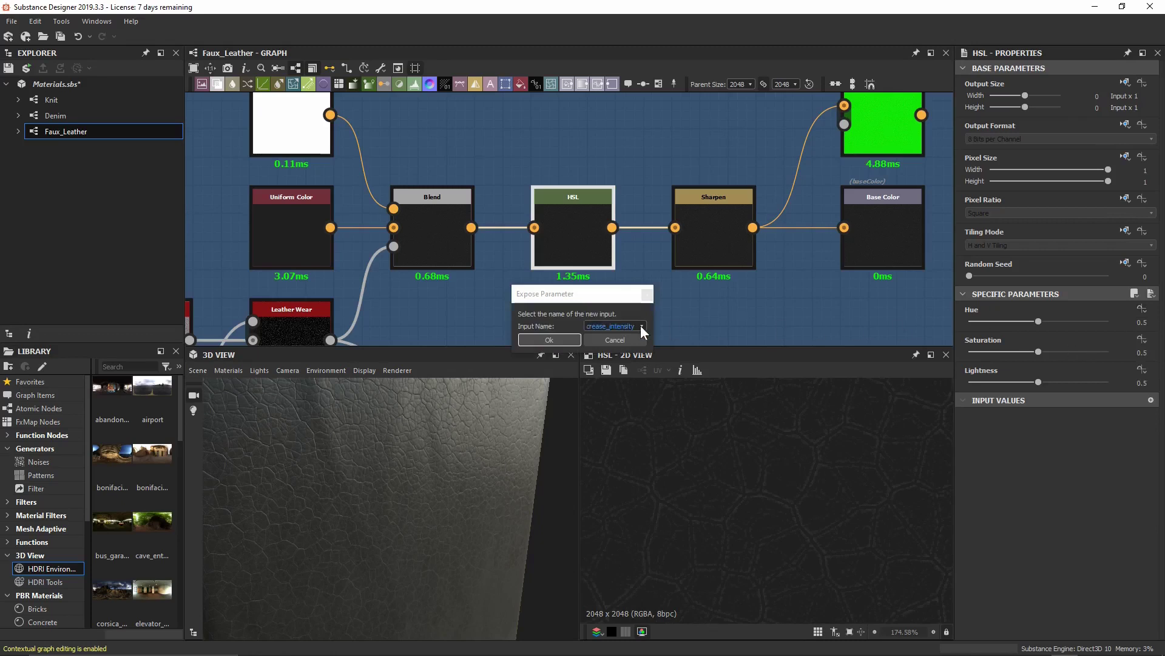
click(627, 341)
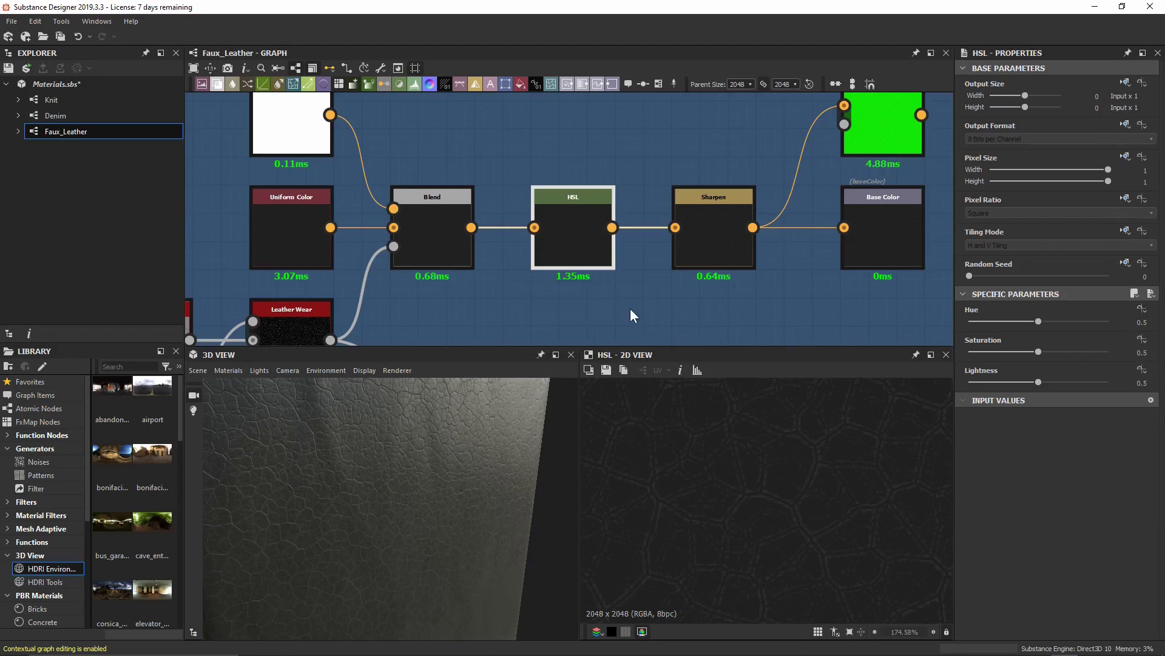
- Select the HSL node's Hue, Saturation and Lightness together for exposure as graph inputs
right_click(588, 226)
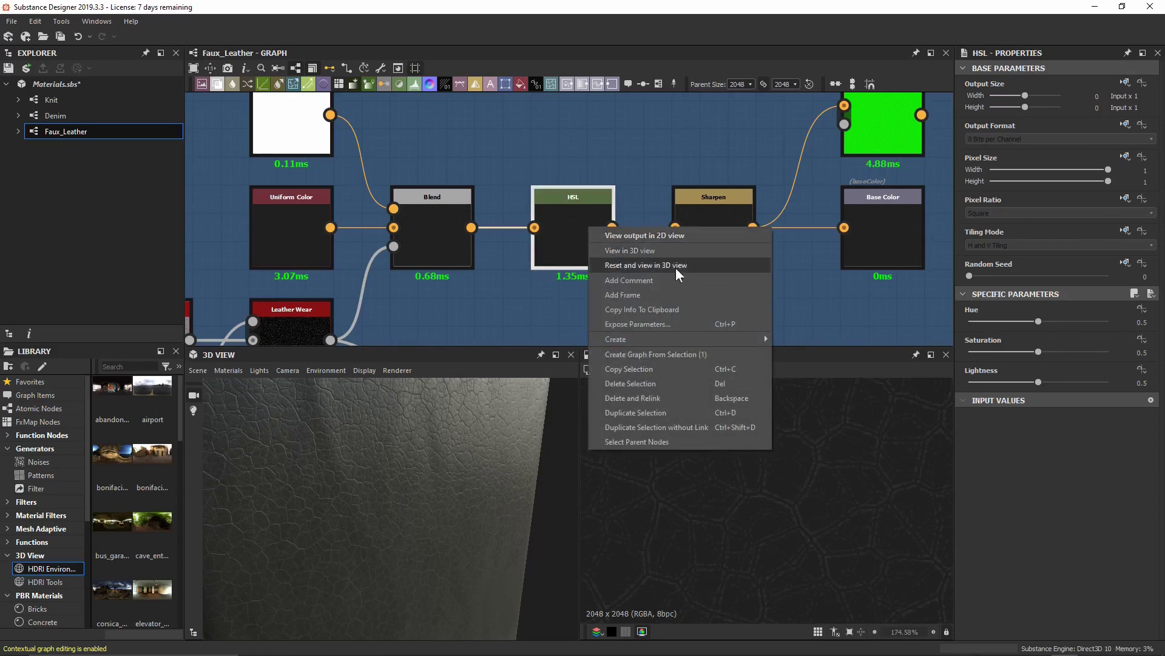
click(752, 329)
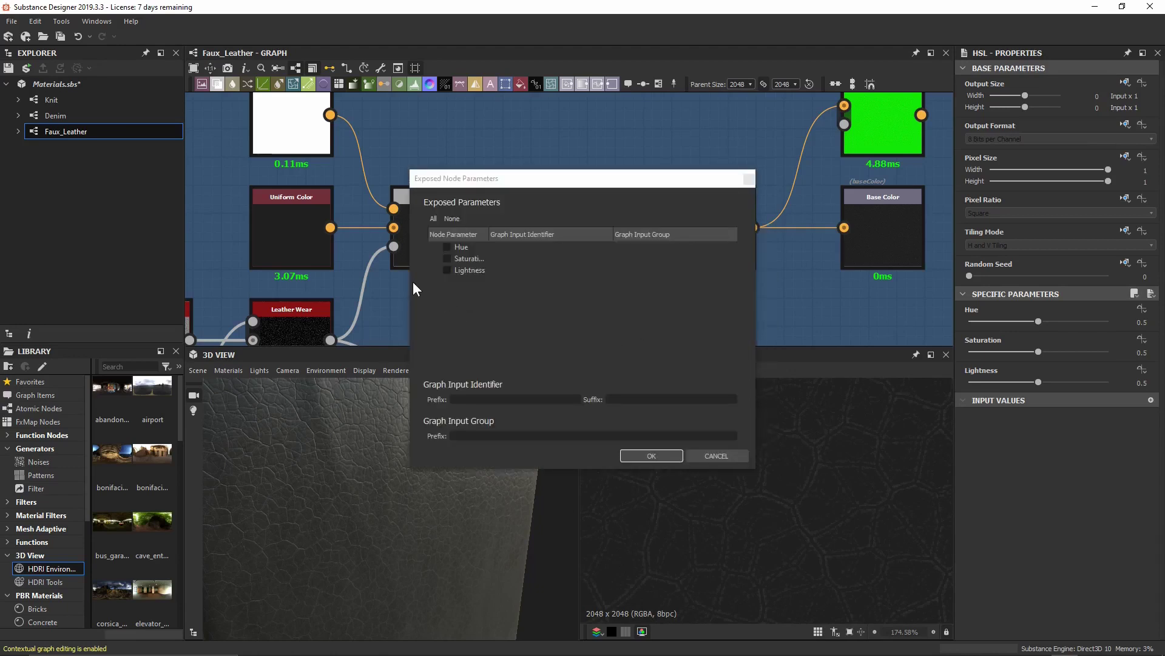
drag(410, 279, 342, 279)
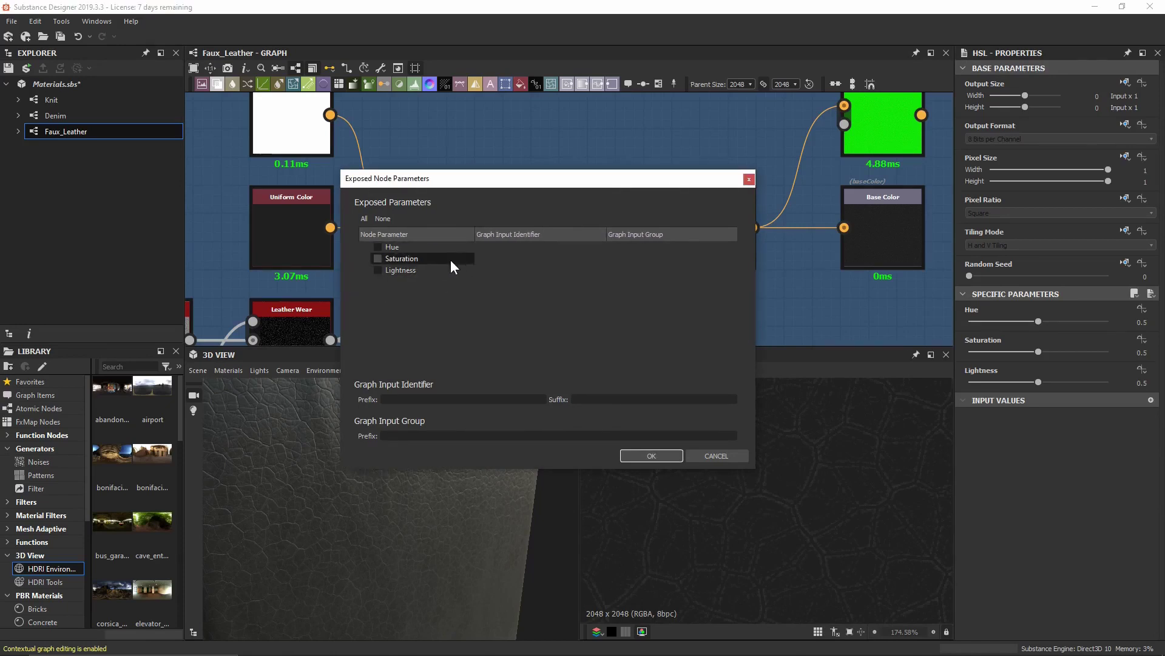
click(365, 218)
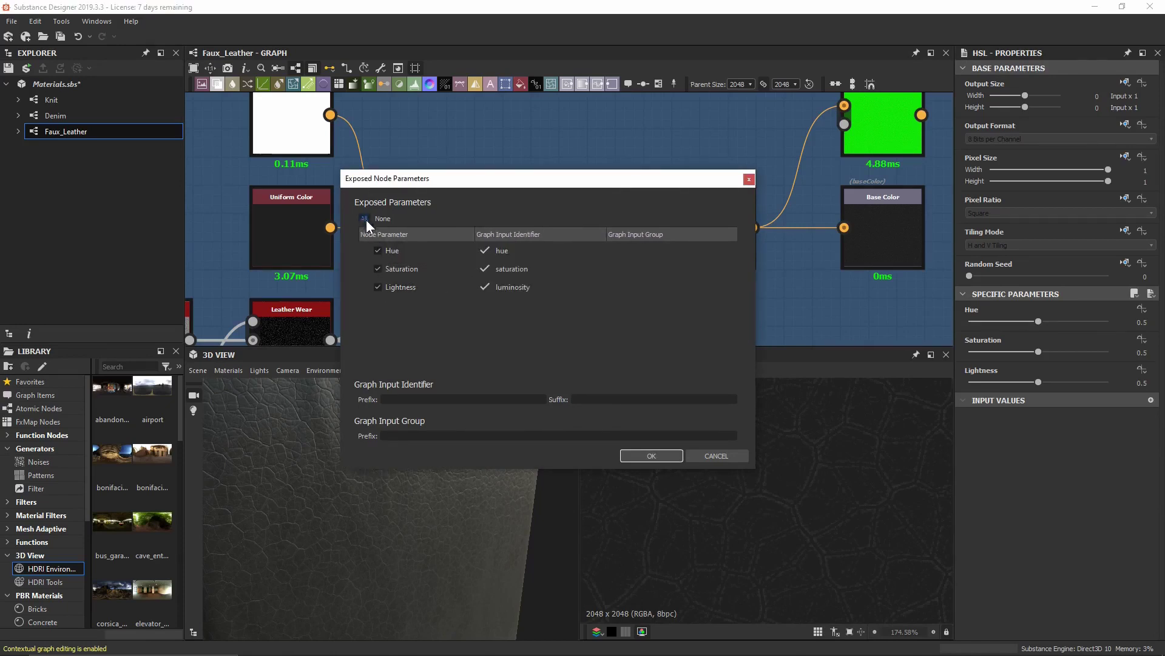
click(377, 247)
click(377, 261)
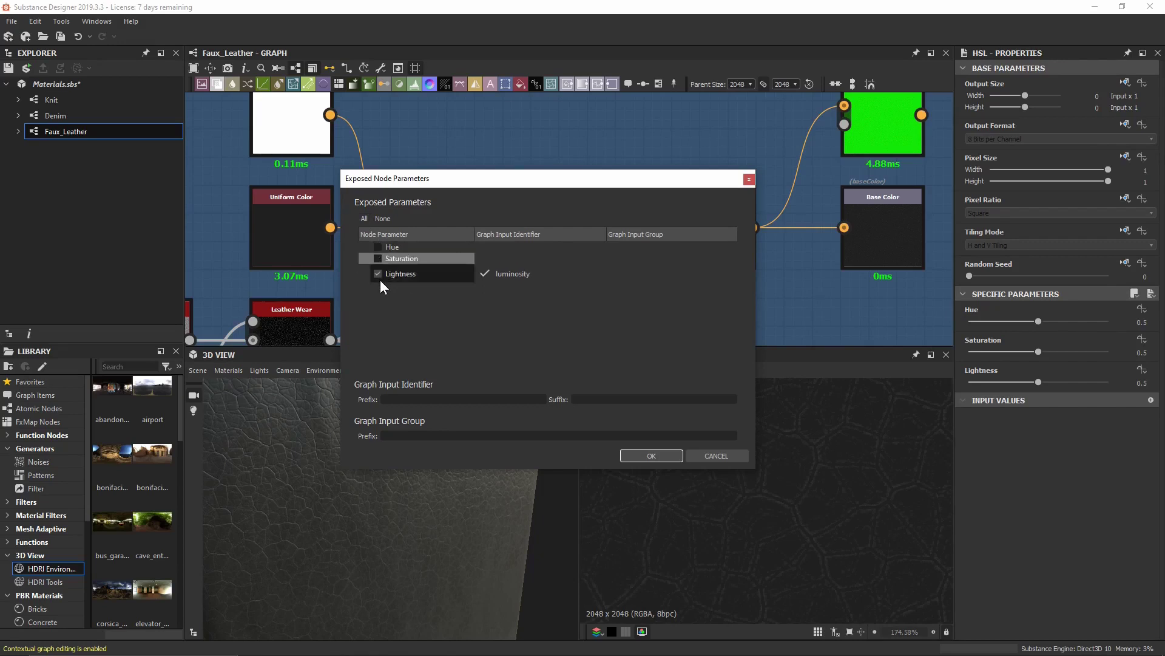
click(377, 260)
click(378, 247)
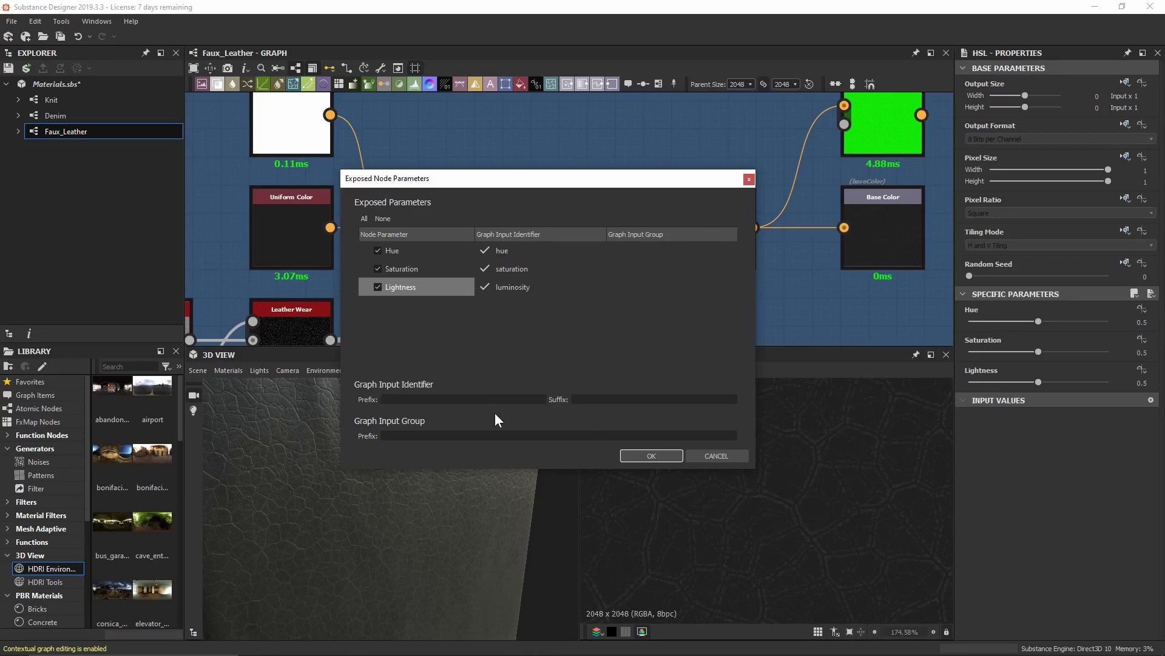
- Expose the selected HSL parameters with the identifier prefix colour_ and the input group Colour
text(colour)
text(_)
text(Col)
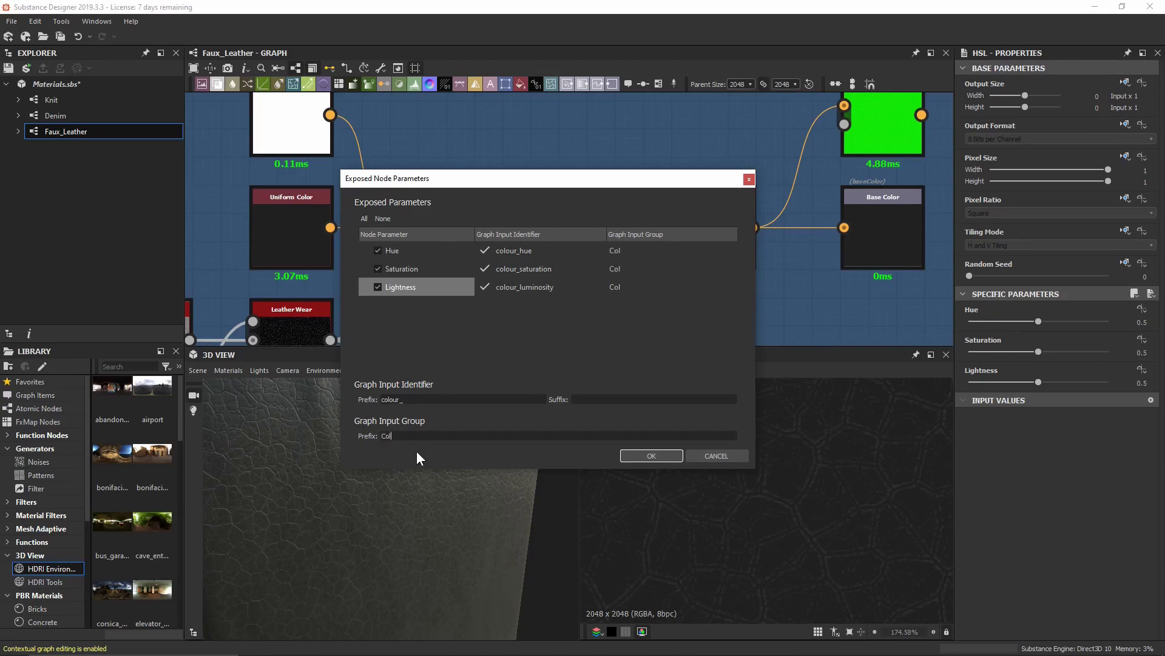
key(Return)
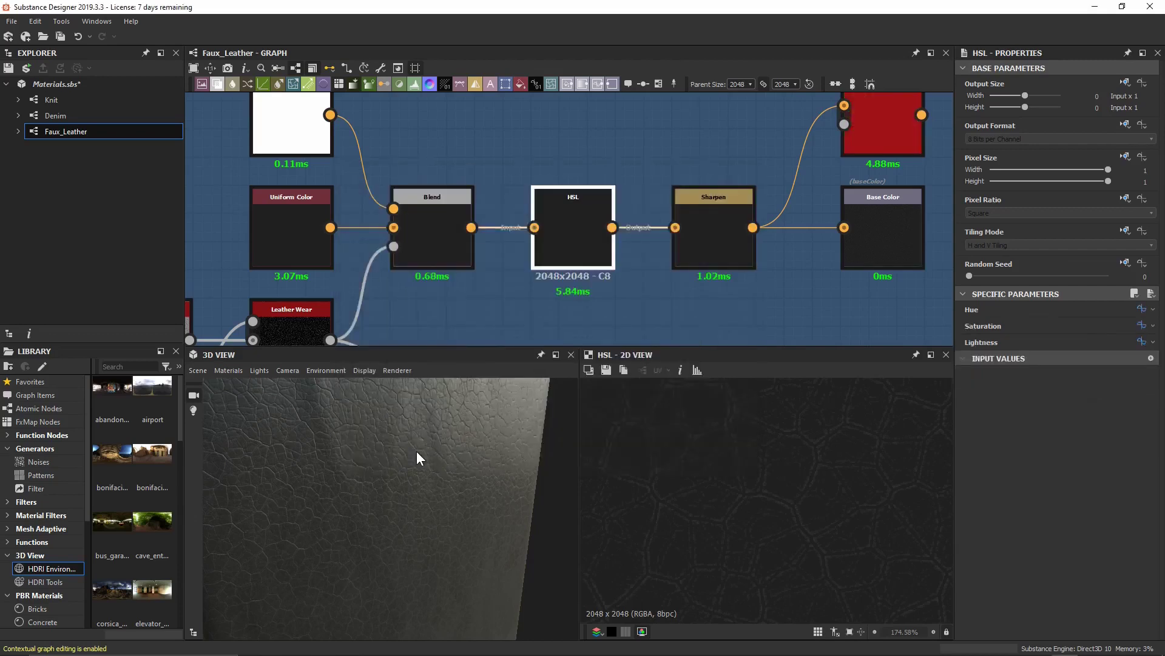
- Label the exposed colour parameters Hue, Saturation and Luminosity and open the graph's parameter preview
click(654, 177)
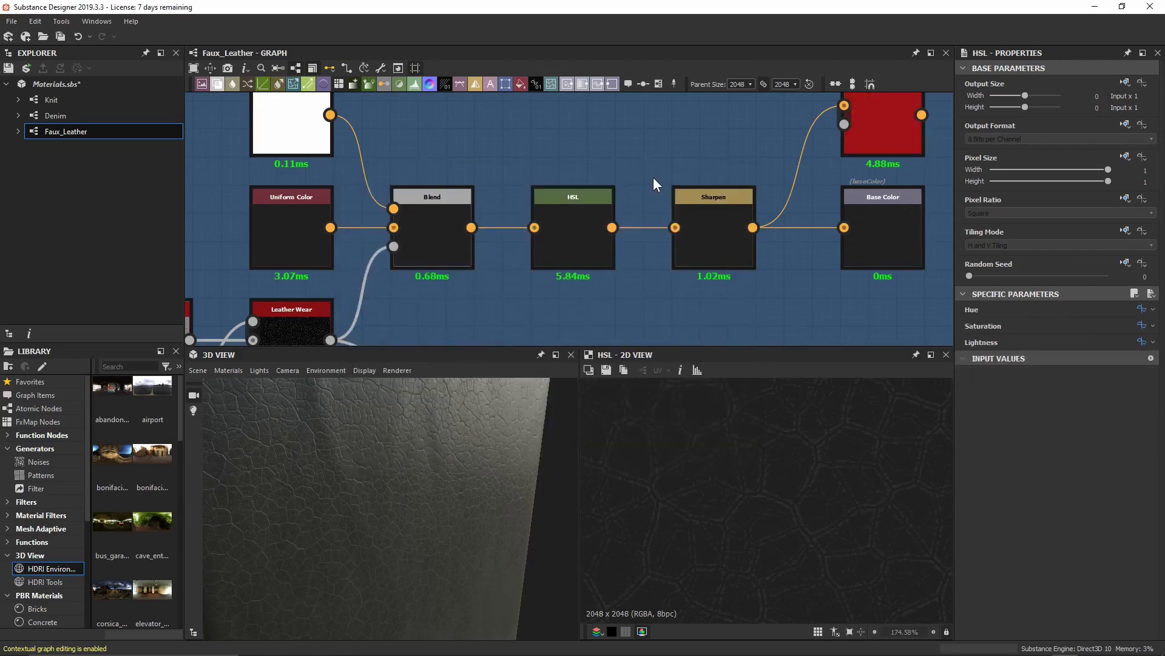
scroll(1095, 220, down, 10)
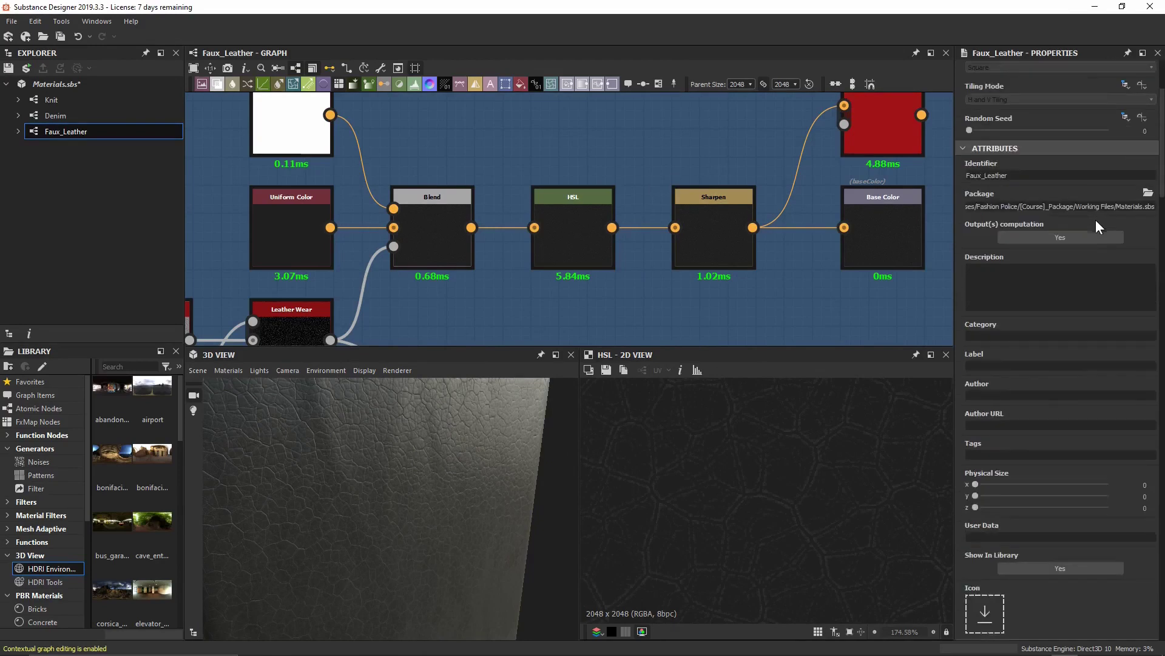
scroll(1082, 233, down, 1)
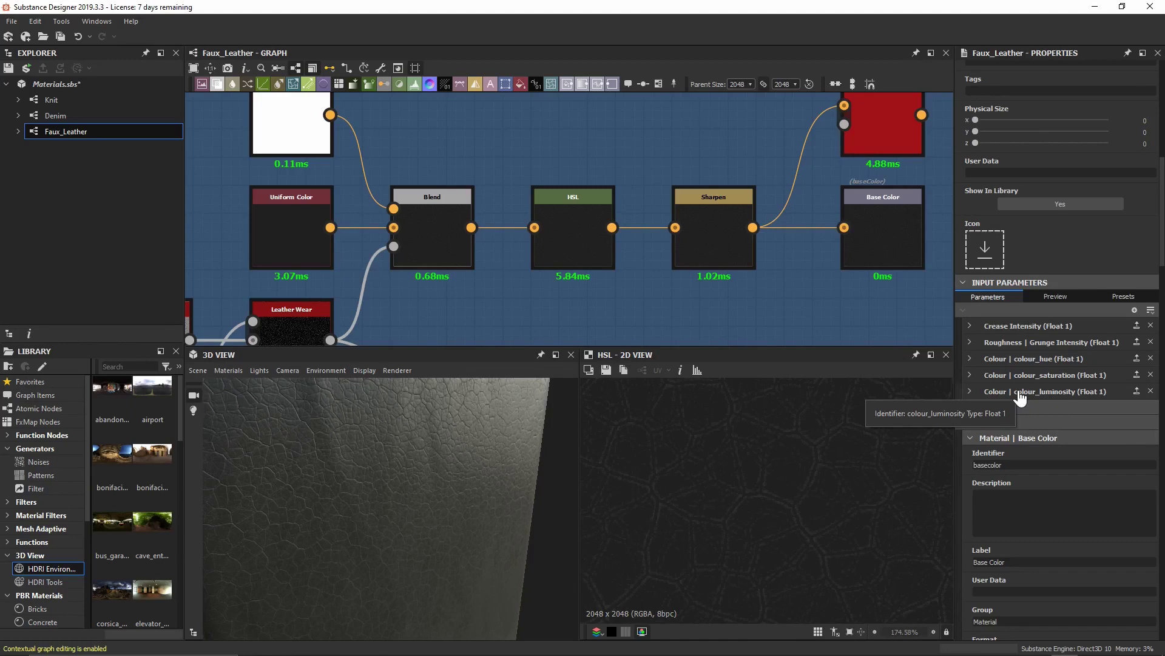
scroll(1044, 364, down, 1)
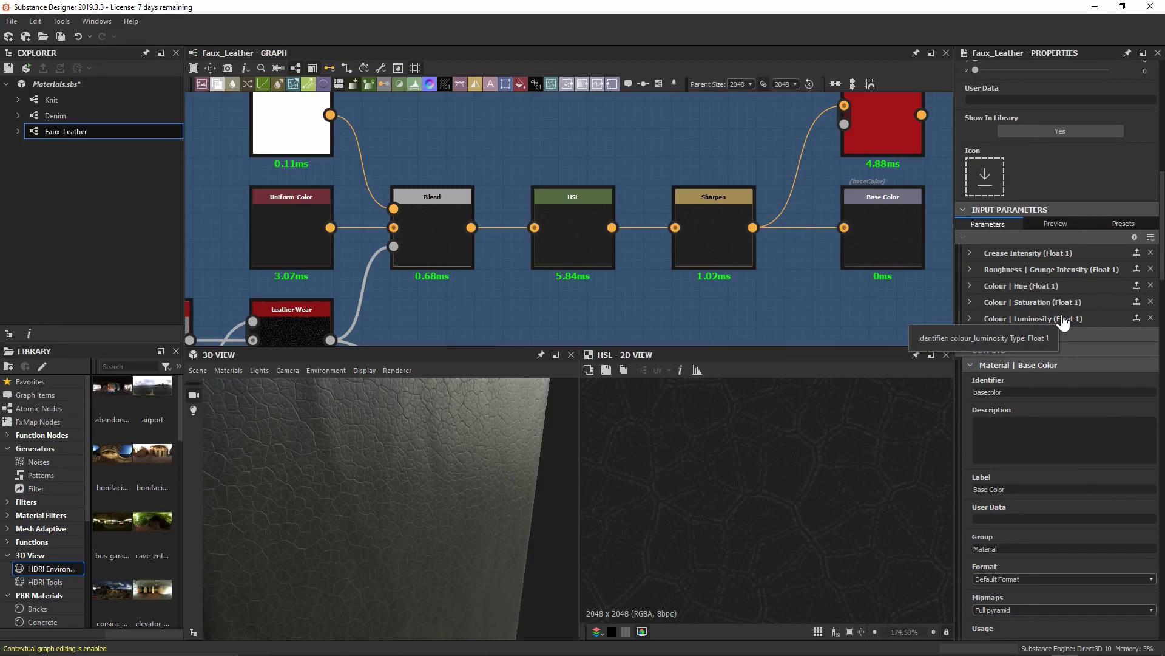
click(1055, 223)
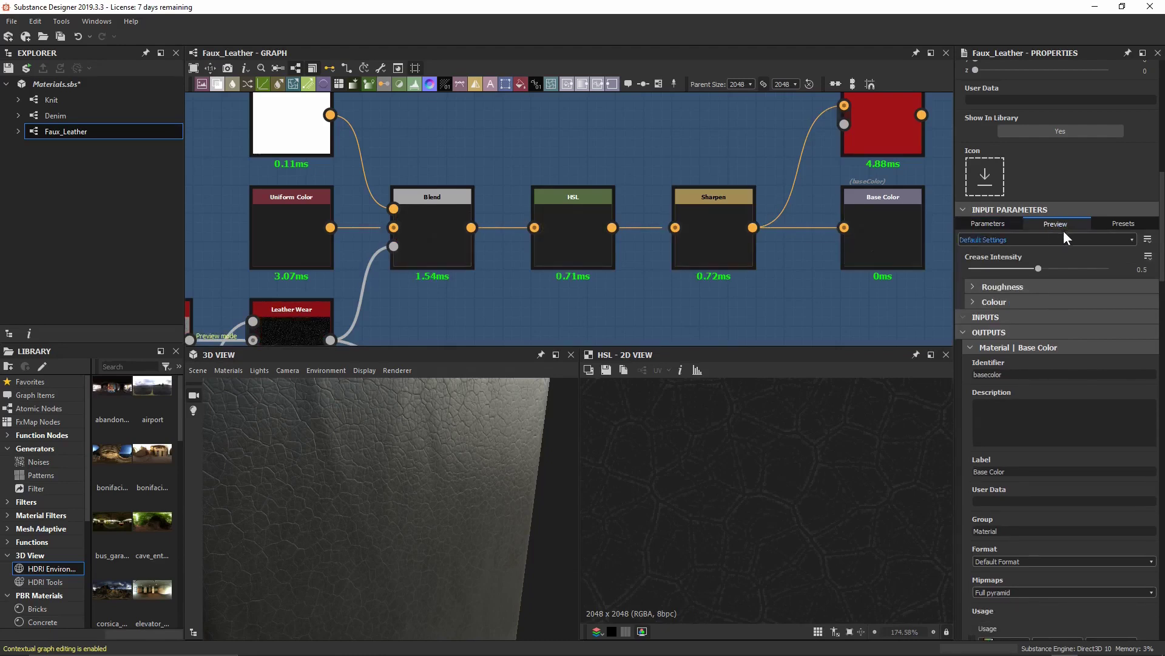
- Test the exposed parameters with Hue 0.61, Saturation 0.58 and Luminosity 0.56, and raise the Crease Intensity
click(1022, 287)
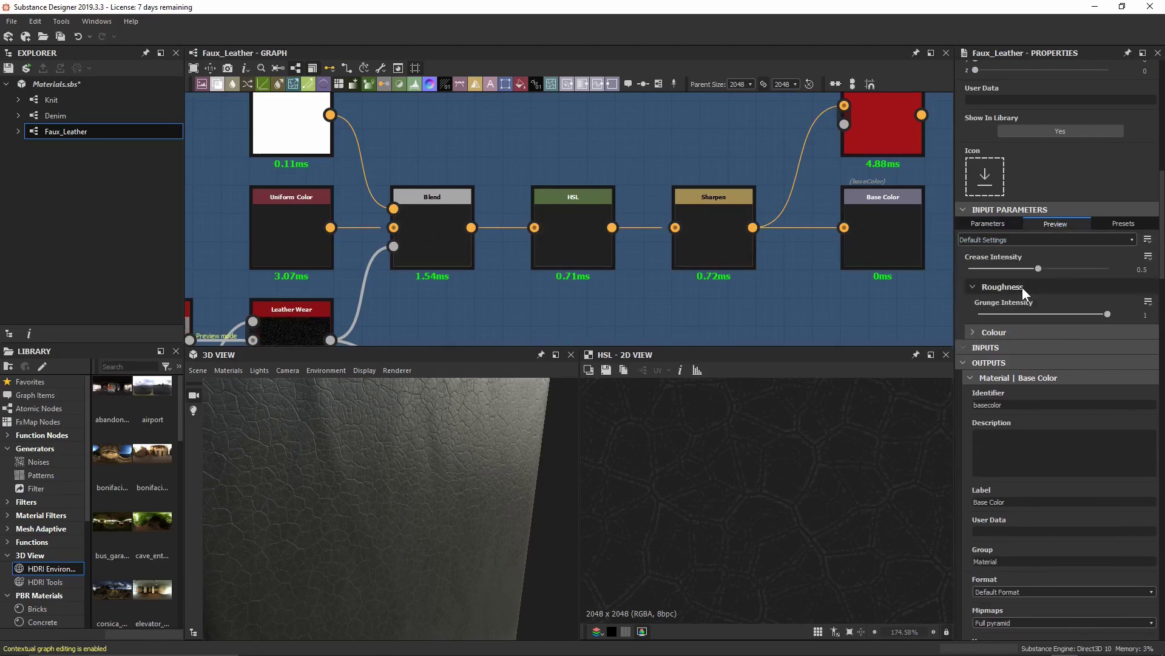
click(1022, 286)
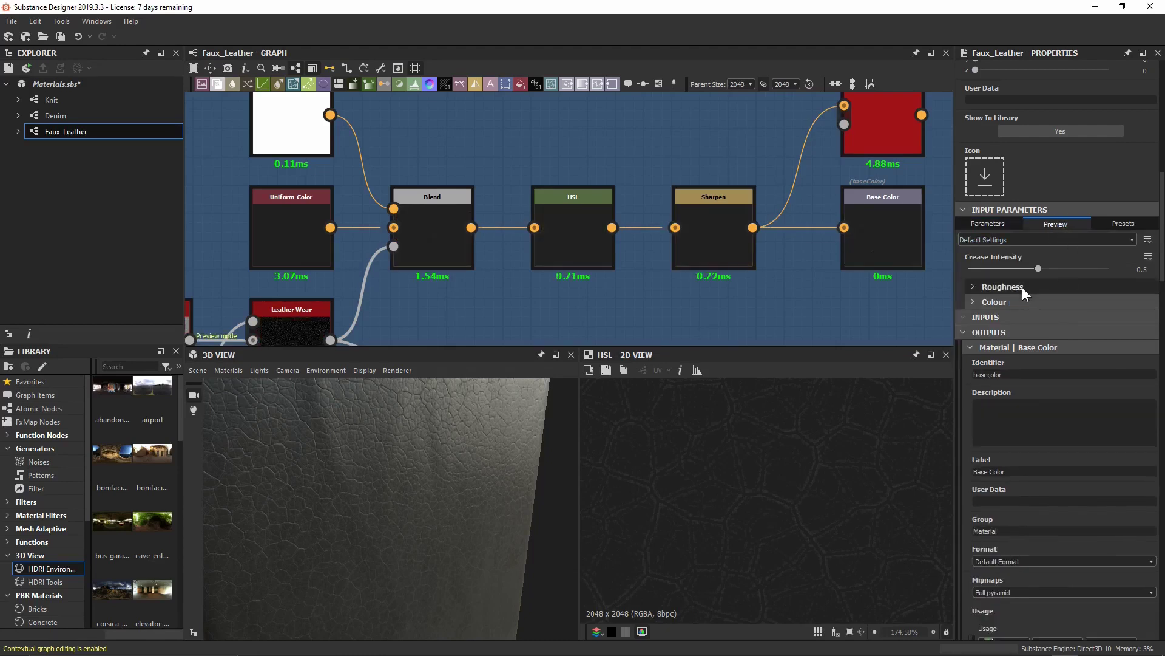
click(986, 305)
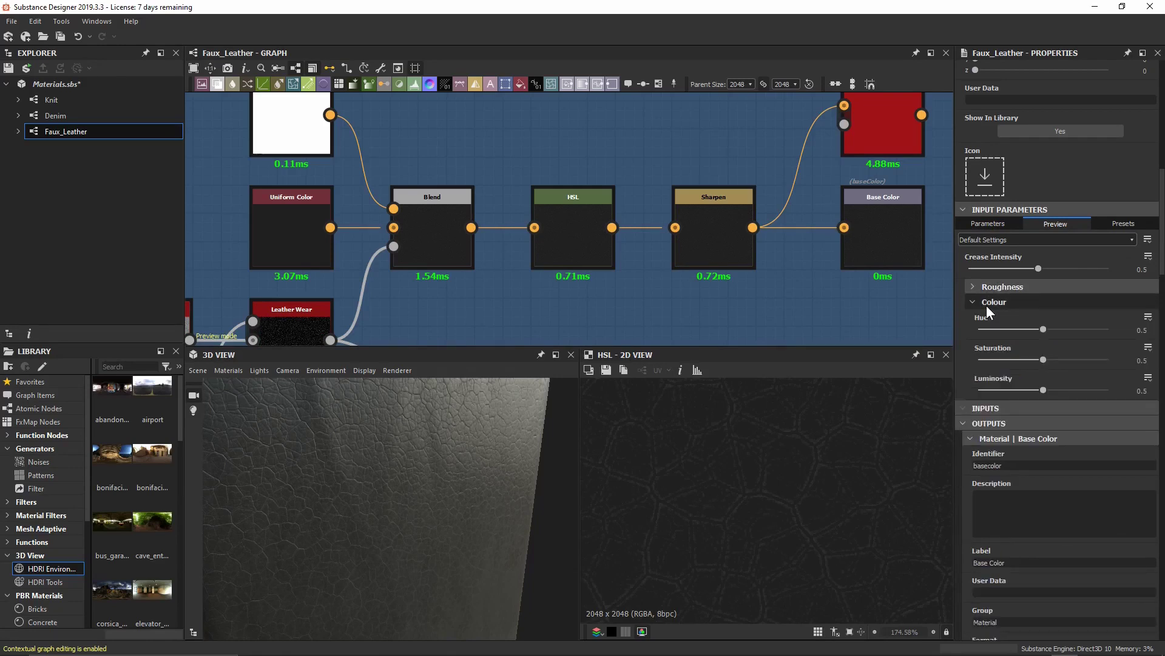
drag(1043, 360, 1028, 316)
drag(1042, 389, 1051, 387)
drag(1029, 329, 1056, 329)
drag(367, 475, 401, 509)
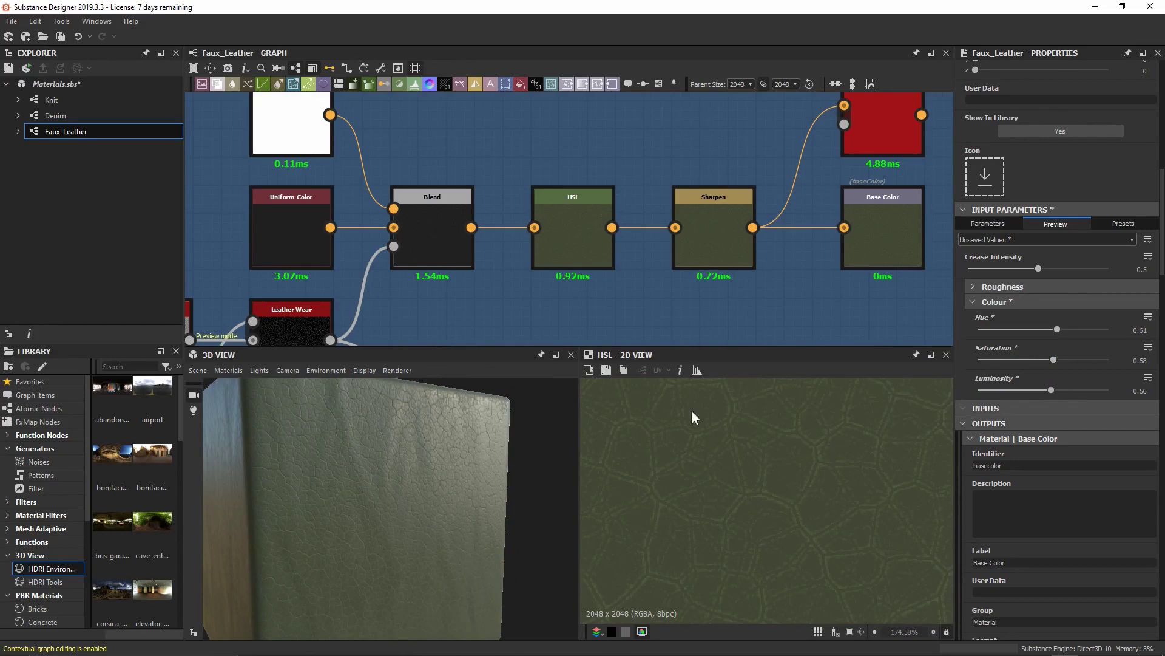
click(999, 285)
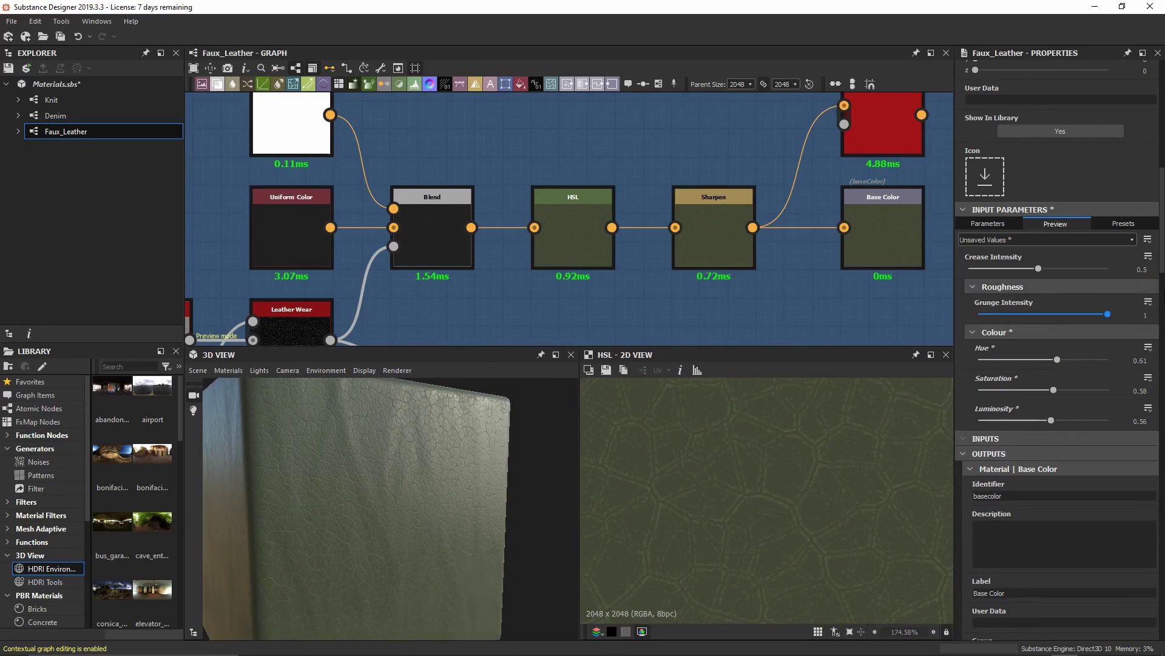
drag(1039, 269, 1101, 259)
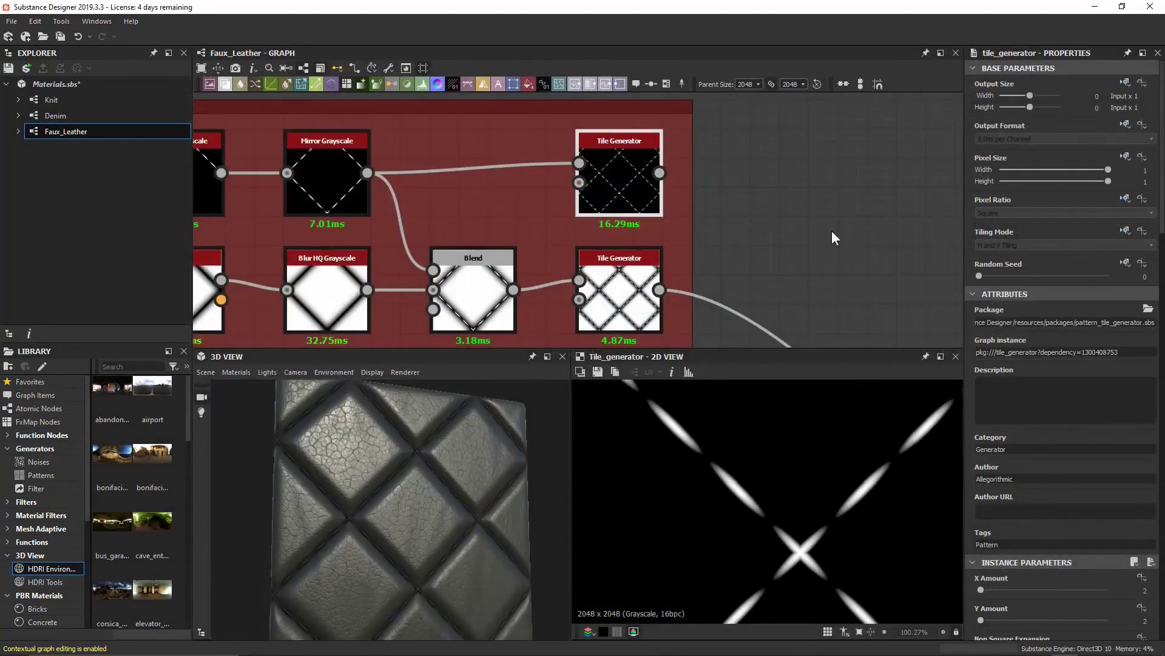
- Add a Histogram Scan node after the upper Tile Generator that outputs the dashed stitch pattern
middle_drag(832, 231, 597, 243)
click(463, 221)
click(399, 214)
key(space)
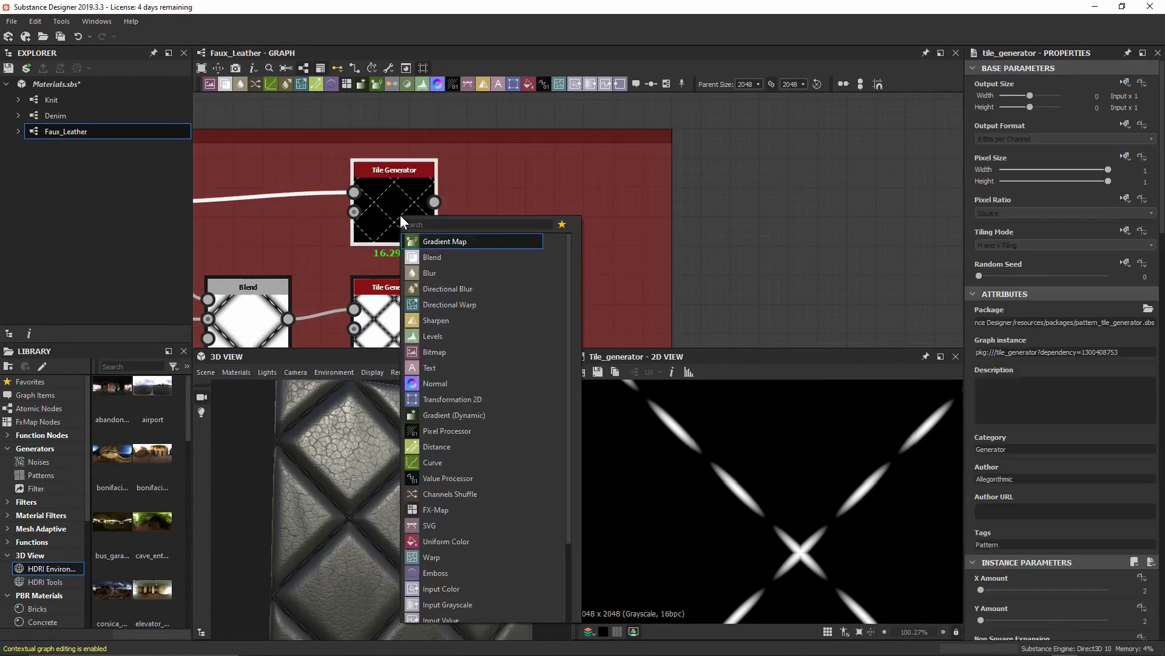
text(hist)
key(Down)
key(Return)
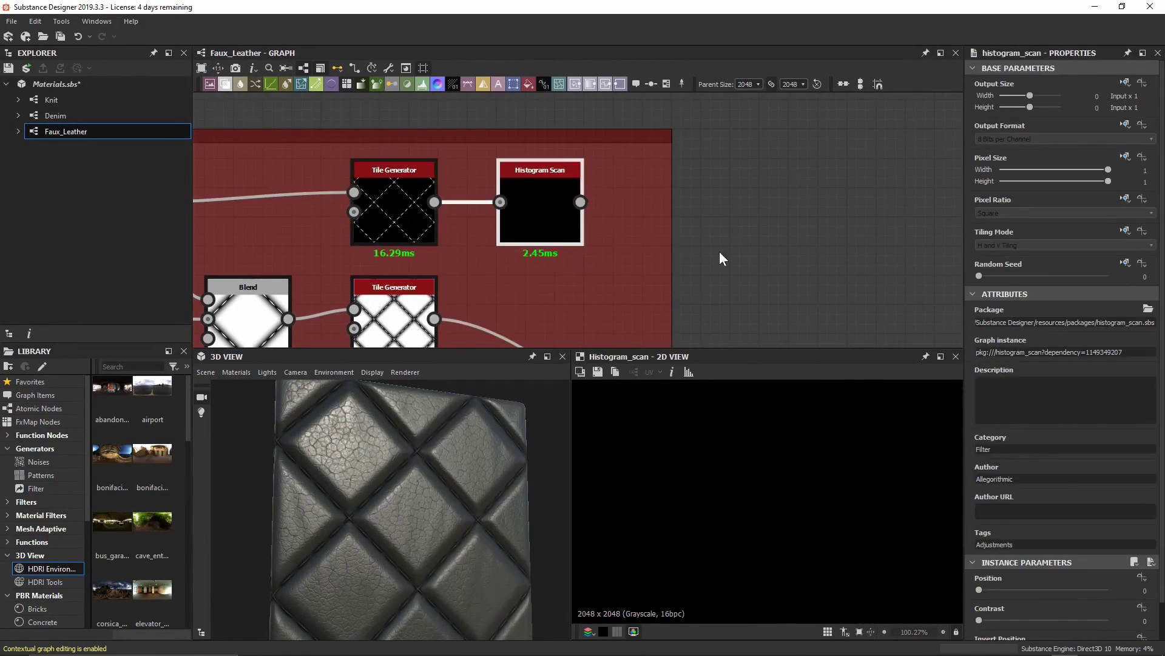
- Raise the Histogram Scan's Contrast and Position to sharpen and brighten the stitch mask
drag(992, 620, 1108, 620)
drag(979, 590, 1108, 590)
scroll(721, 480, up, 3)
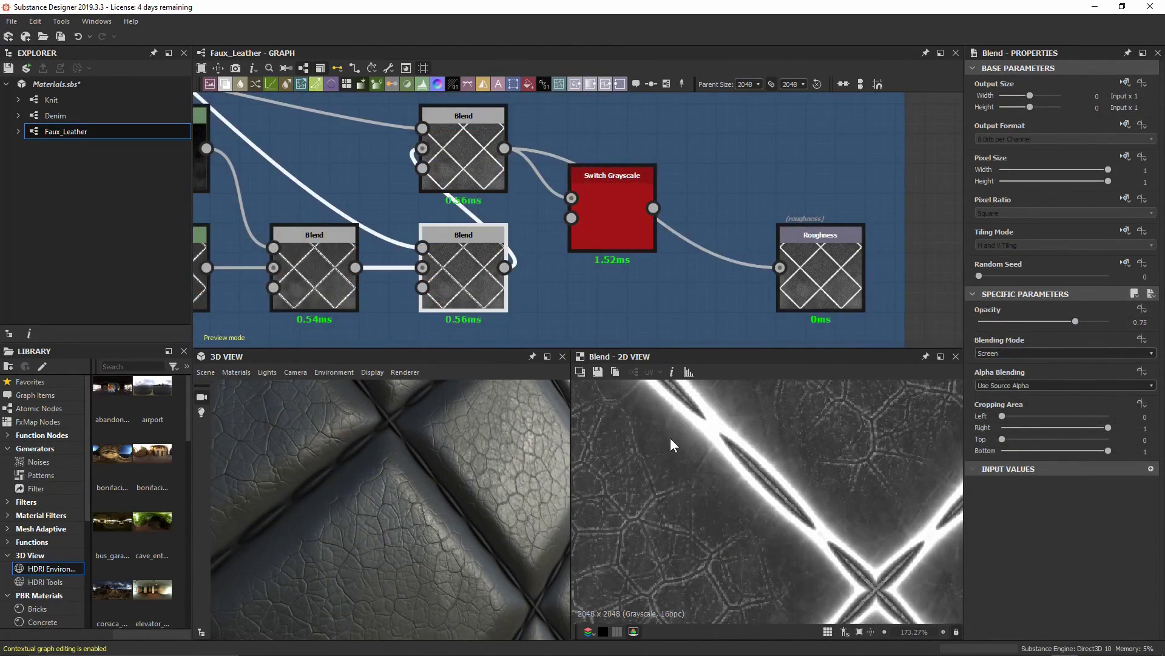
- Connect the lower roughness Blend to the Switch Grayscale's second input and drive its Switch with the pattern_switch parameter
drag(504, 267, 572, 219)
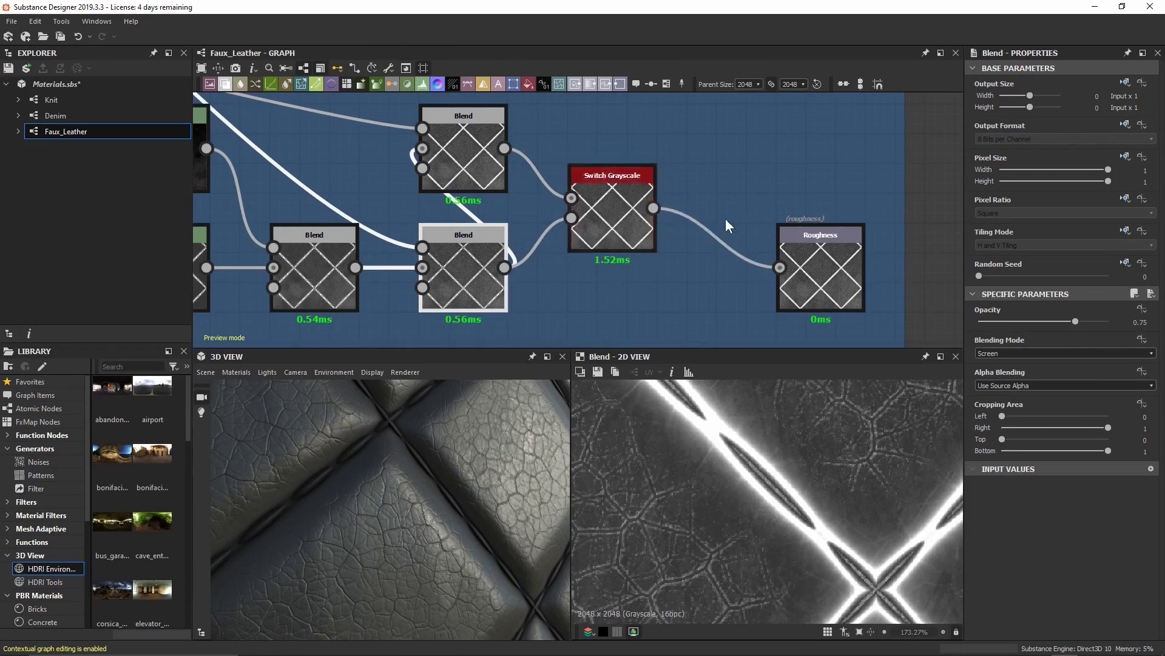
click(605, 209)
click(1143, 576)
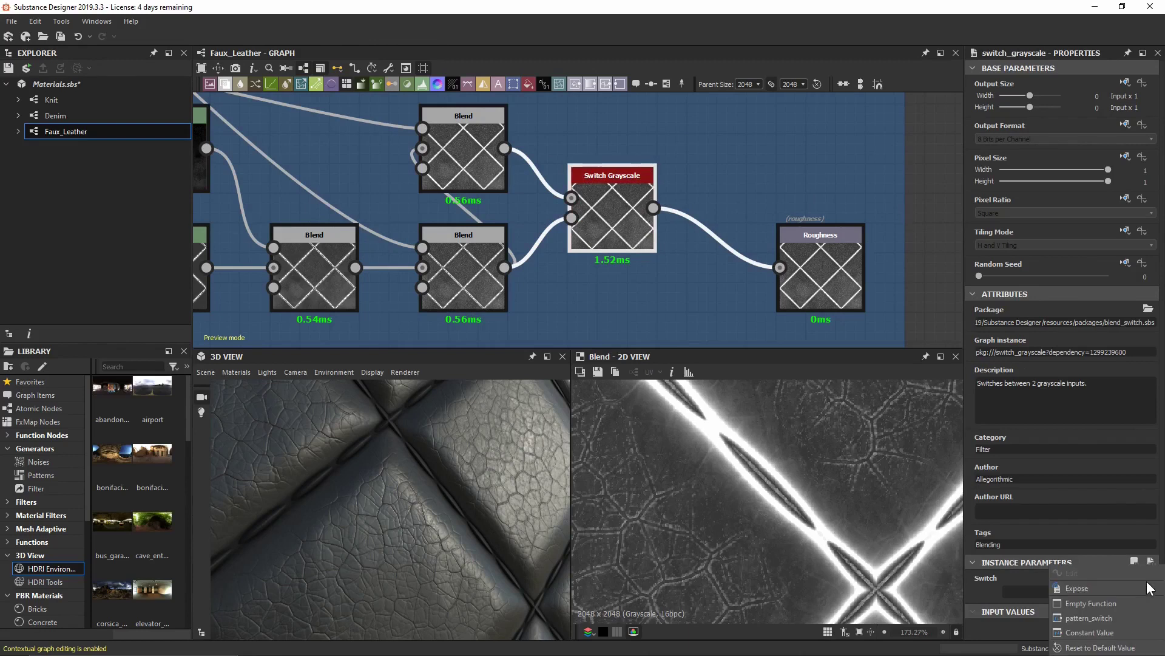
click(1083, 617)
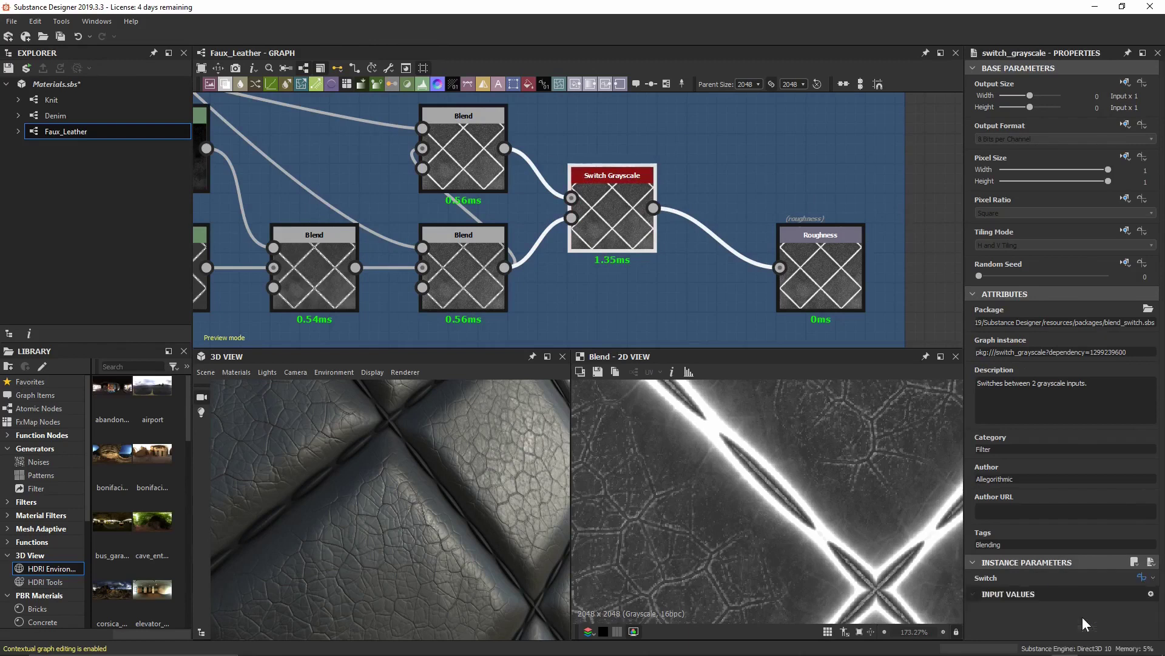
- Toggle the Pattern Switch in the graph's parameter preview to test the material without the padding
click(841, 133)
scroll(1067, 416, down, 5)
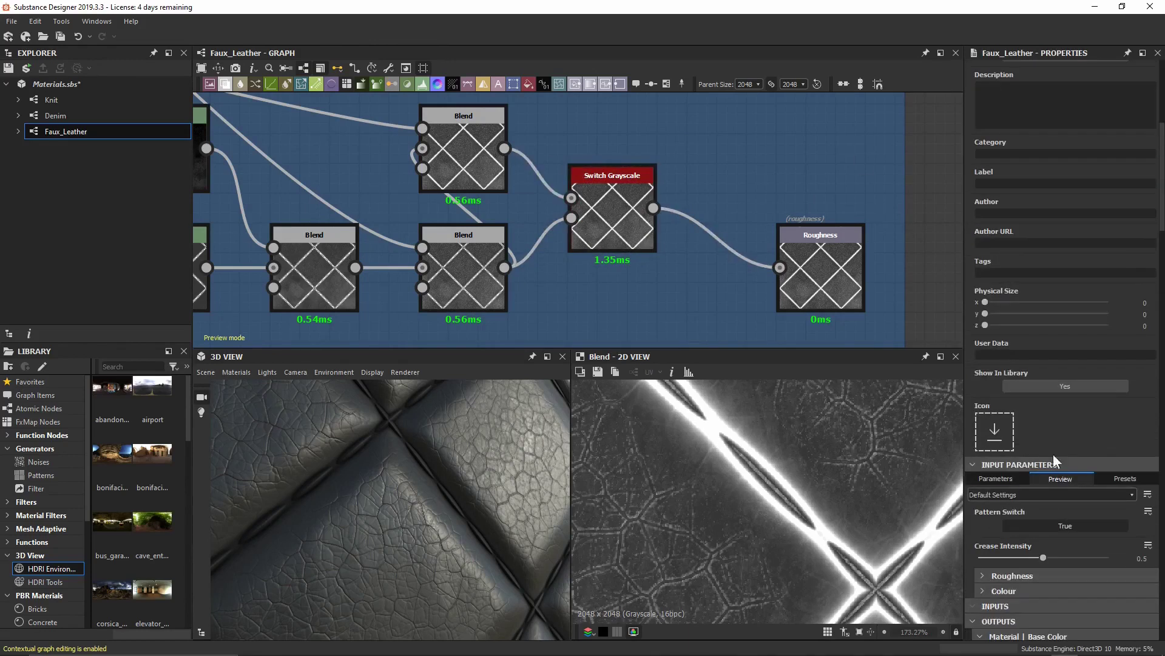
click(1047, 525)
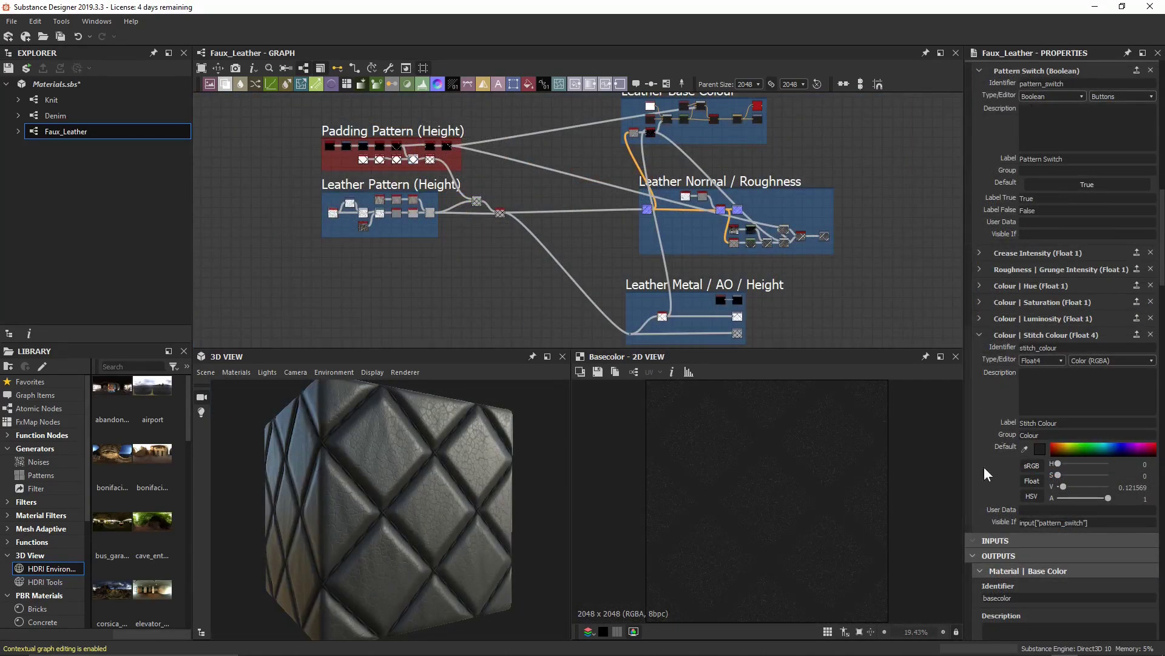
- Preview the Stitch Colour in green within the Colour group, and set the Pattern Switch to False to test its visibility condition
scroll(1008, 421, up, 5)
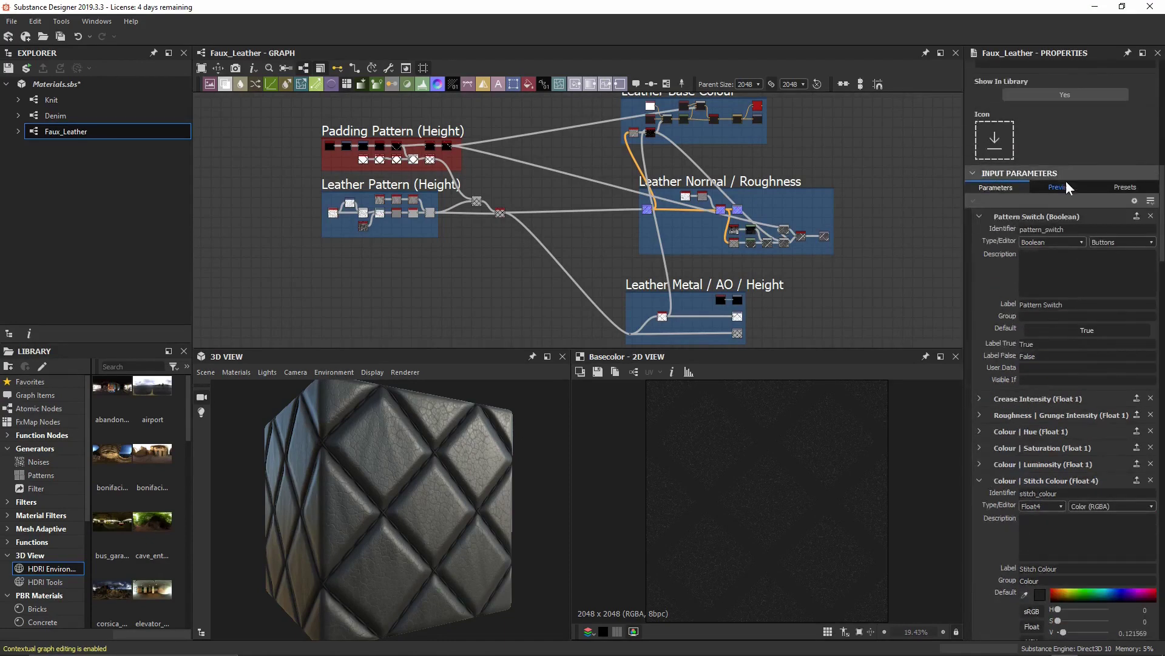
click(1067, 186)
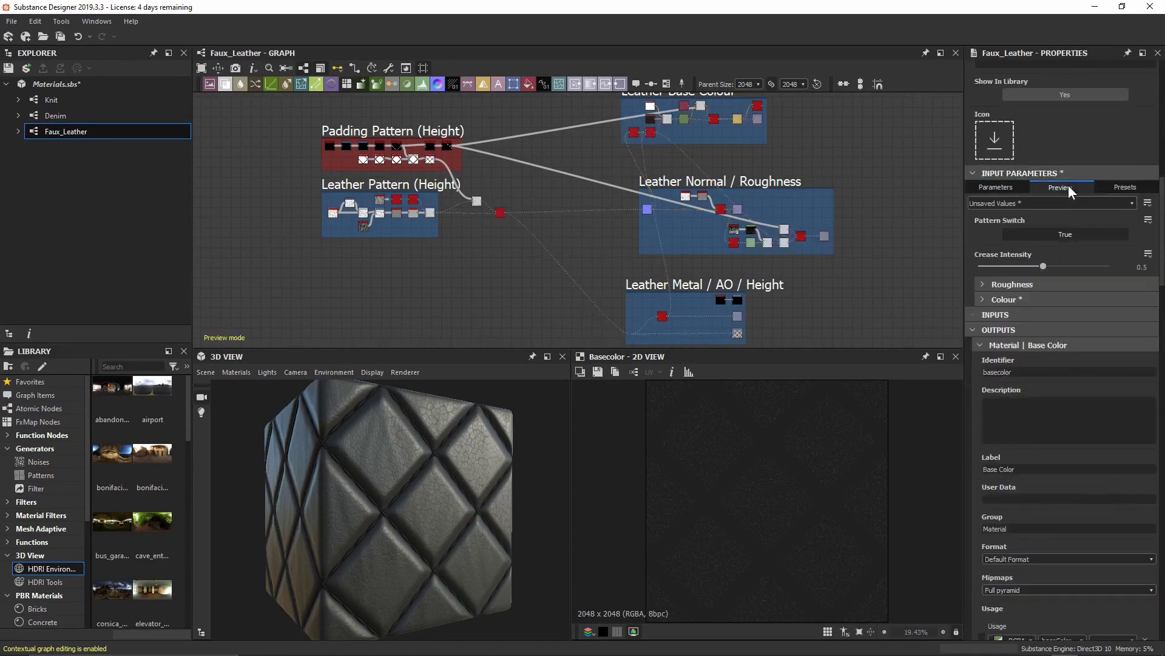
click(984, 299)
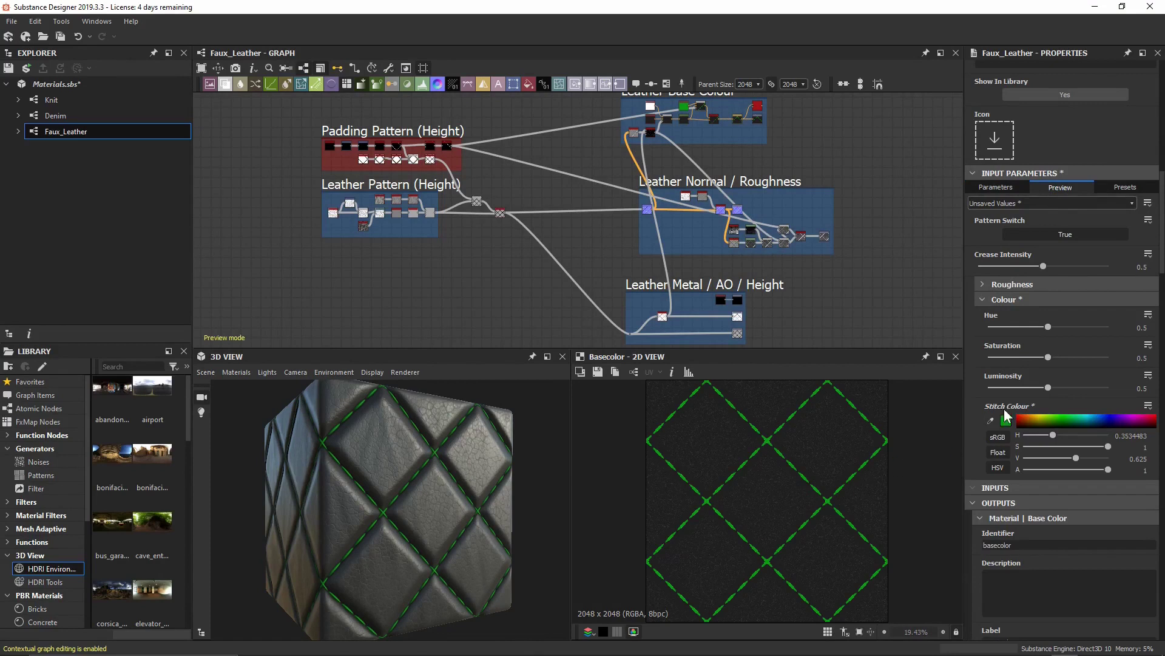
click(1035, 236)
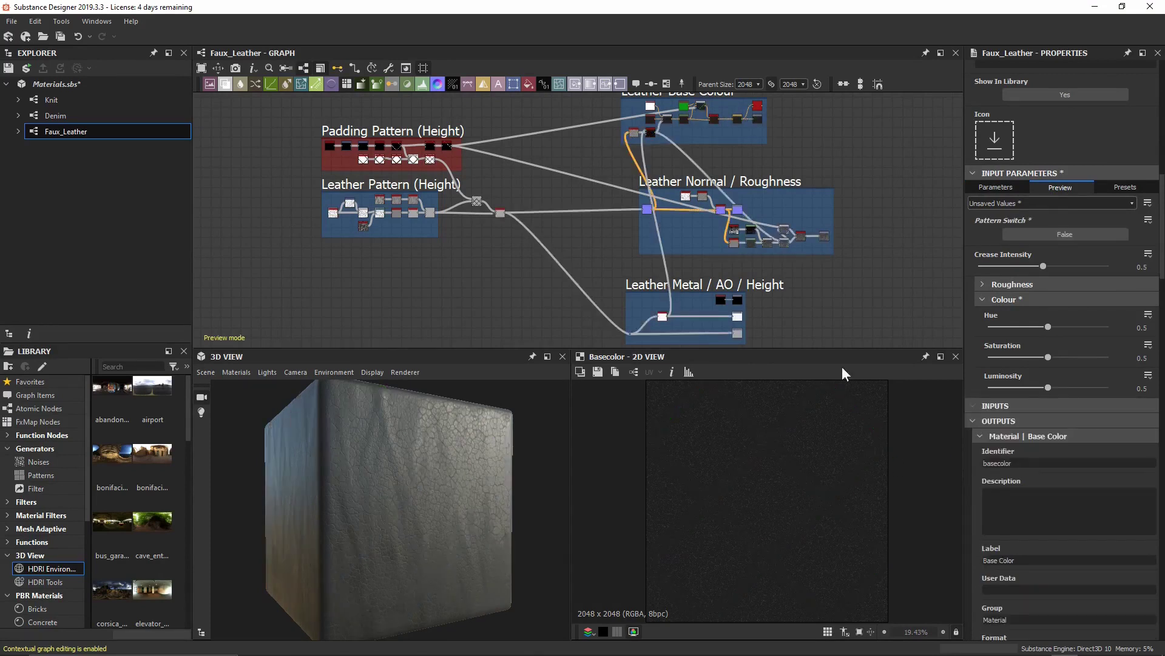